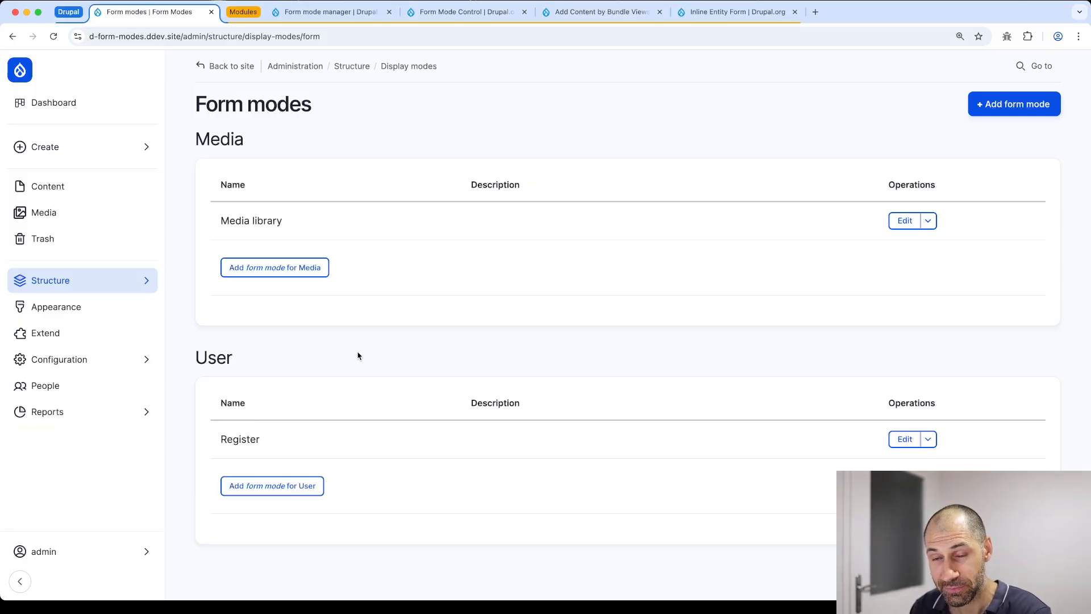
Look over the Form modes and Display modes pages, then head to Structure for content types
left_click(77, 288)
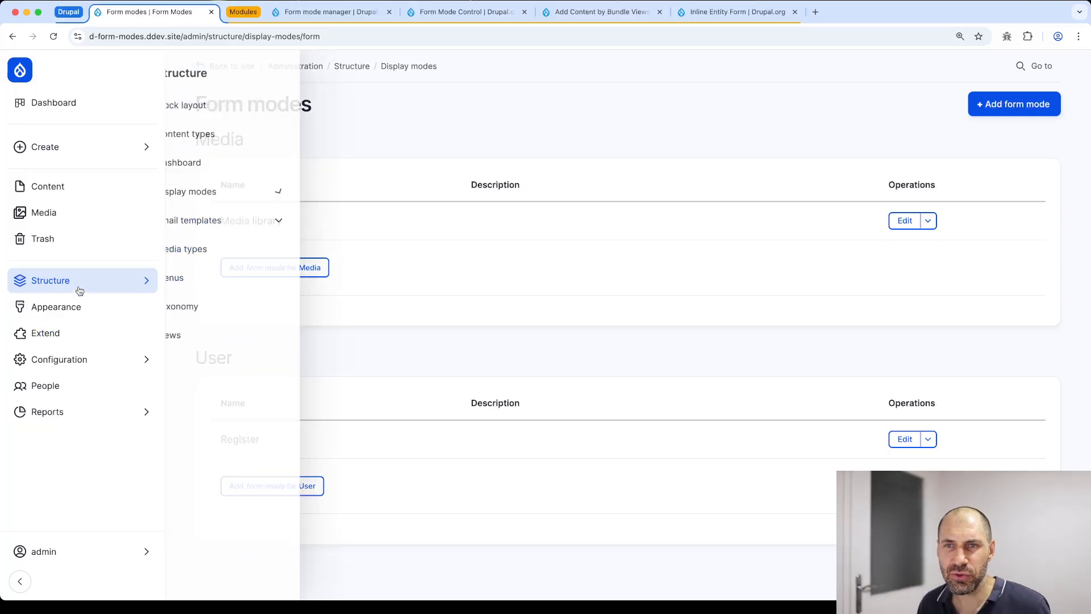
left_click(221, 198)
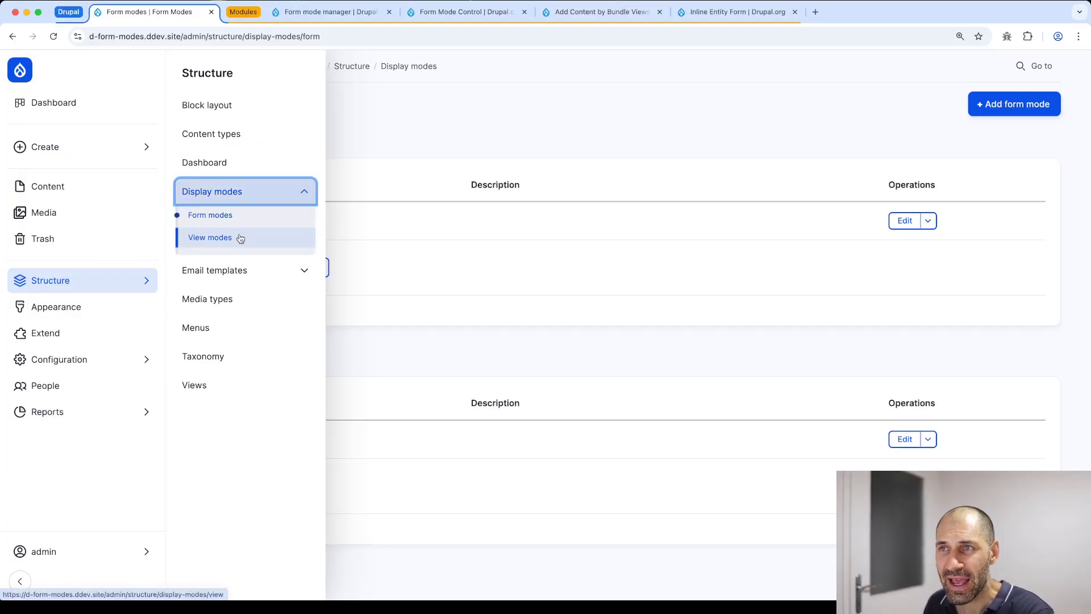
left_click(404, 67)
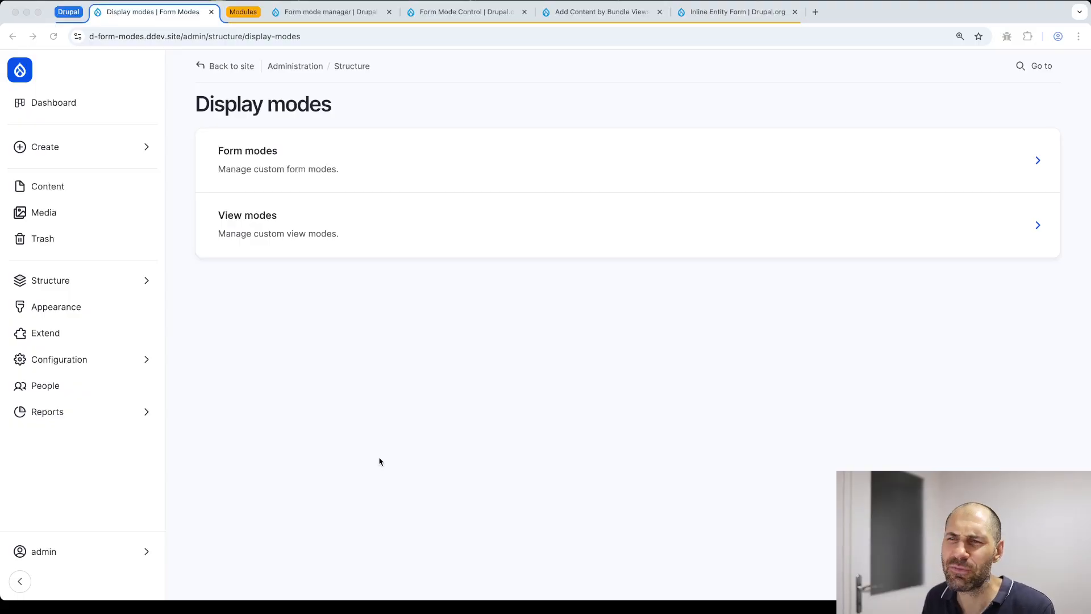
left_click(56, 281)
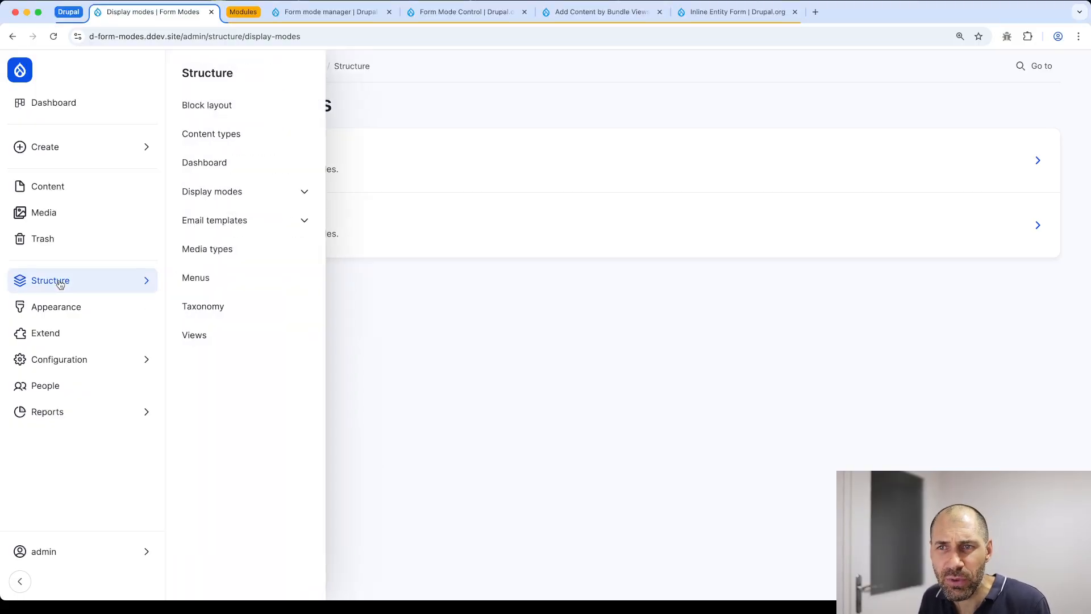
Go from the Content types list to Basic page's form display, showing its fields and widgets
left_click(233, 136)
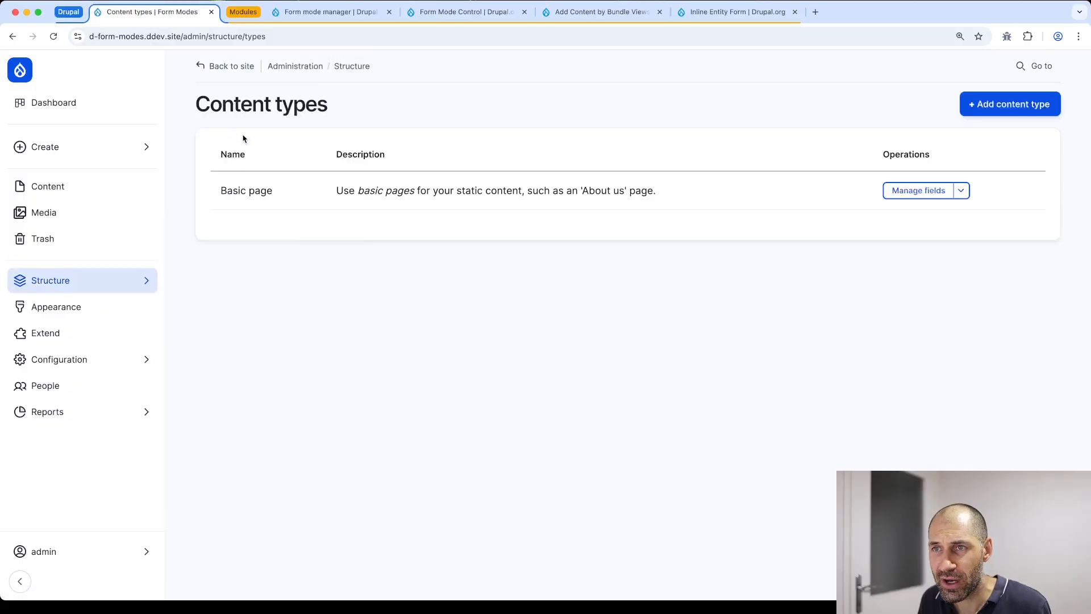
left_click(912, 195)
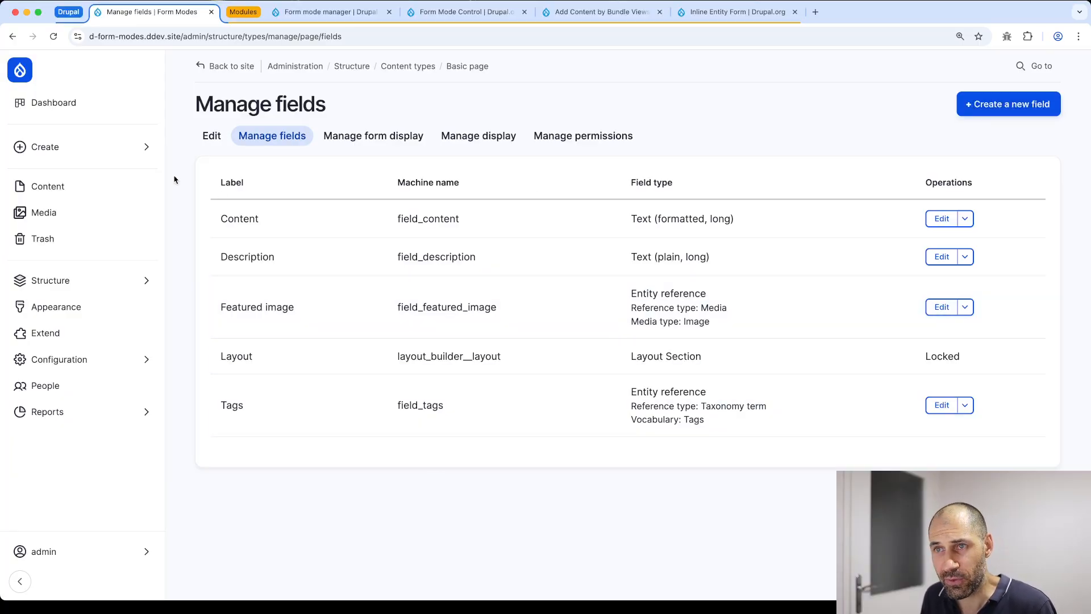
left_click(380, 143)
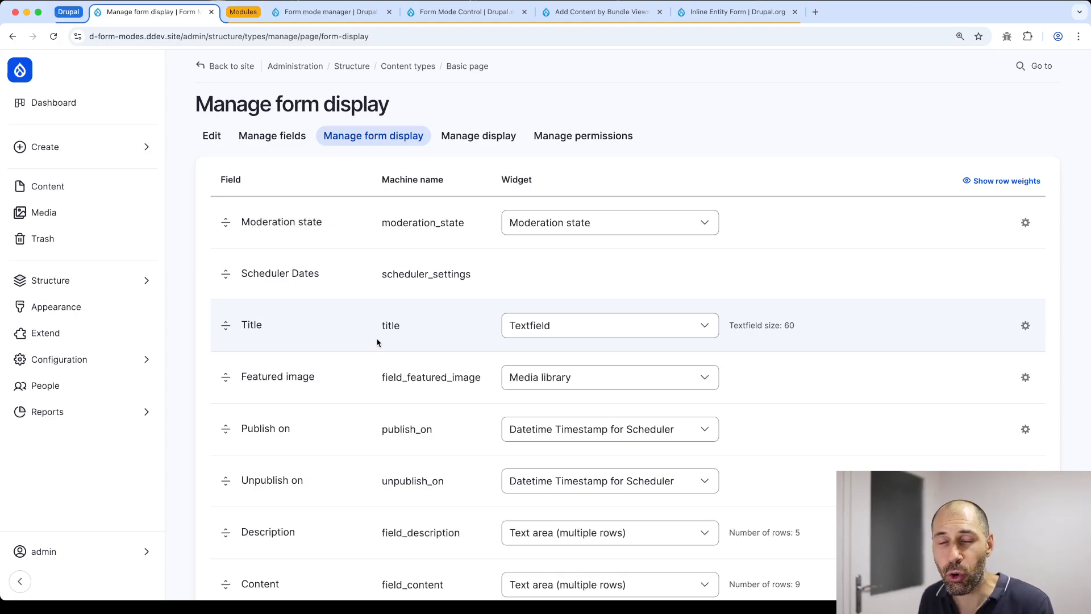
Switch to the Basic page Manage display view with its Default, Card and Teaser view modes
left_click(479, 141)
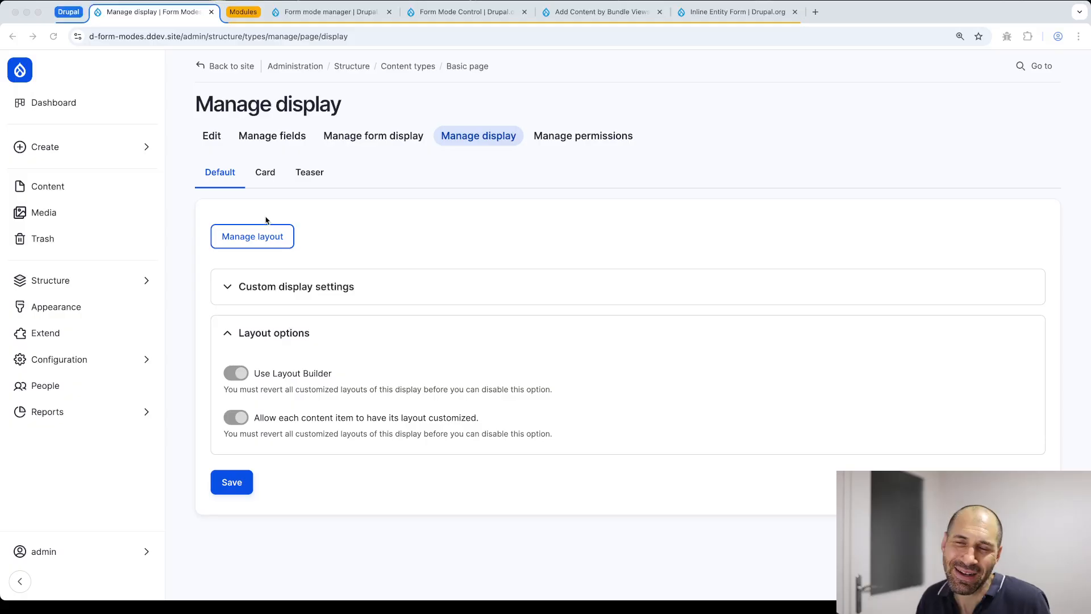
Check which view modes use Custom display settings, then return to Basic page form display
left_click(263, 294)
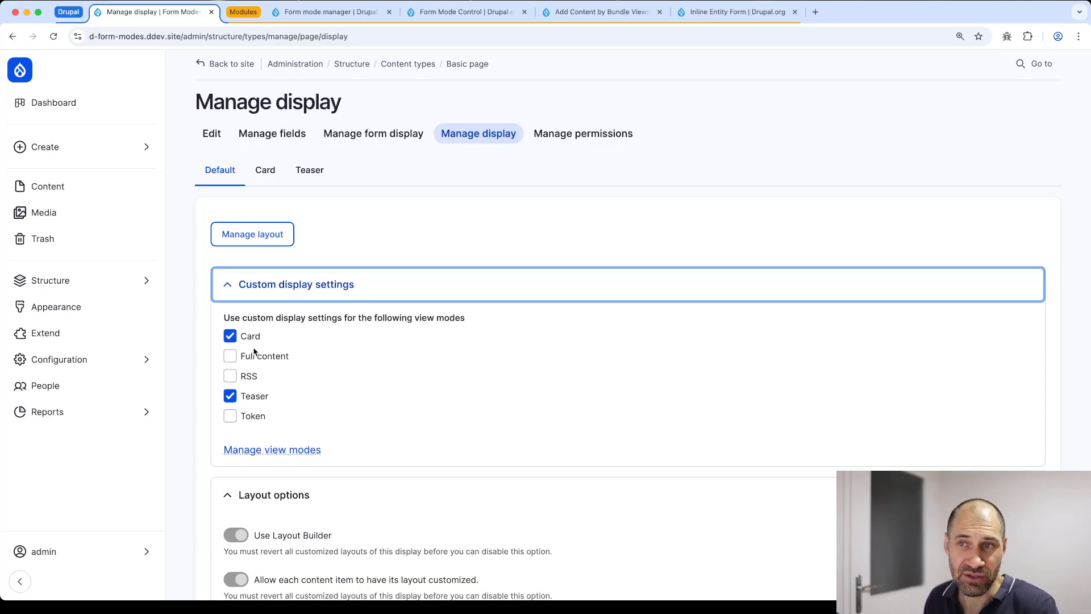
left_click(287, 284)
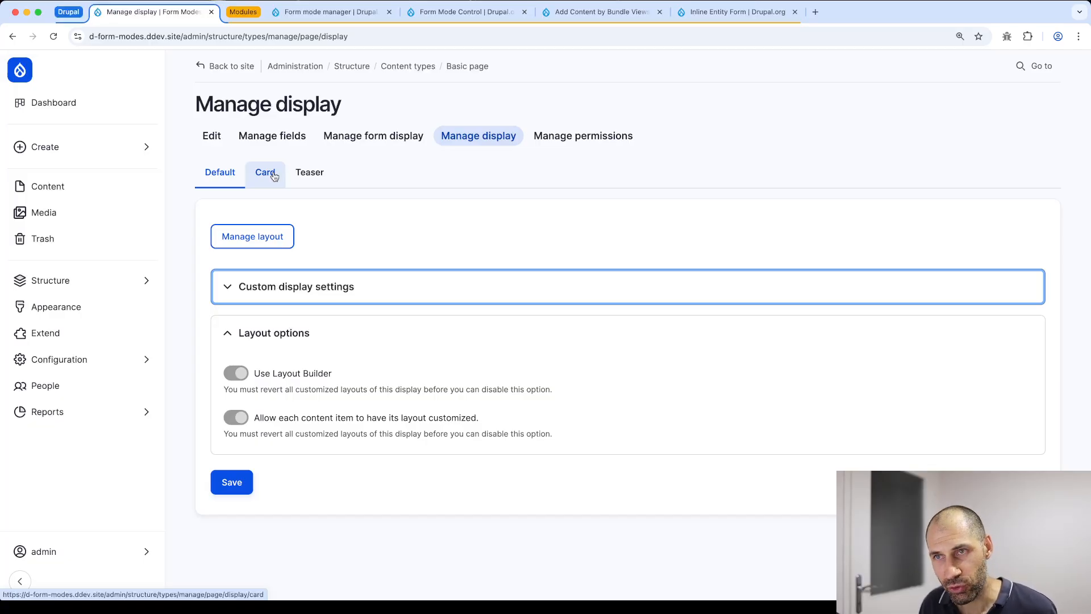
left_click(348, 145)
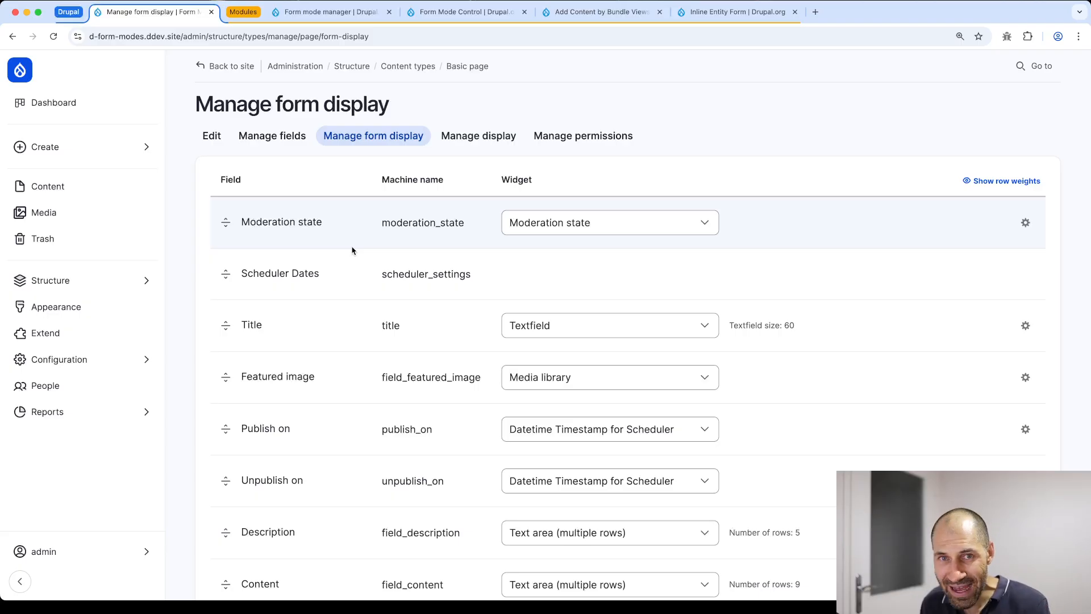
Review the Basic page form field table, then switch to the Form mode manager project page
scroll(352, 251, "down", 15)
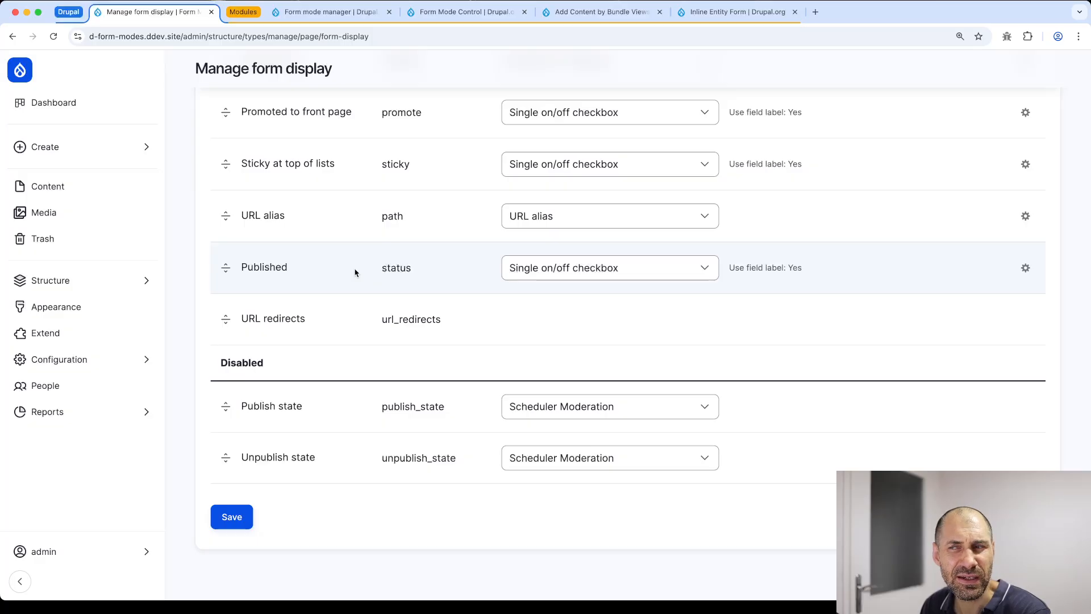
scroll(355, 273, "up", 15)
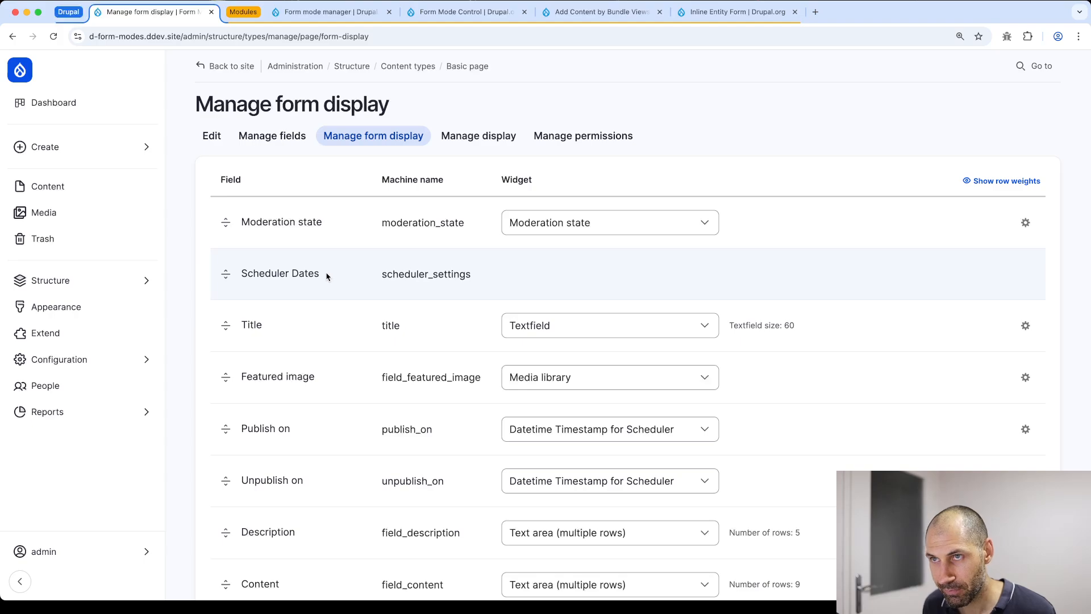
left_click(316, 12)
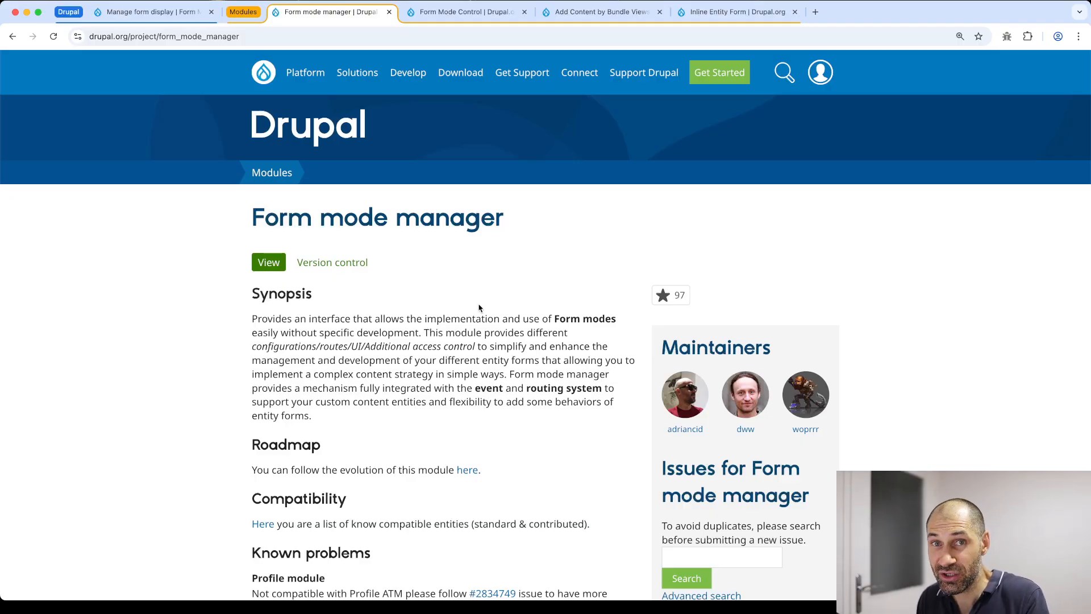
left_click(477, 15)
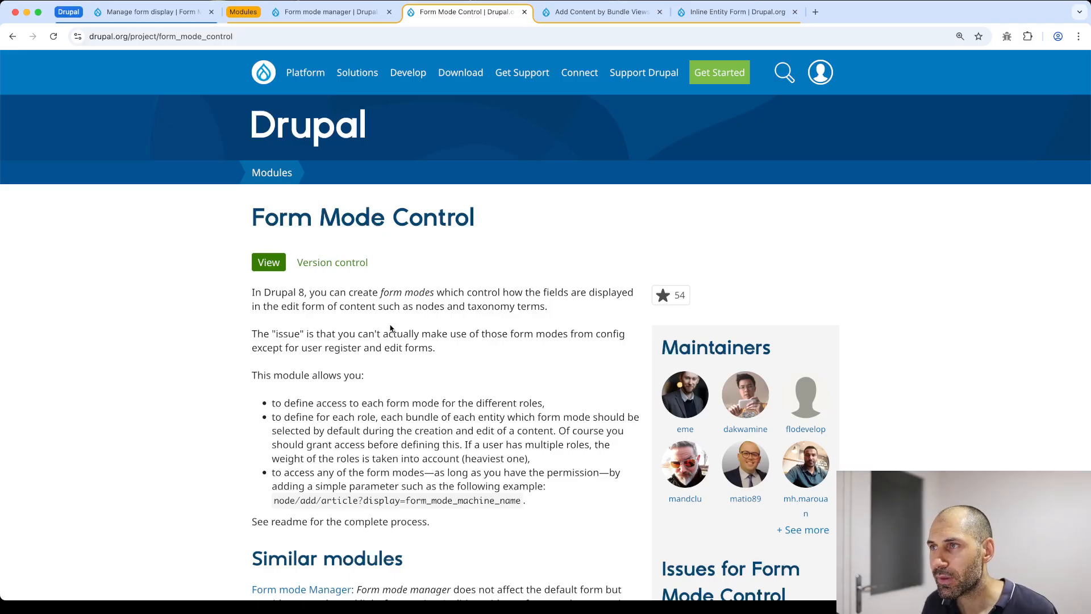
left_click(602, 16)
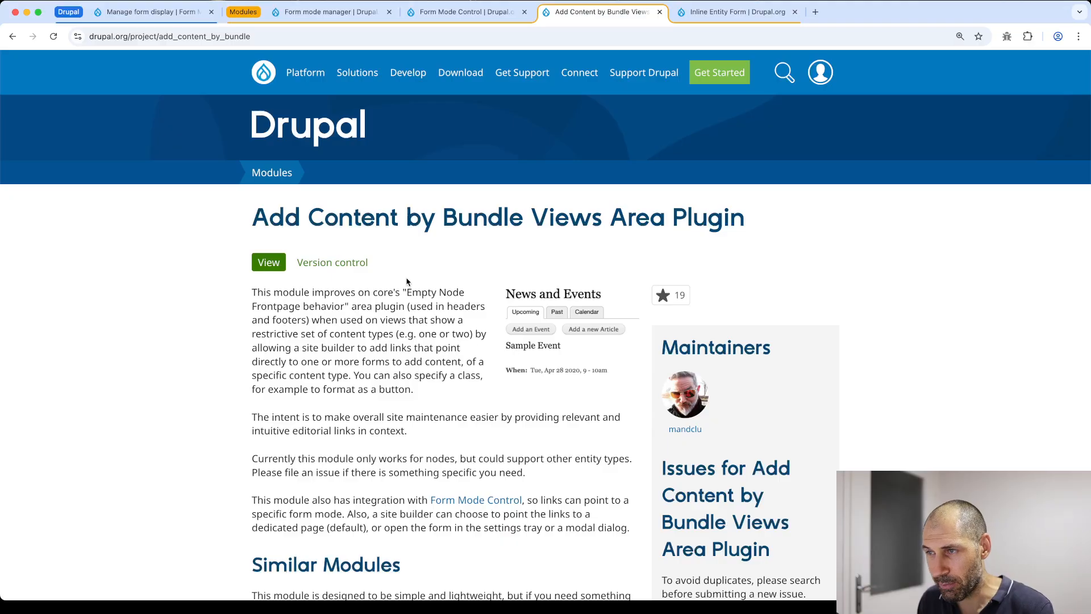
left_click(712, 12)
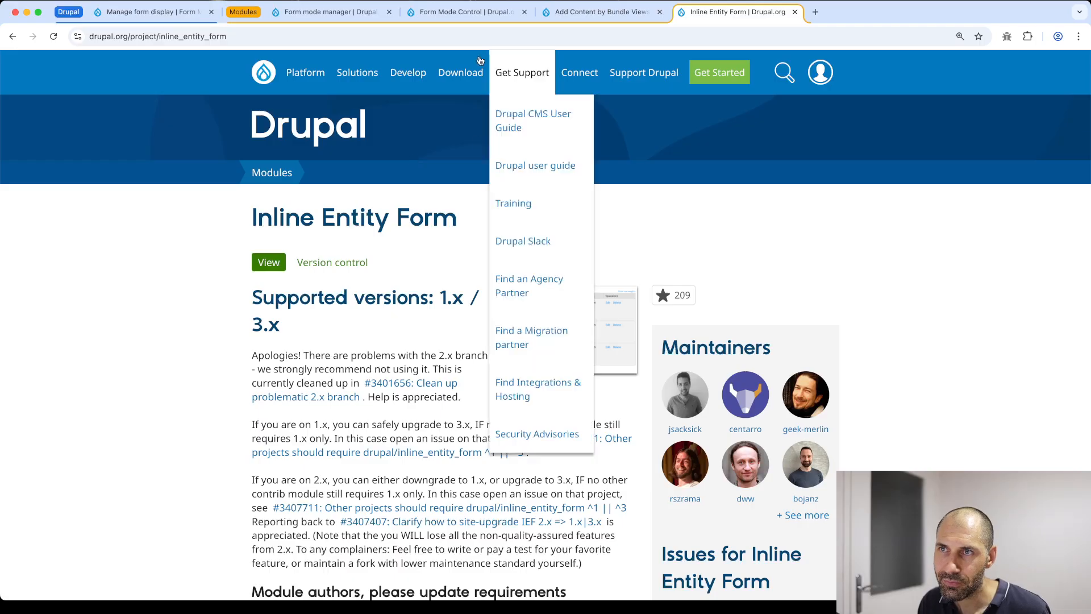
left_click(318, 21)
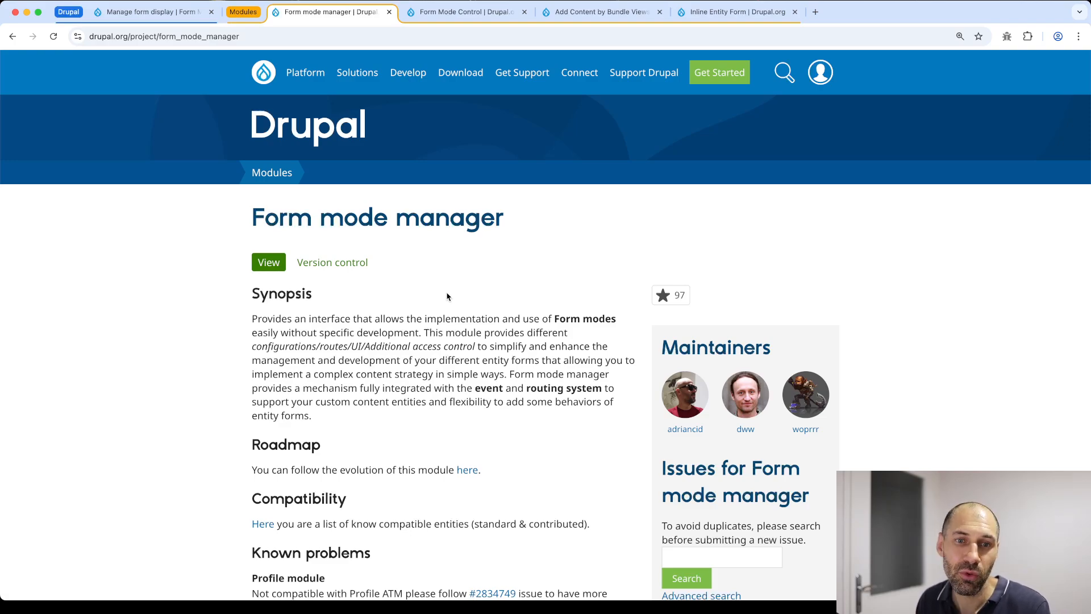
Read through the Form mode manager project details, then return to the Basic page form display
scroll(449, 299, "down", 3)
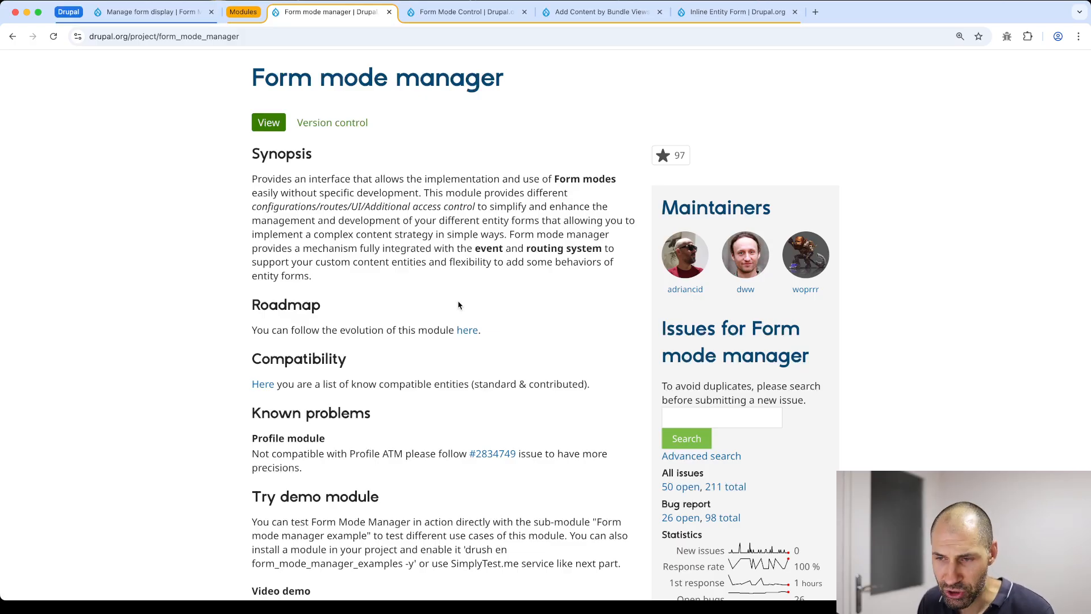
scroll(467, 348, "down", 2)
scroll(467, 347, "down", 13)
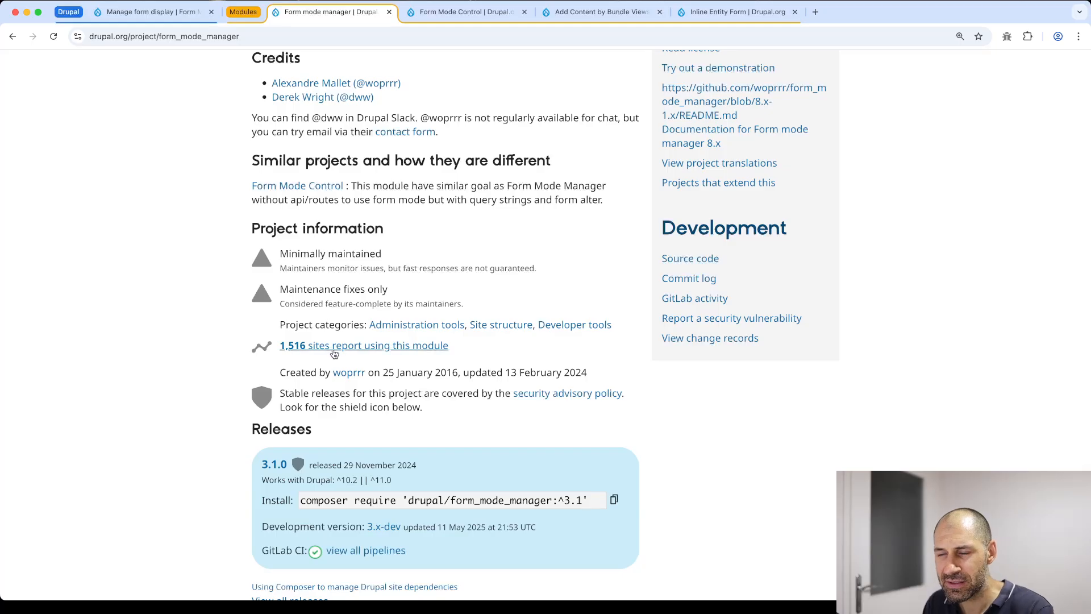
scroll(334, 320, "down", 1)
scroll(499, 324, "down", 1)
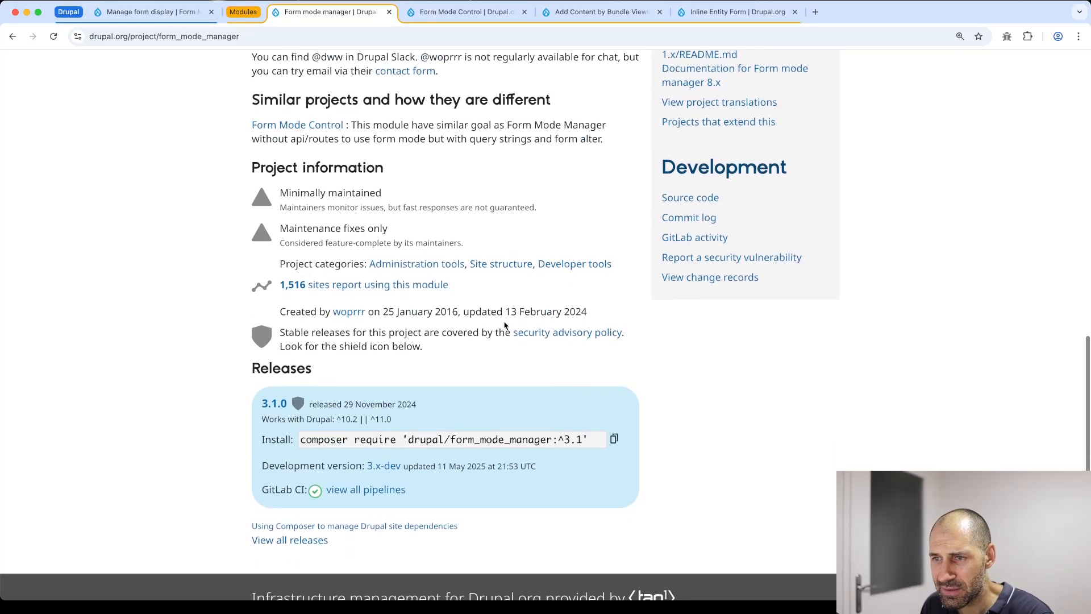
scroll(499, 324, "up", 12)
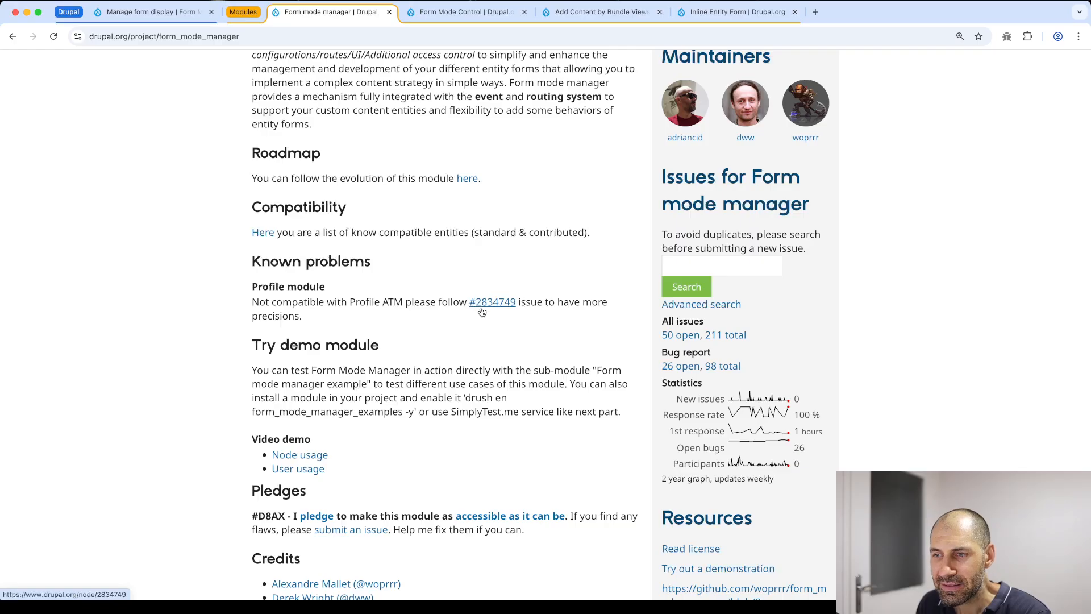
scroll(464, 338, "up", 4)
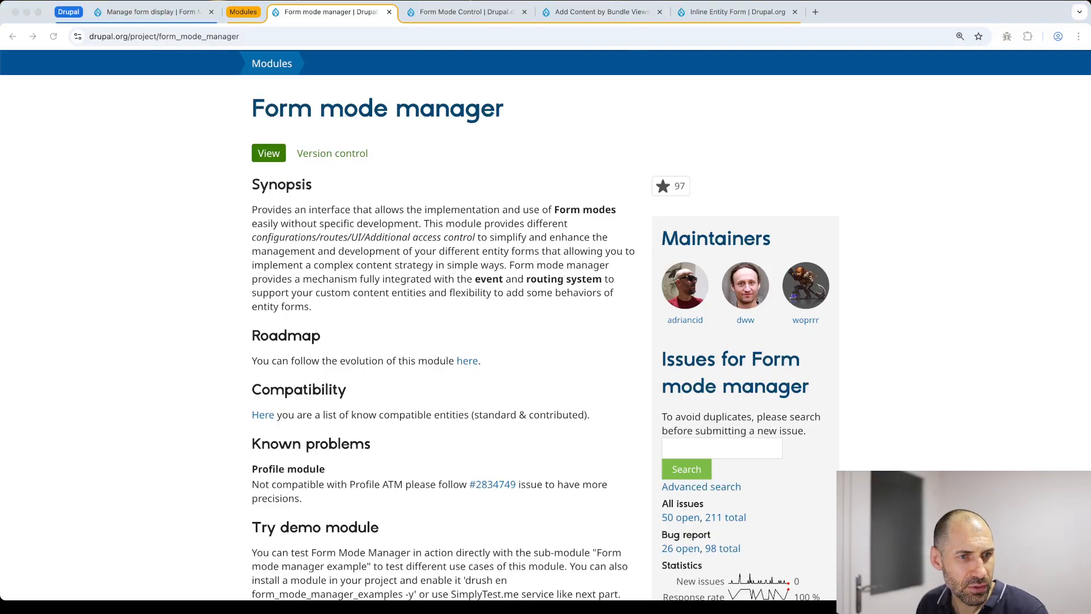
left_click(435, 343)
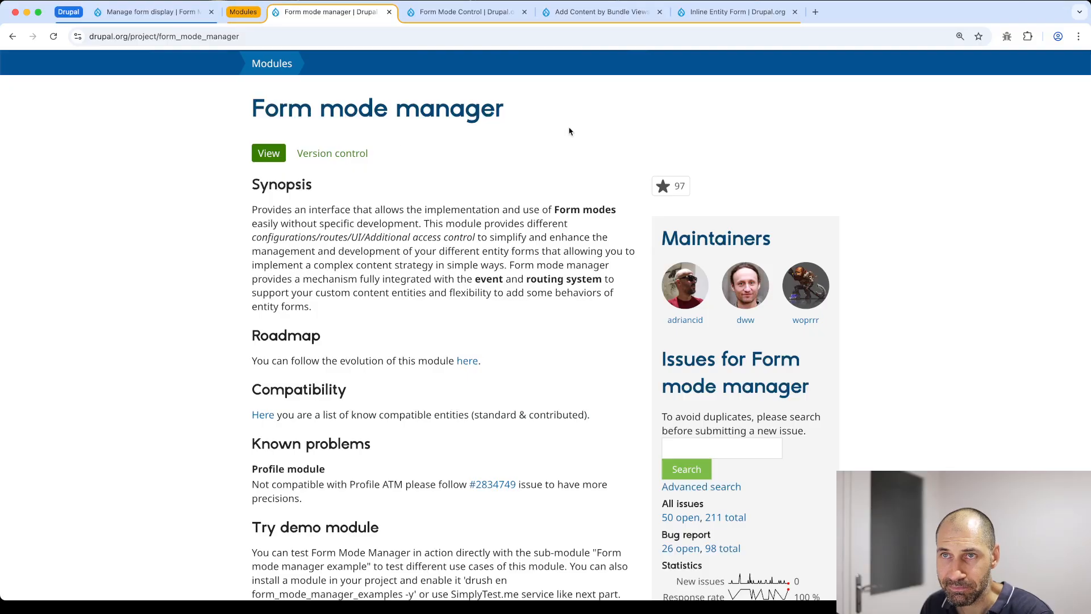
left_click(122, 13)
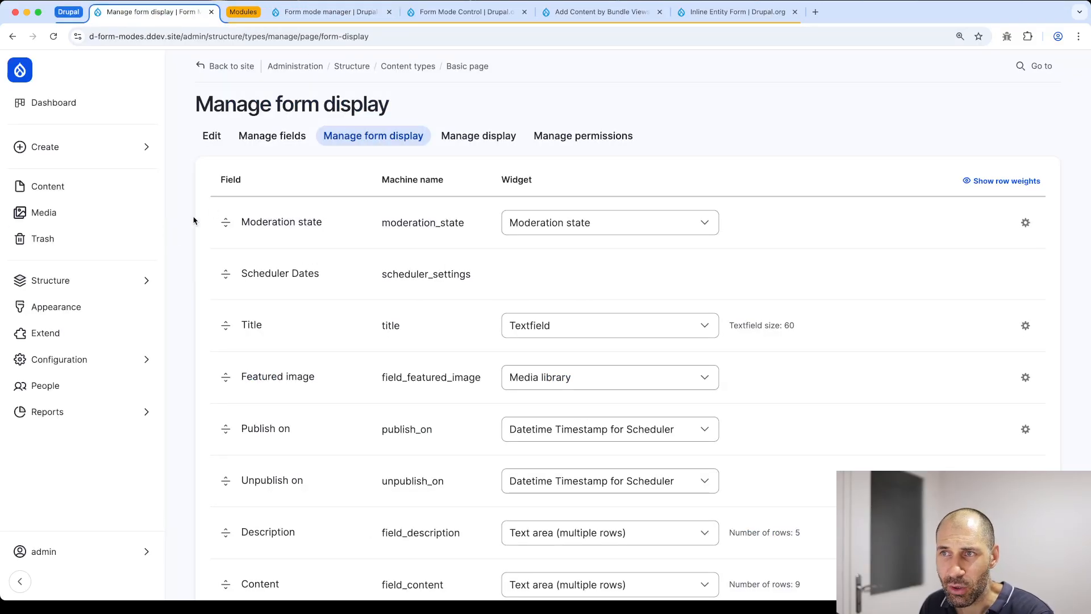
Filter modules by 'form mode', install Form Mode Manager, and open its related permissions
left_click(45, 333)
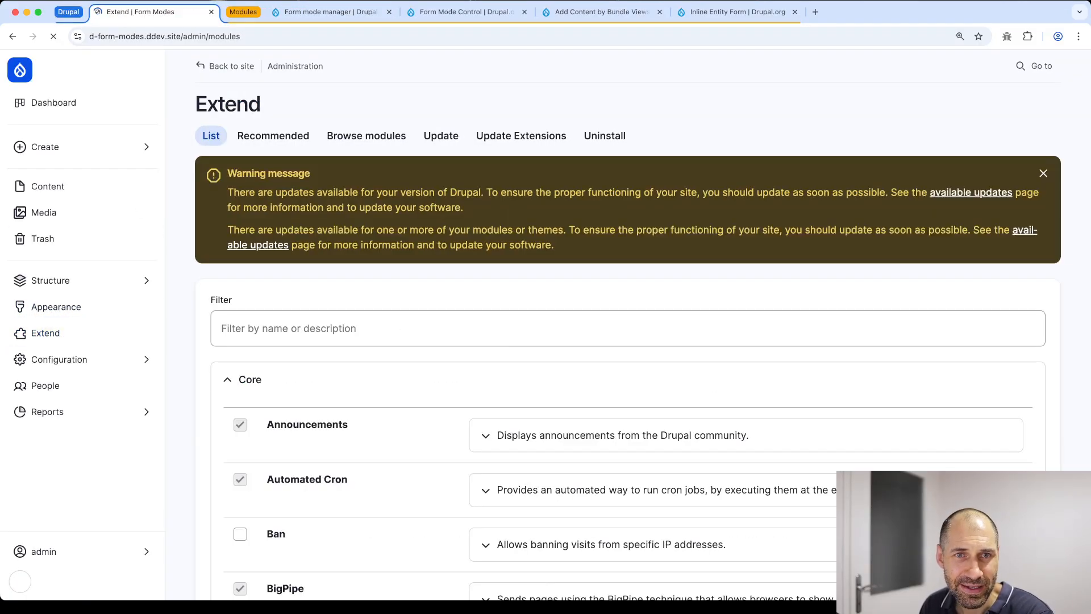
left_click(311, 334)
type("form mode")
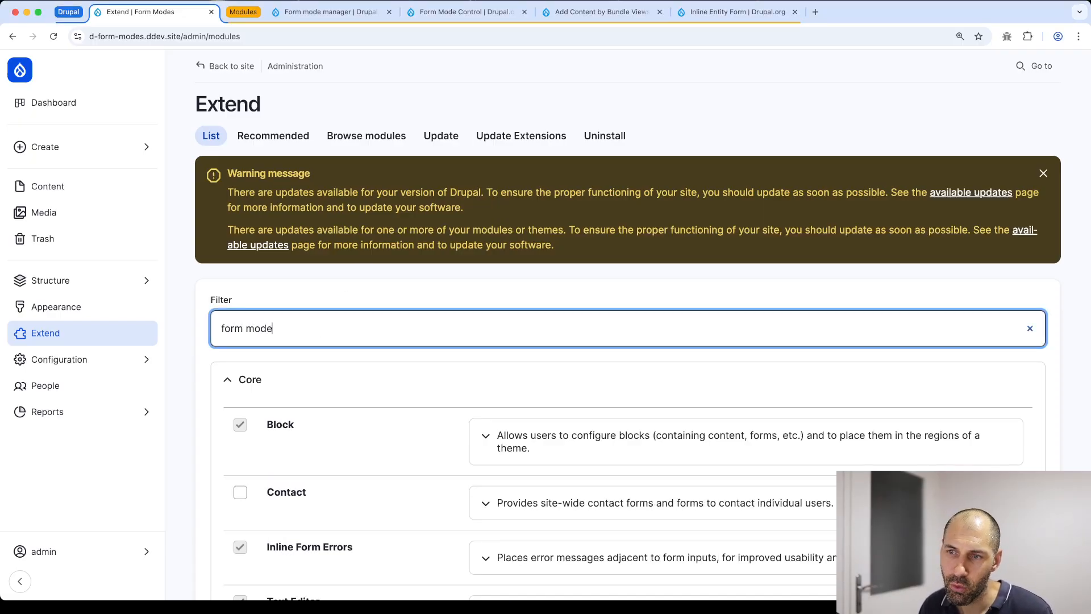
scroll(360, 383, "down", 6)
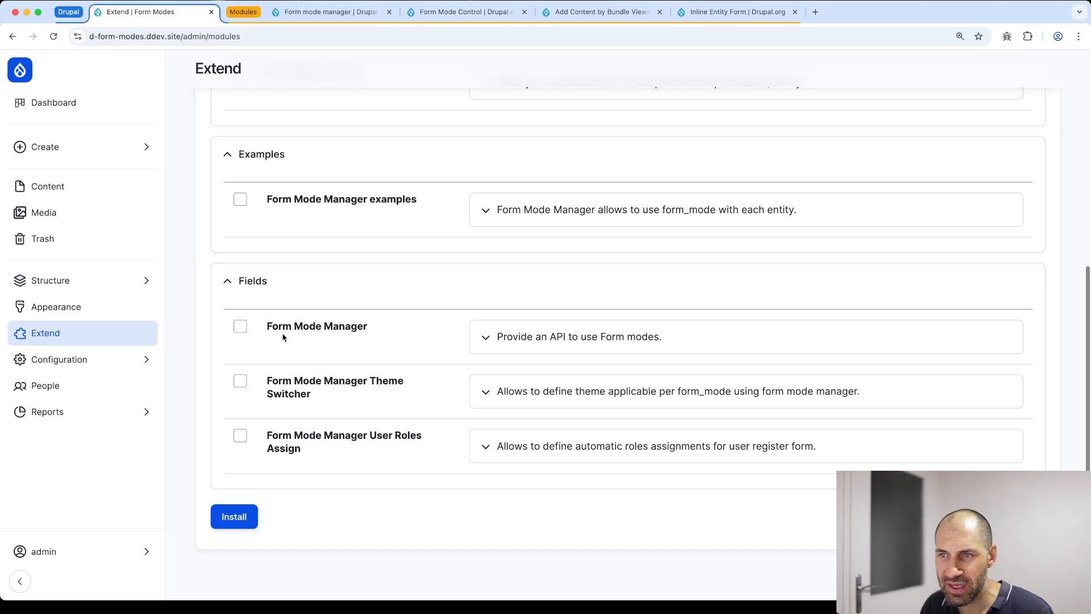
left_click(312, 328)
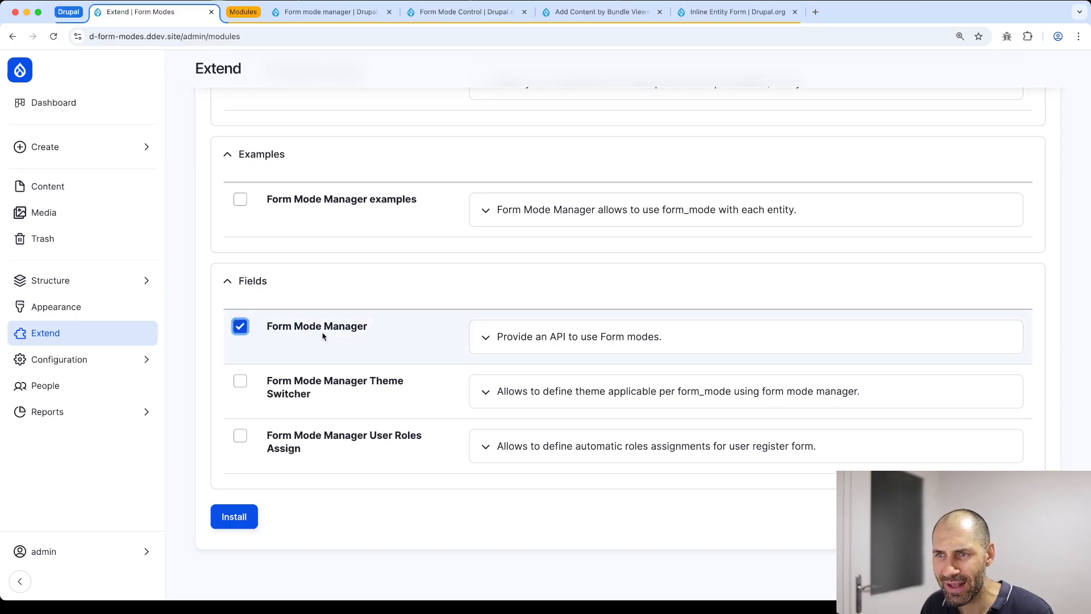
left_click(239, 517)
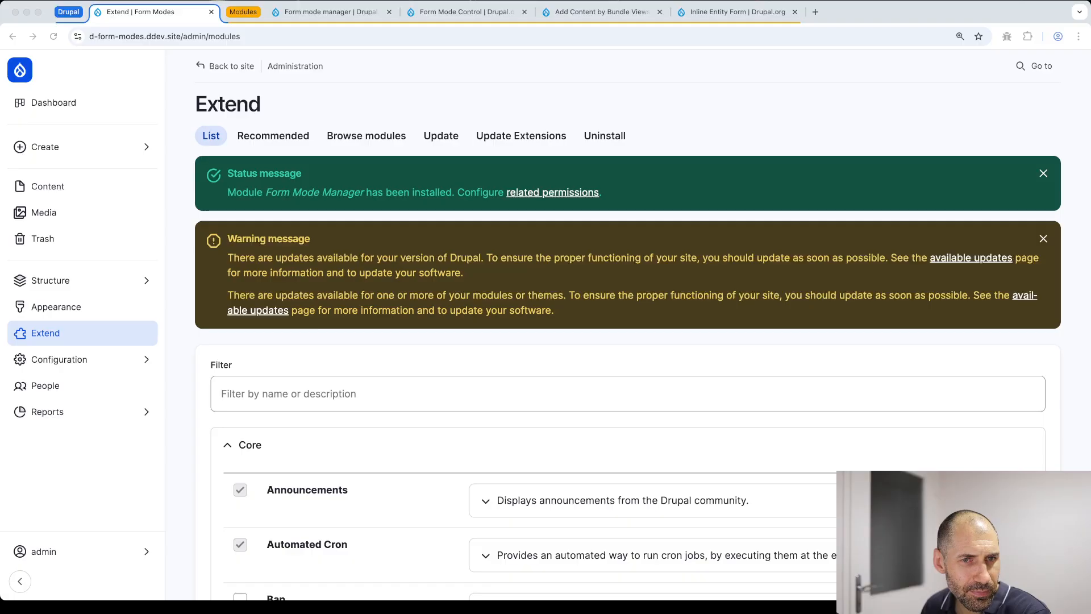
left_click(554, 194)
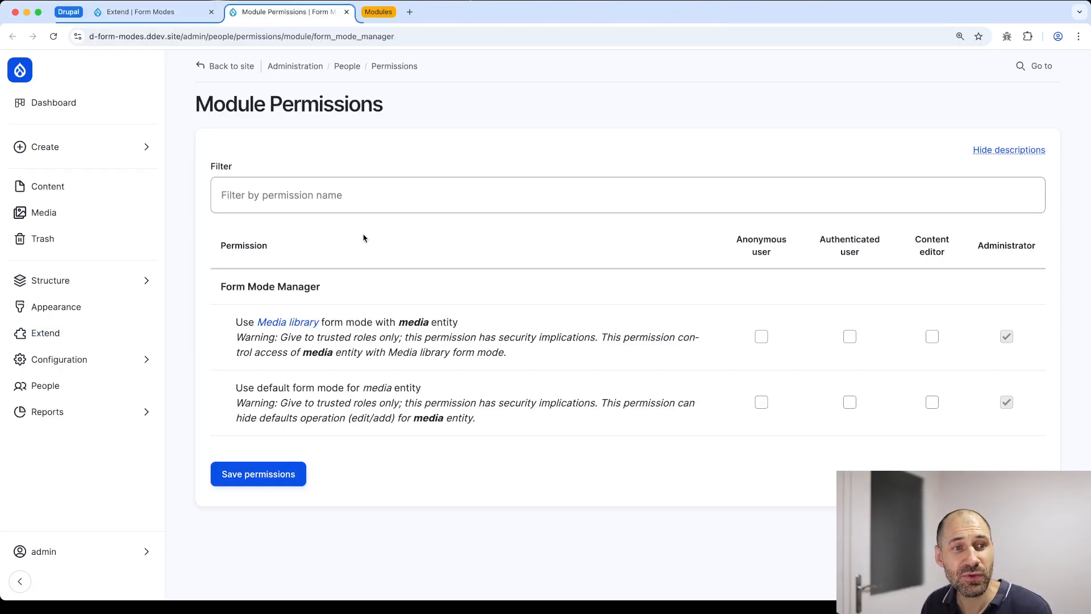
Open the Form modes list in a new tab and start adding a new form mode
left_click(170, 15)
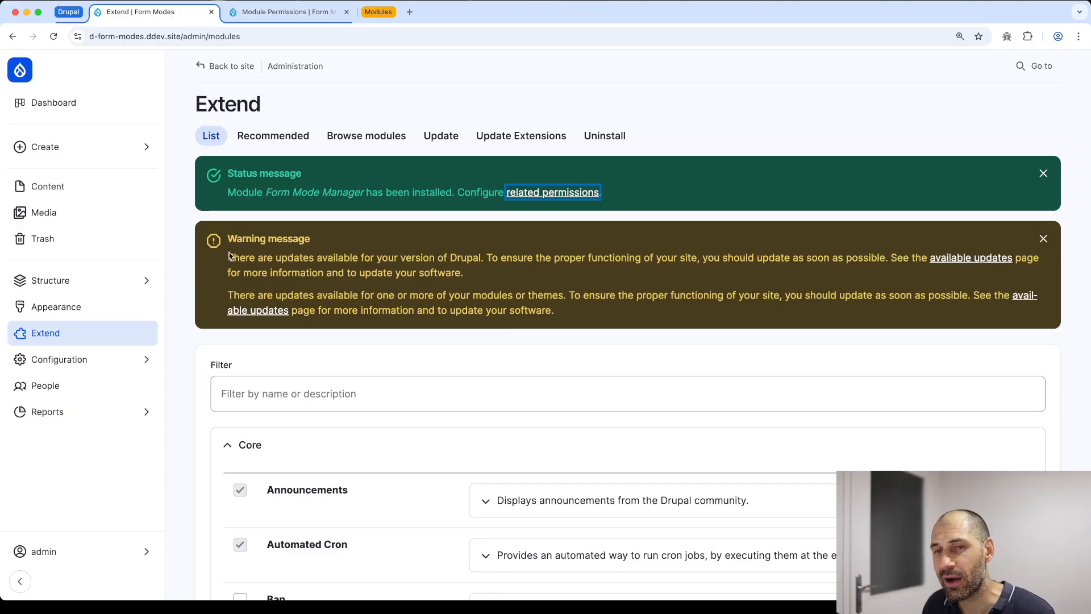
left_click(293, 191)
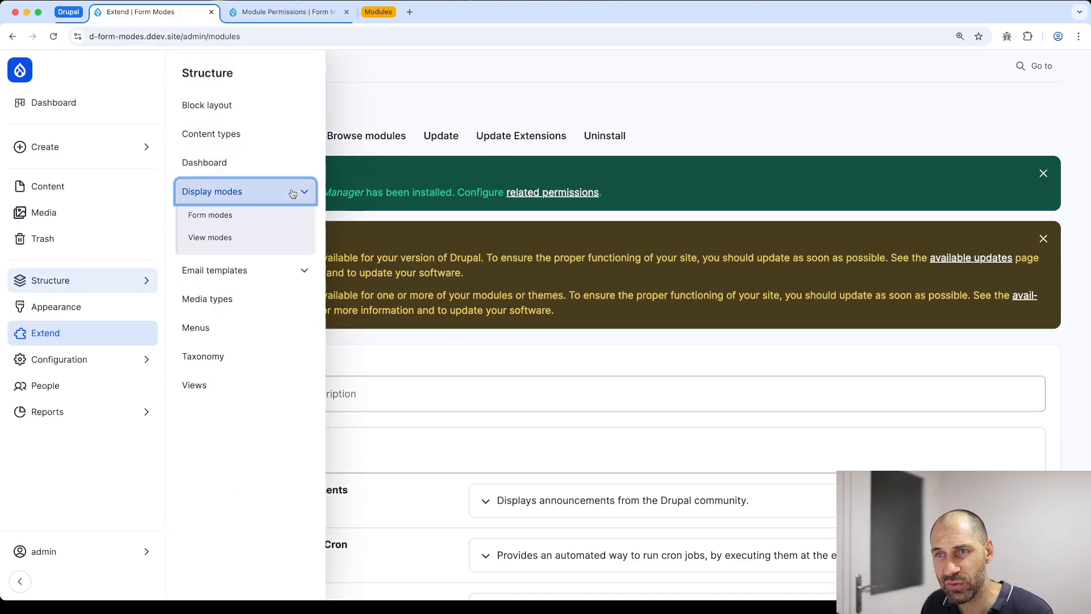
left_click(227, 215, "super")
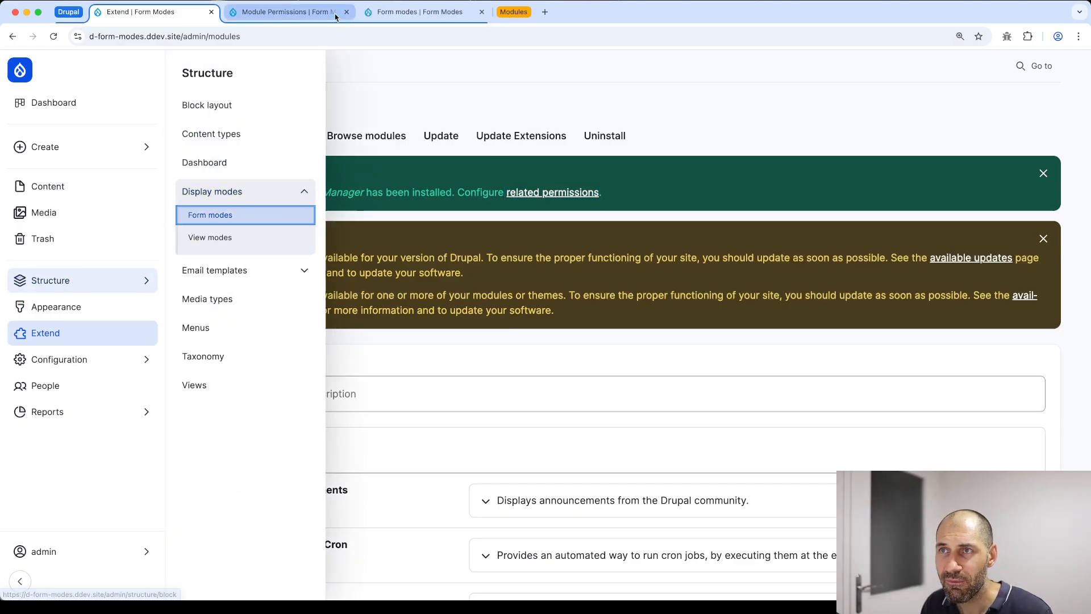
left_click(398, 13)
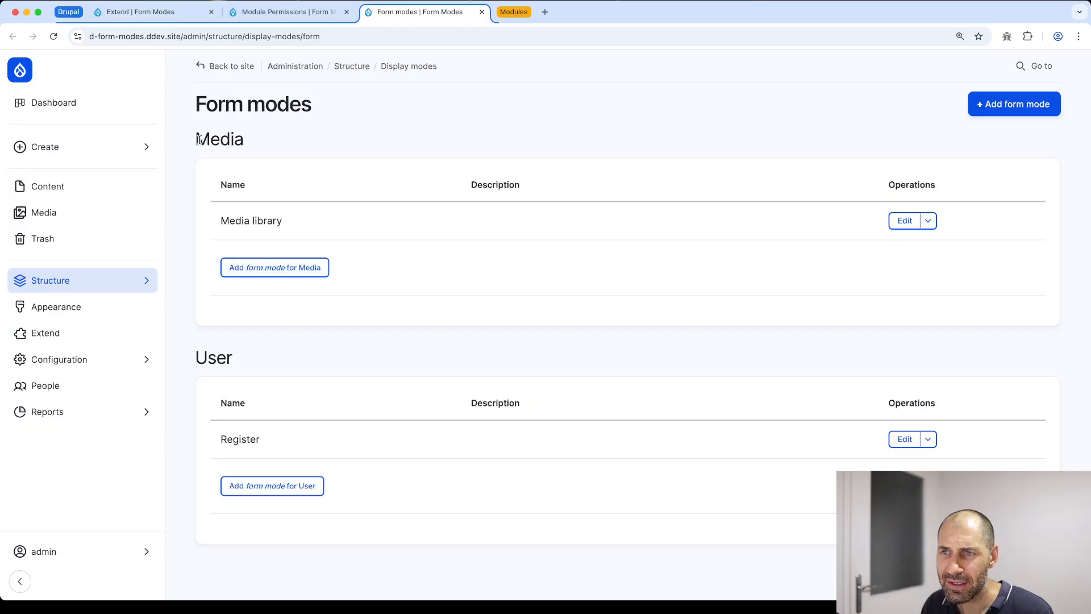
left_click(1010, 110)
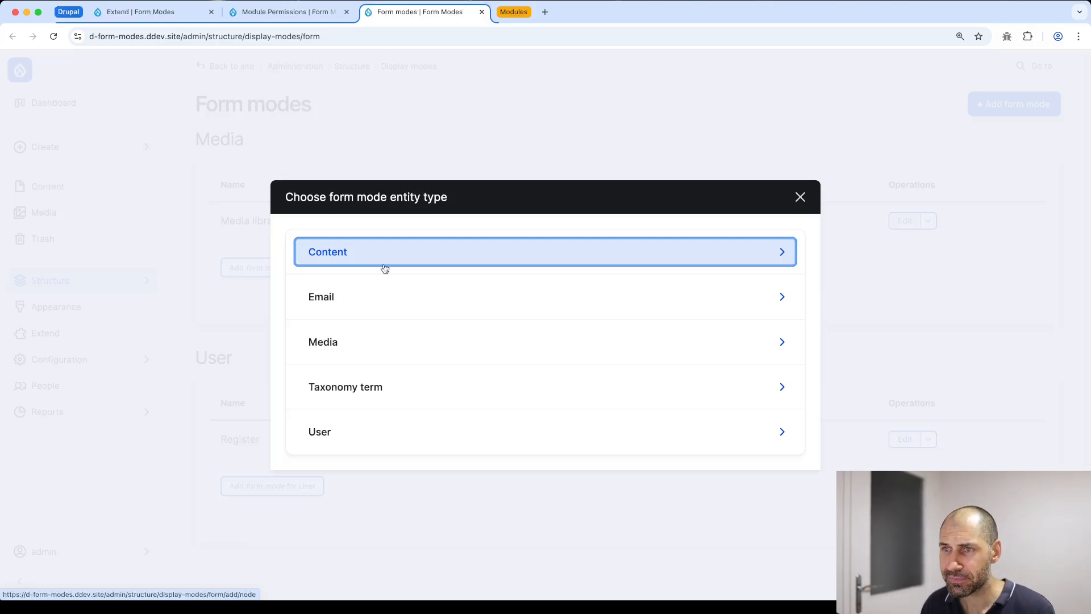
Choose Content as the entity type and name the new form mode 'Simple'
left_click(376, 263)
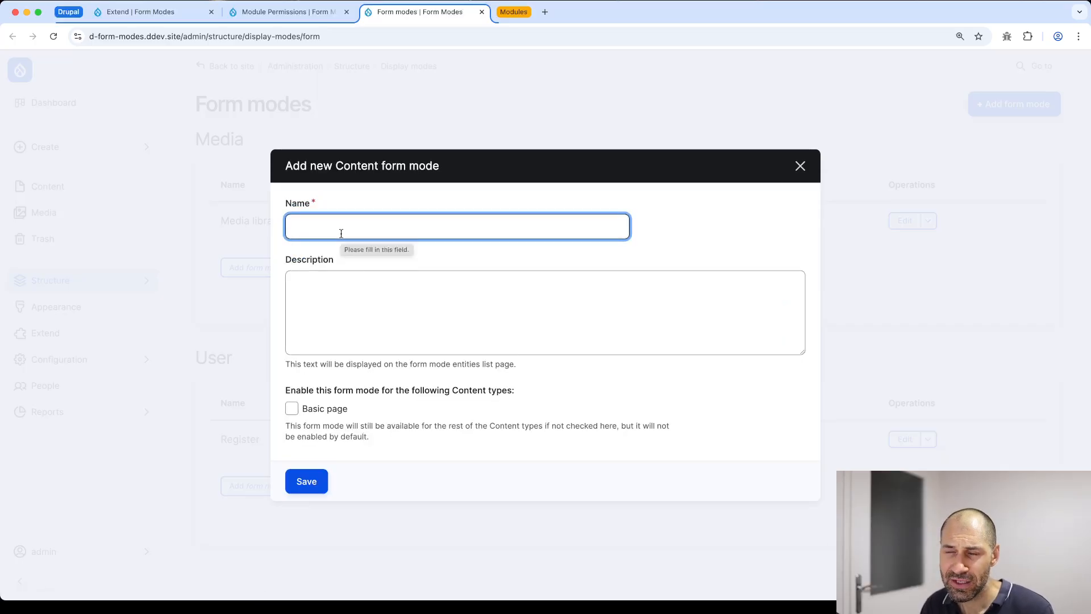
type("Simple")
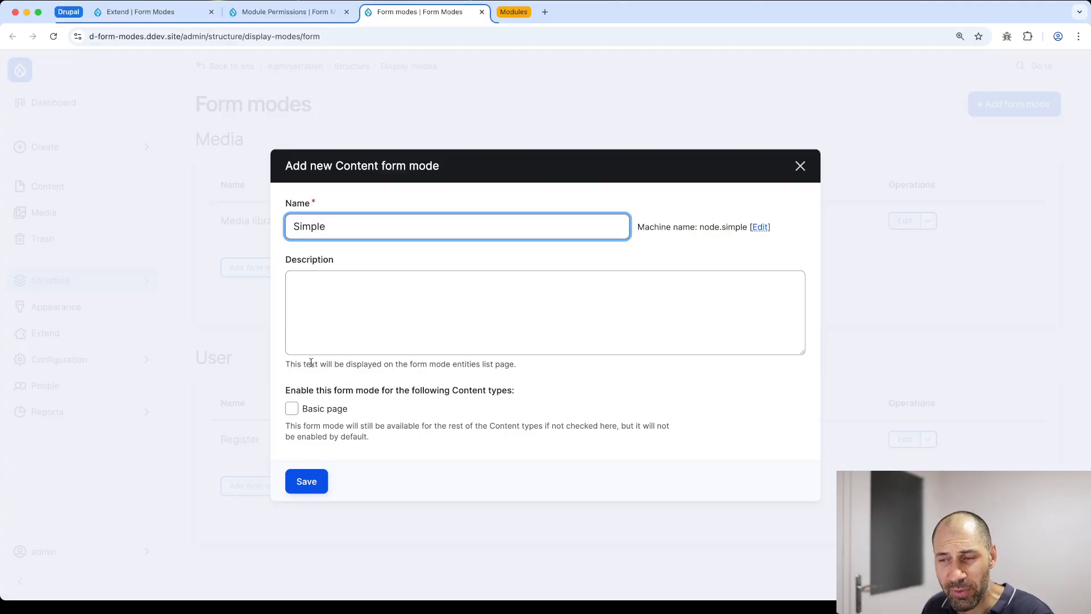
Save the Simple form mode, open Content types in a new tab, and expand Basic page's operations
left_click(306, 481)
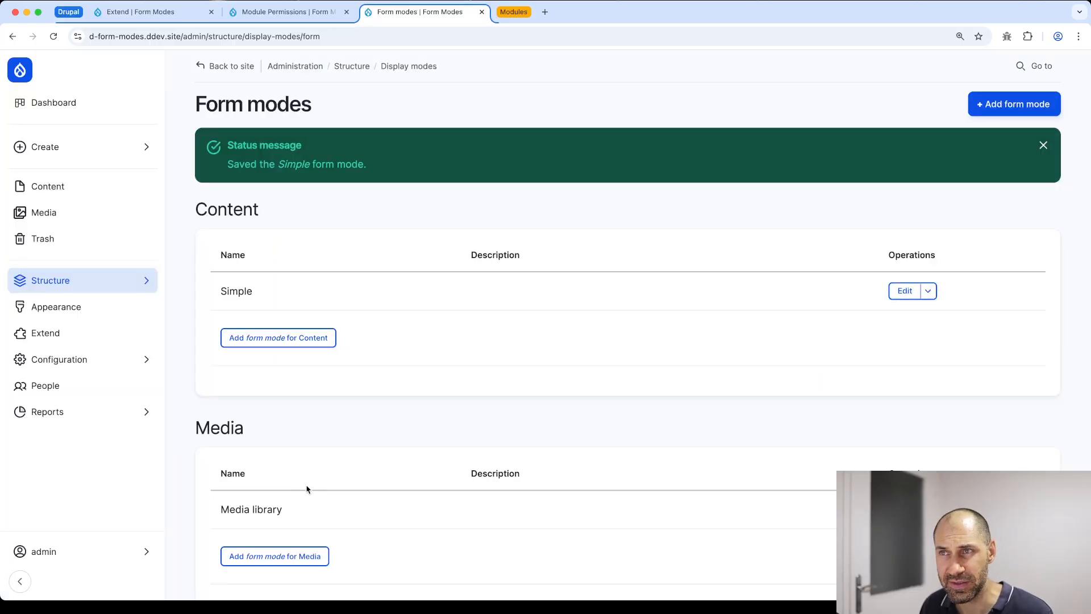
mouse_move(79, 284)
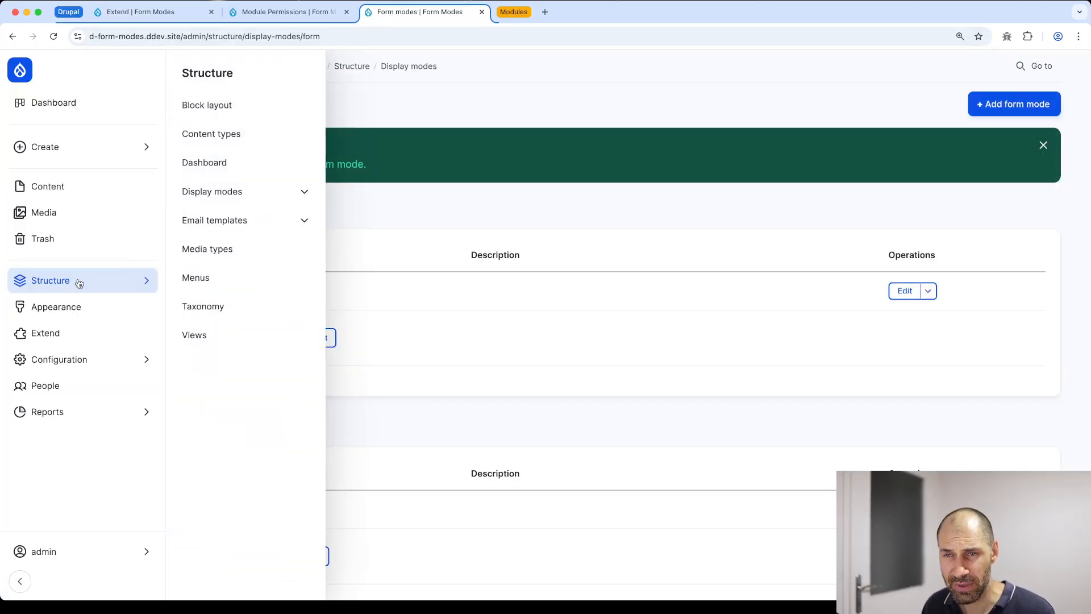
left_click(244, 135, "super")
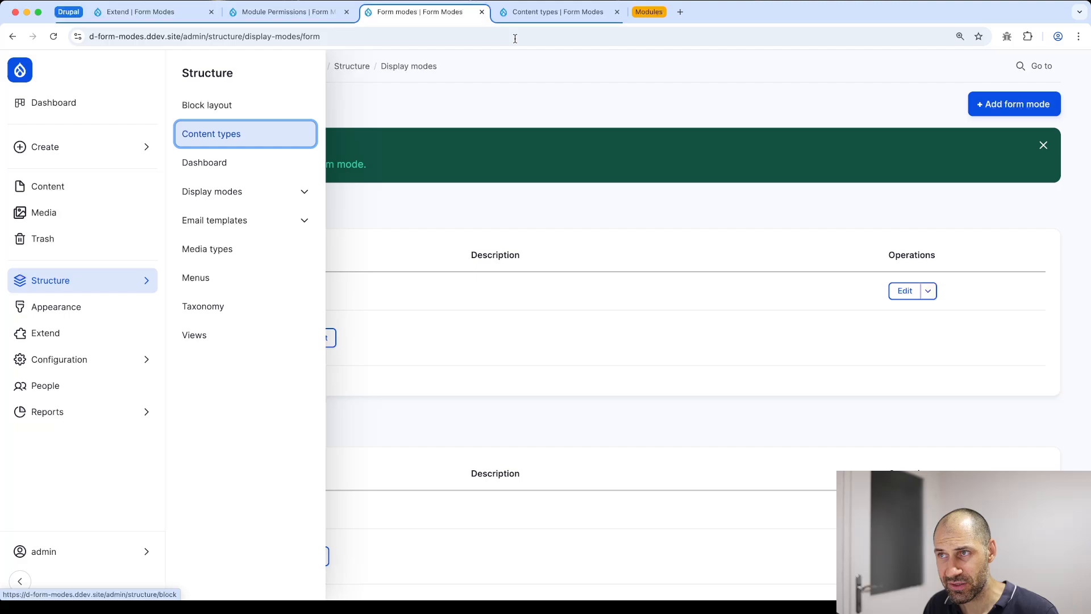
left_click(533, 13)
left_click(963, 191)
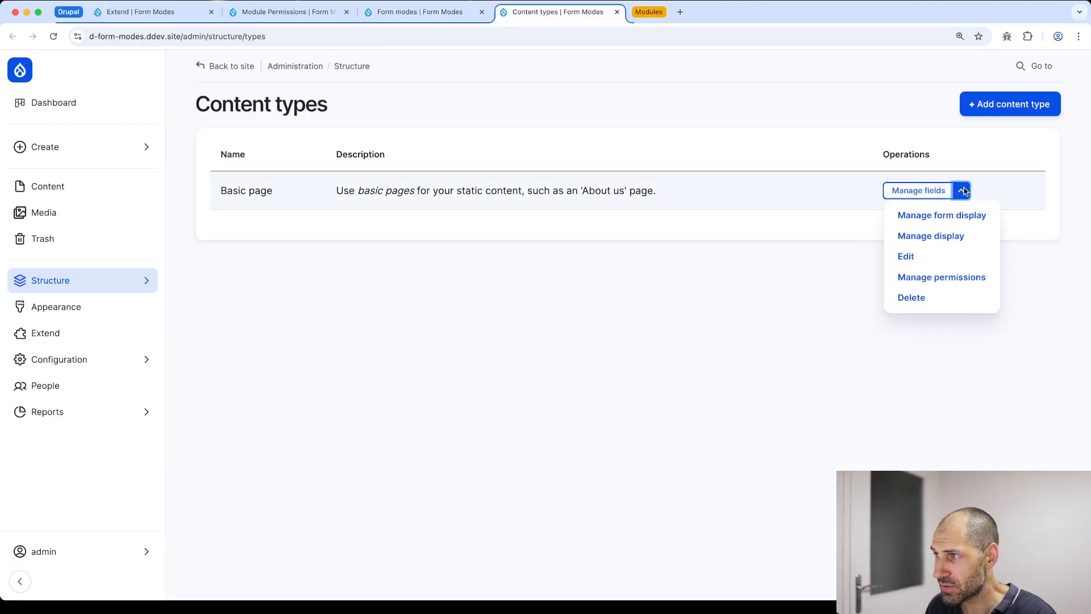
Open the Basic page form display and look through its display settings
left_click(954, 221)
scroll(286, 175, "down", 15)
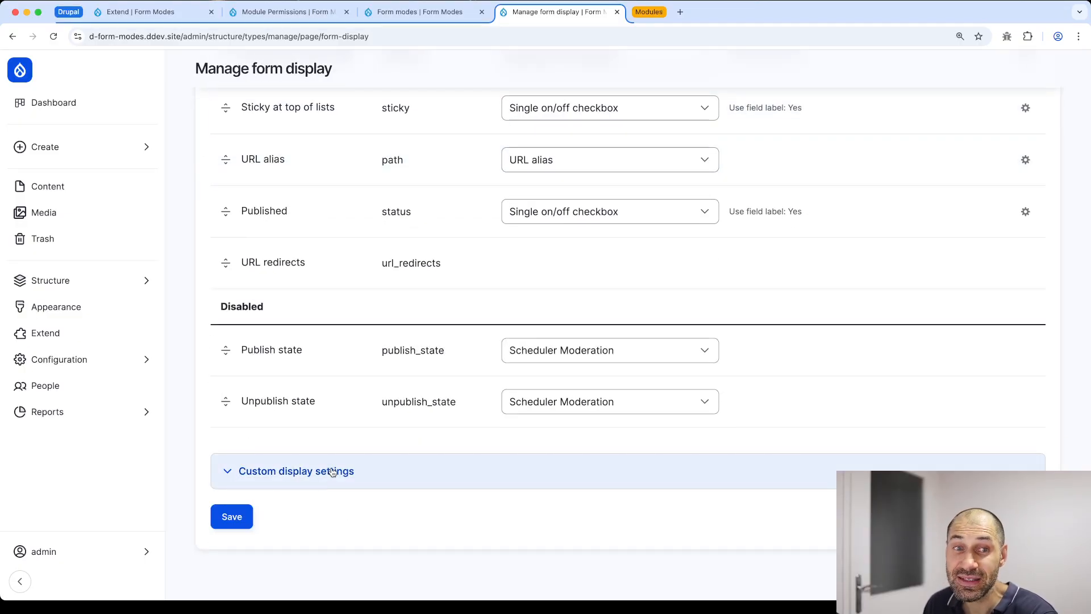
scroll(320, 480, "up", 15)
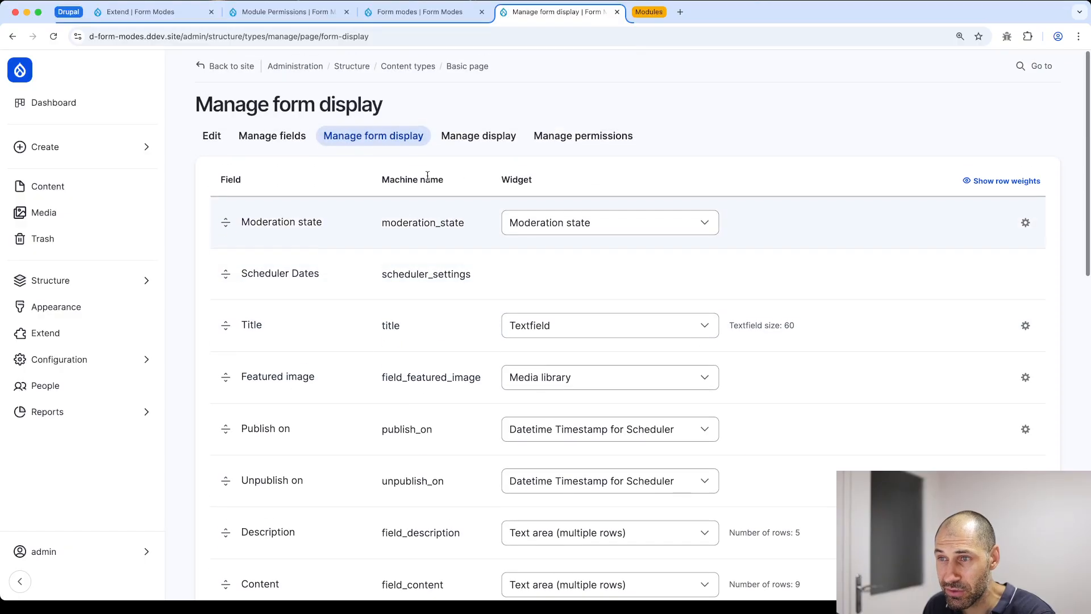
left_click(487, 141)
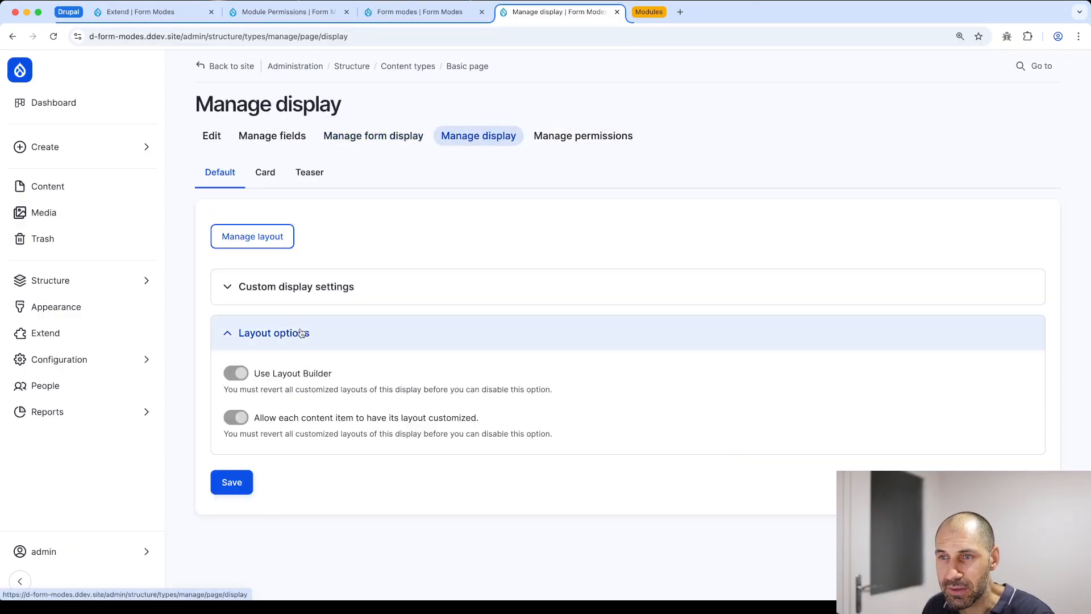
left_click(272, 290)
scroll(273, 260, "down", 2)
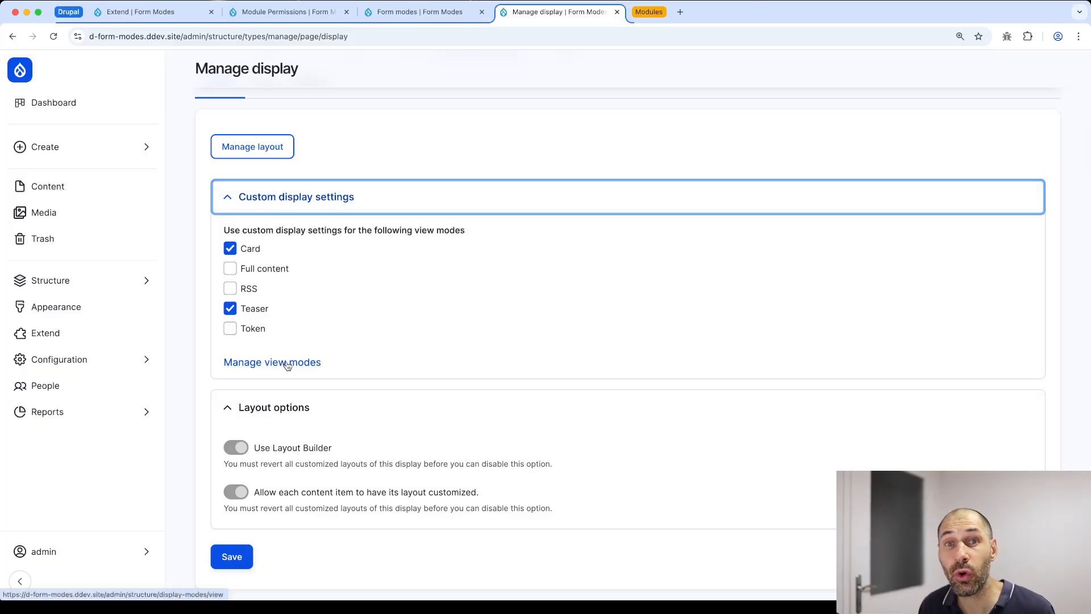
scroll(291, 365, "up", 5)
Under Custom display settings, enable the Simple form mode and save
left_click(385, 139)
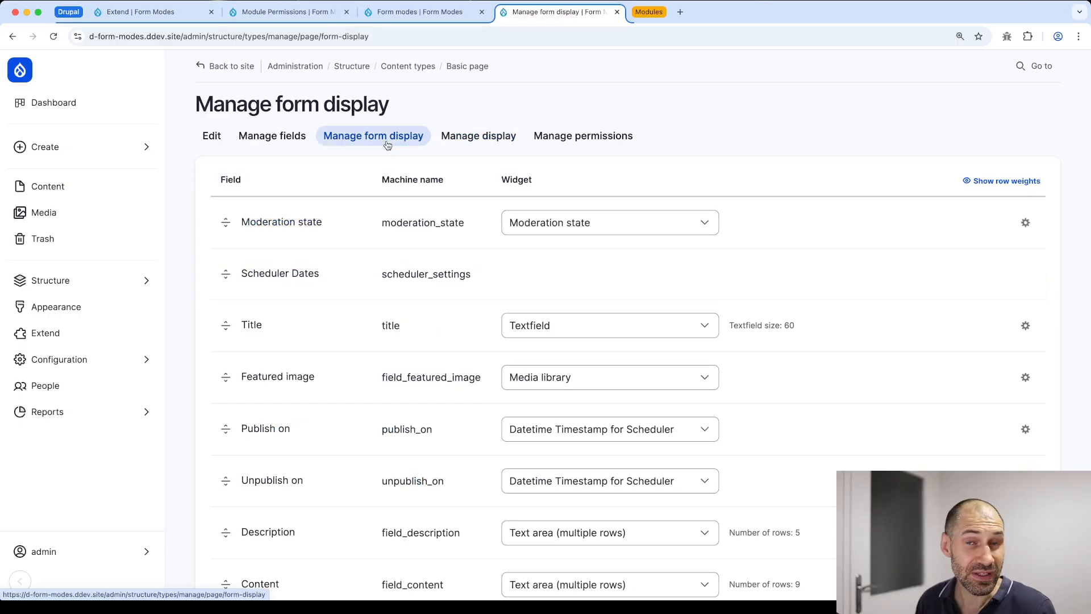
scroll(404, 226, "down", 15)
left_click(287, 470)
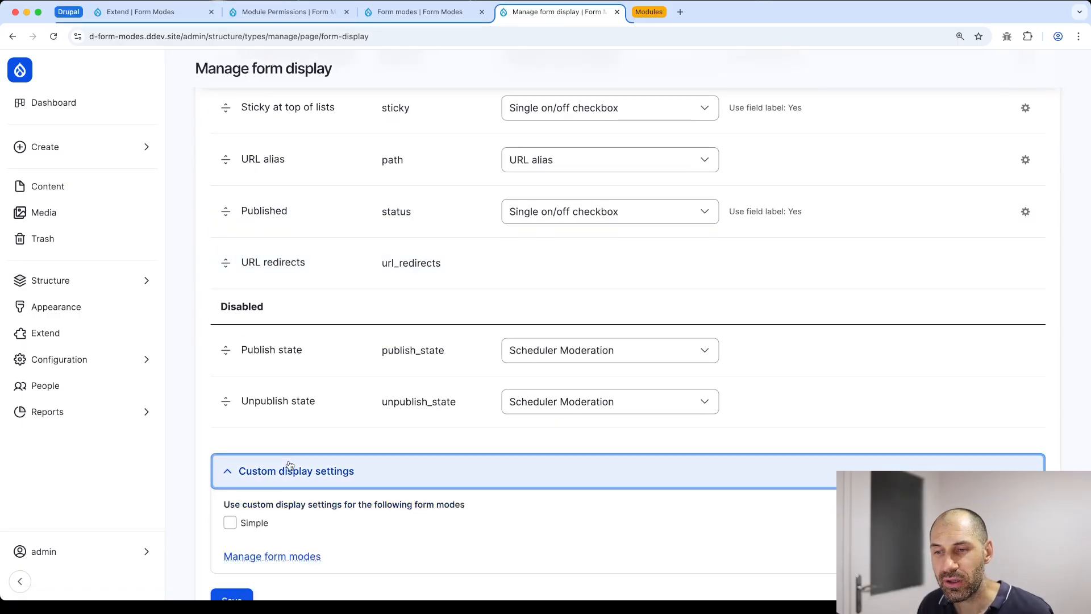
scroll(310, 461, "down", 3)
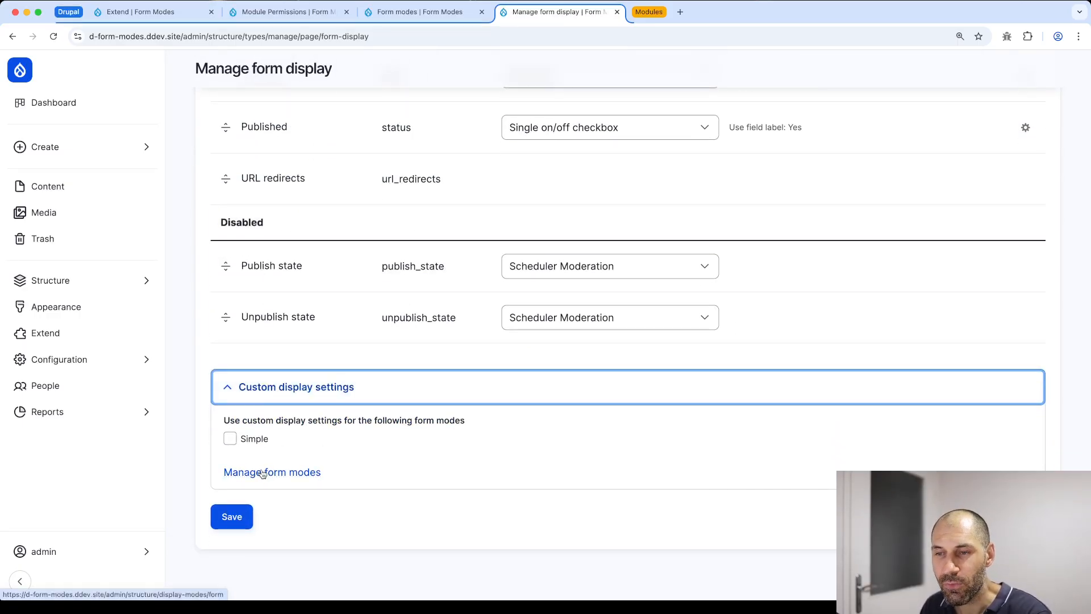
left_click(250, 440)
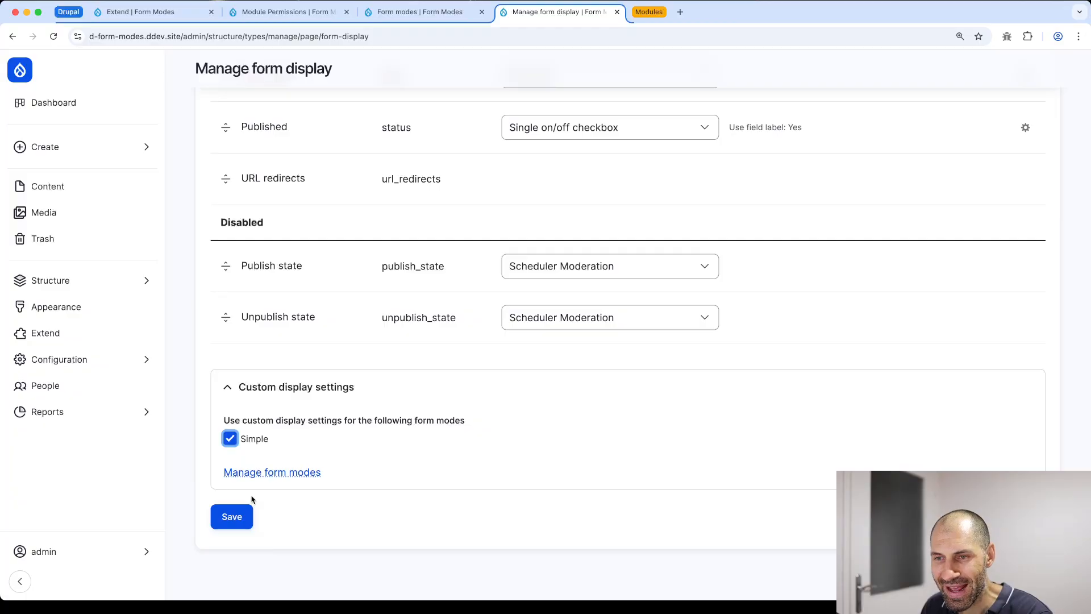
left_click(231, 528)
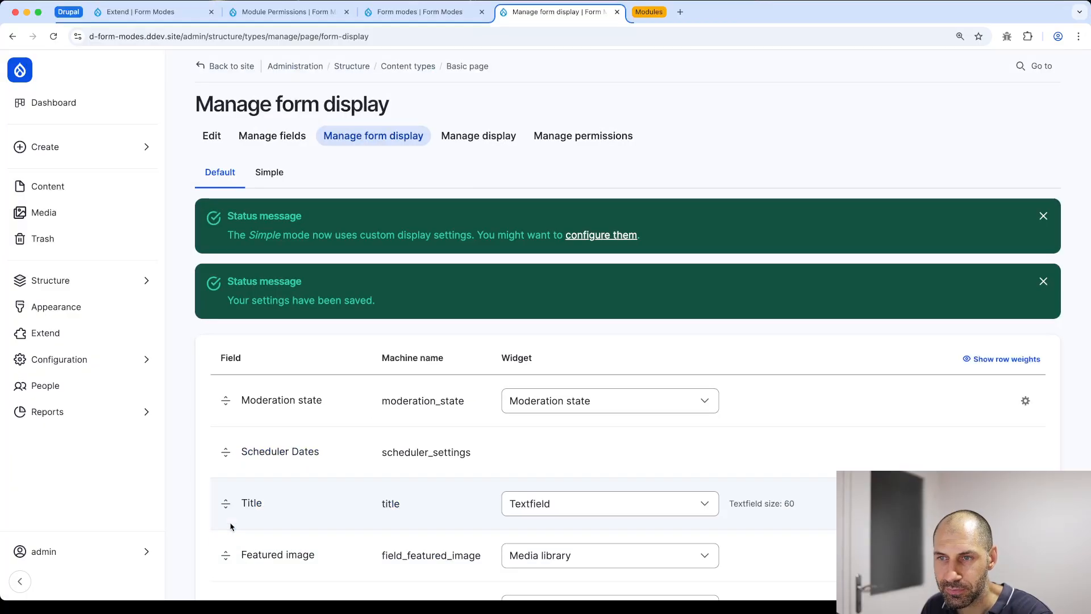
Compare the Default and Simple form displays, settling on the Simple display
left_click(212, 178)
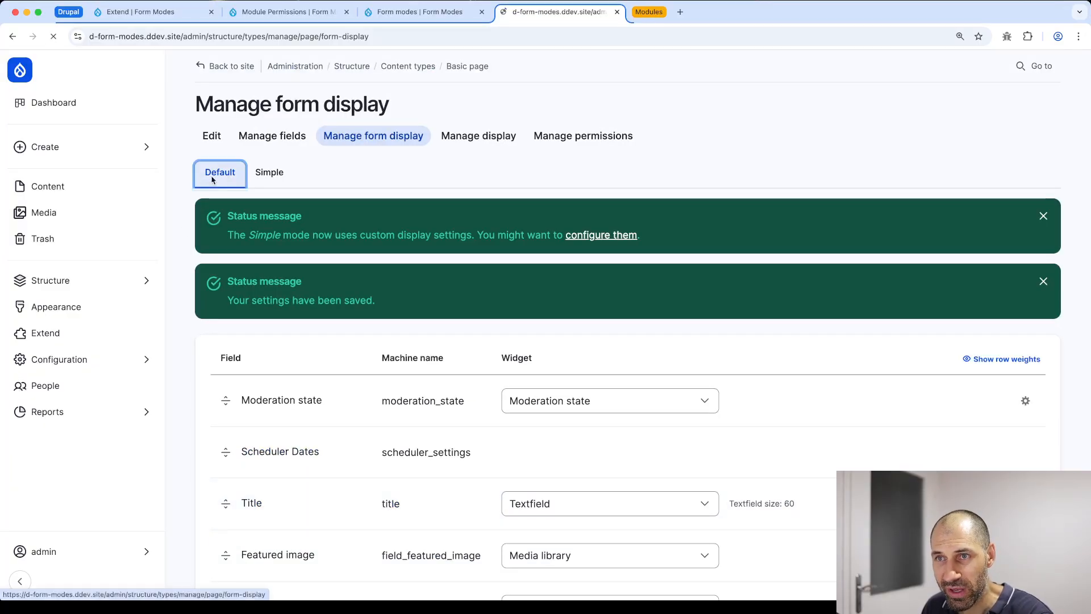
left_click(259, 176)
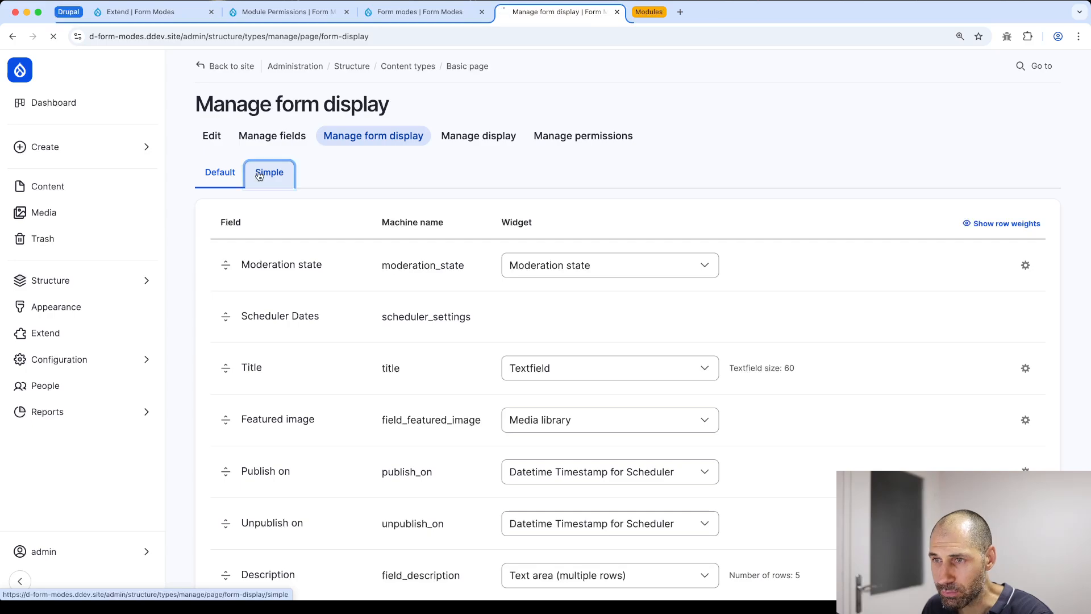
left_click(213, 177)
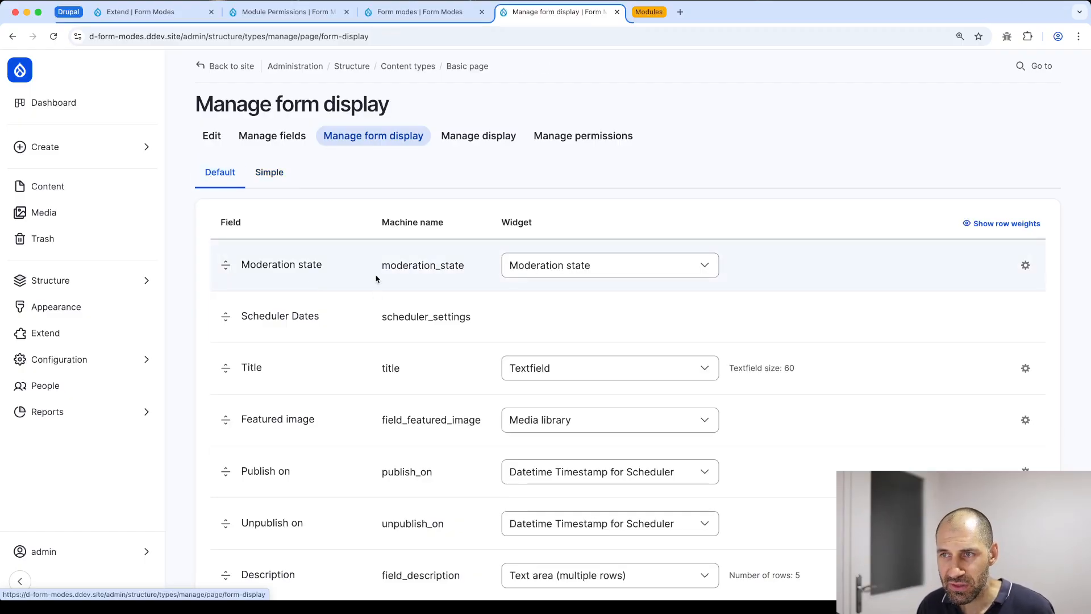
left_click(258, 180)
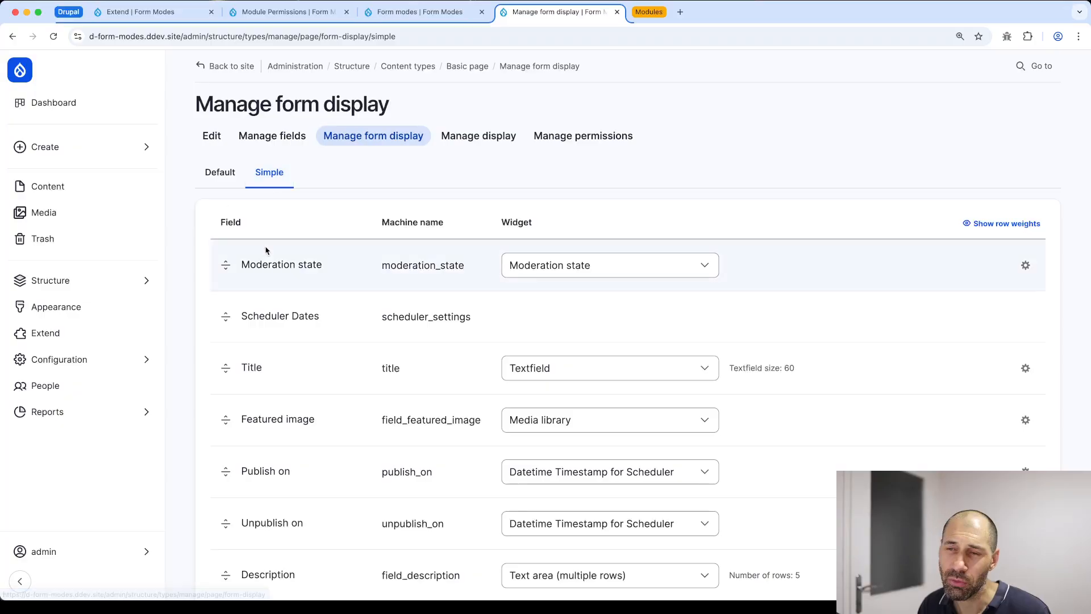
scroll(266, 251, "down", 15)
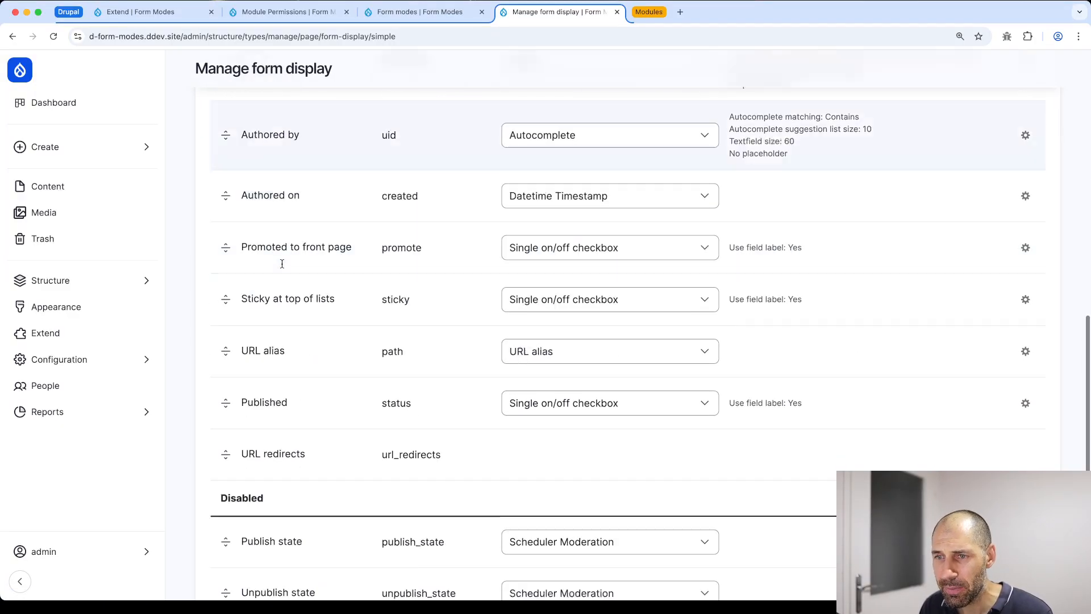
Drag URL redirects, Published, Authored on/by, Content and Publish/Unpublish on rows into Disabled
left_click_drag(221, 338, 221, 417)
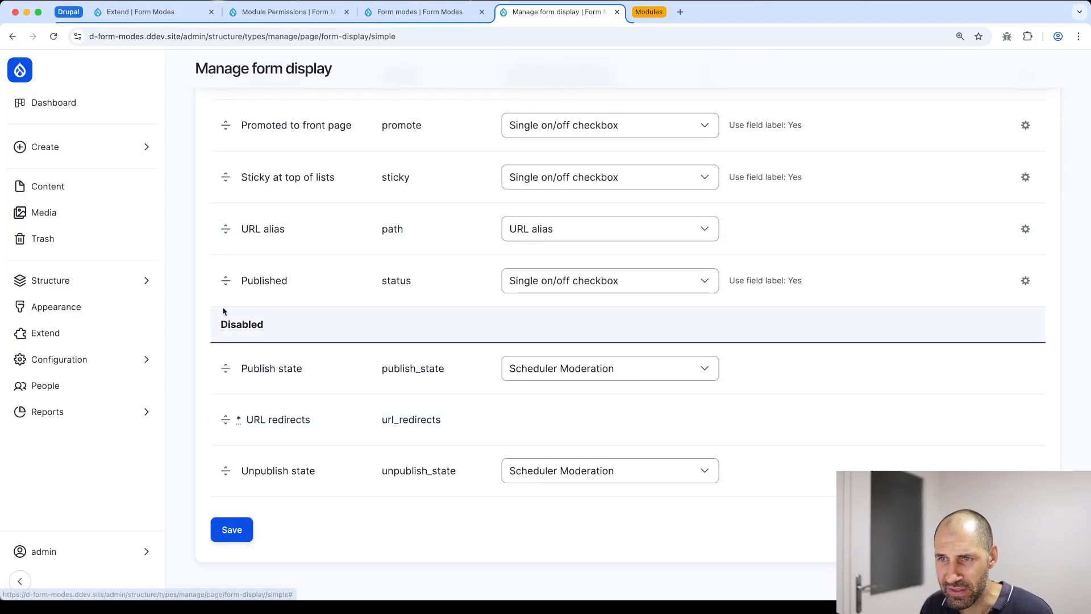
left_click_drag(225, 306, 238, 396)
left_click_drag(227, 234, 239, 327)
scroll(234, 212, "up", 2)
scroll(236, 263, "up", 3)
left_click_drag(226, 376, 224, 452)
scroll(227, 319, "down", 1)
left_click_drag(225, 276, 228, 254)
scroll(228, 254, "down", 1)
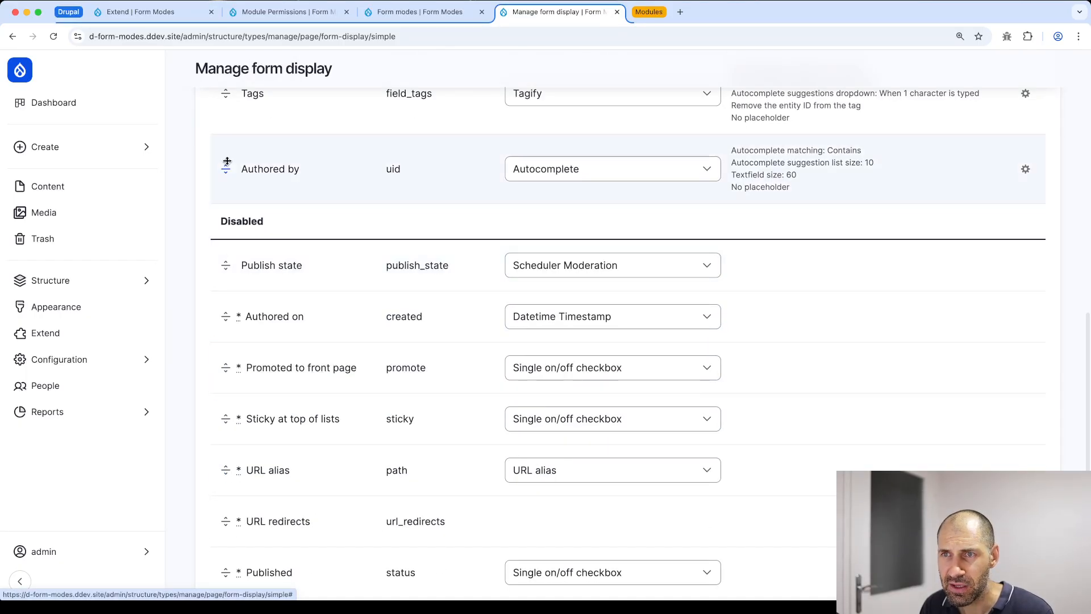
left_click_drag(227, 162, 245, 287)
scroll(233, 290, "up", 3)
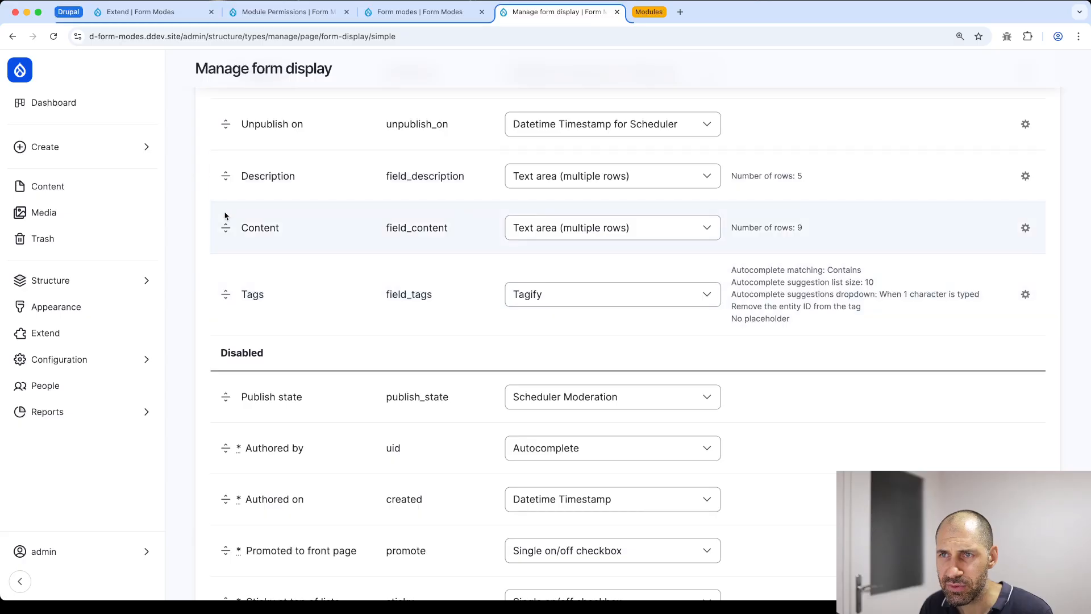
left_click_drag(224, 220, 225, 392)
scroll(227, 228, "up", 1)
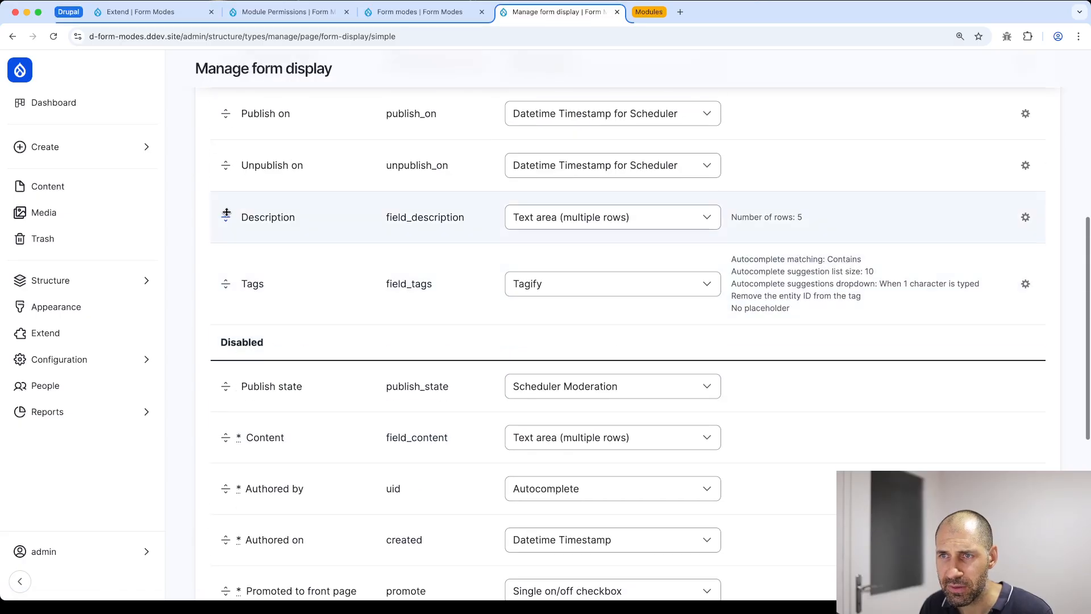
left_click_drag(228, 230, 227, 221)
scroll(233, 239, "up", 2)
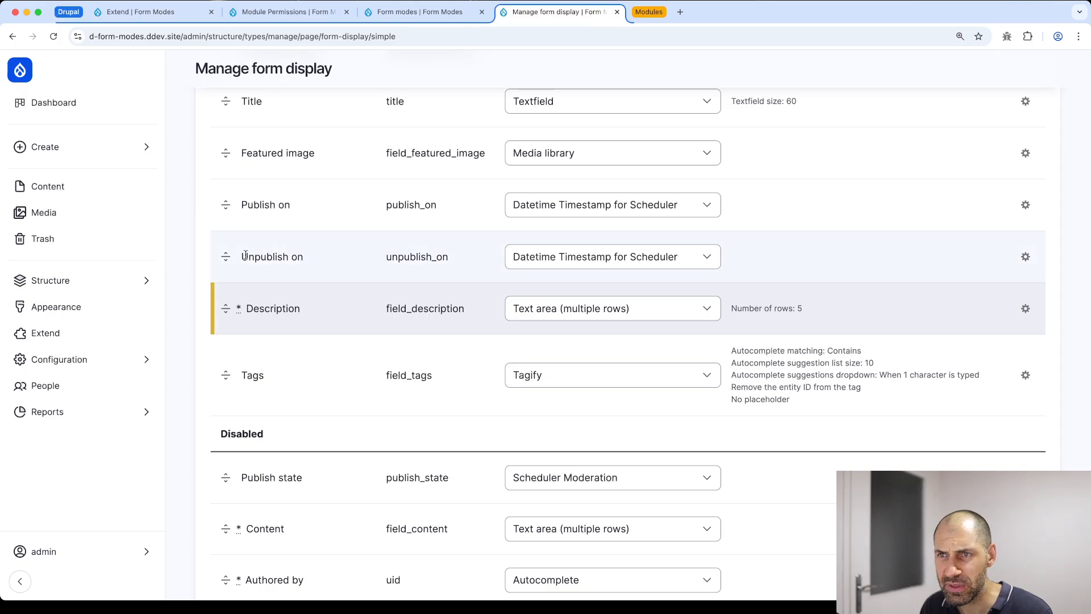
scroll(235, 274, "up", 1)
left_click_drag(235, 275, 230, 489)
scroll(236, 353, "down", 1)
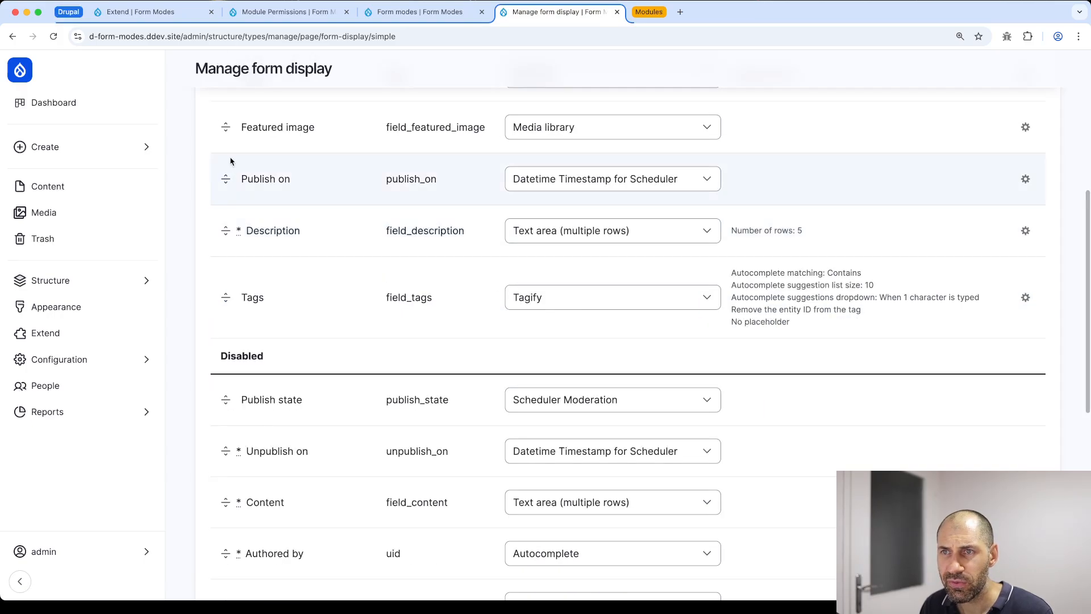
left_click_drag(231, 164, 265, 383)
scroll(258, 341, "down", 1)
scroll(230, 198, "up", 6)
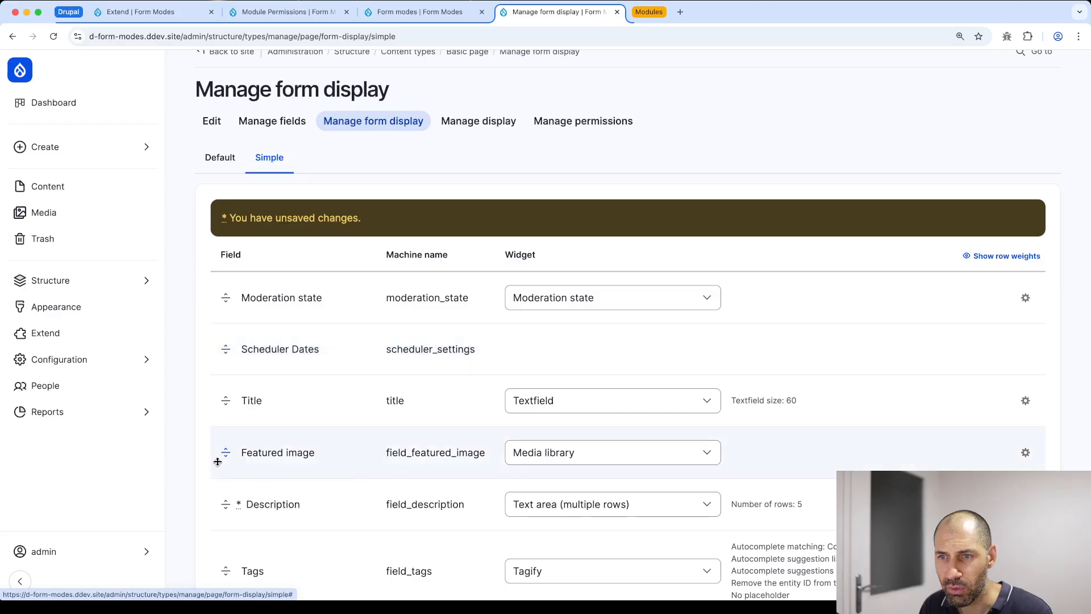
scroll(220, 454, "down", 3)
Disable Featured image, Scheduler Dates and Moderation state, then save the Simple display
left_click_drag(220, 351, 239, 521)
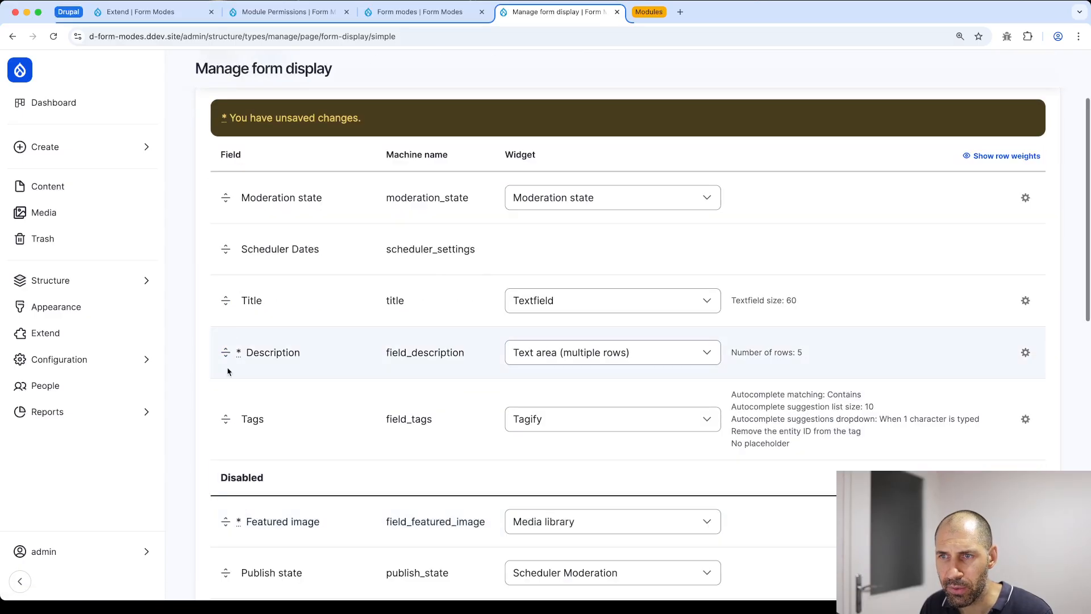
left_click_drag(227, 259, 224, 520)
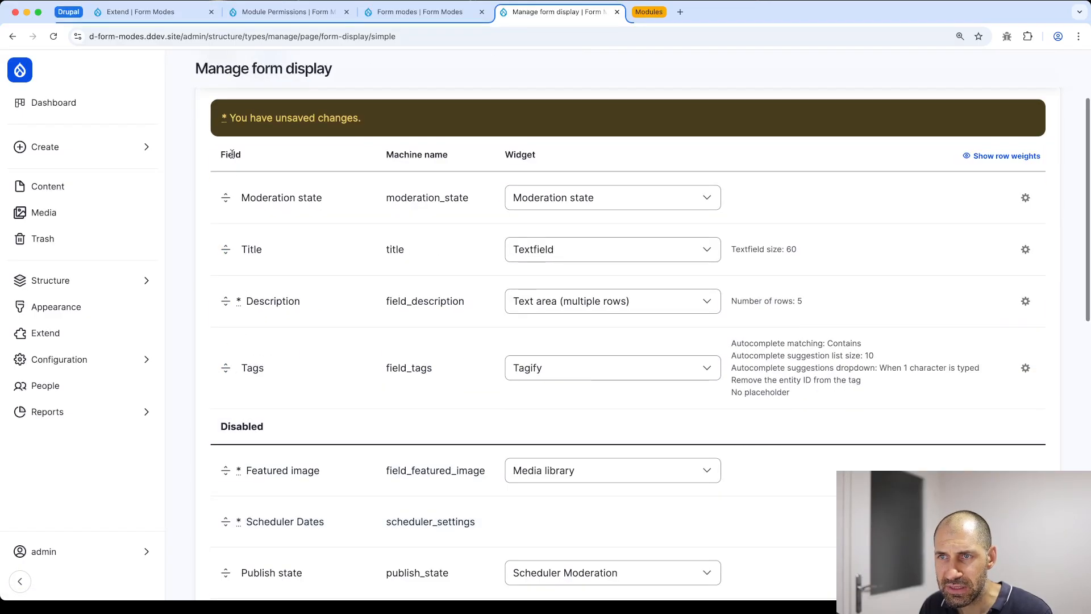
left_click_drag(228, 193, 270, 453)
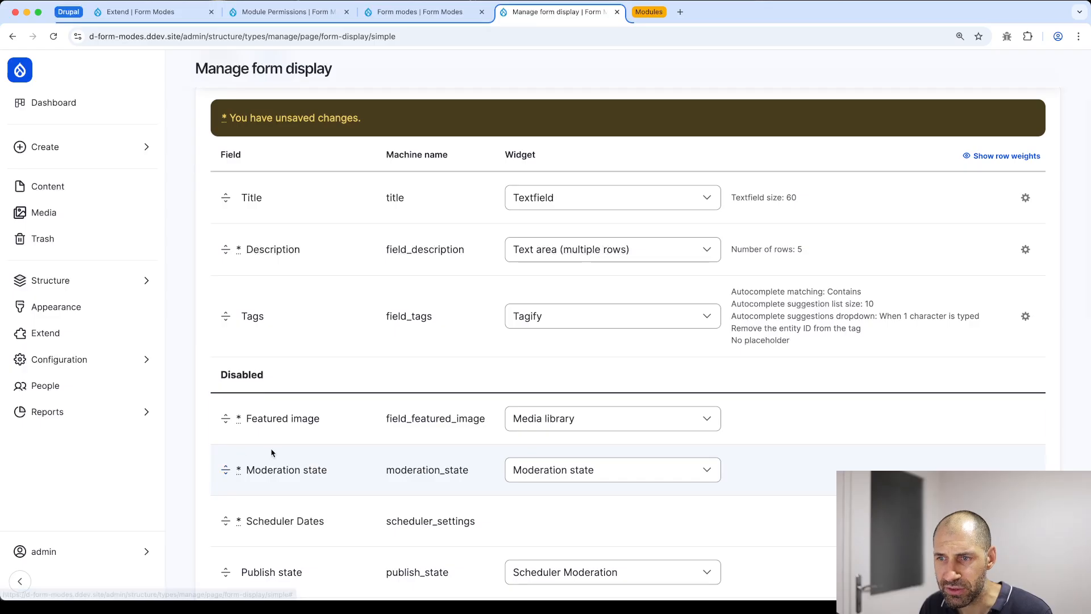
scroll(299, 464, "up", 2)
scroll(375, 289, "down", 10)
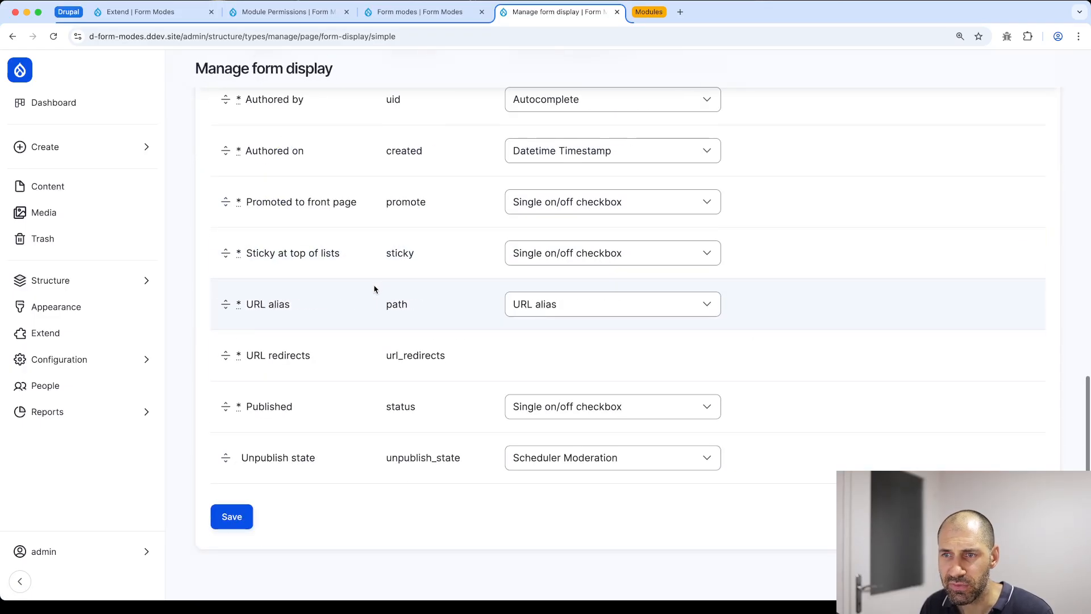
left_click(231, 526)
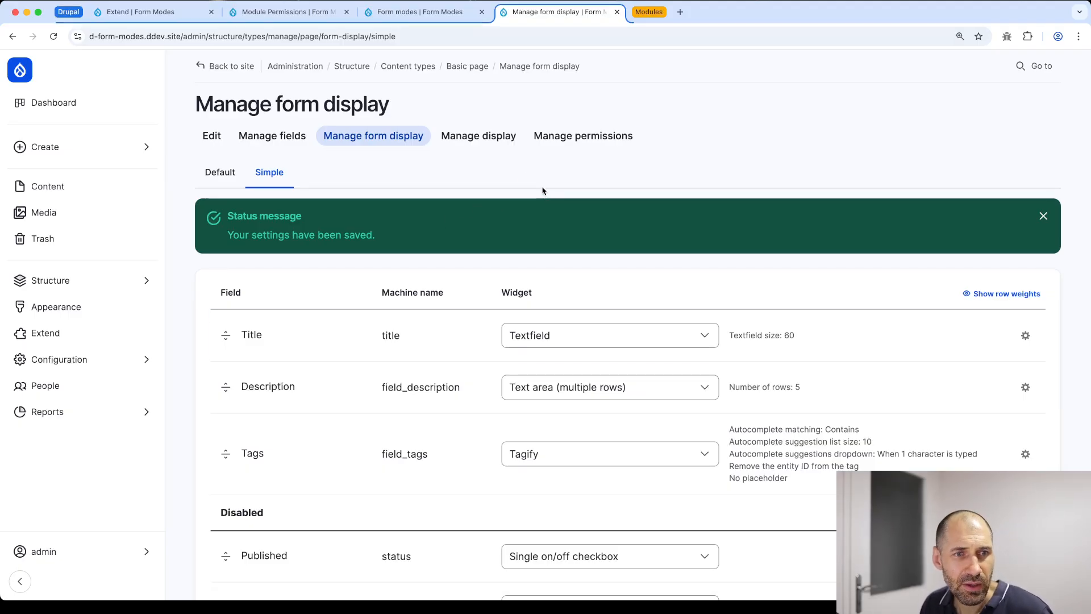
Go to the Content overview from the admin sidebar, listing the Privacy policy and Home pages
left_click(84, 150)
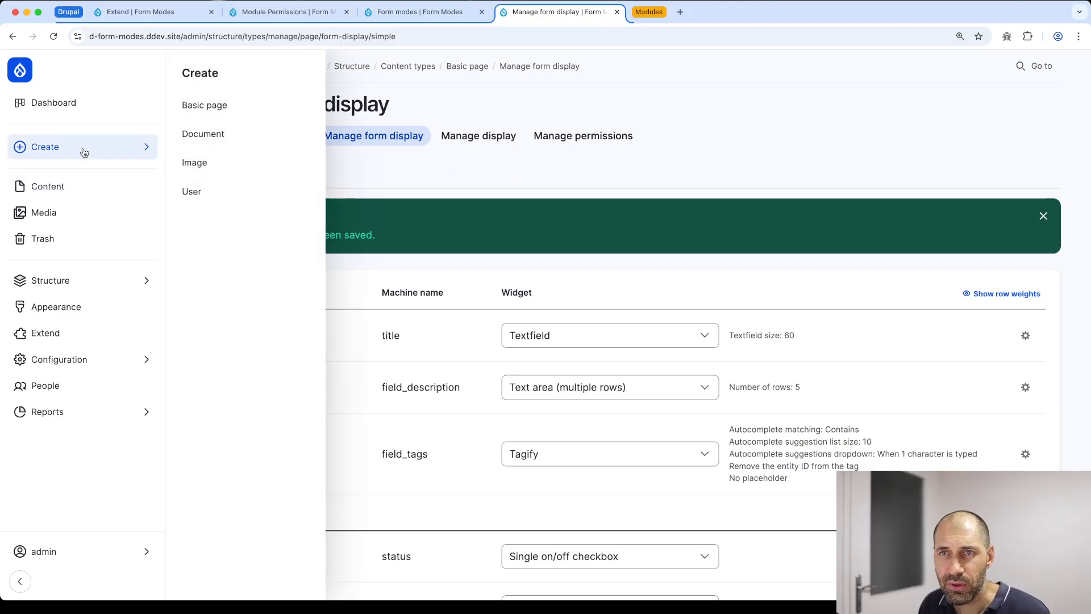
left_click(50, 188)
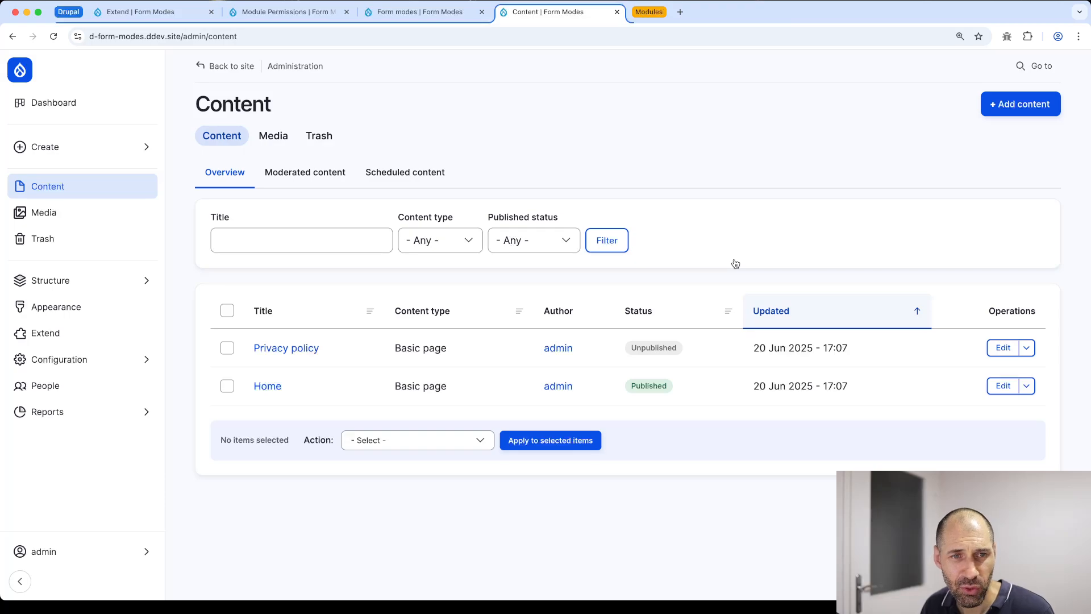
key("super+Tab")
Run ddev drush cr in the terminal to rebuild the d-form-modes site cache
type("de")
key("BackSpace")
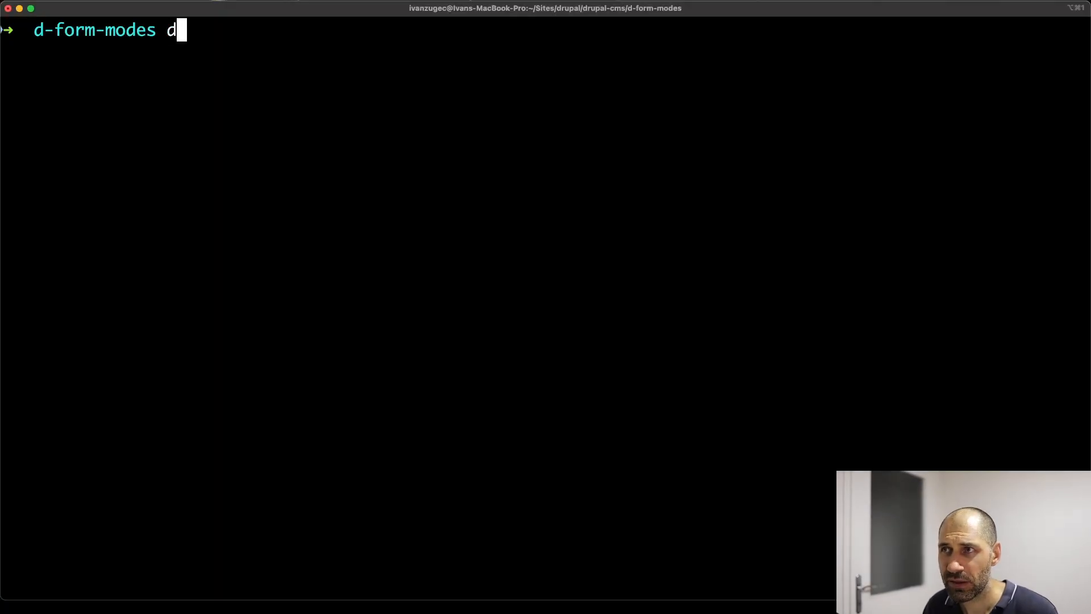
type("dev drush cr")
key("Return")
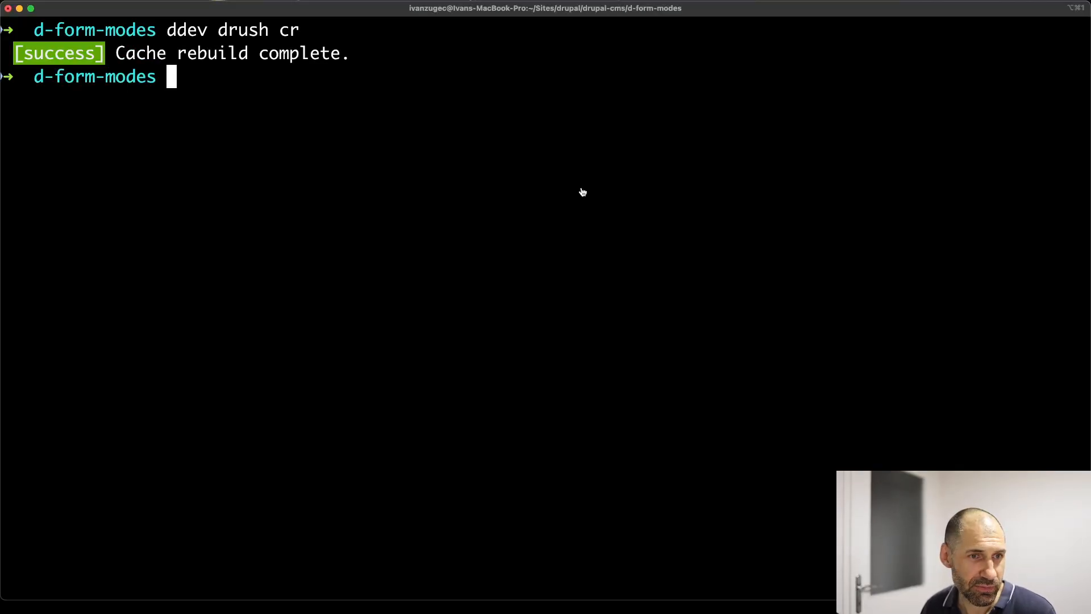
key("super+Tab")
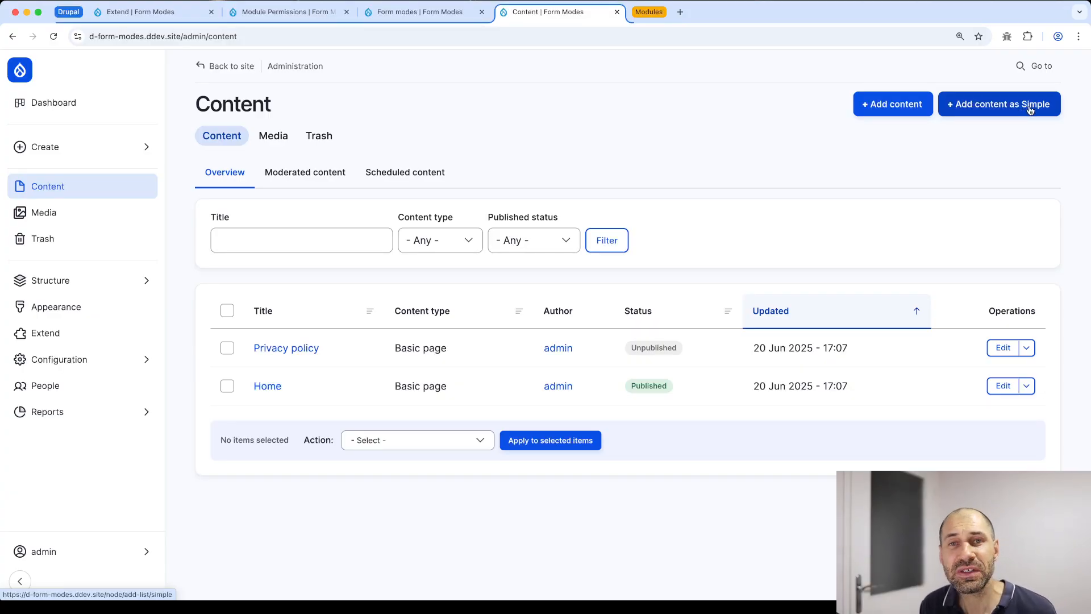
Look over the default Add Basic page form, then return to the content list
left_click(892, 113)
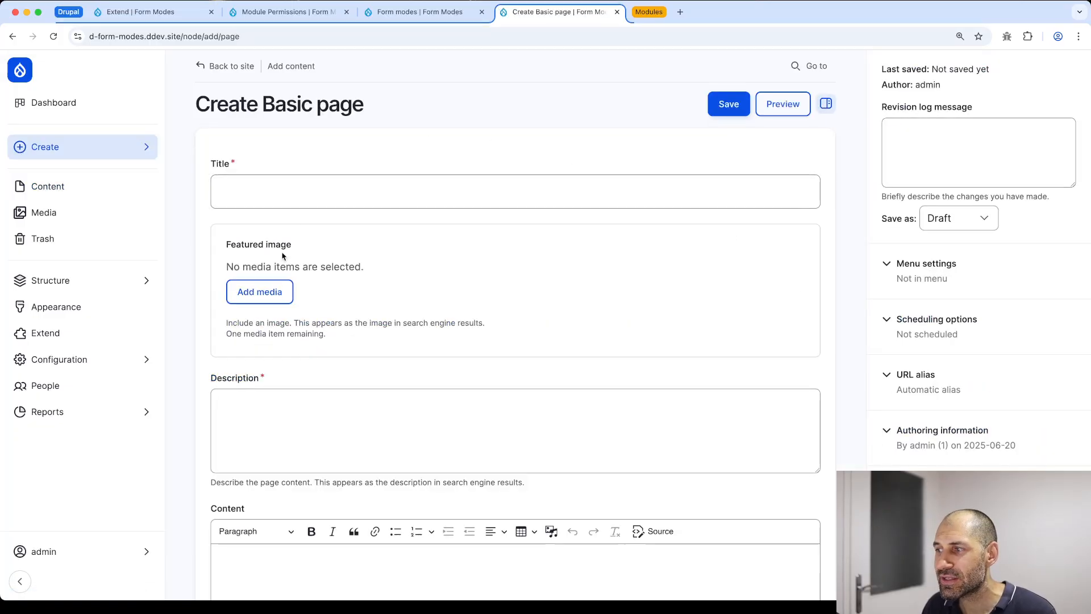
scroll(544, 258, "down", 7)
scroll(577, 238, "up", 7)
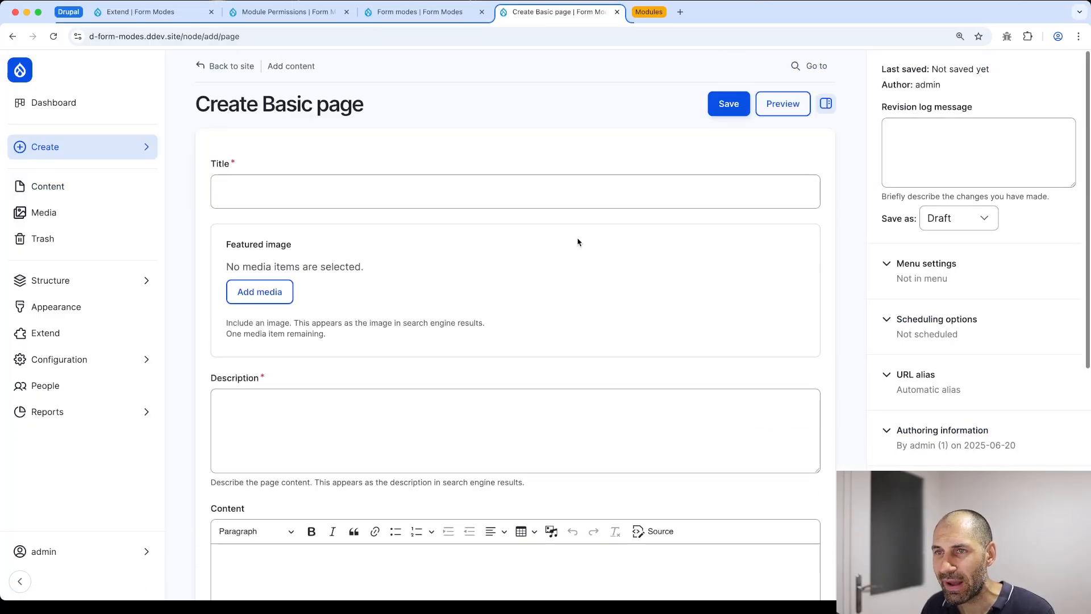
key("super+bracketleft")
Review the fields of the Simple add-page form, then open the Home page
left_click(1011, 108)
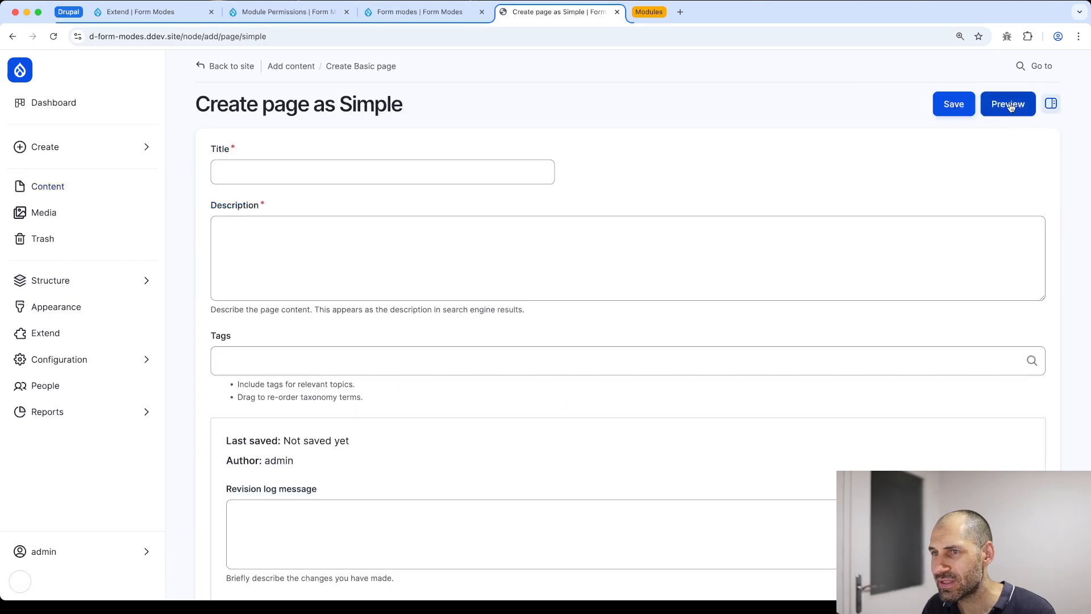
scroll(398, 307, "down", 3)
scroll(383, 301, "up", 3)
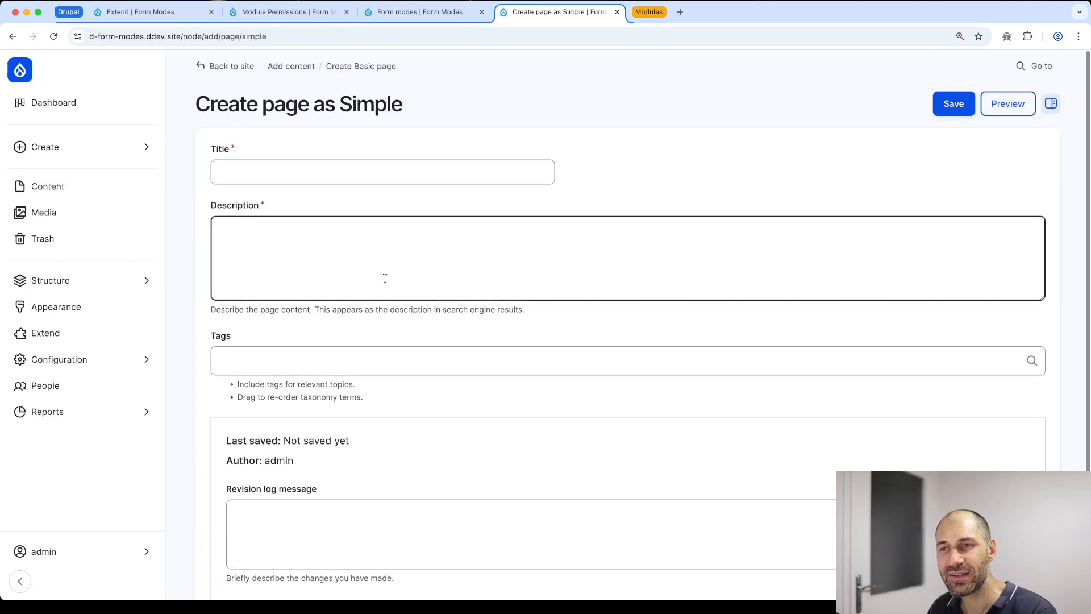
scroll(289, 255, "down", 3)
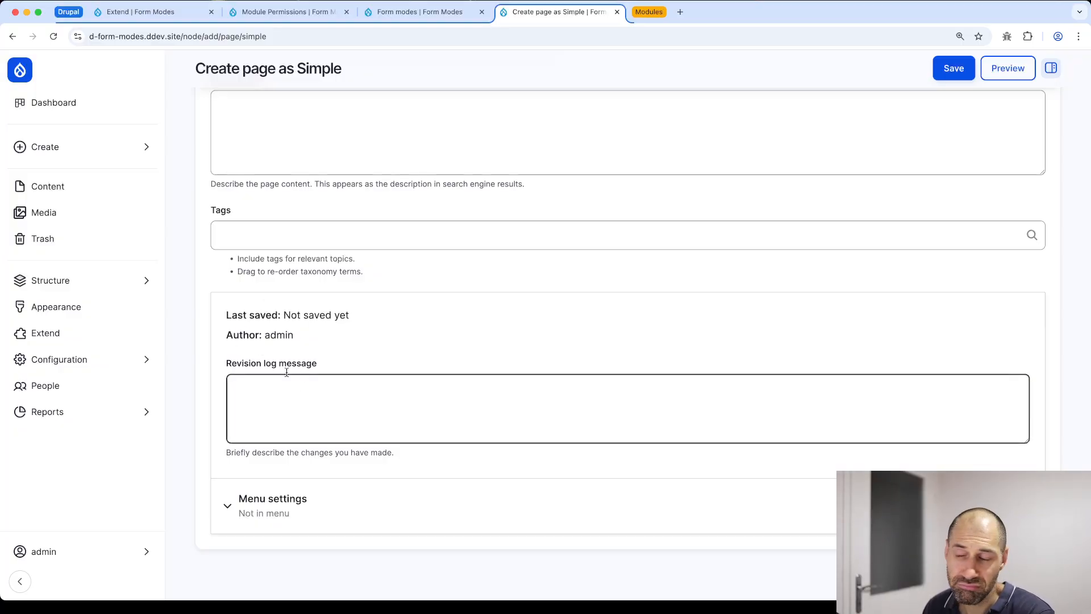
scroll(272, 352, "up", 5)
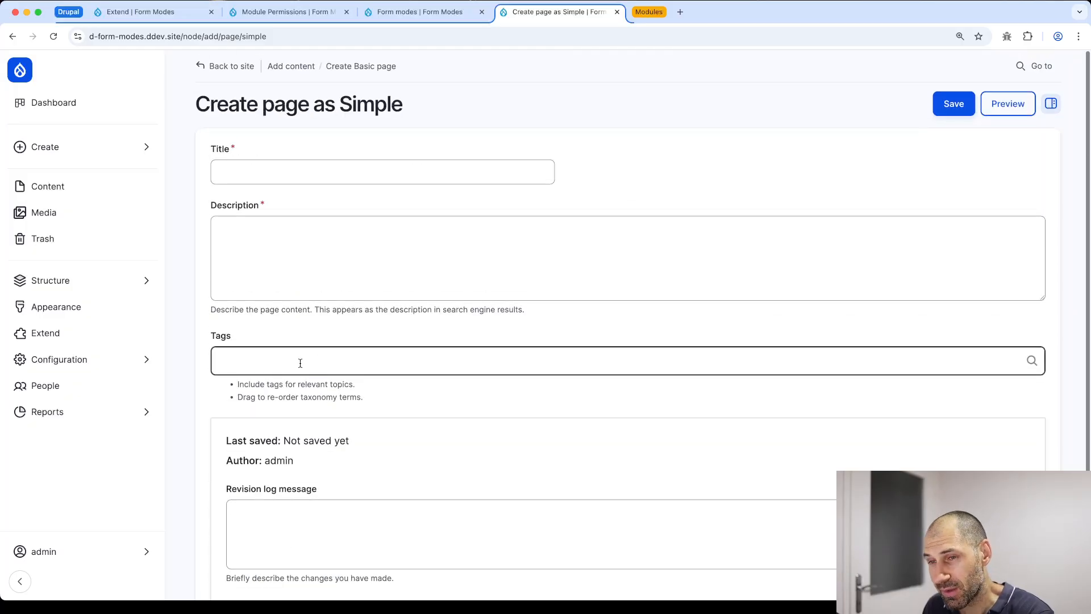
scroll(307, 414, "down", 5)
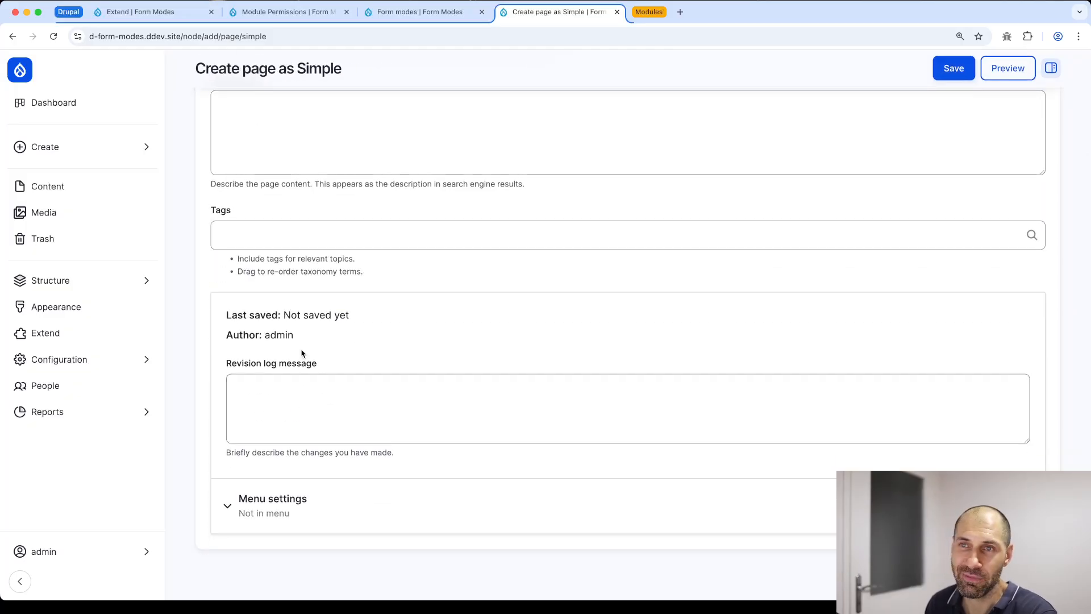
scroll(302, 353, "up", 3)
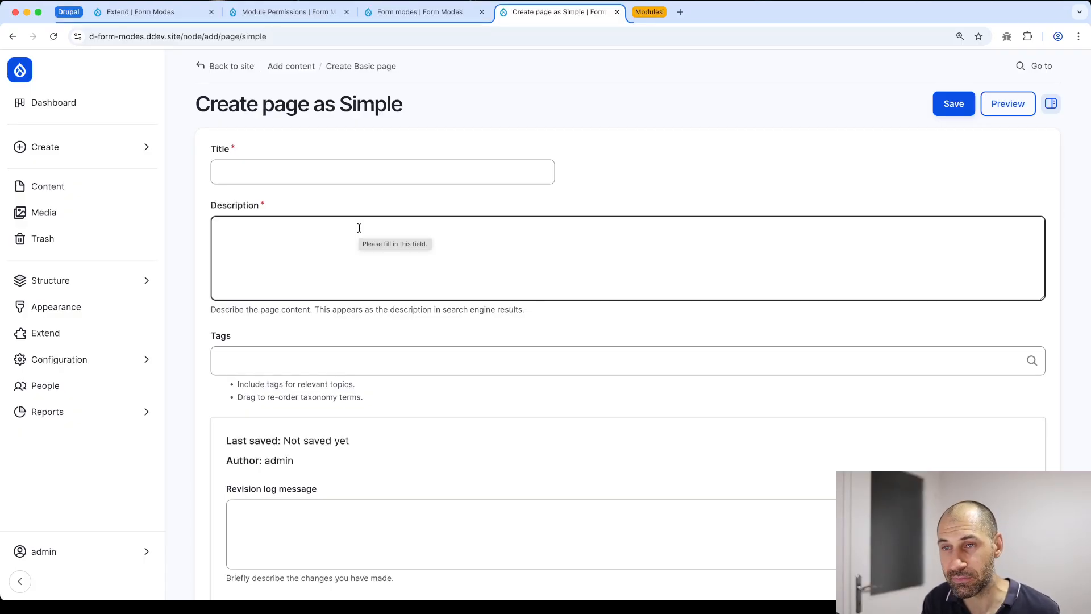
left_click(366, 169)
key("super+bracketleft")
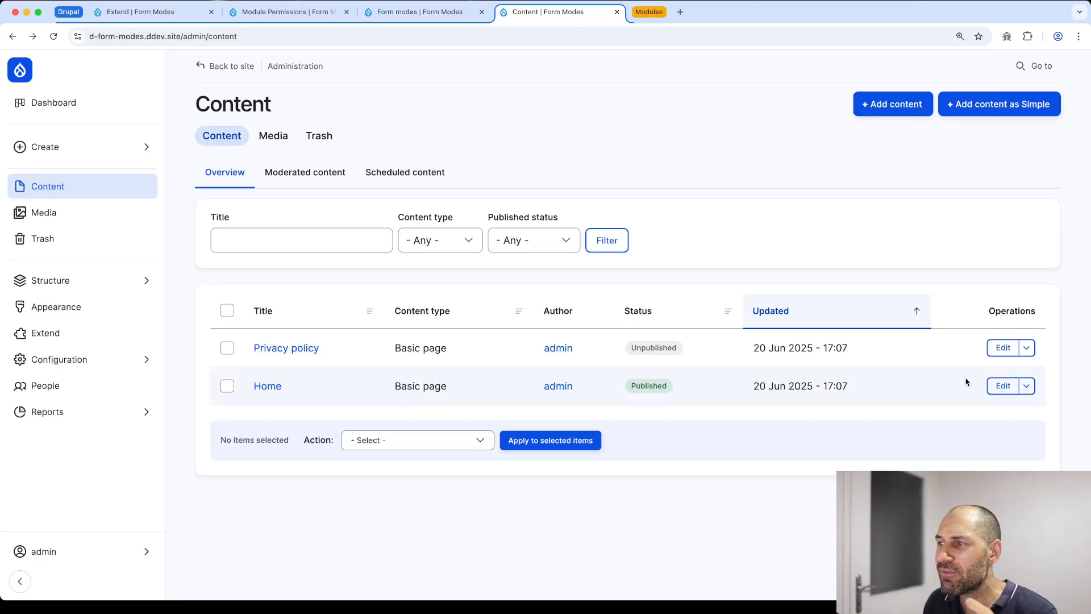
left_click(268, 386)
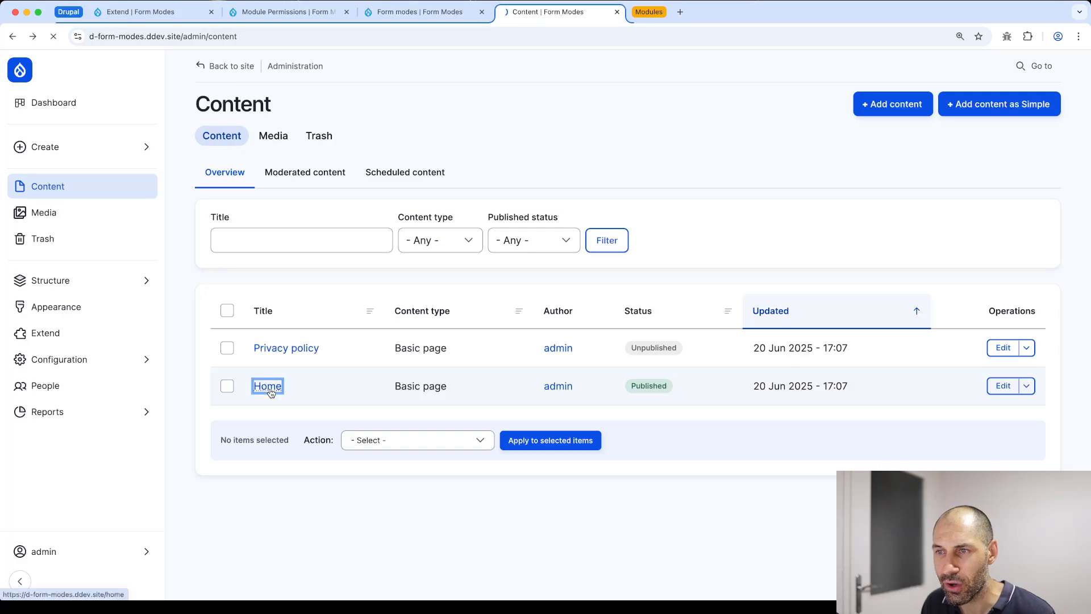
left_click(441, 280)
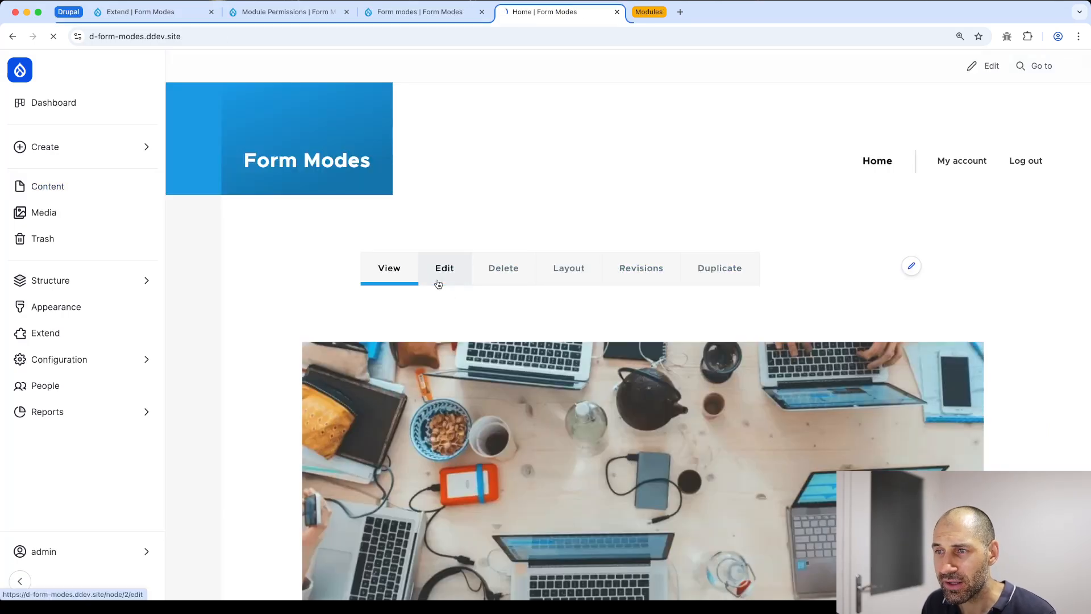
scroll(273, 188, "down", 1)
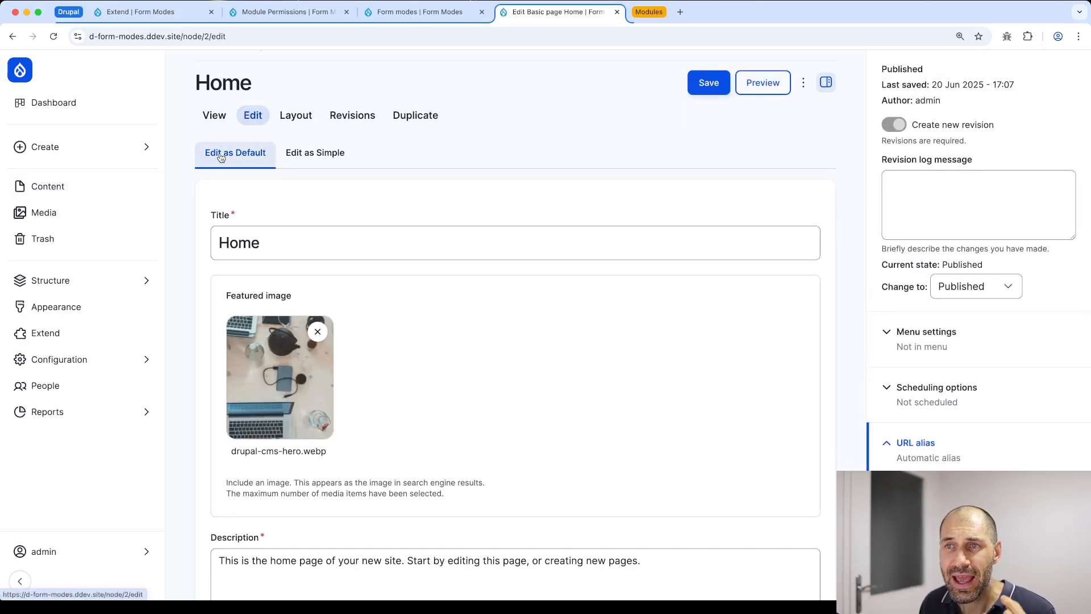
left_click(316, 164)
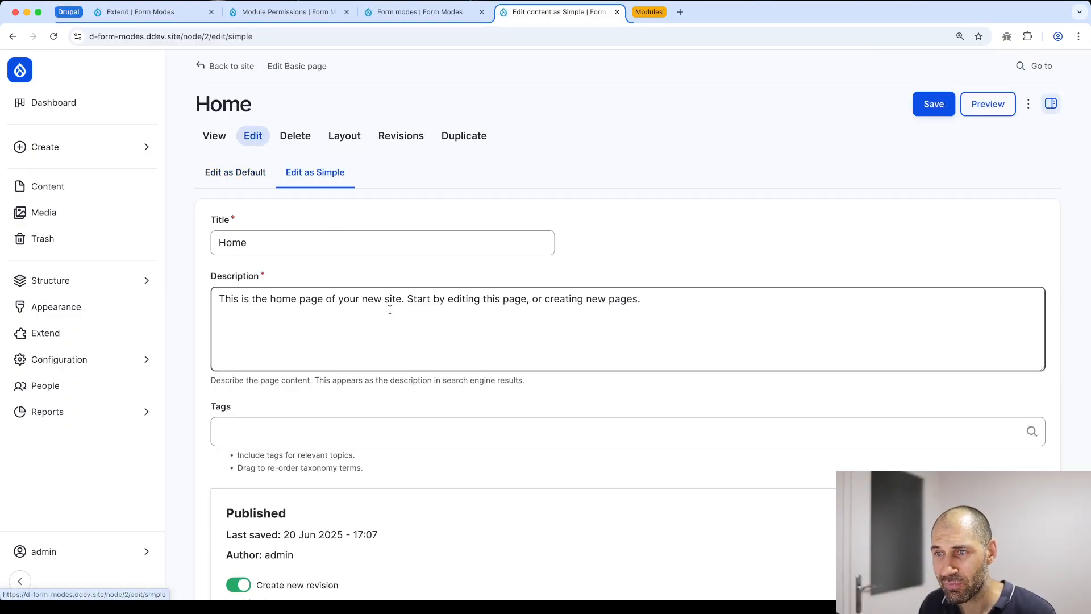
scroll(397, 316, "down", 3)
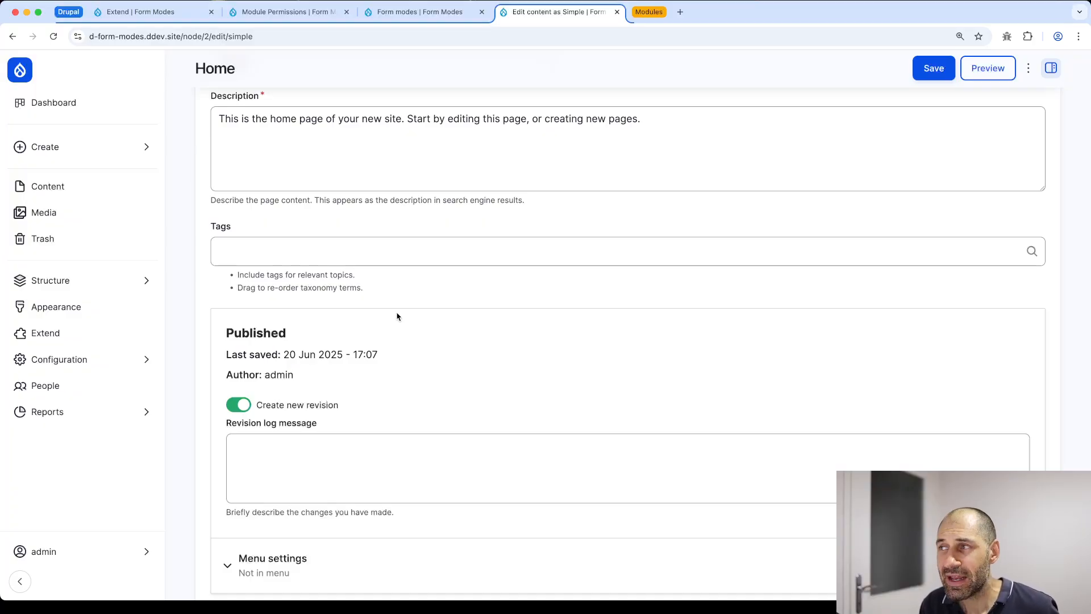
scroll(344, 268, "up", 3)
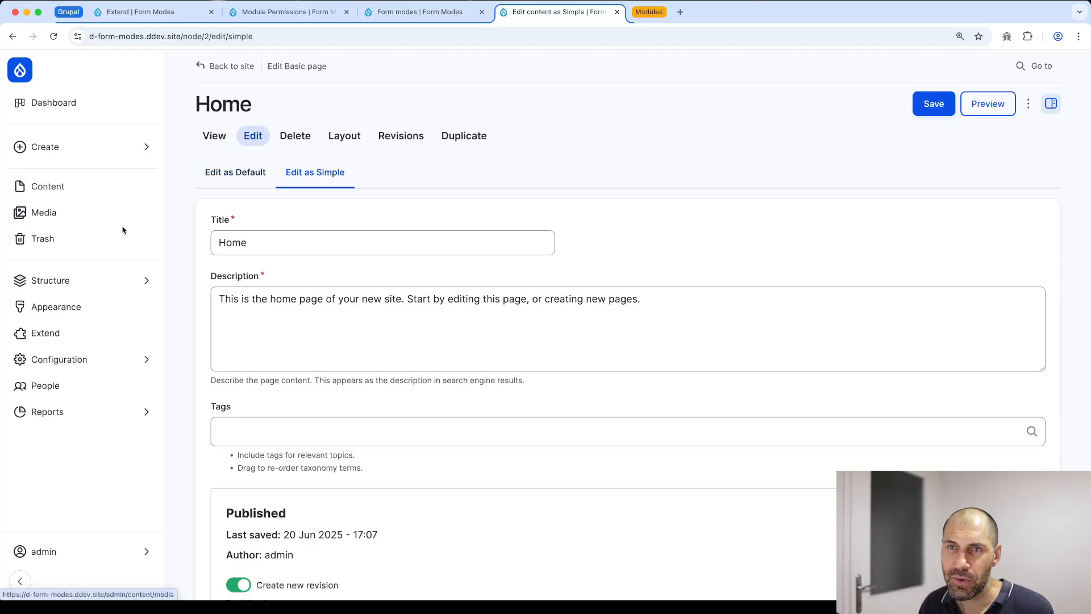
Open Configuration in a new tab, go to Form Mode Manager, and show the Content exclusion options
mouse_move(120, 282)
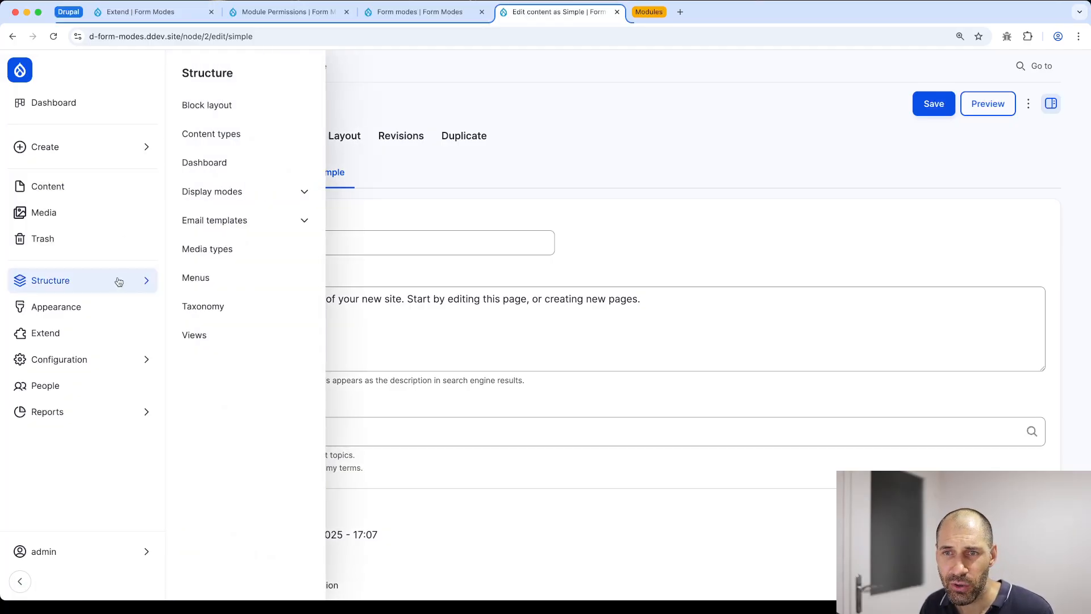
mouse_move(108, 369)
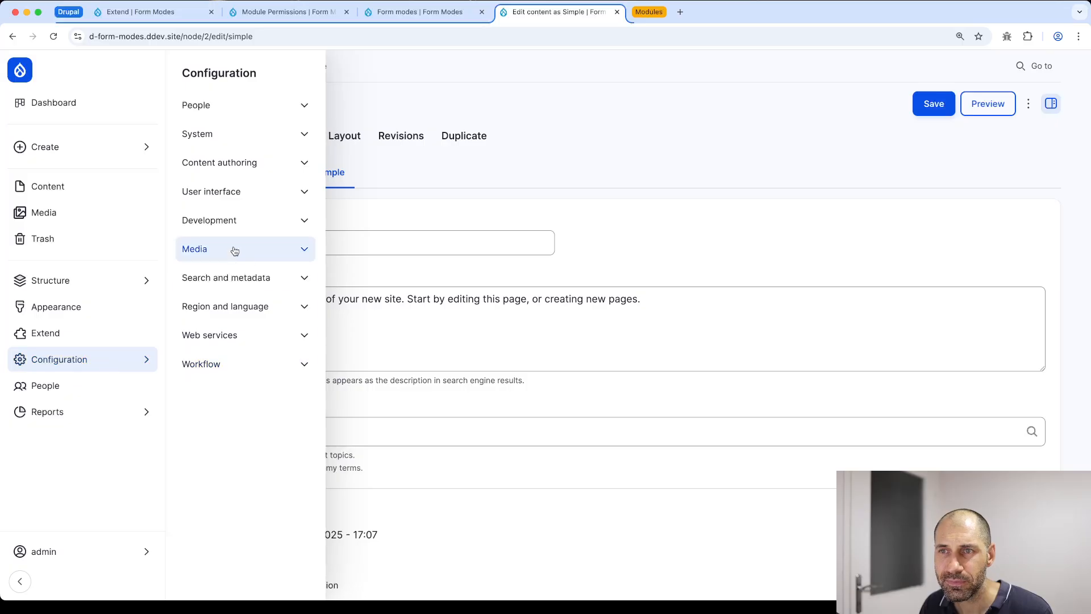
left_click(219, 72, "super")
left_click(649, 20)
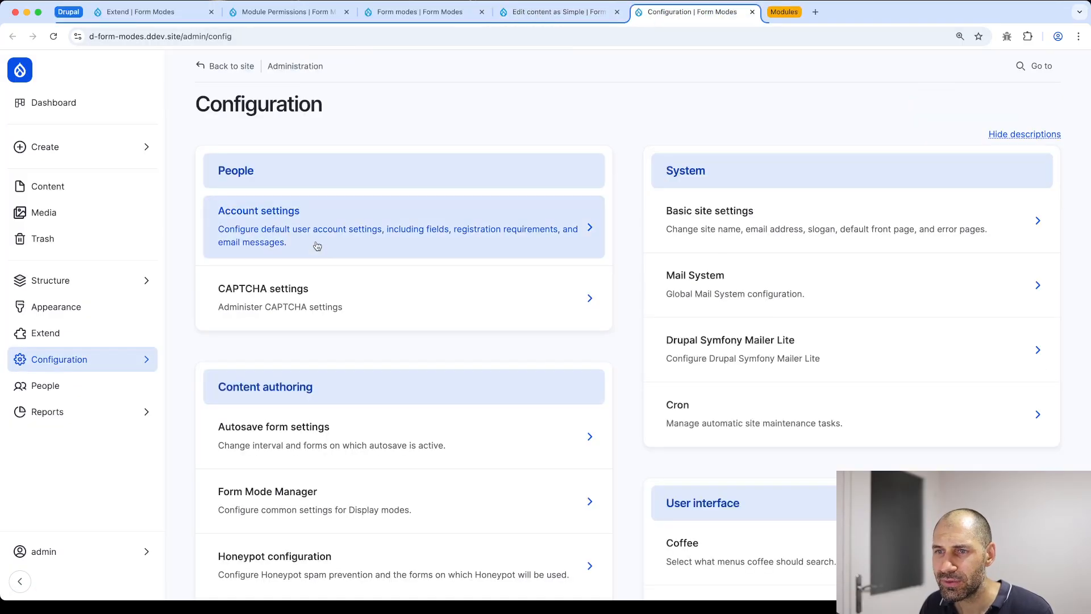
scroll(312, 284, "down", 5)
scroll(313, 284, "up", 4)
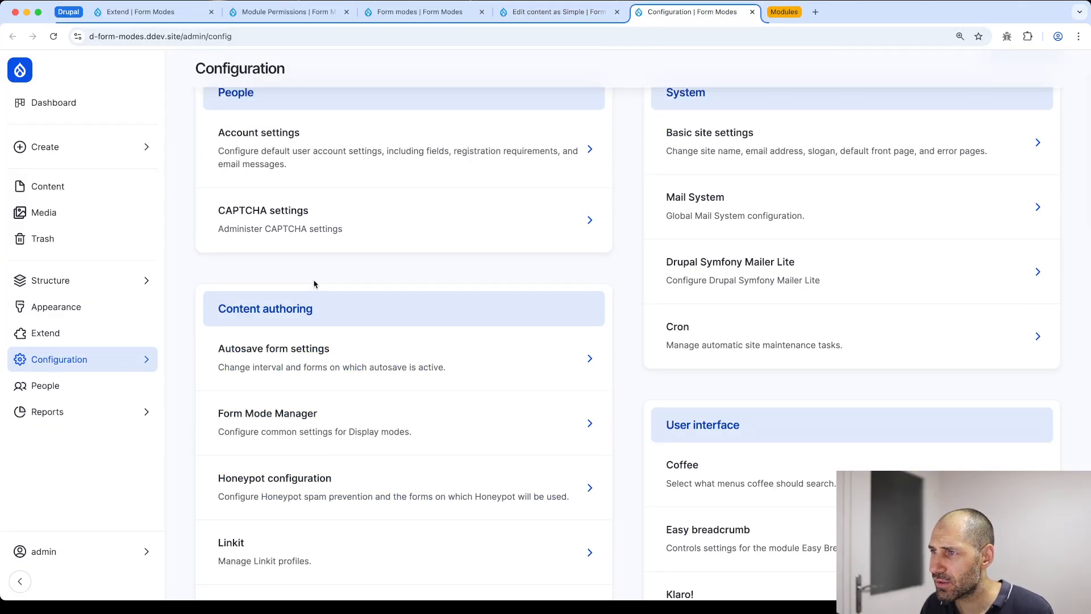
scroll(313, 285, "down", 3)
left_click(263, 255)
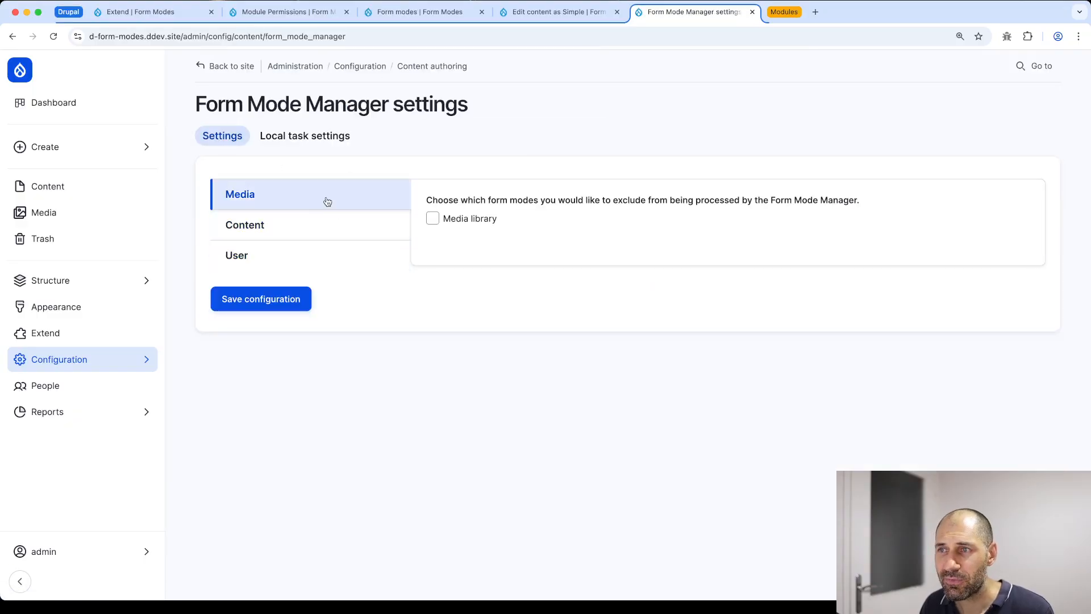
left_click(334, 228)
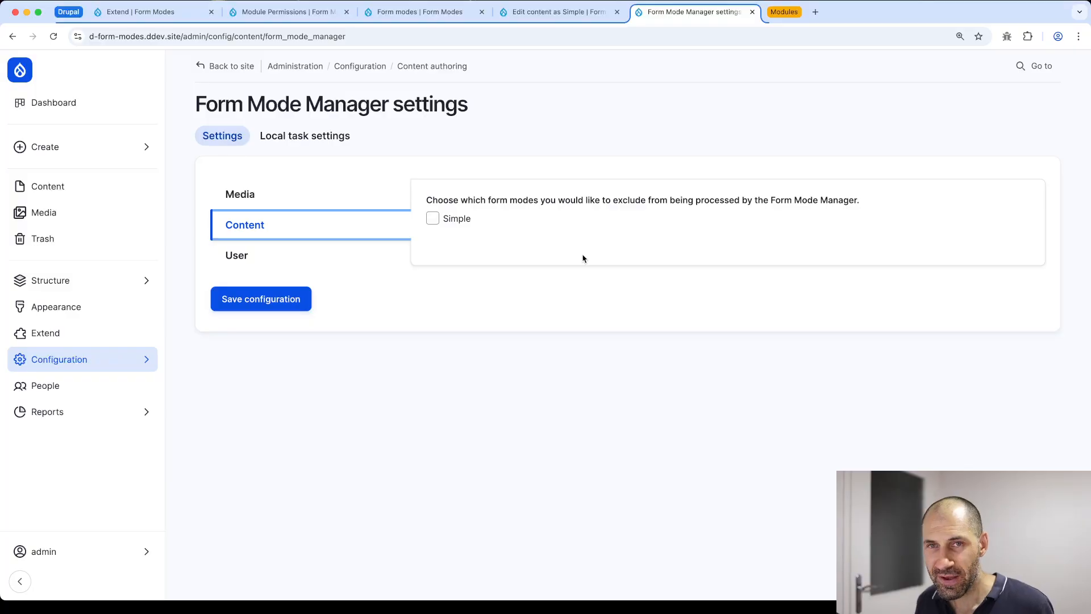
Set the Content local task position to Primary tasks and save the configuration
left_click(303, 144)
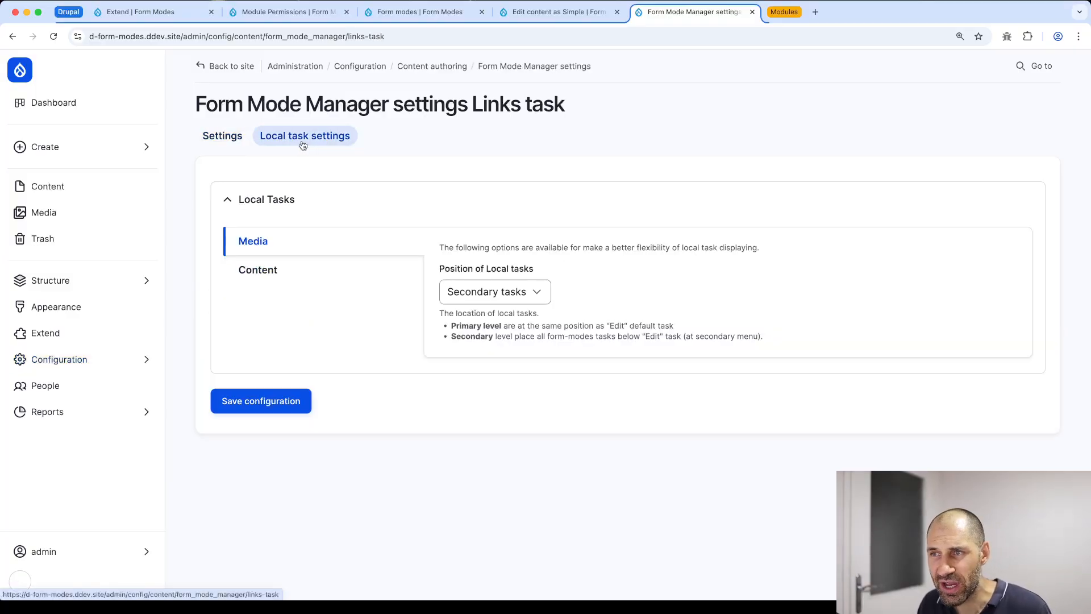
left_click(263, 277)
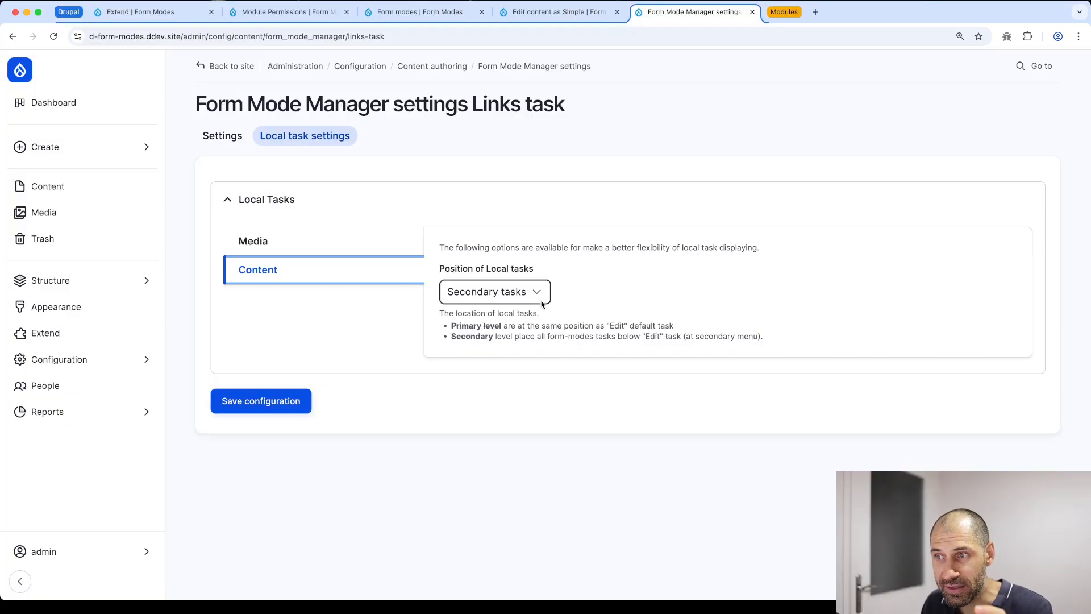
left_click(465, 295)
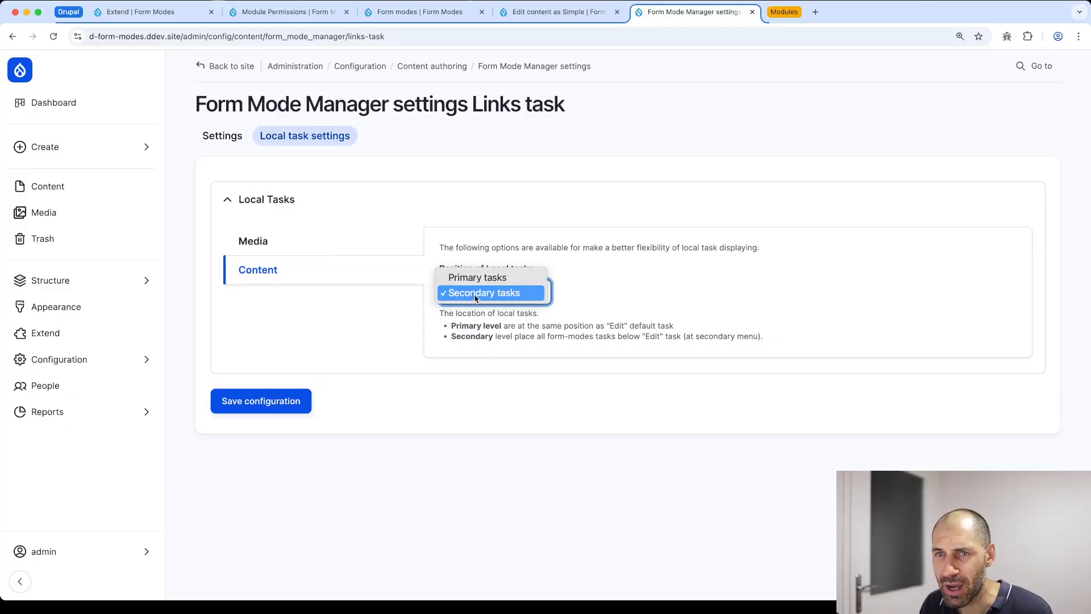
left_click(547, 18)
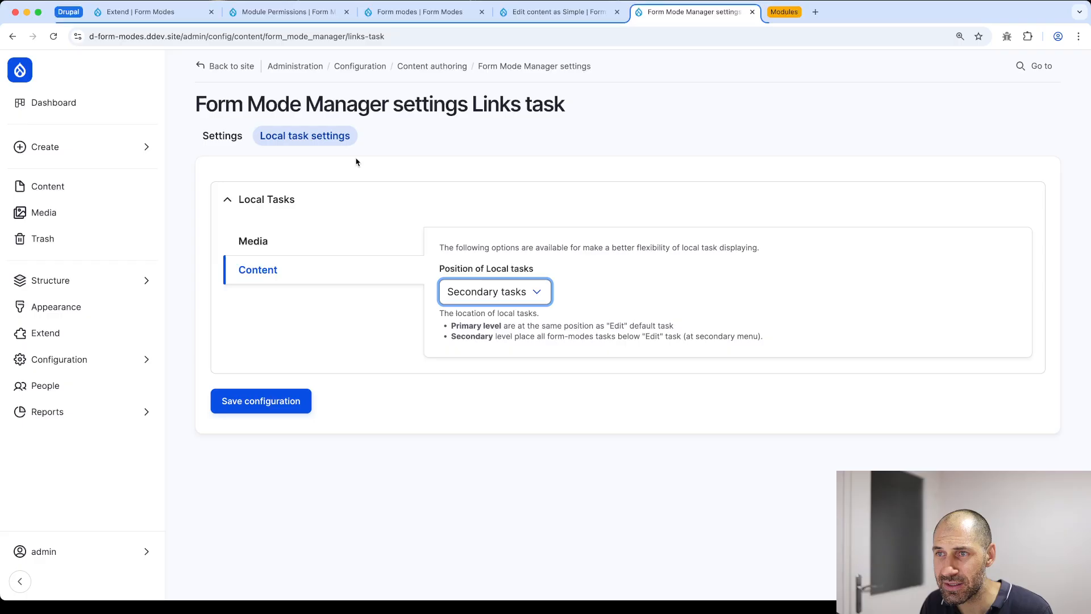
left_click(544, 10)
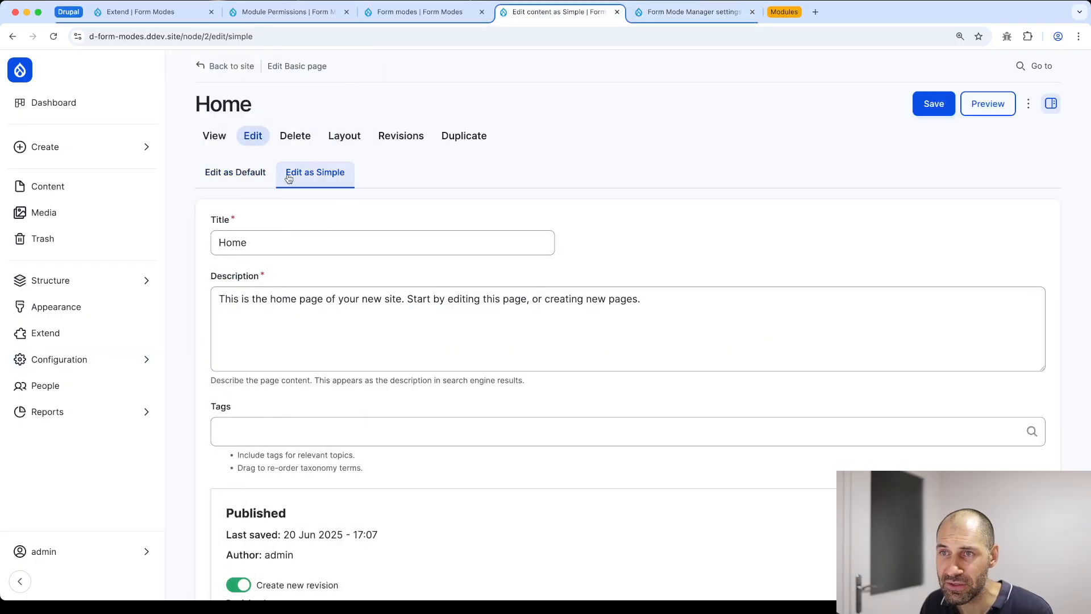
left_click(667, 17)
left_click(483, 291)
left_click(477, 278)
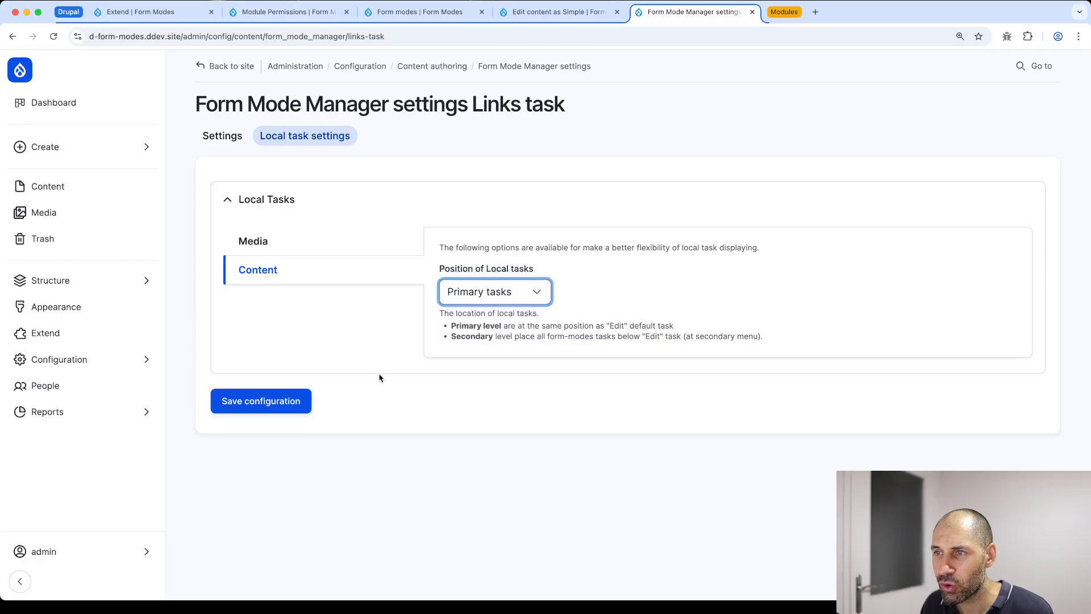
left_click(275, 402)
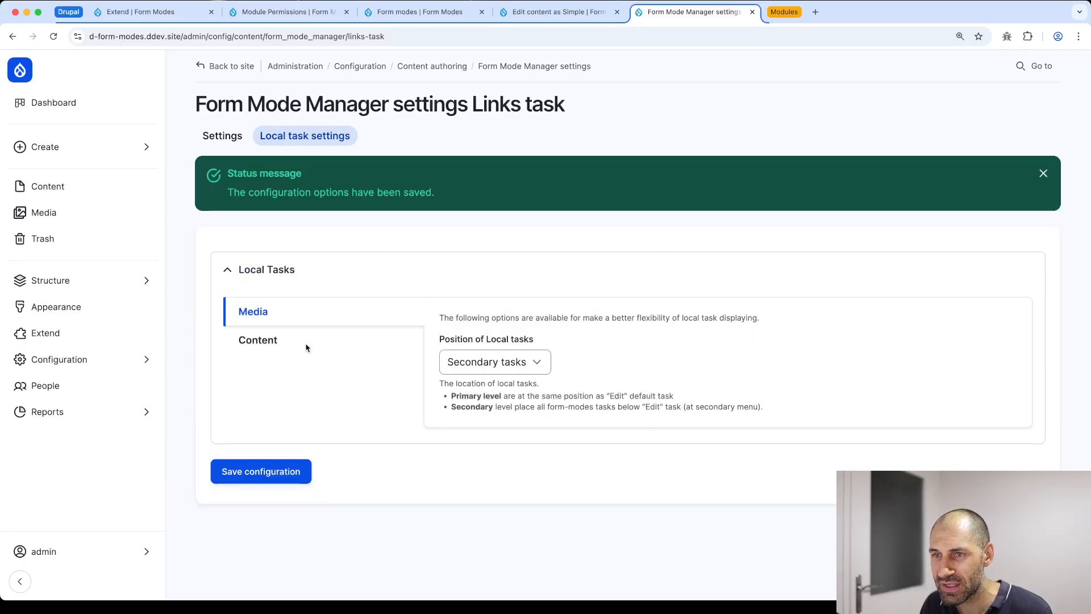
Reload the Home page edit form to see the new tab, re-save Primary tasks, then go to People
left_click(555, 12)
left_click(408, 36)
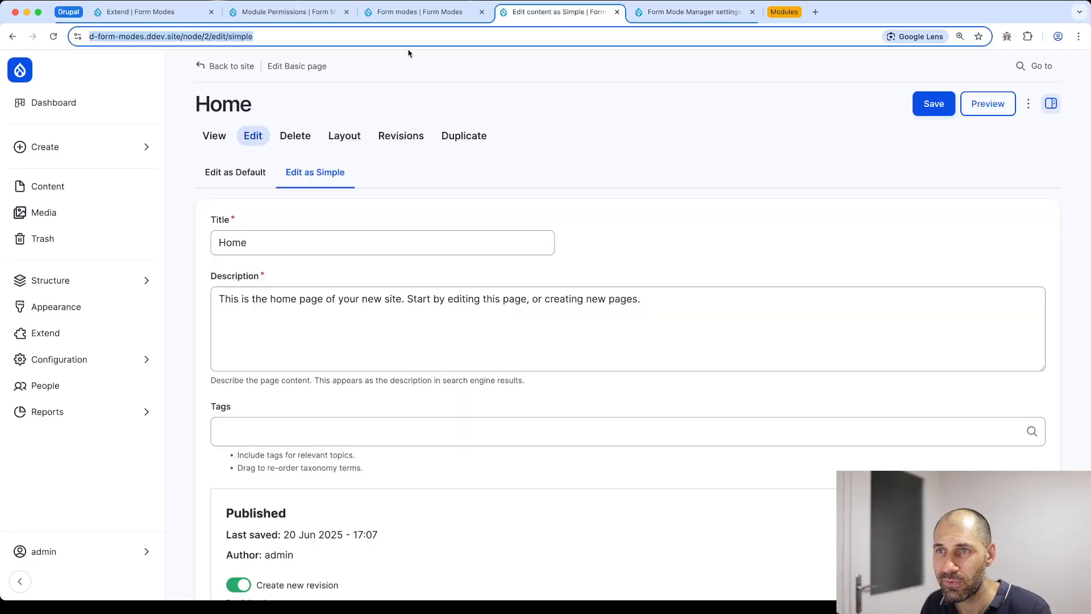
key("Return")
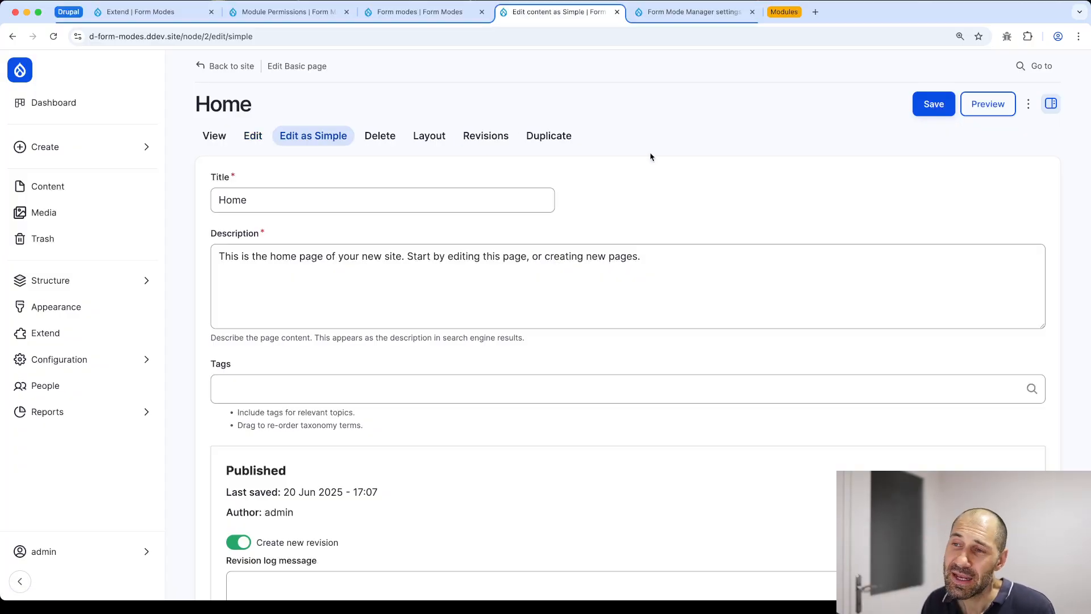
left_click(686, 17)
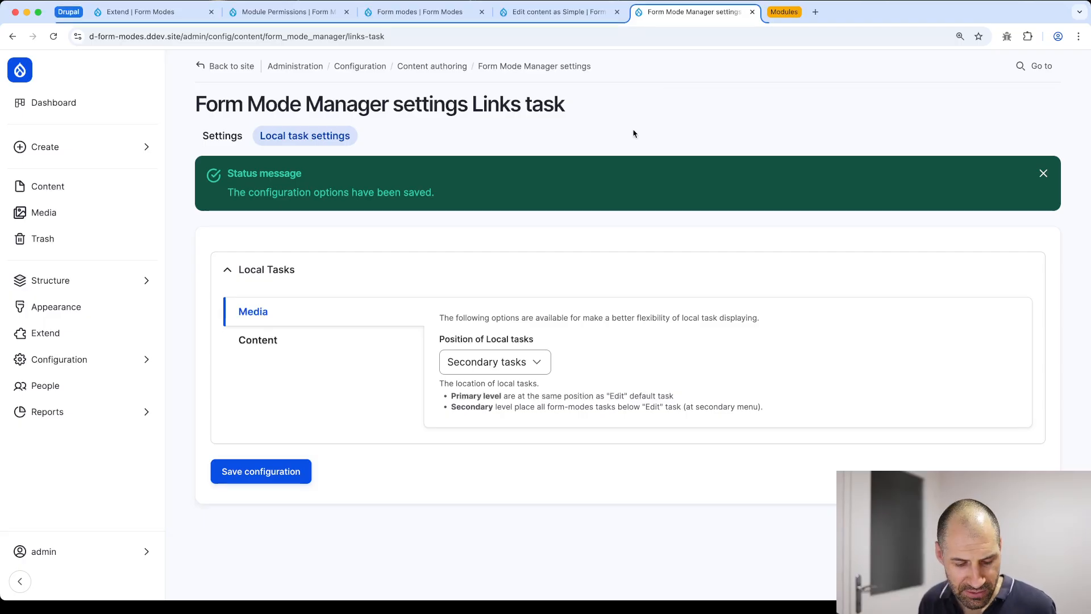
left_click(279, 348)
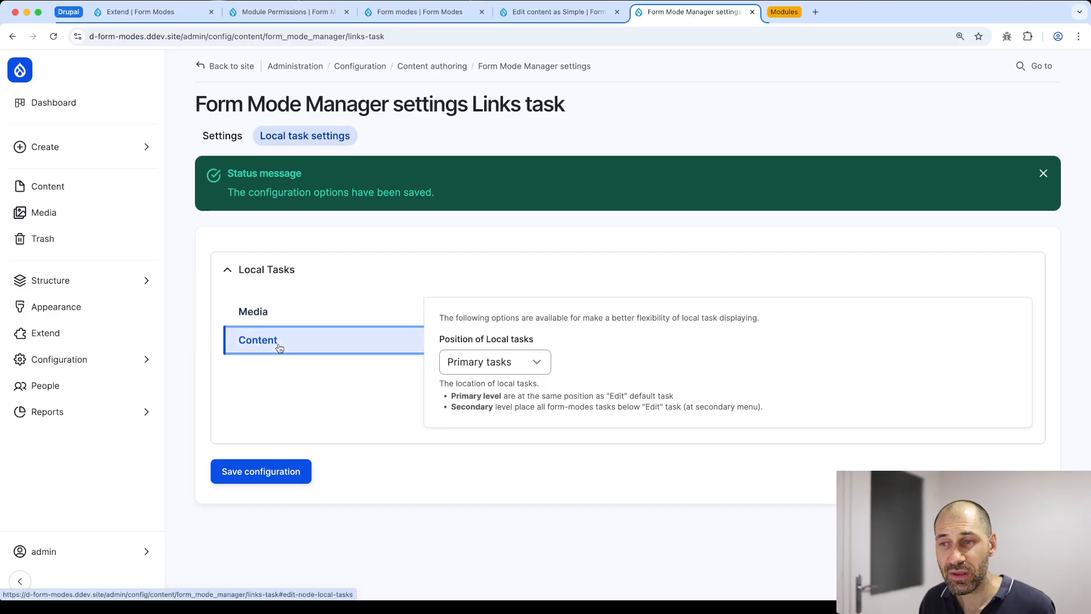
left_click(447, 362)
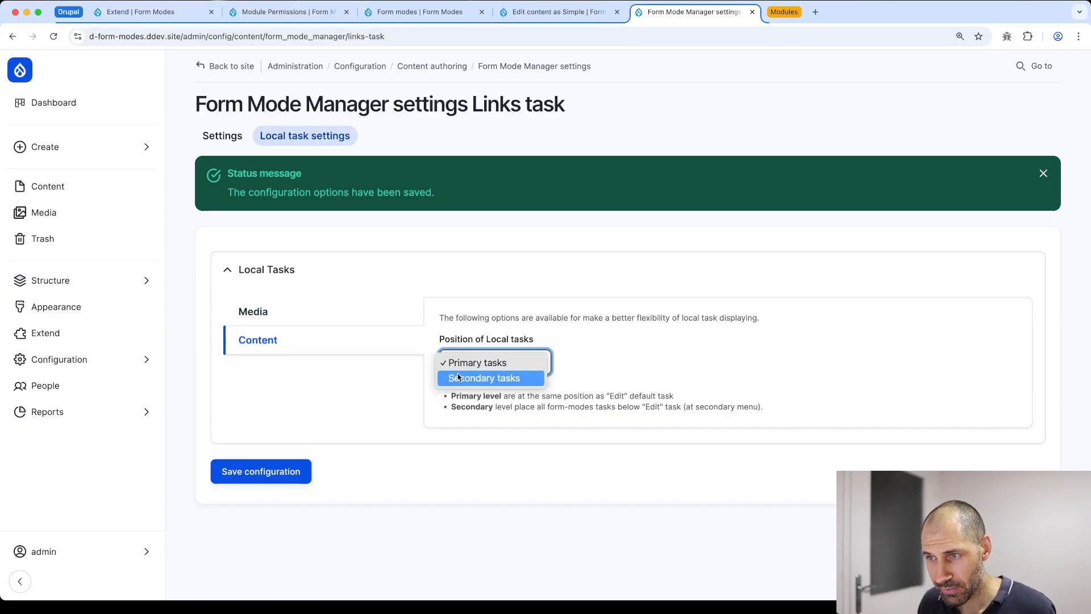
left_click(477, 363)
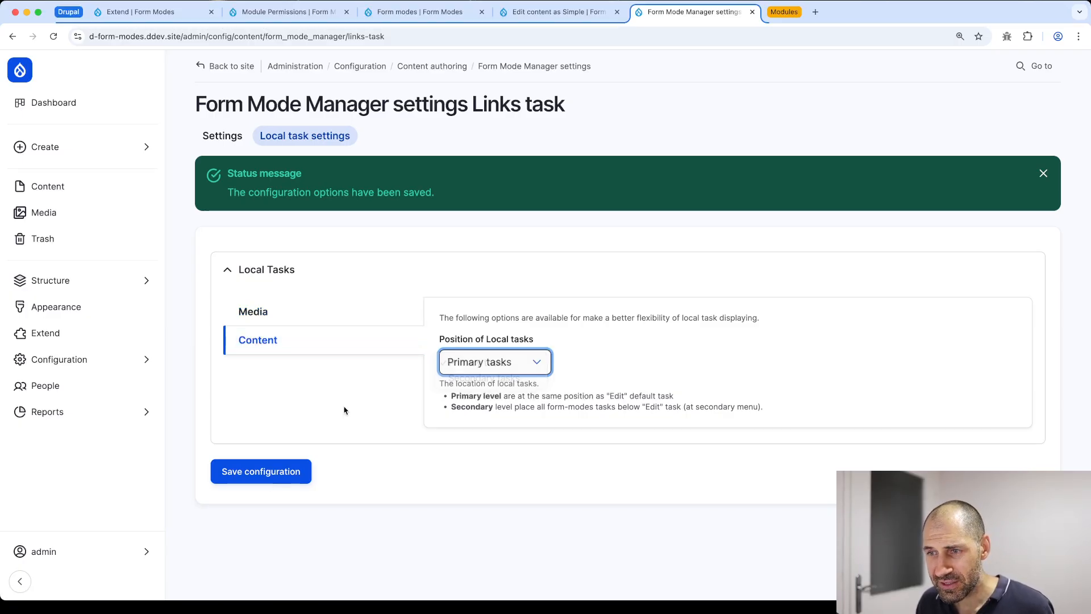
left_click(251, 472)
left_click(43, 385)
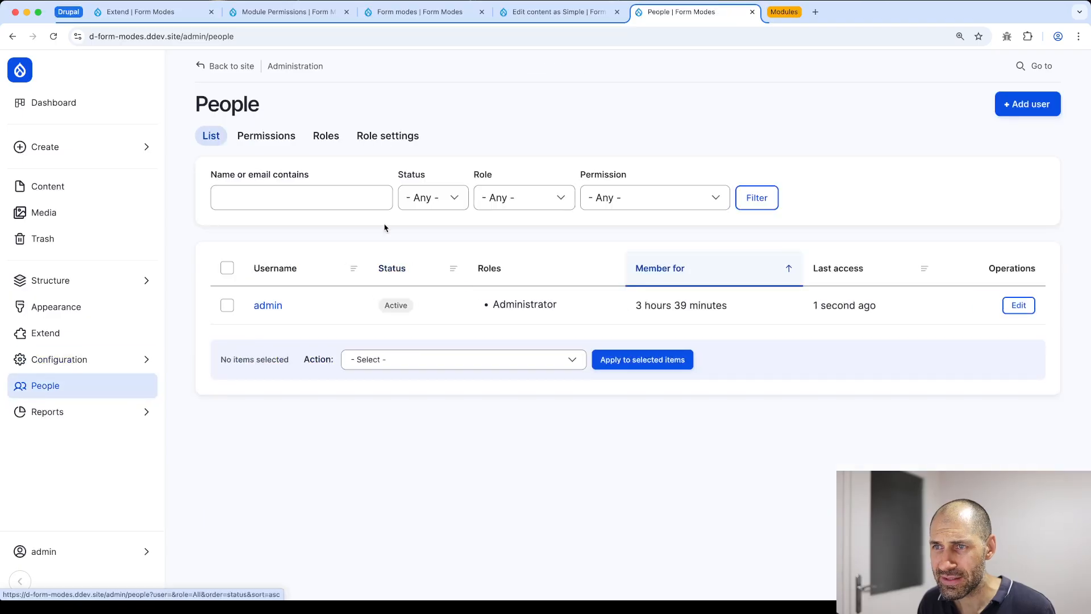
Start a new user with an email address, username 'editor', notification off, and a password
left_click(1029, 104)
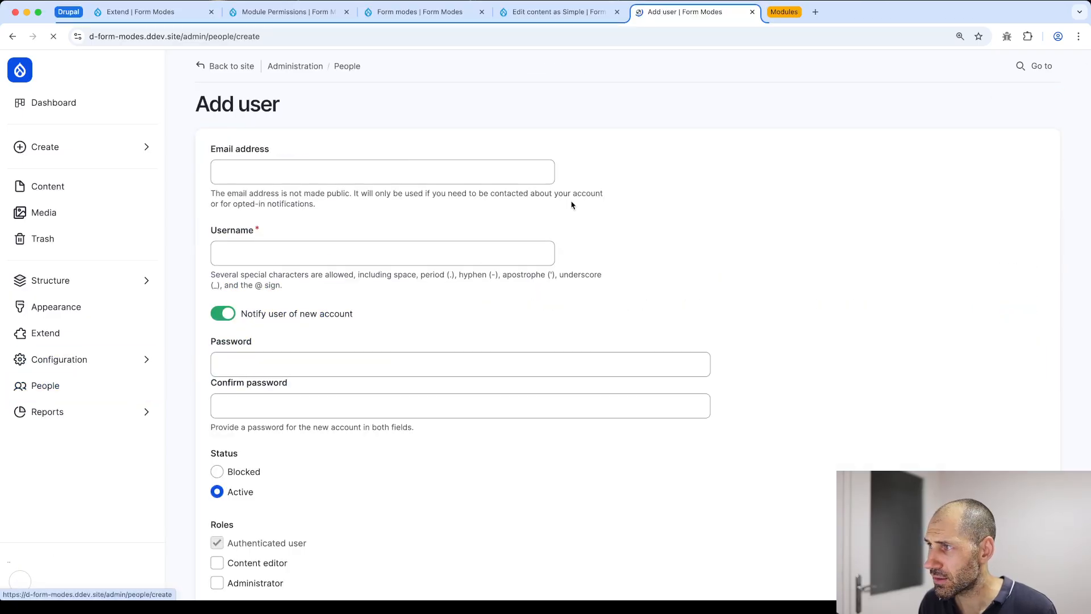
left_click(243, 178)
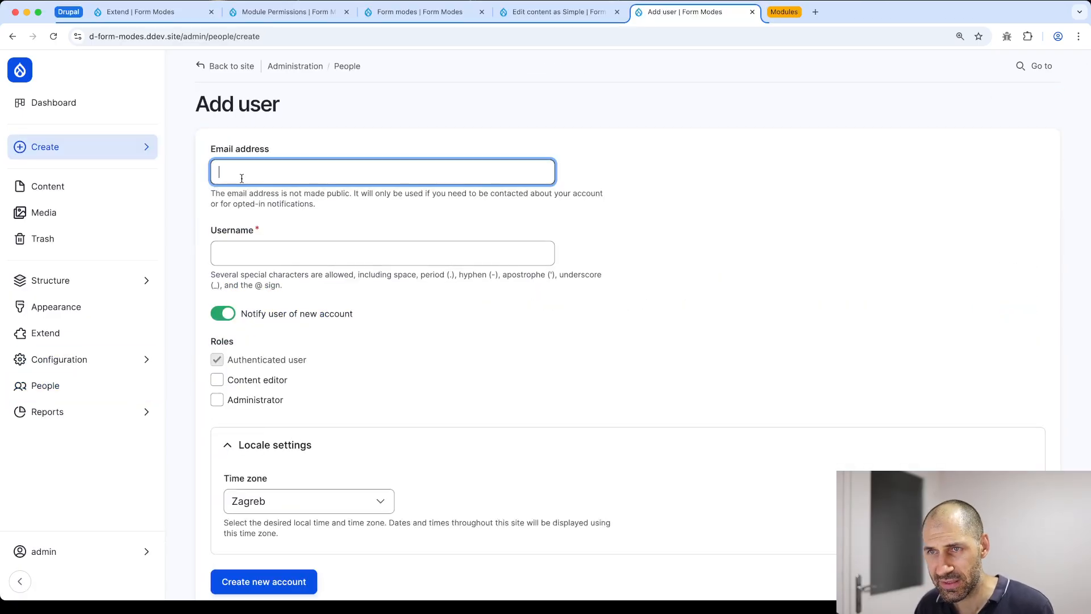
type("test@test.com")
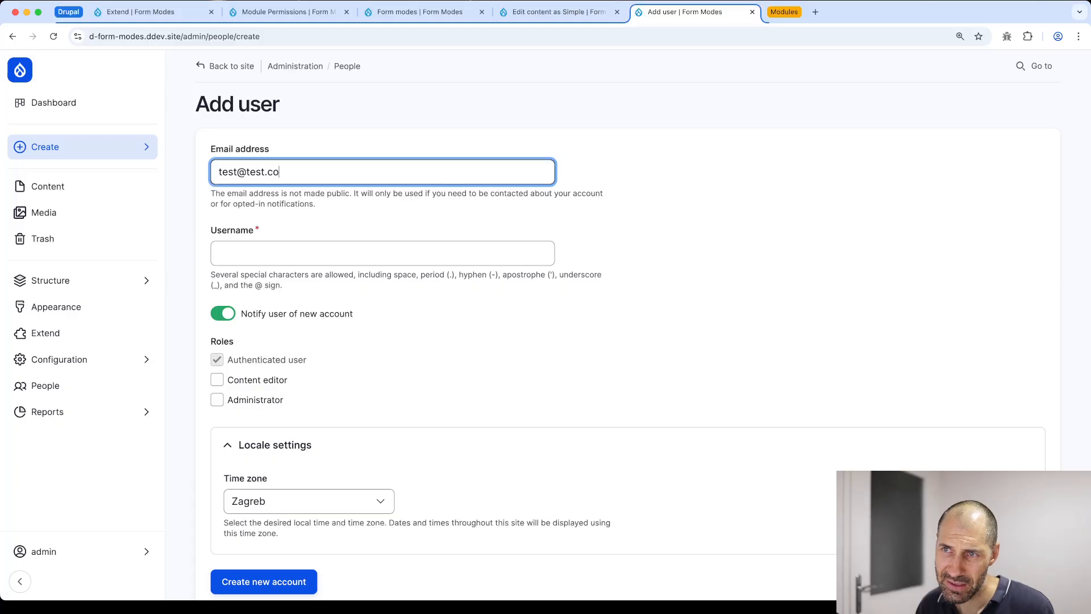
key("Tab")
type("editor")
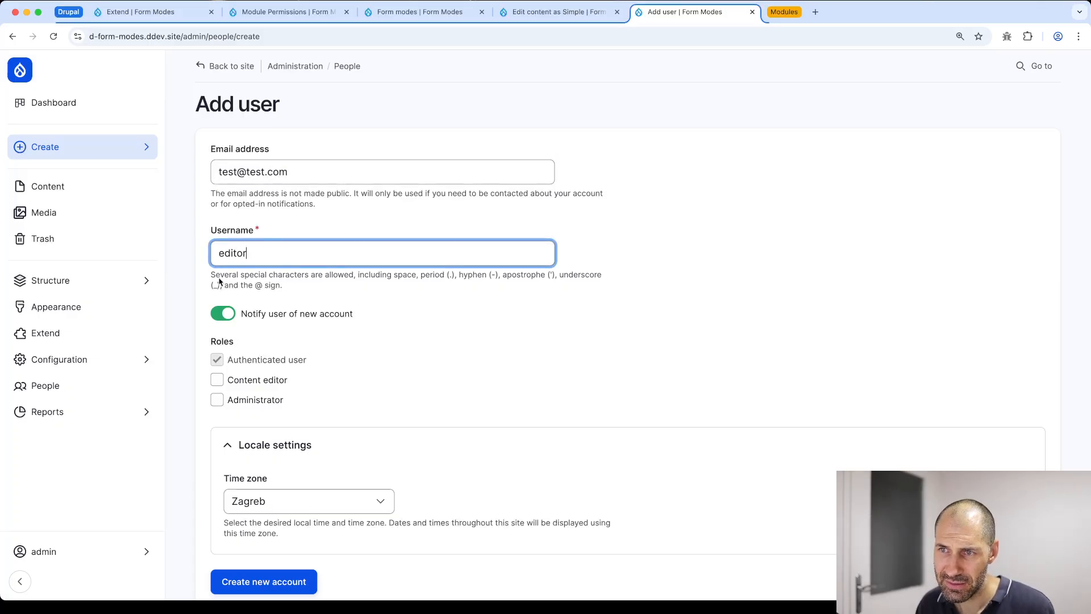
left_click(223, 314)
left_click(247, 374)
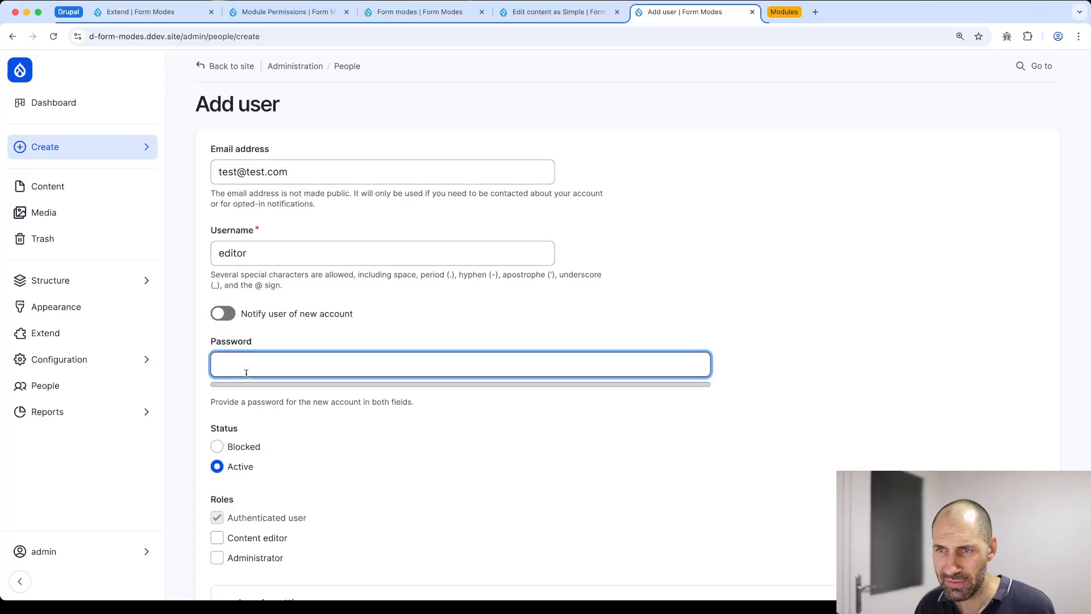
type("editor")
key("Tab")
type("edit")
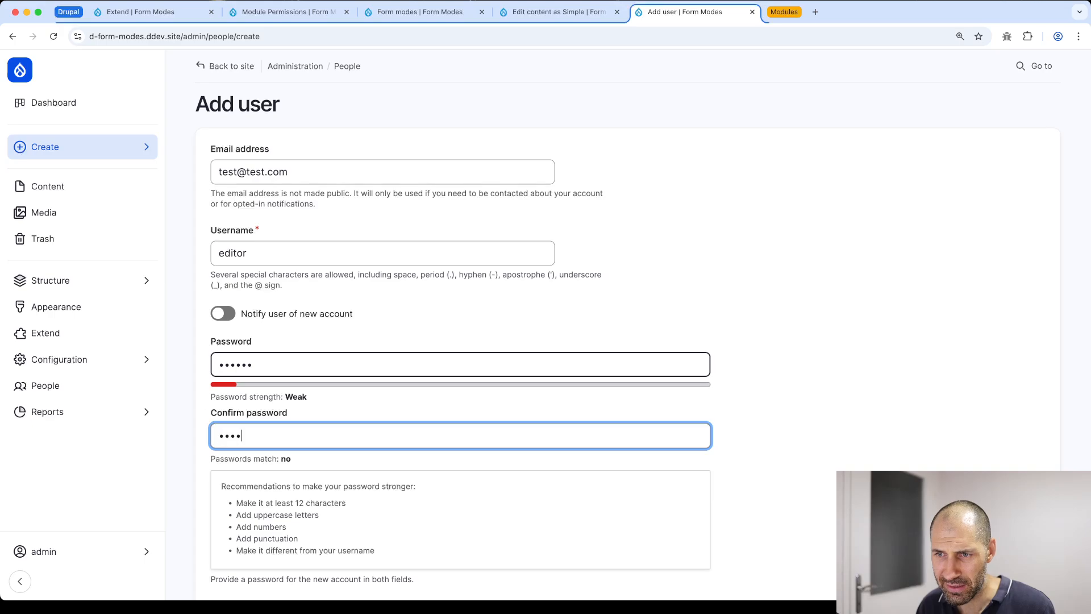
type("or")
Assign the Content editor role, create the account, and select the page address
scroll(255, 367, "down", 6)
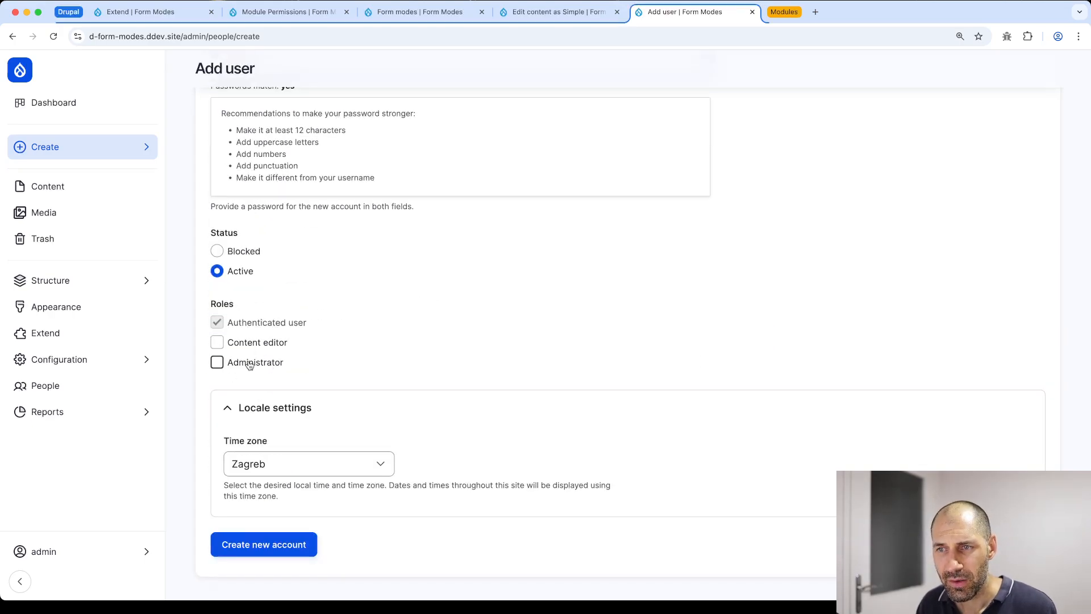
left_click(251, 344)
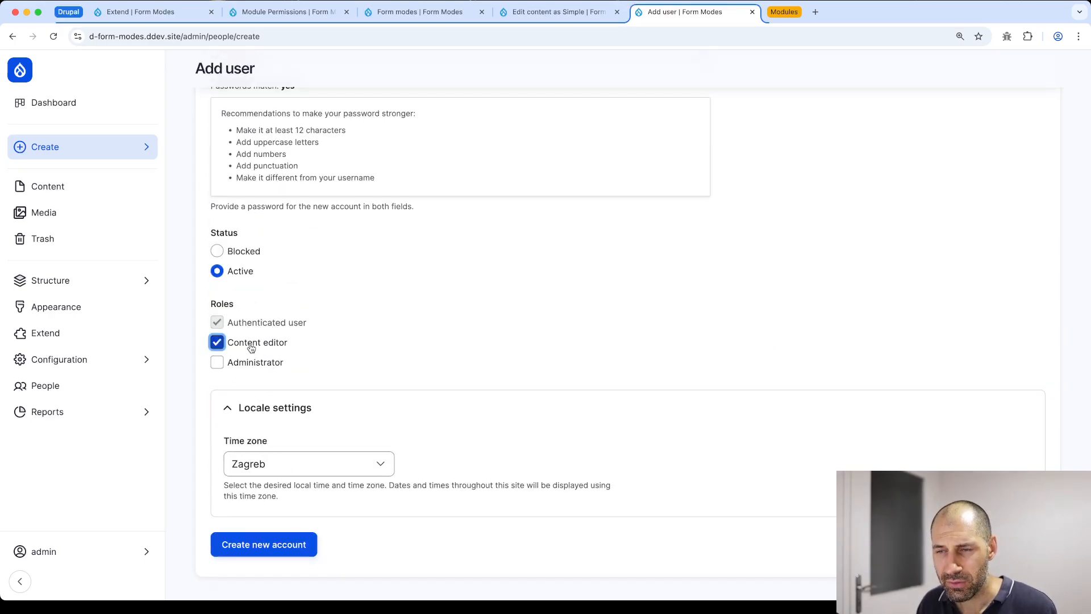
left_click(284, 560)
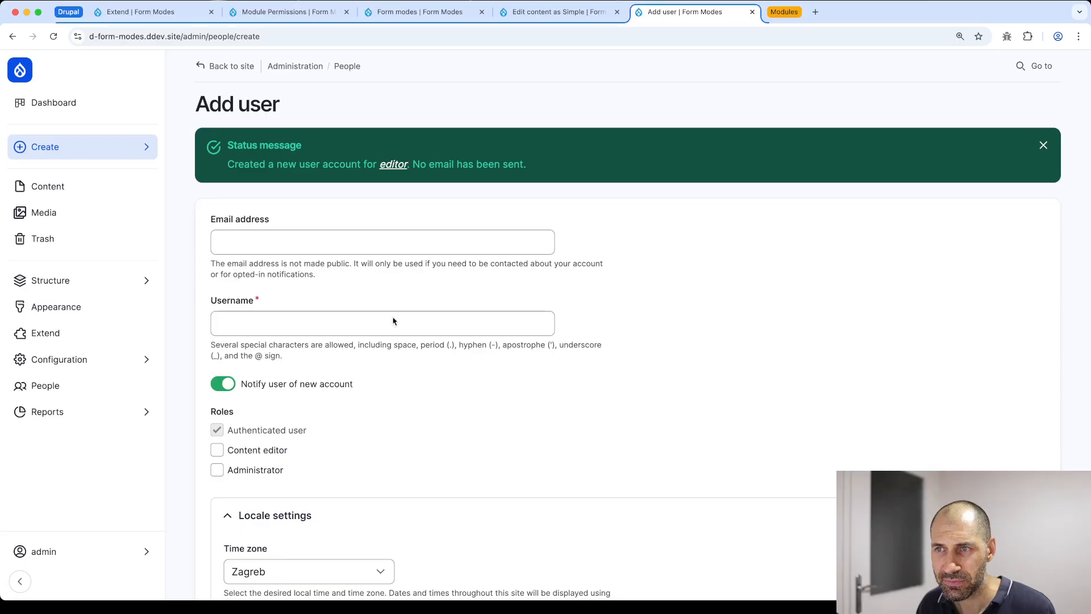
left_click(208, 38)
key("super+c")
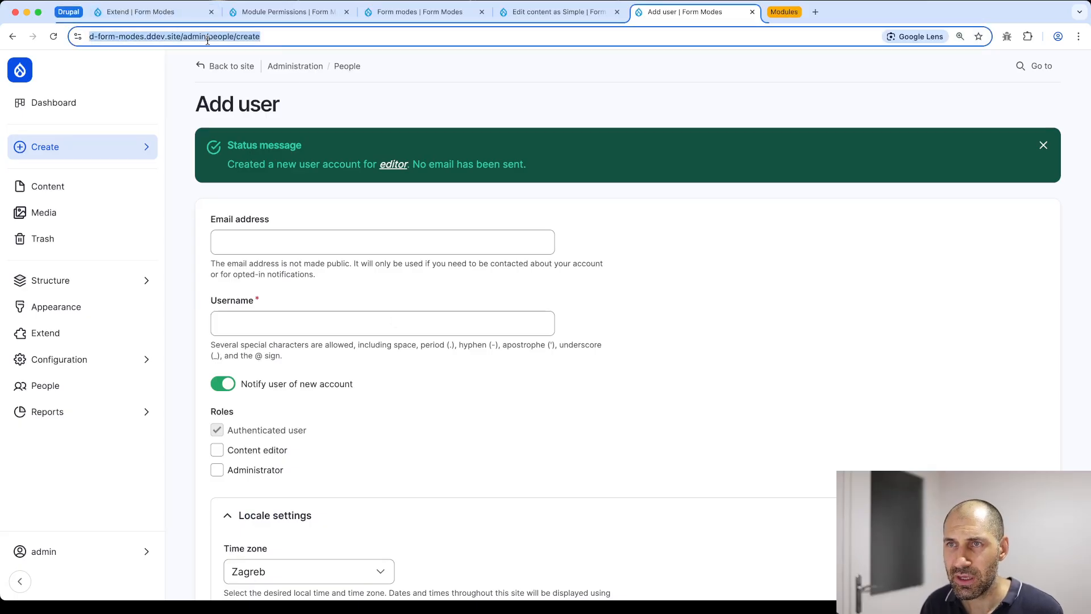
Open a private browsing window and arrange it beside the admin window
key("super+shift+n")
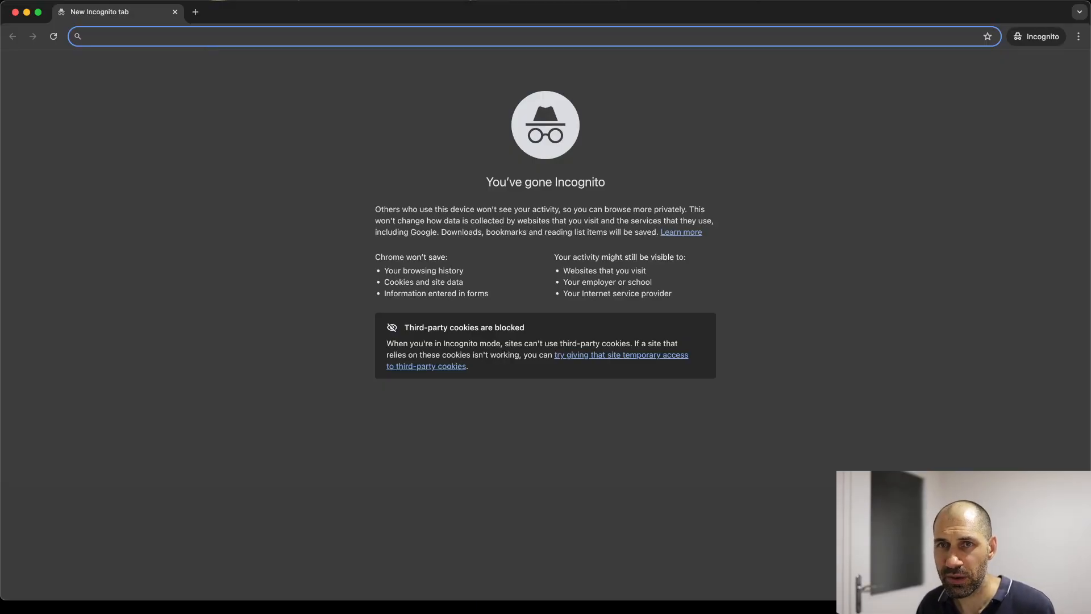
left_click(34, 168)
left_click(0, 170)
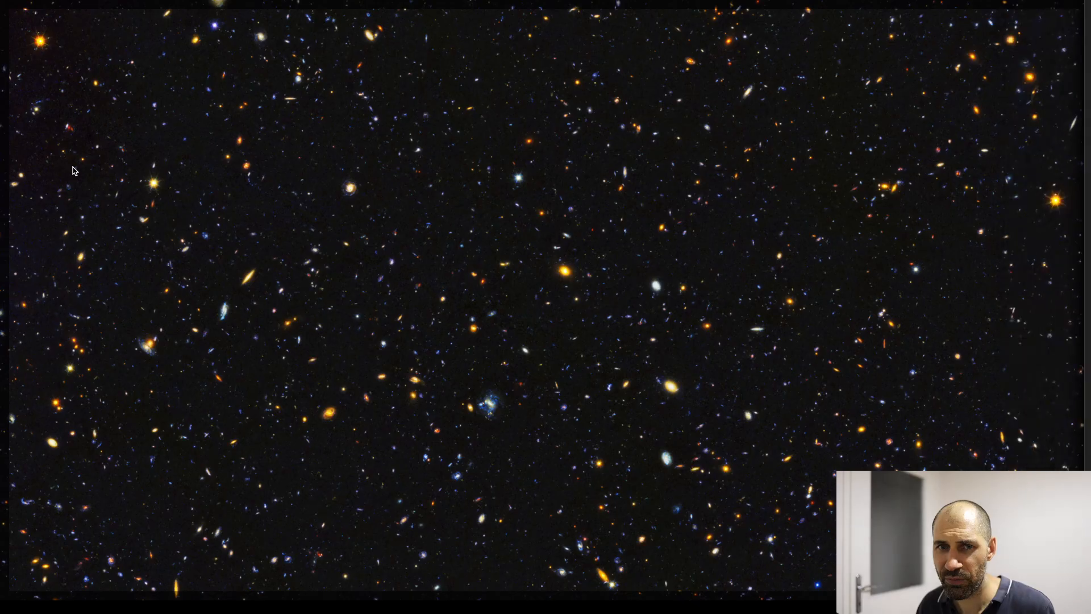
left_click(1, 172)
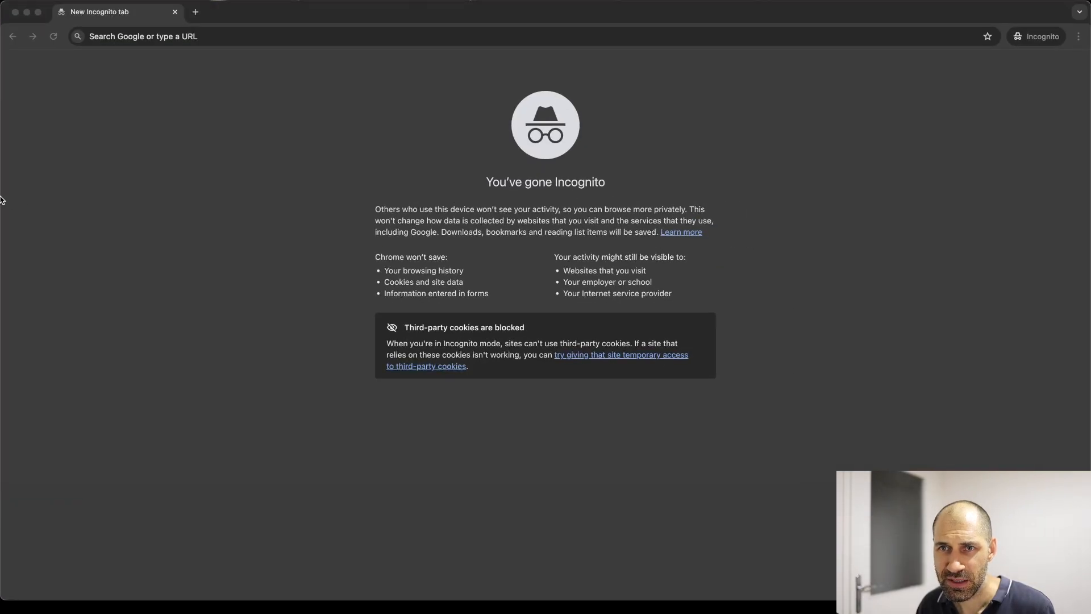
left_click_drag(1, 200, 62, 187)
left_click(51, 178)
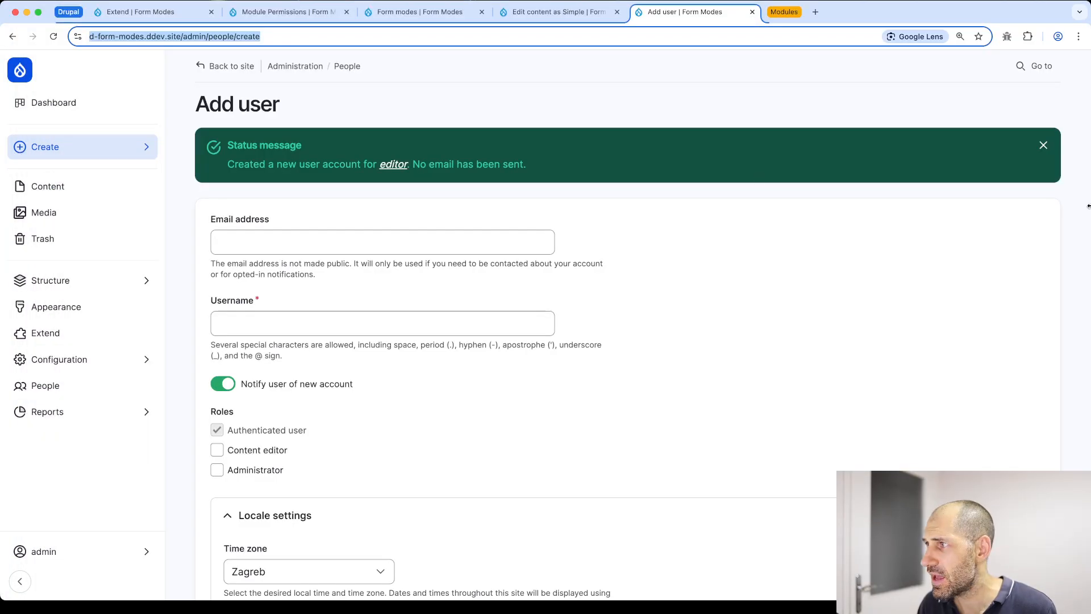
left_click_drag(1089, 206, 1032, 212)
left_click(1055, 191)
Load the copied Add user address in the private window and log in as editor
left_click(657, 36)
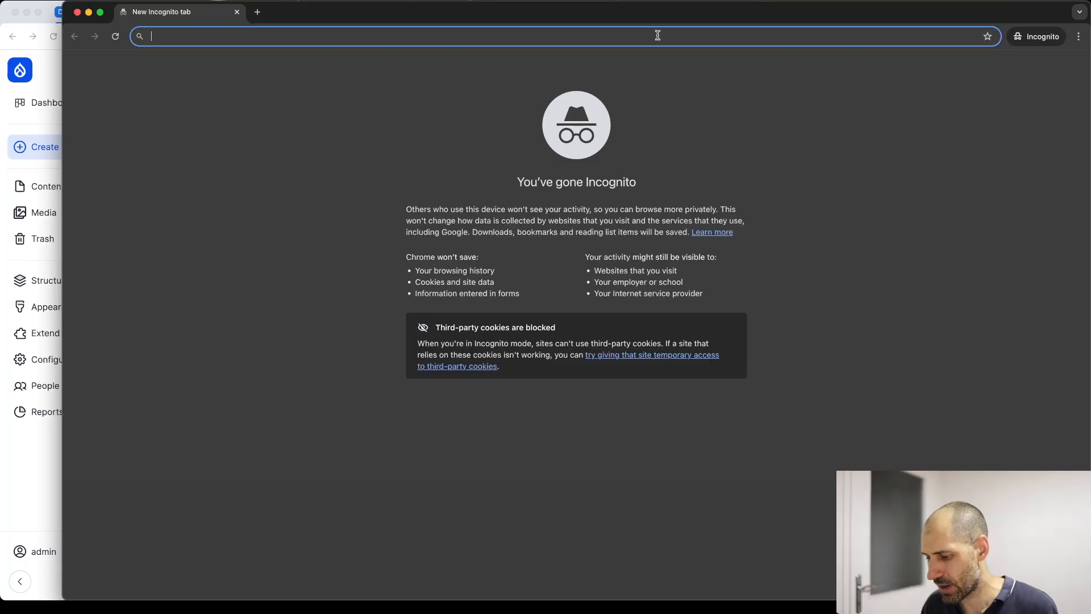
key("super+v")
key("Return")
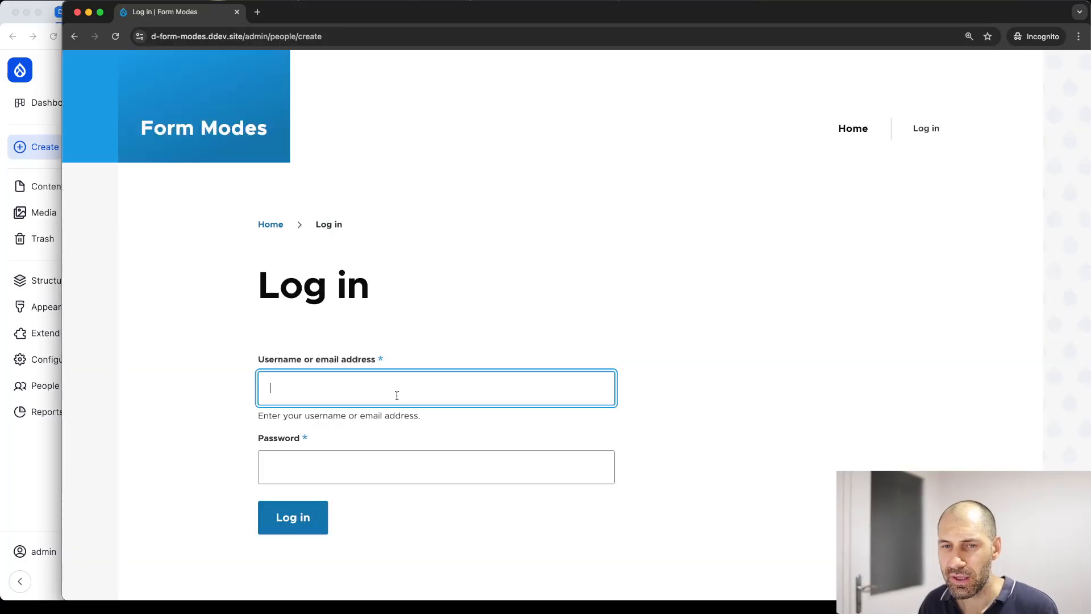
type("e")
type("editor")
key("Tab")
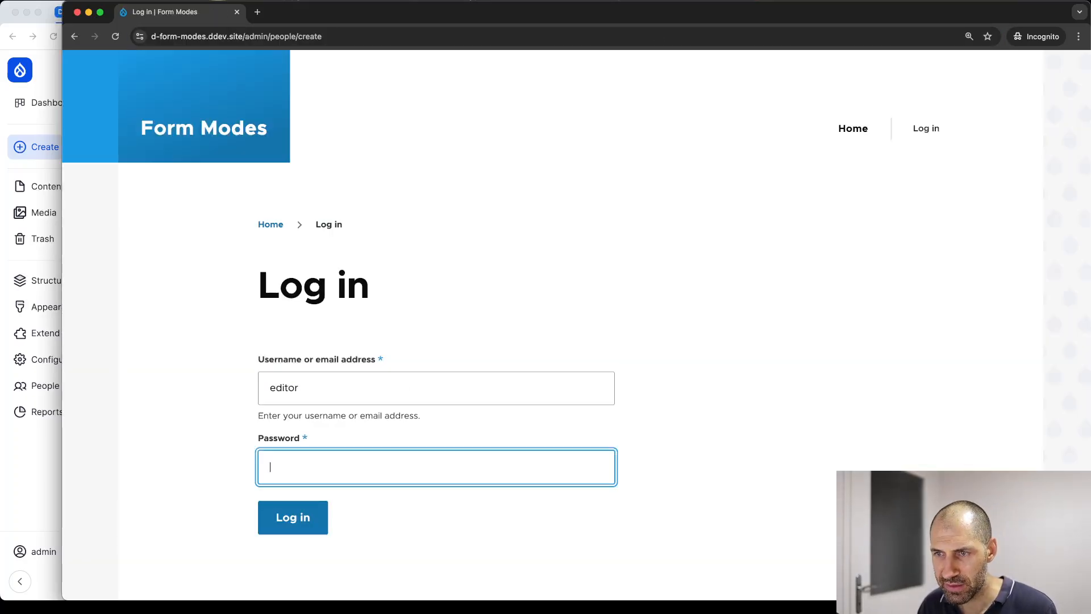
type("edi")
key("Return")
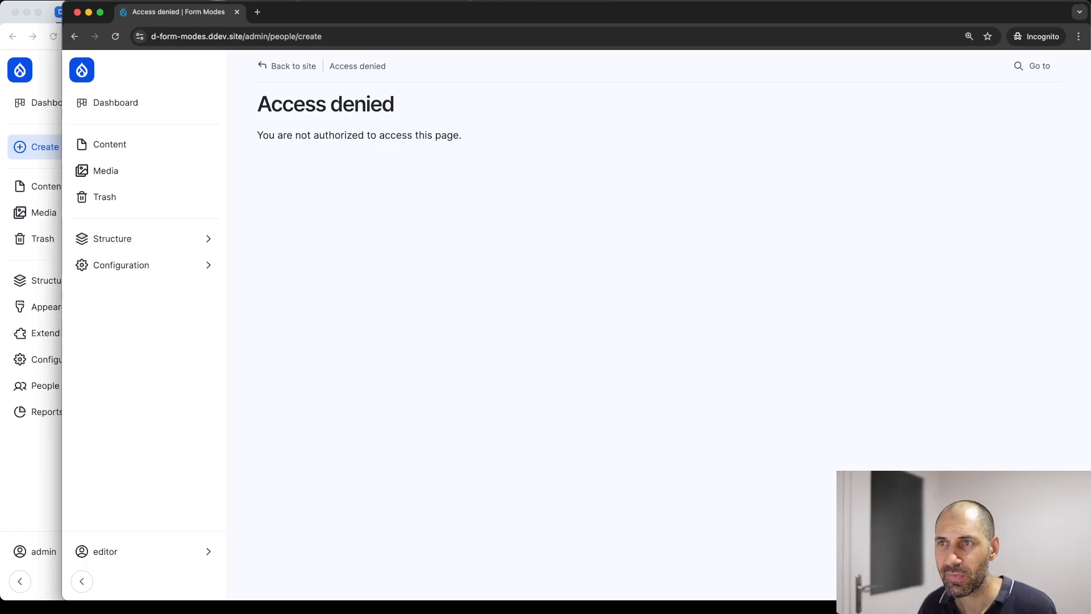
As editor, open the Content list and check the Privacy policy and Home row operations
left_click(148, 143)
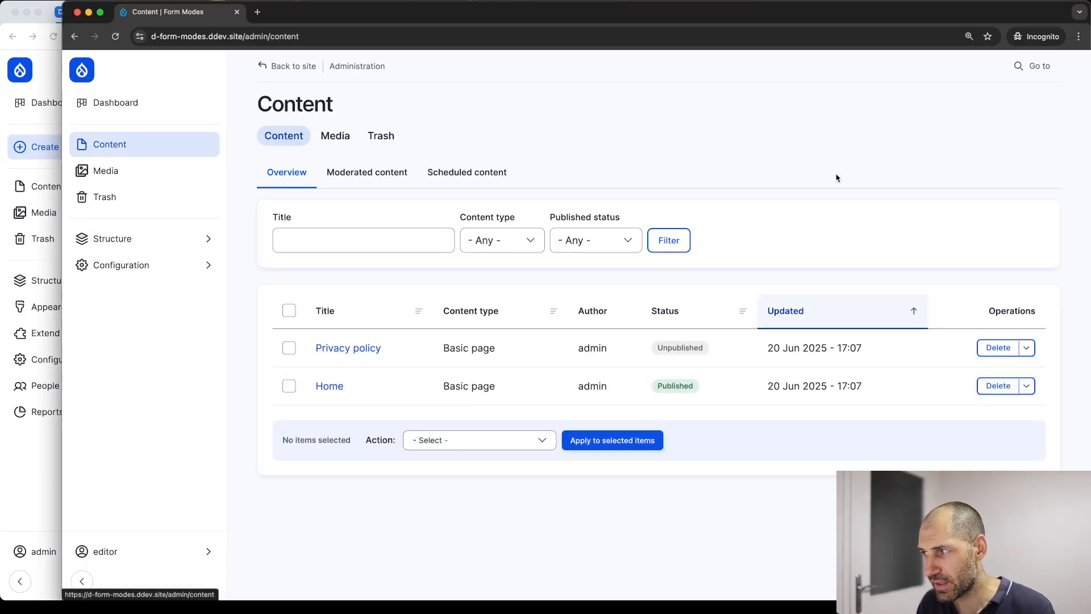
left_click(1026, 348)
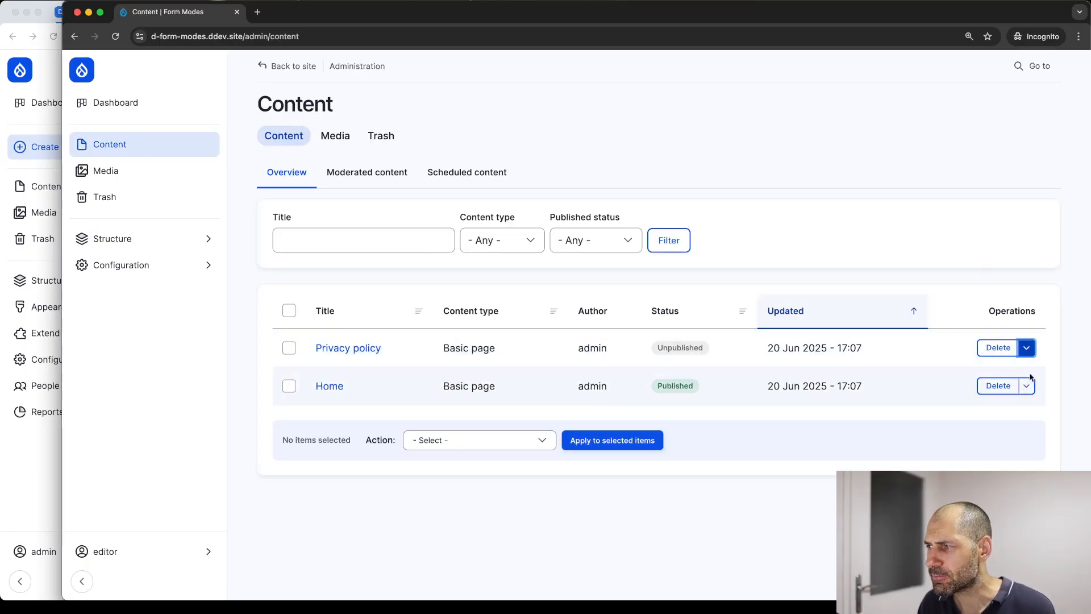
left_click(1027, 387)
left_click(1027, 347)
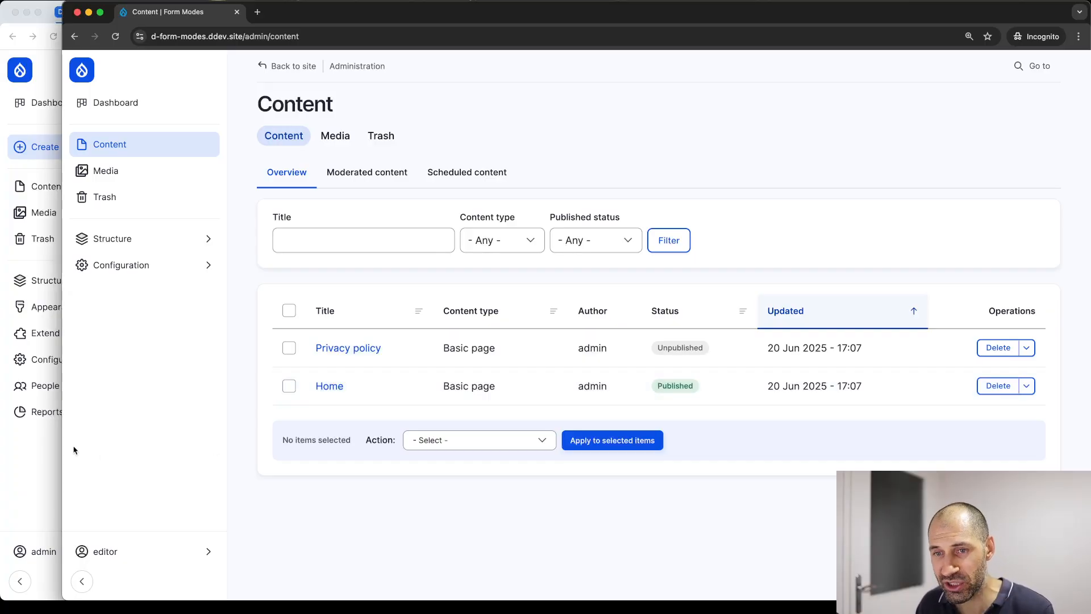
left_click(29, 460)
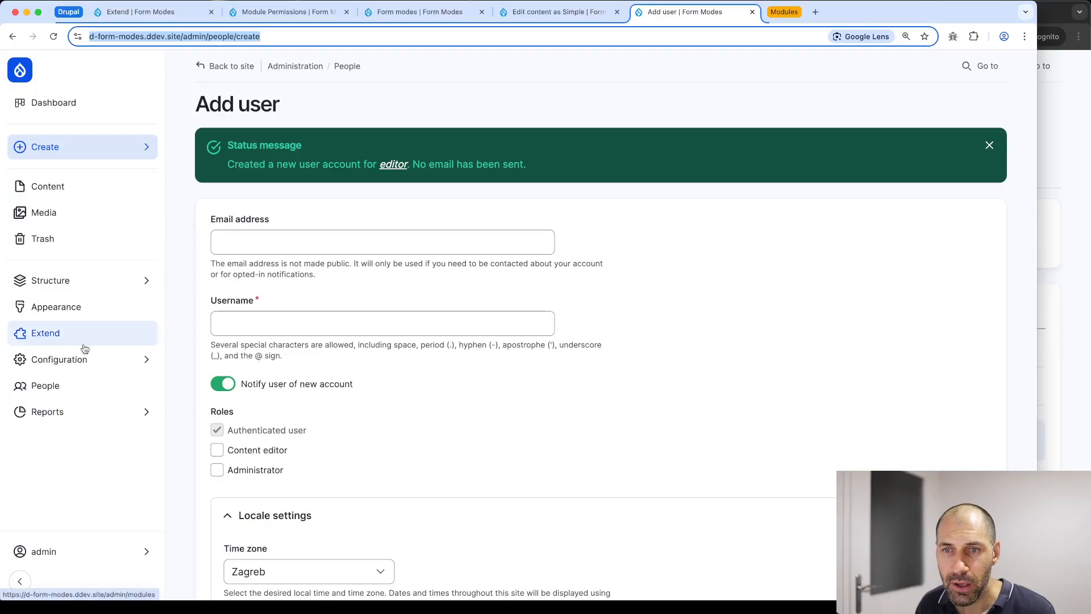
Reload permissions, grant Content editor 'Use Simple form mode with node entity', and save
left_click(86, 364)
left_click(290, 12)
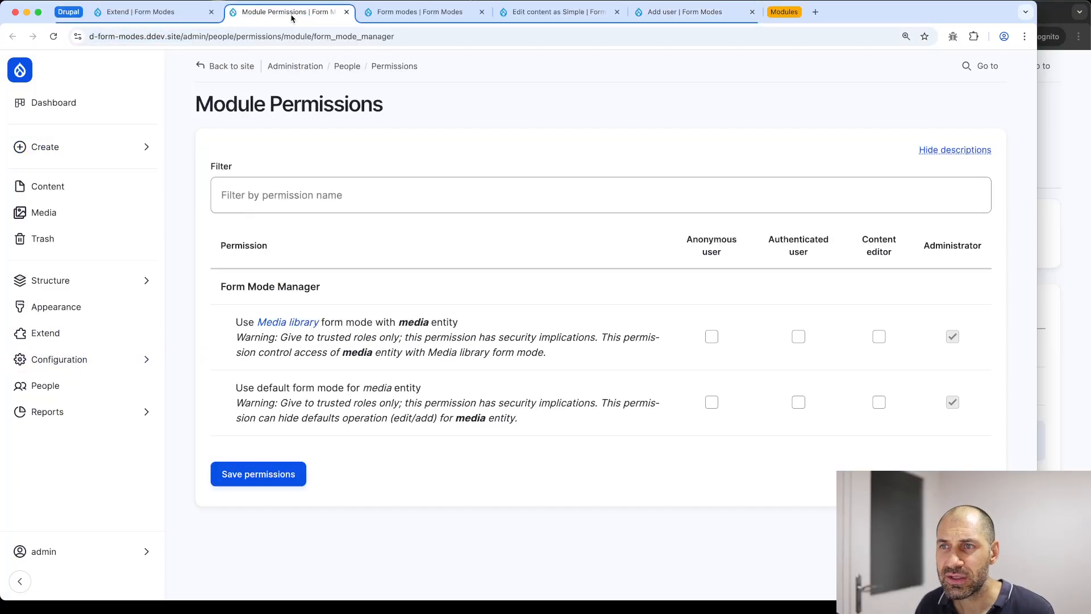
left_click(425, 36)
key("Return")
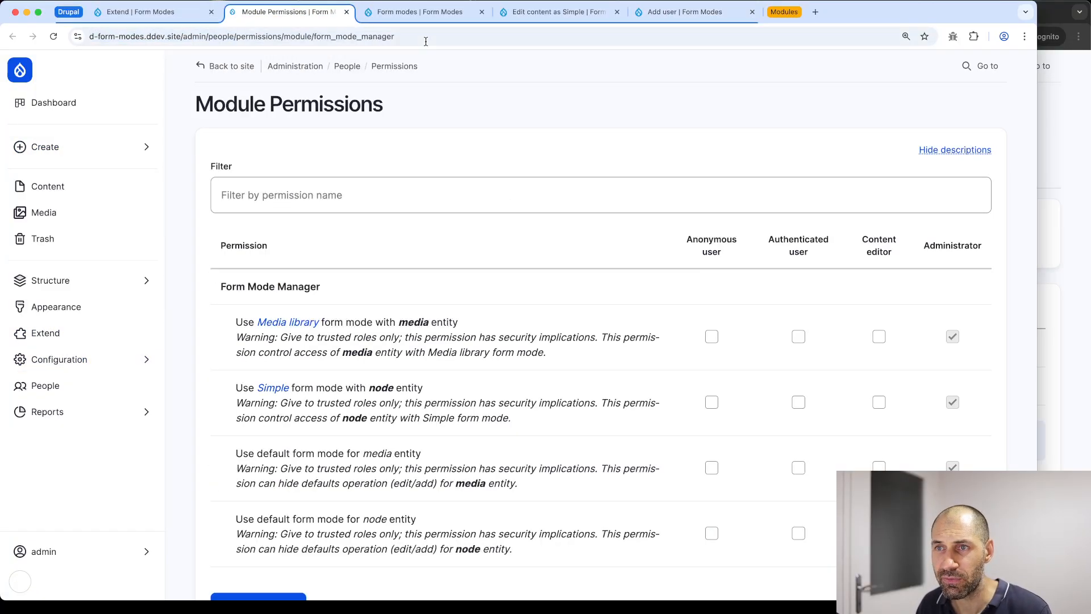
scroll(529, 261, "down", 3)
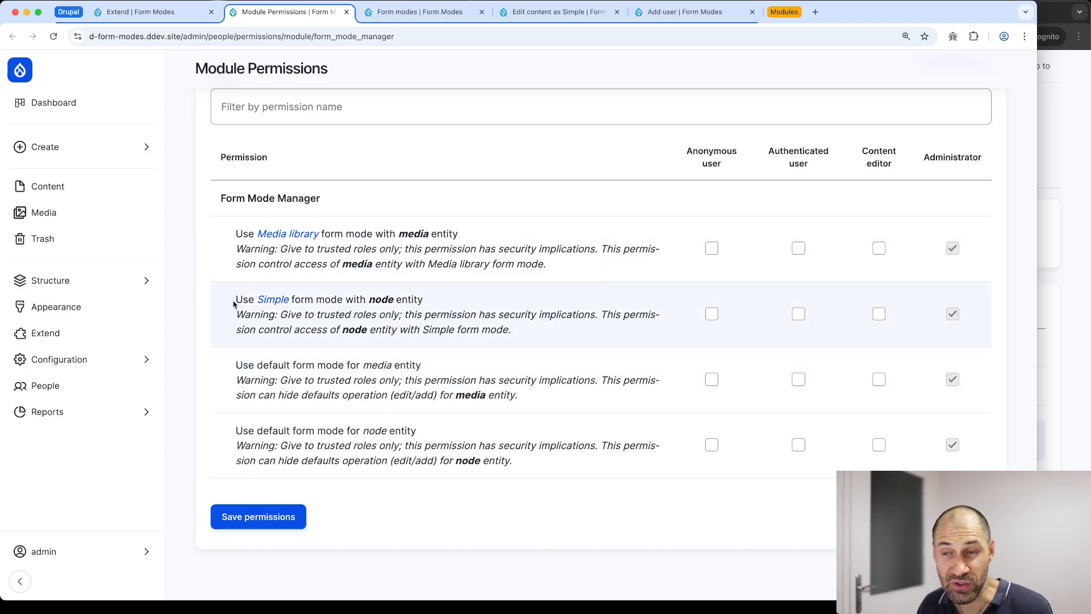
left_click_drag(236, 305, 449, 302)
left_click(449, 304)
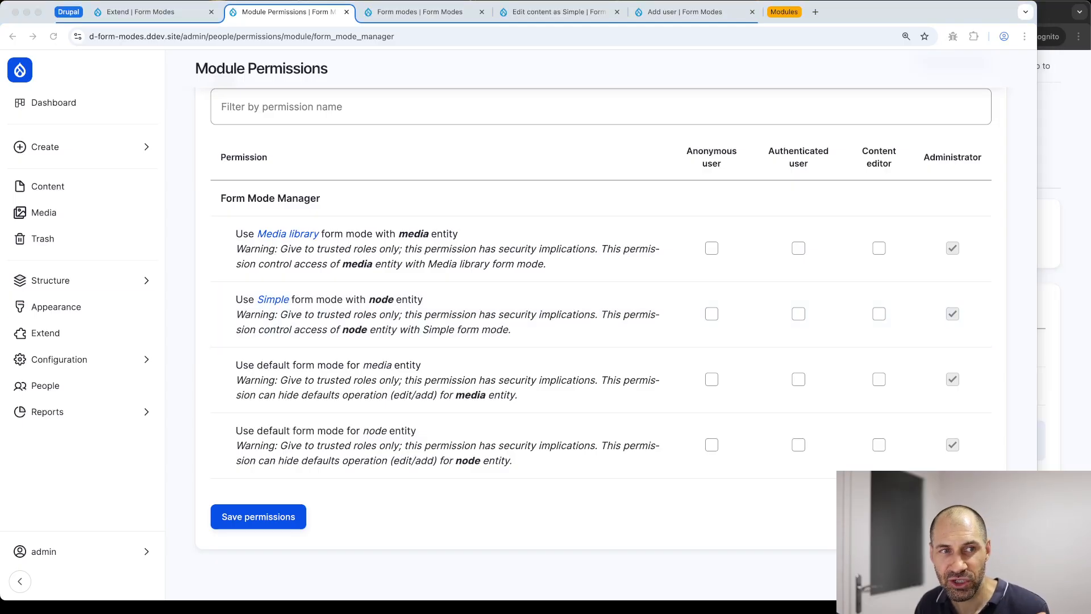
left_click(235, 304)
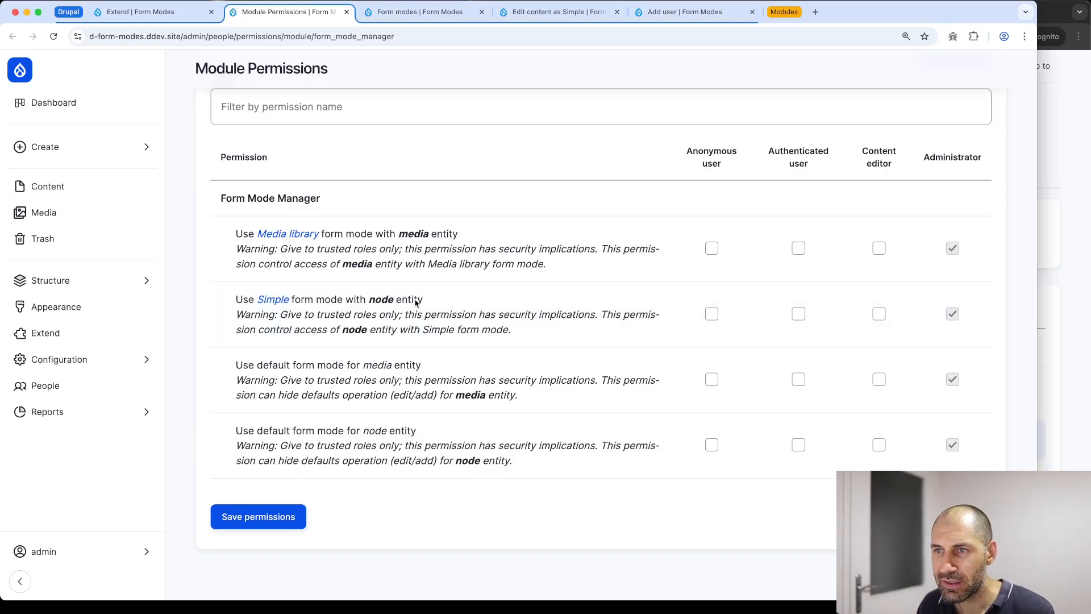
left_click(880, 313)
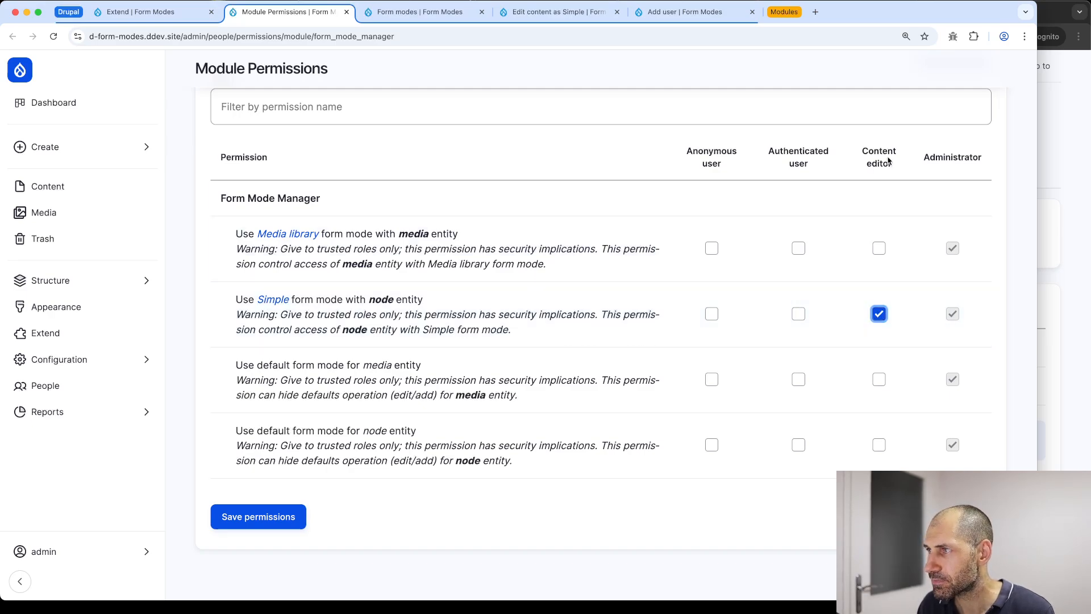
left_click(225, 520)
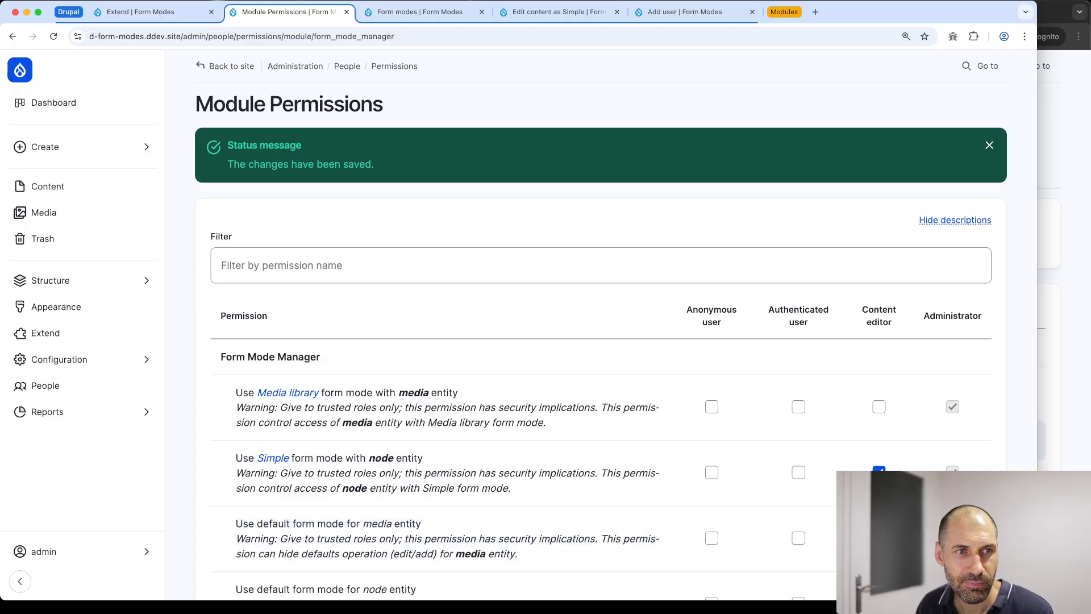
As the editor, confirm Add content as Simple works and Privacy policy opens via Edit as Simple
left_click(1084, 123)
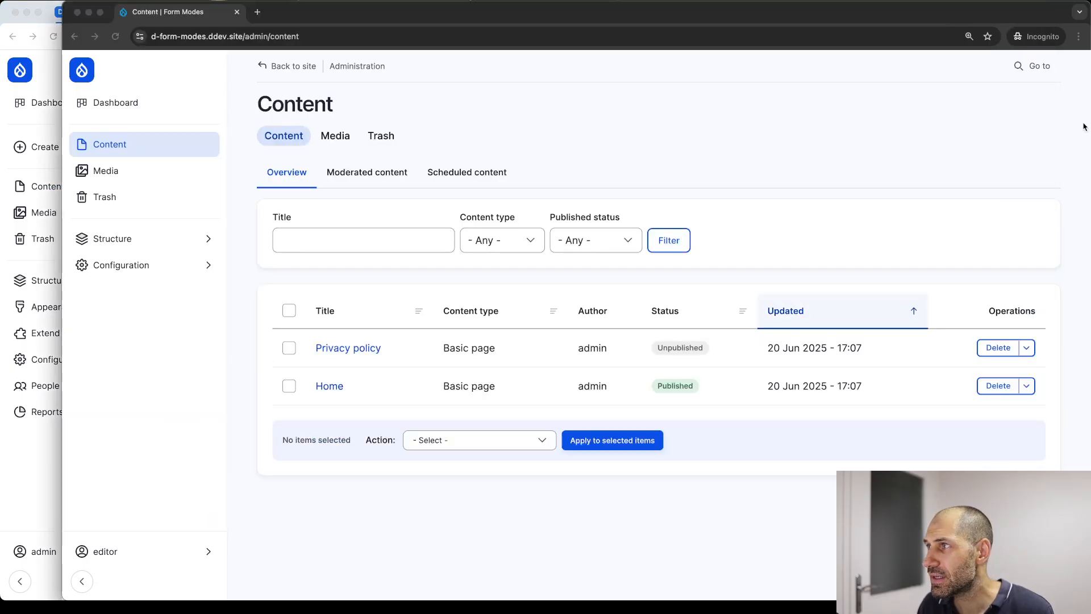
key("super+r")
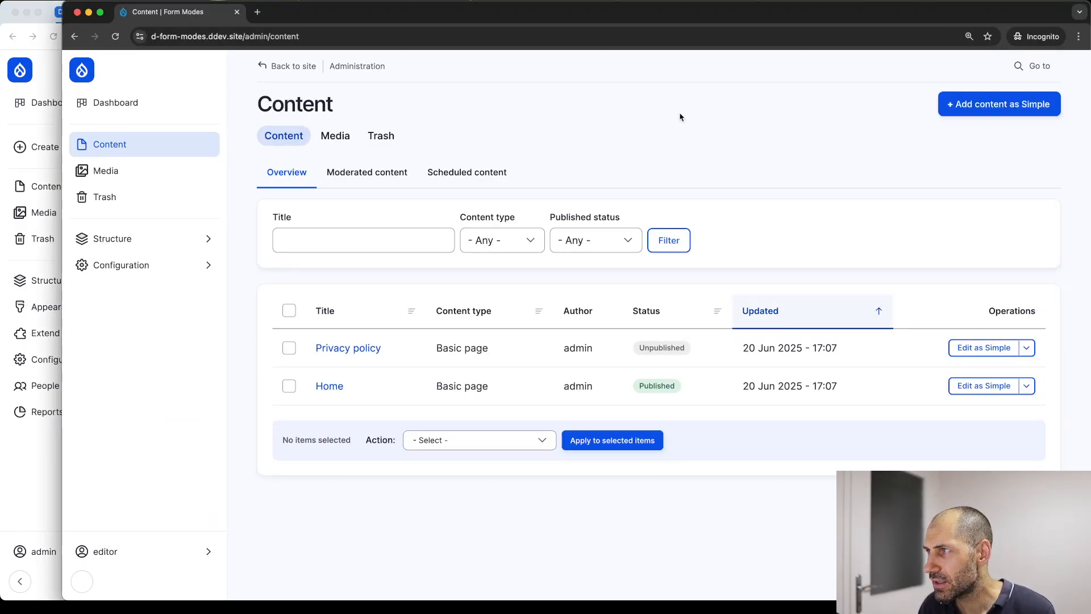
left_click(1027, 104)
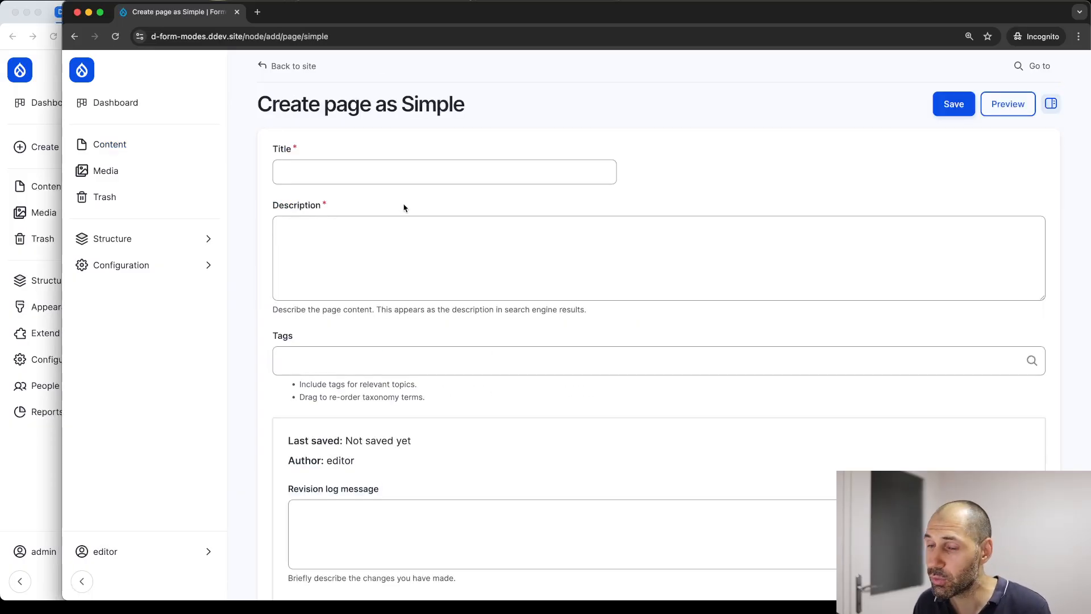
key("super+Left")
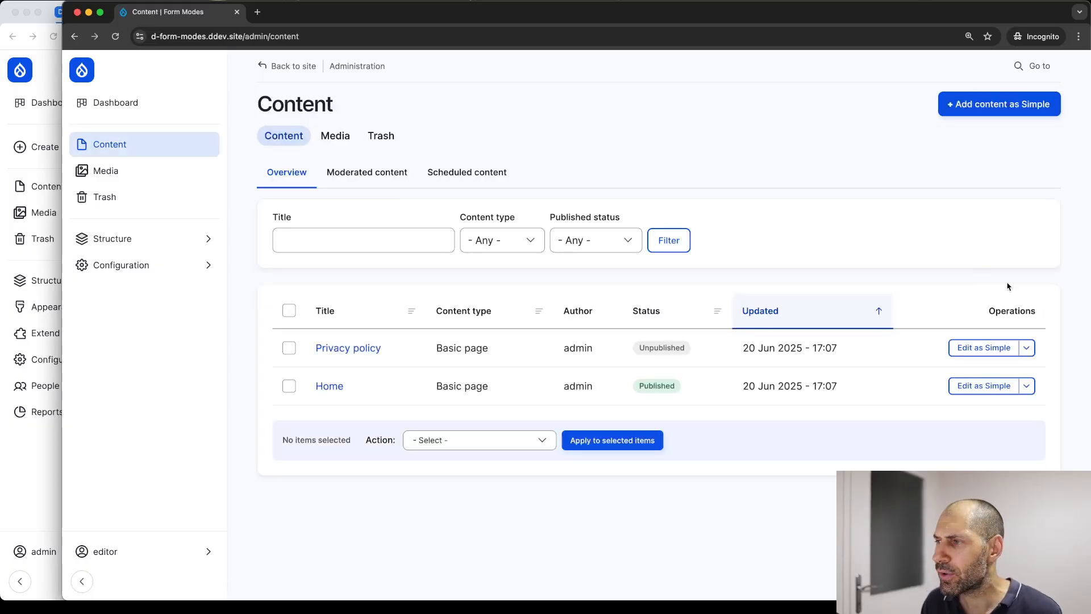
left_click(998, 352)
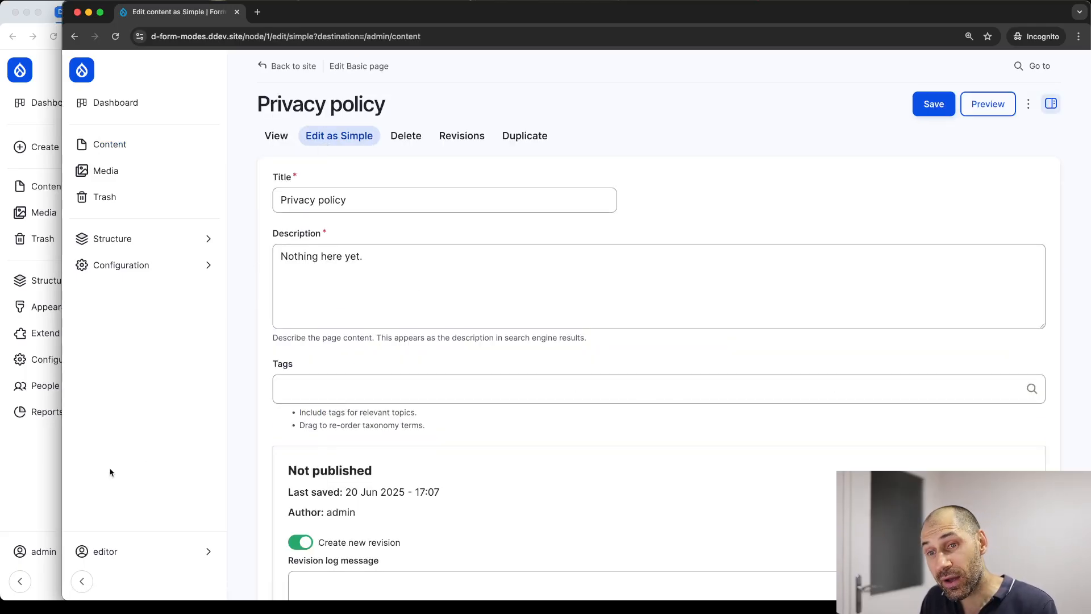
Return to the admin window's Add user page
left_click(34, 469)
left_click(590, 17)
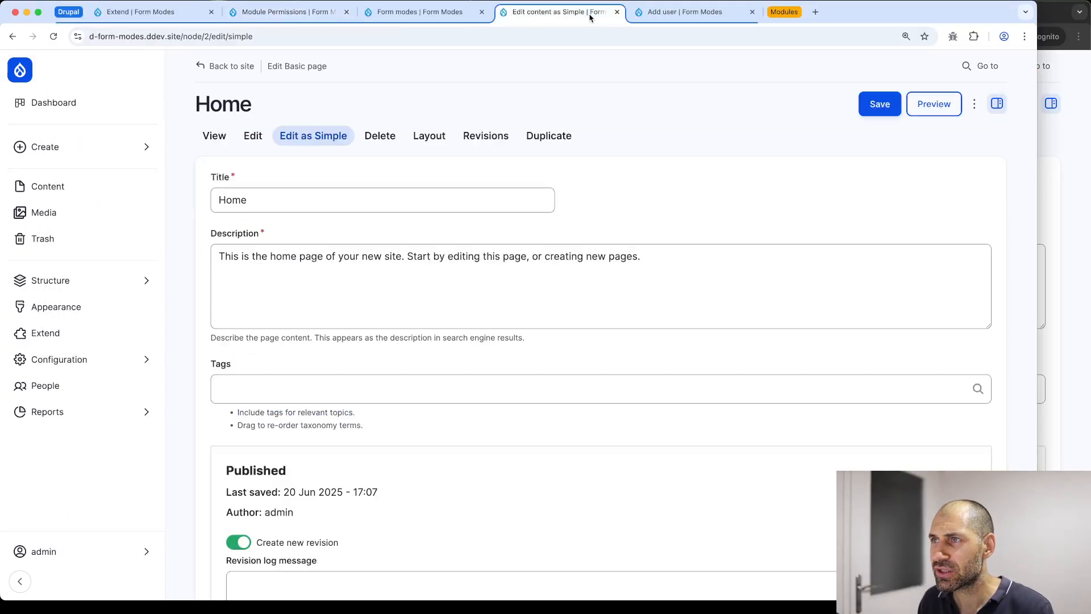
left_click(669, 13)
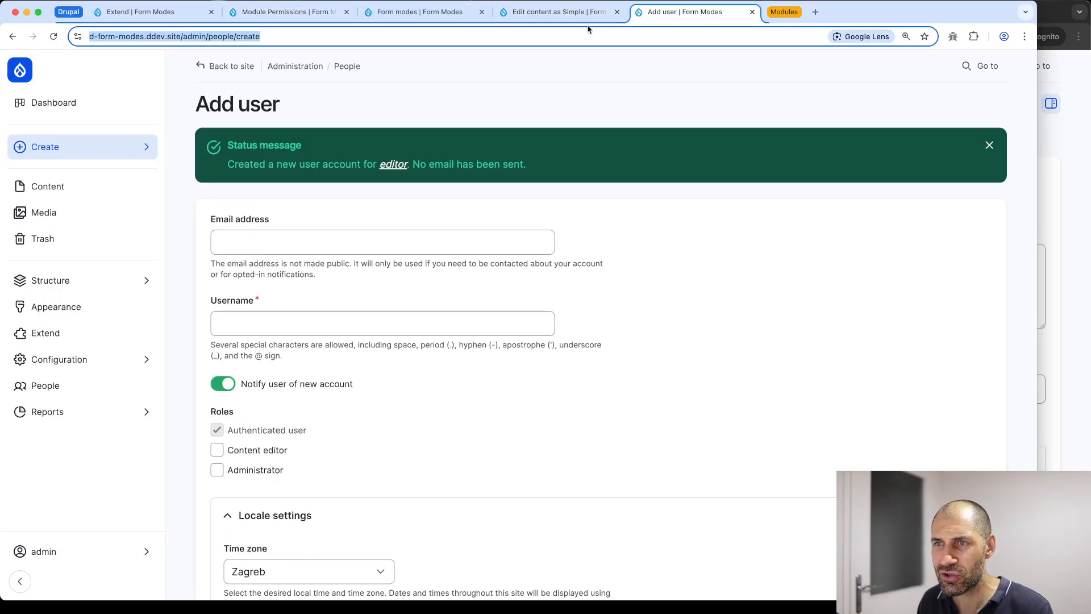
Set Form Mode Manager's Content local task position to Secondary tasks and save the configuration
mouse_move(77, 360)
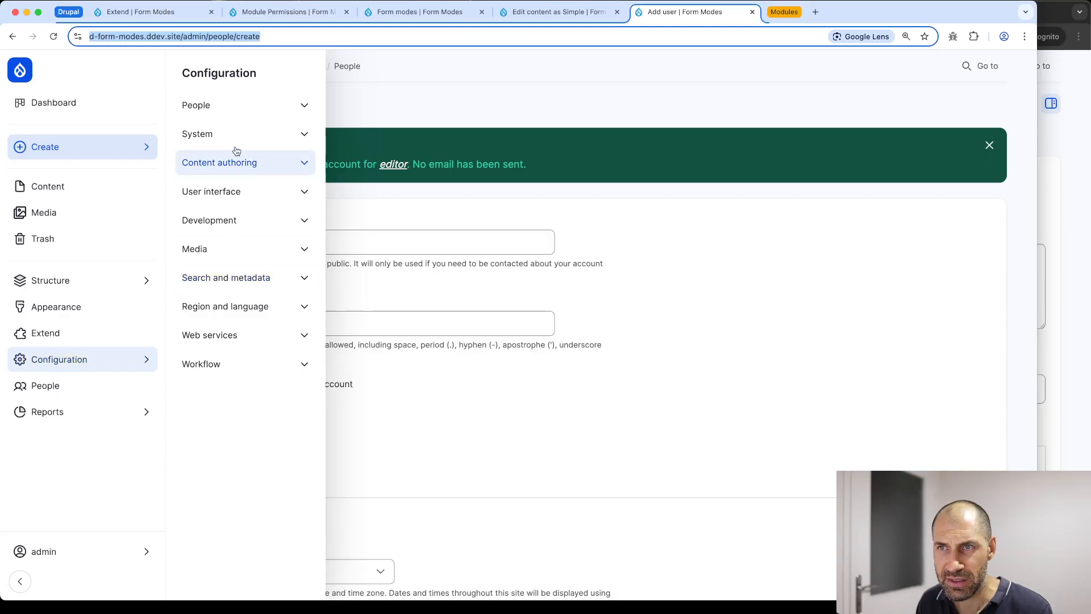
left_click(240, 76)
scroll(330, 418, "down", 2)
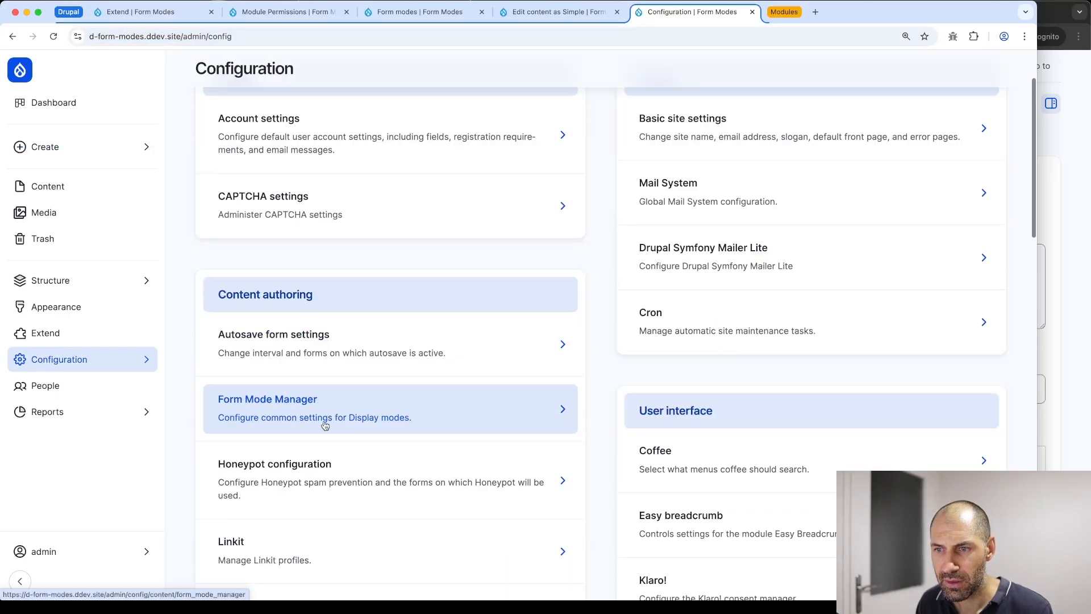
left_click(330, 414)
left_click(334, 140)
left_click(261, 270)
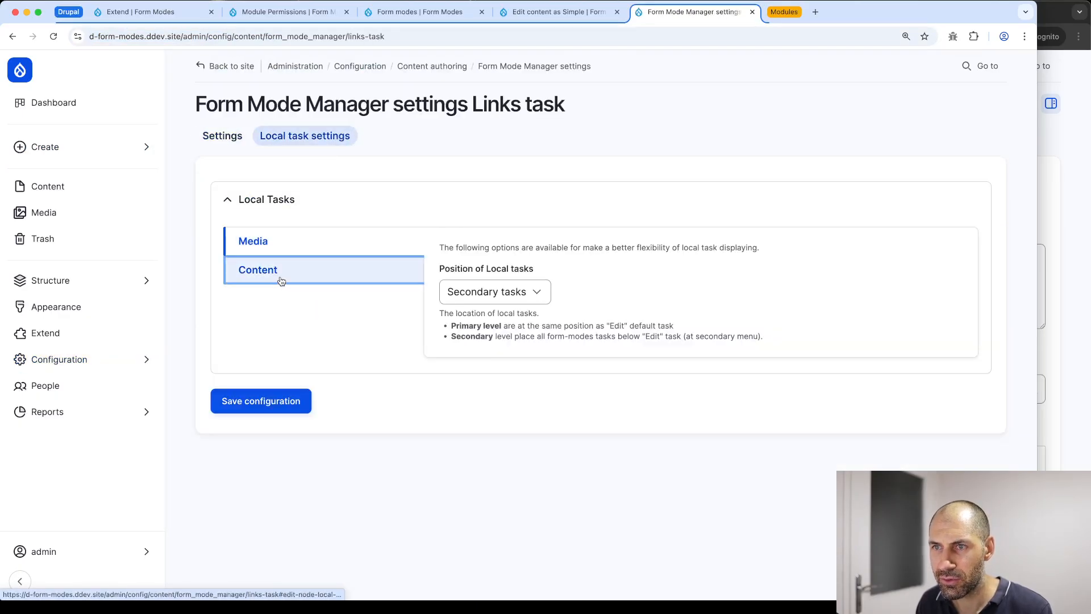
left_click(460, 294)
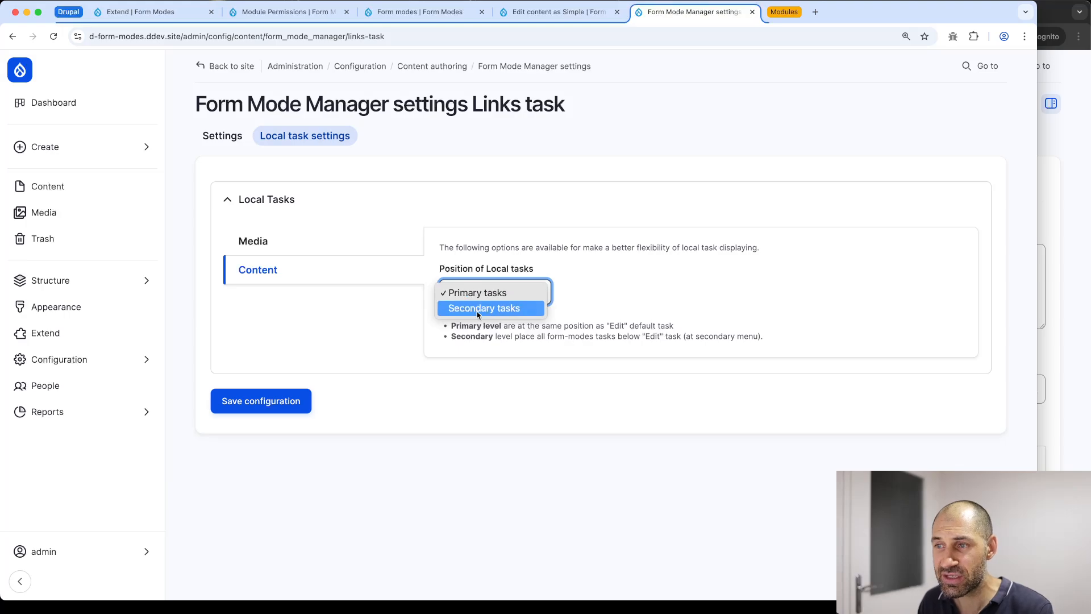
left_click(359, 396)
left_click(288, 397)
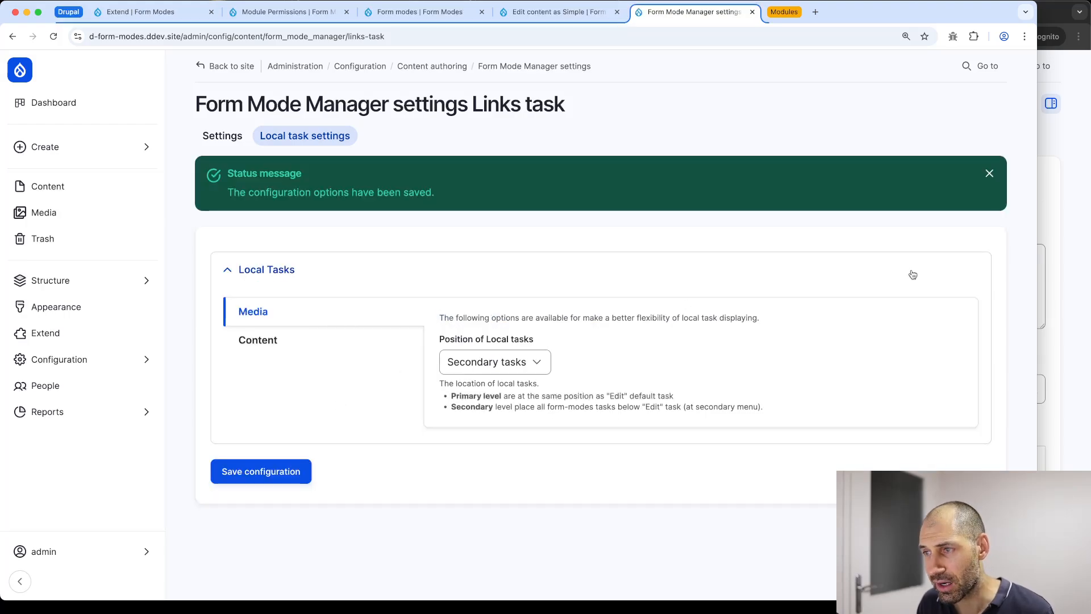
Reload the editor's Privacy policy page to confirm Edit as Simple no longer appears beside Edit
left_click(1086, 277)
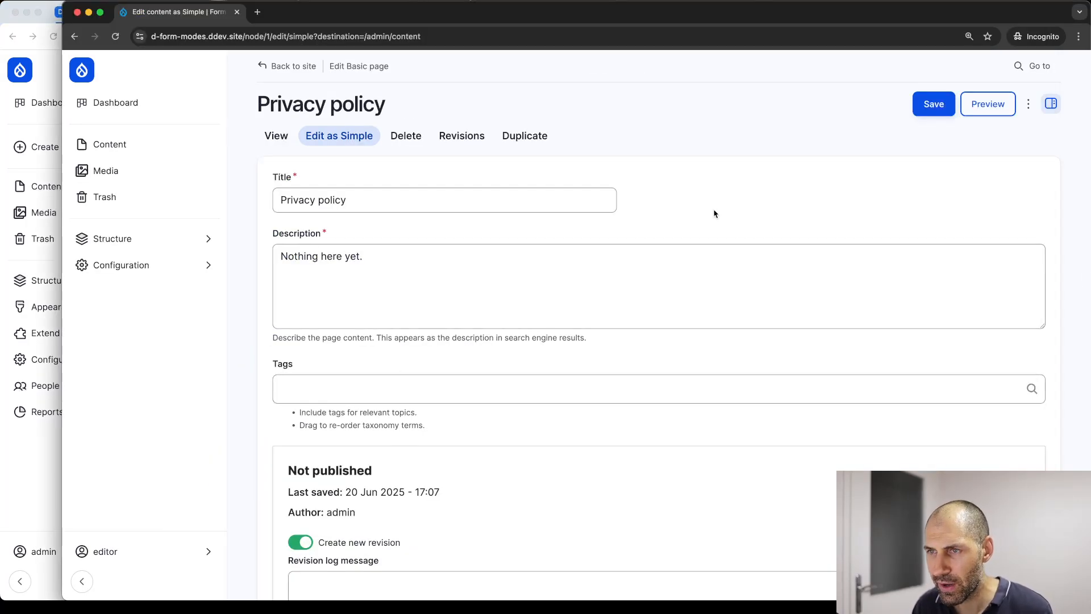
key("super+r")
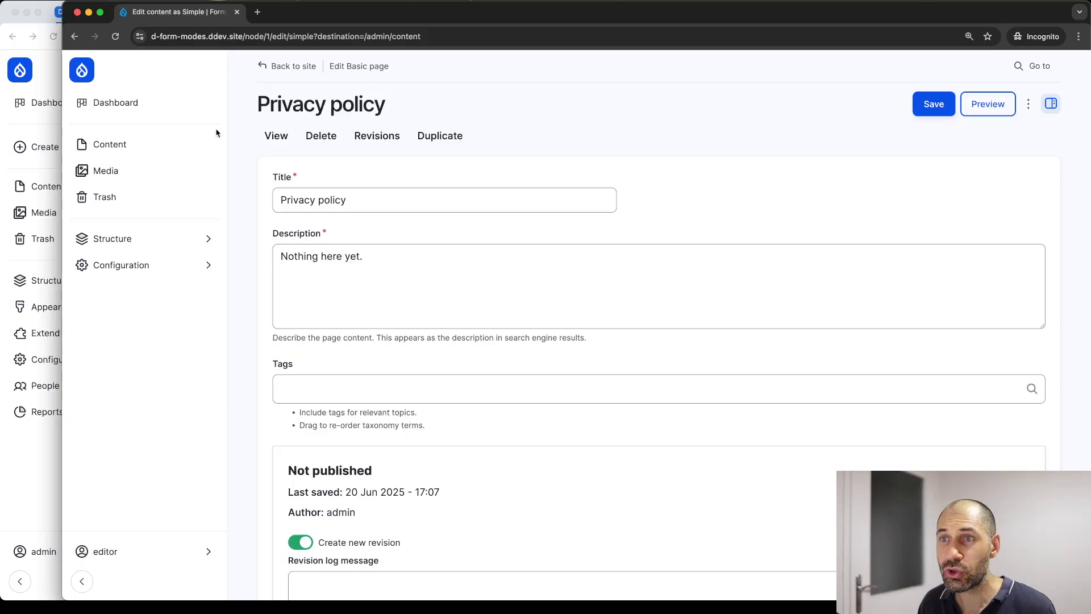
left_click(272, 140)
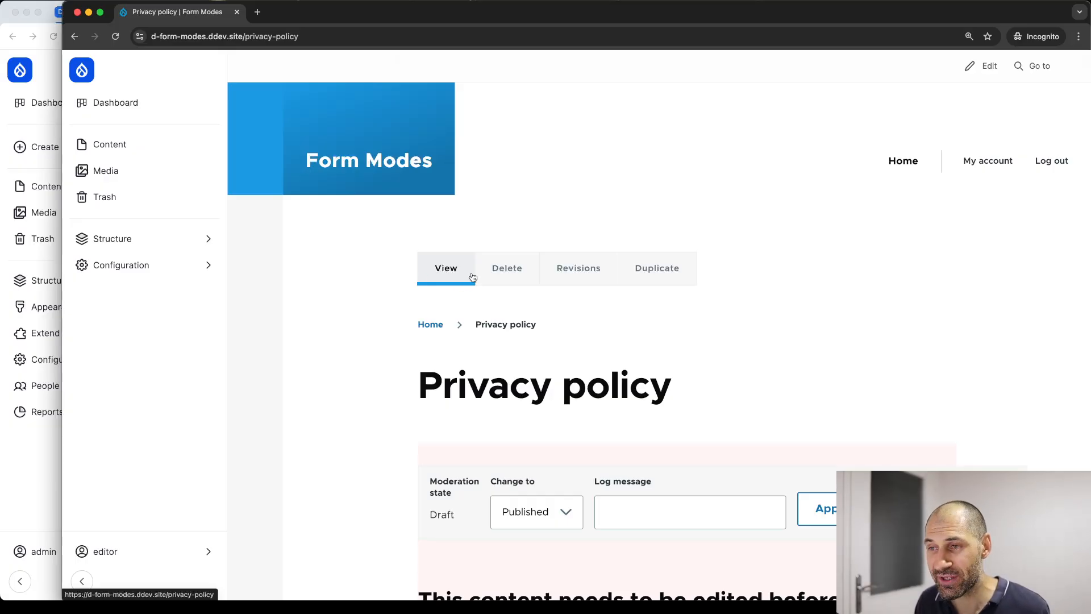
left_click(151, 145)
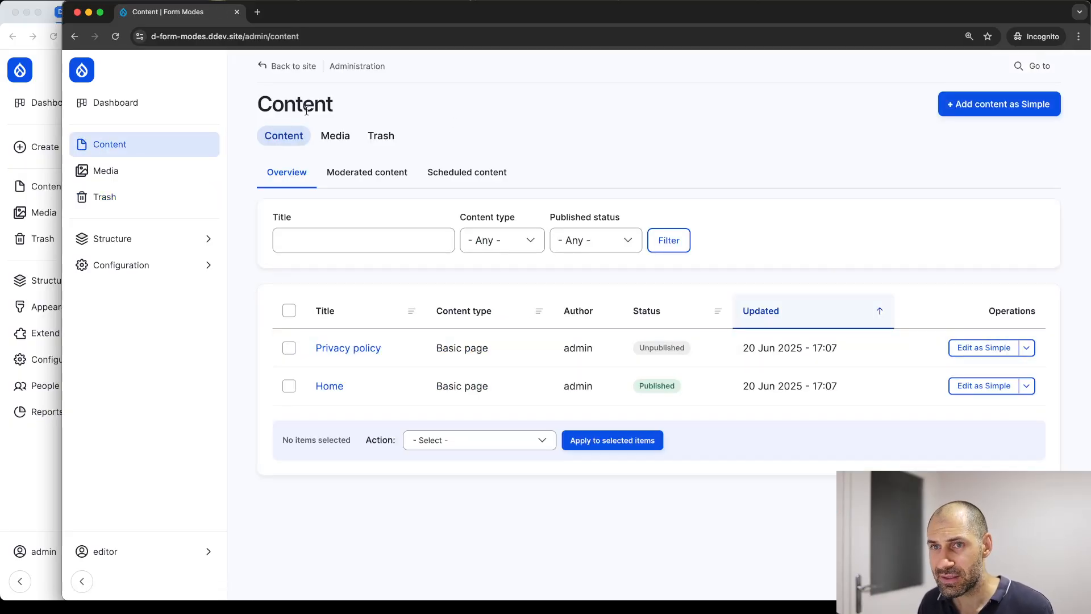
left_click(2, 516)
Keep Media at Secondary tasks, set Content local tasks back to Primary tasks, and save
left_click(483, 362)
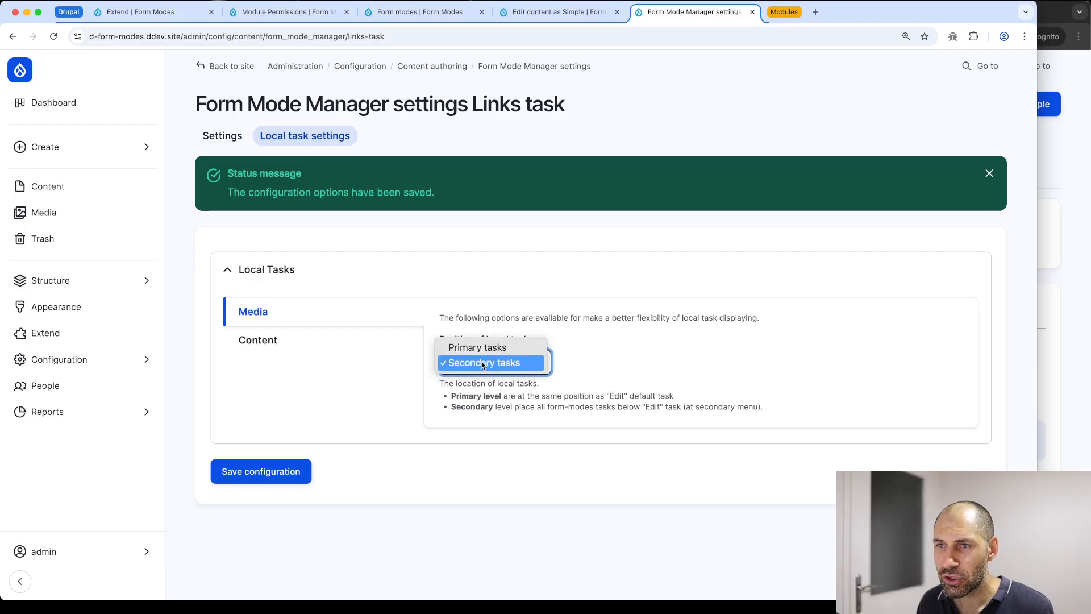
left_click(483, 362)
left_click(303, 336)
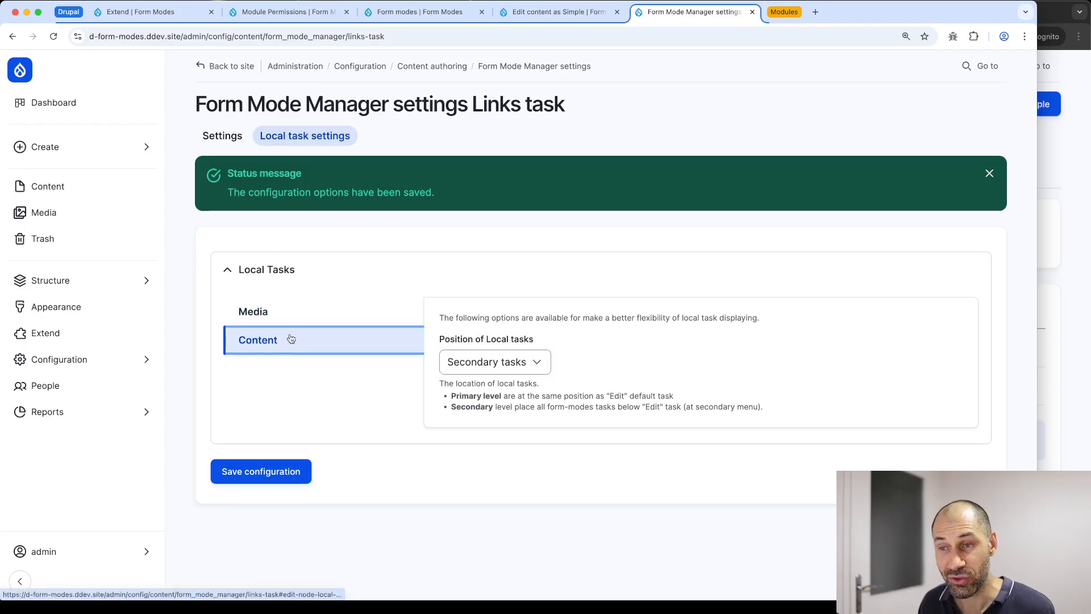
left_click(476, 362)
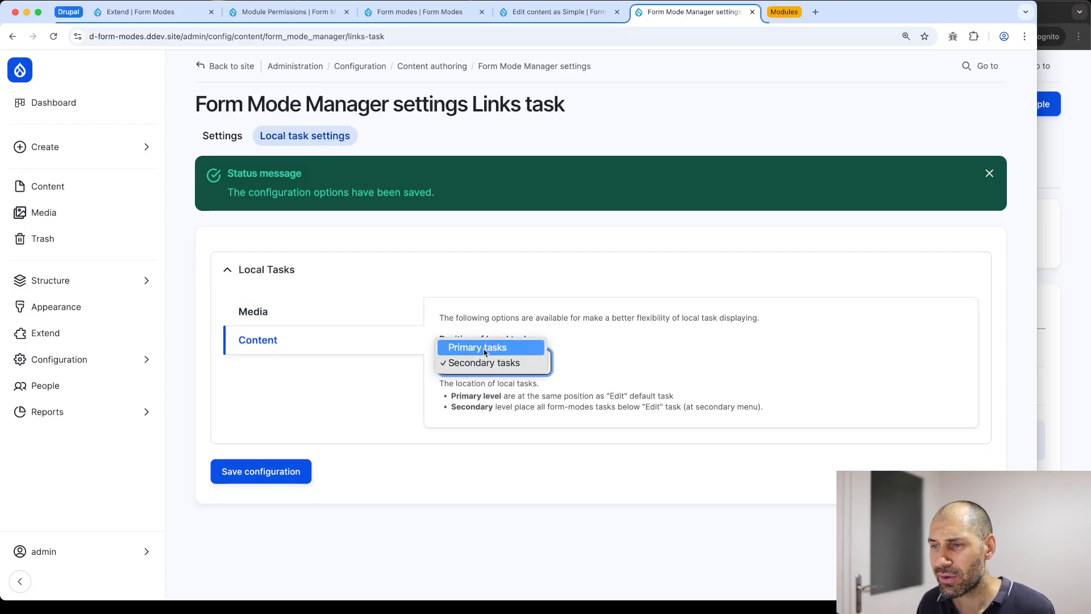
left_click(471, 348)
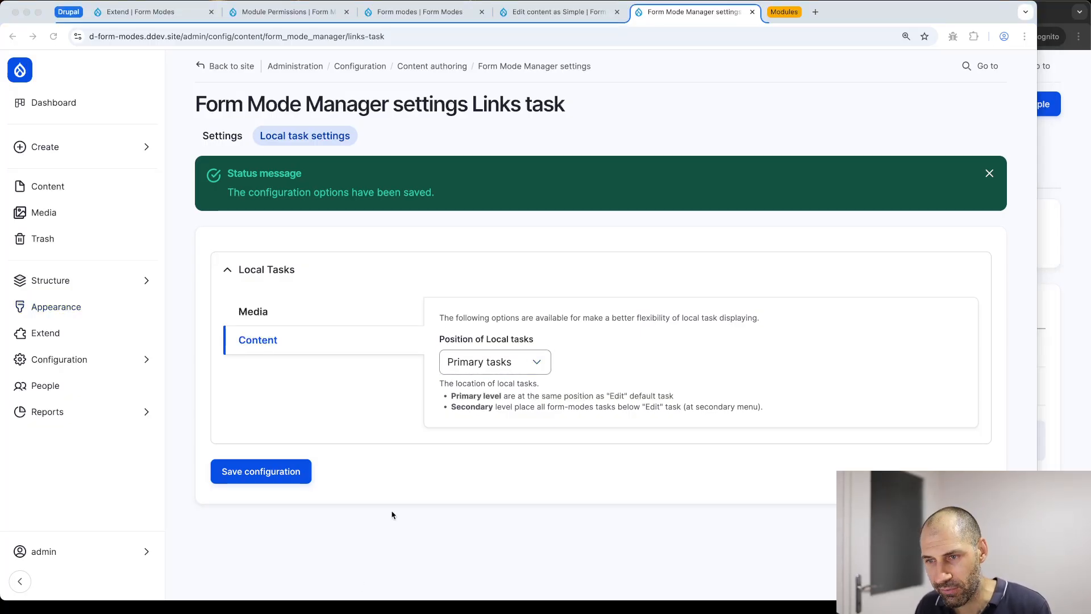
left_click(252, 474)
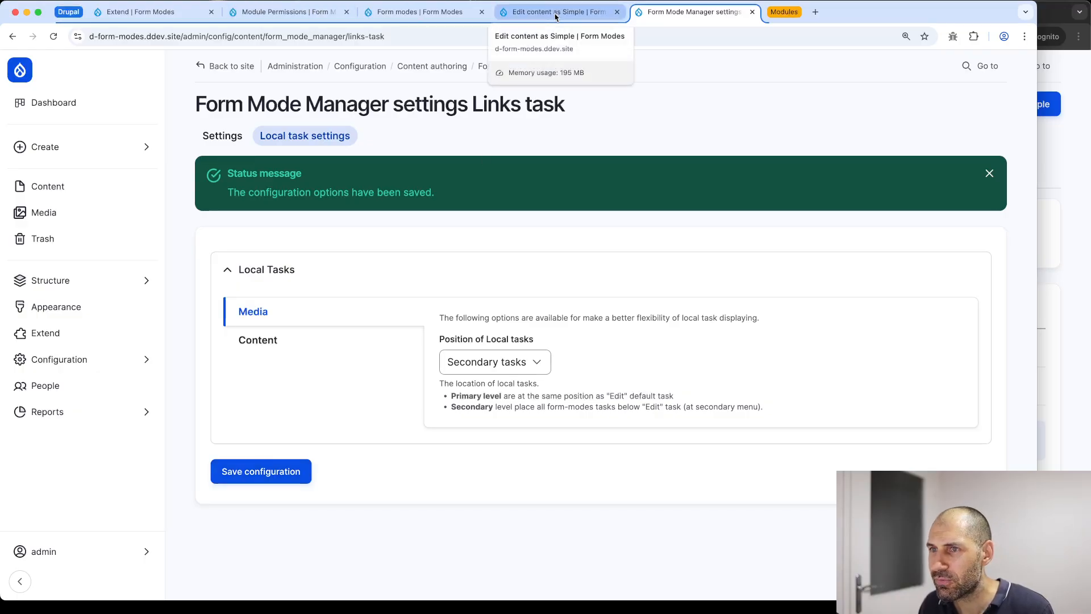
Grant Content editor permission to use the default node form mode and save permissions
left_click(275, 14)
scroll(671, 250, "down", 3)
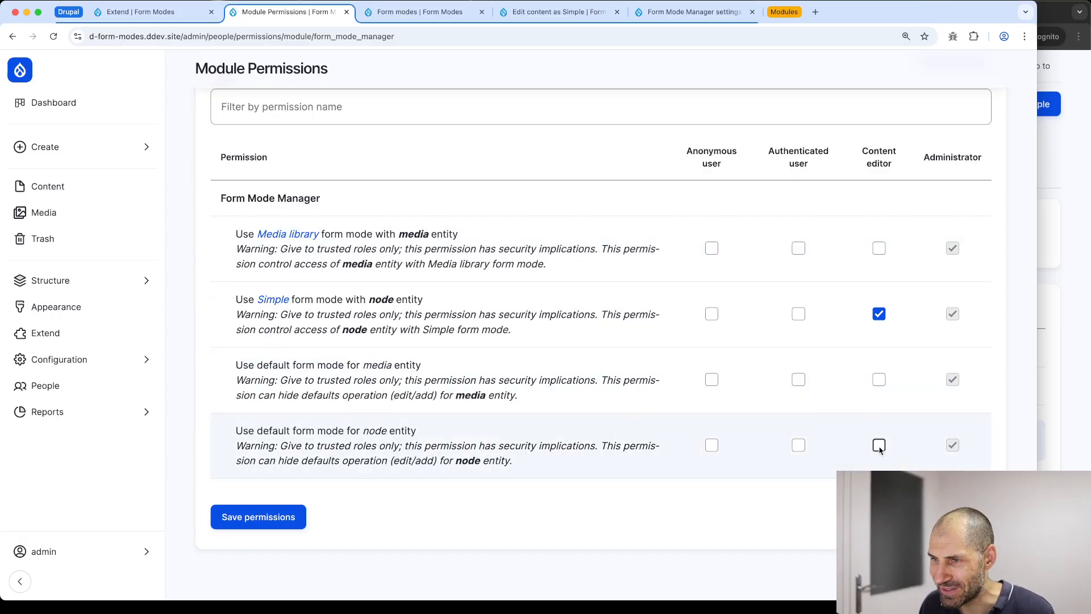
left_click(880, 445)
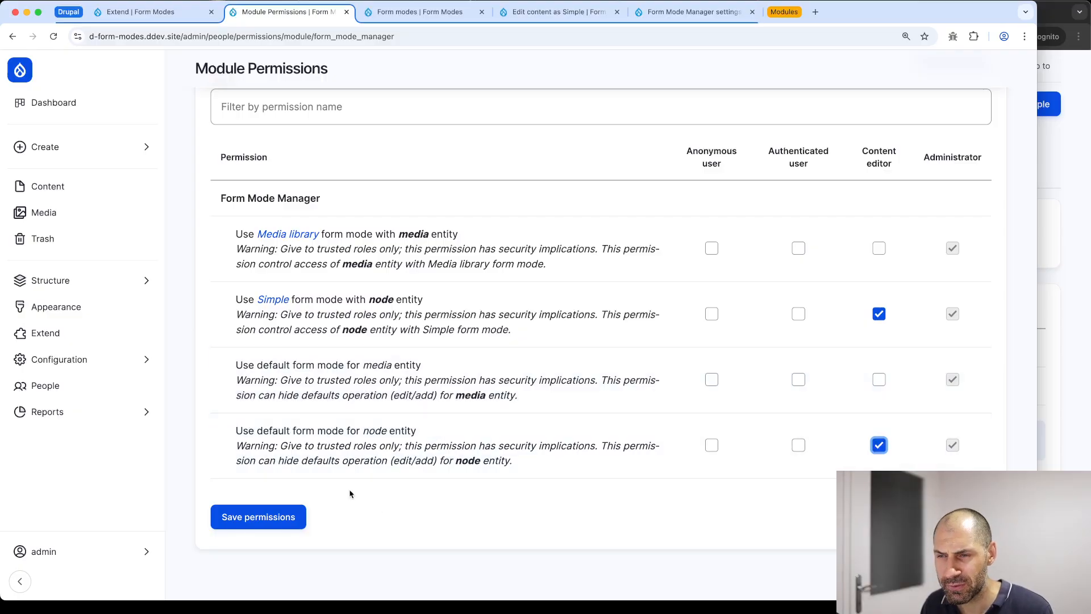
left_click(288, 517)
scroll(521, 292, "down", 3)
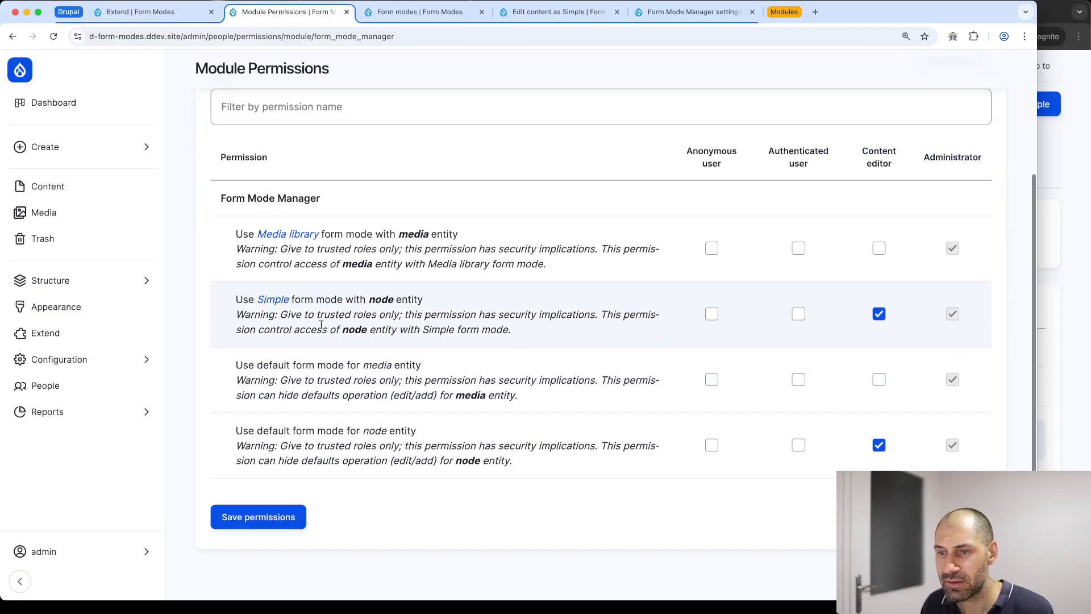
As the editor, open Privacy policy's default Edit form, then its Edit as Simple form
left_click(1081, 139)
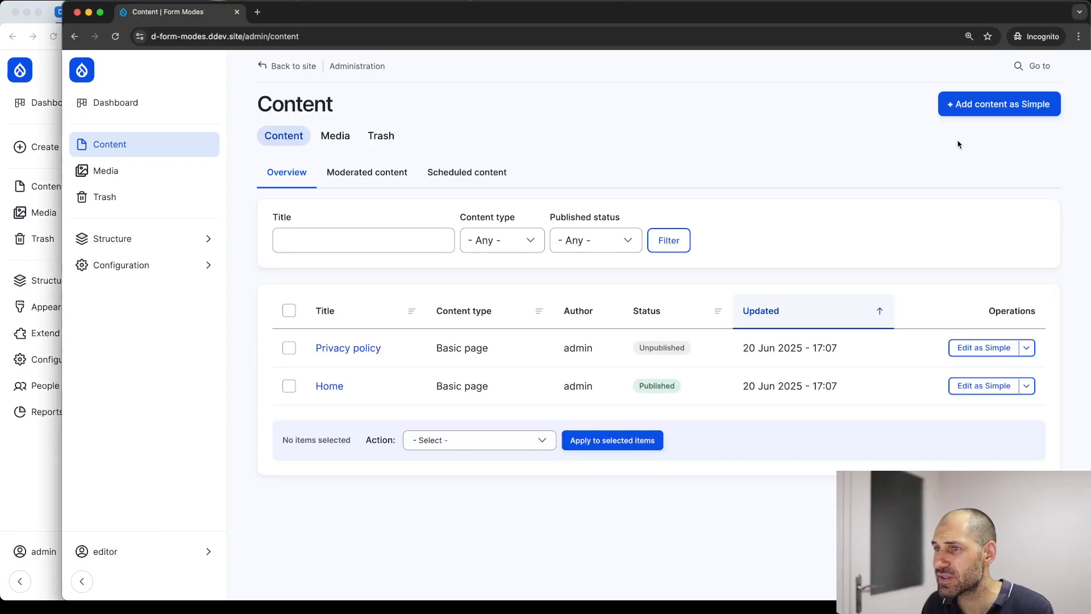
key("super+r")
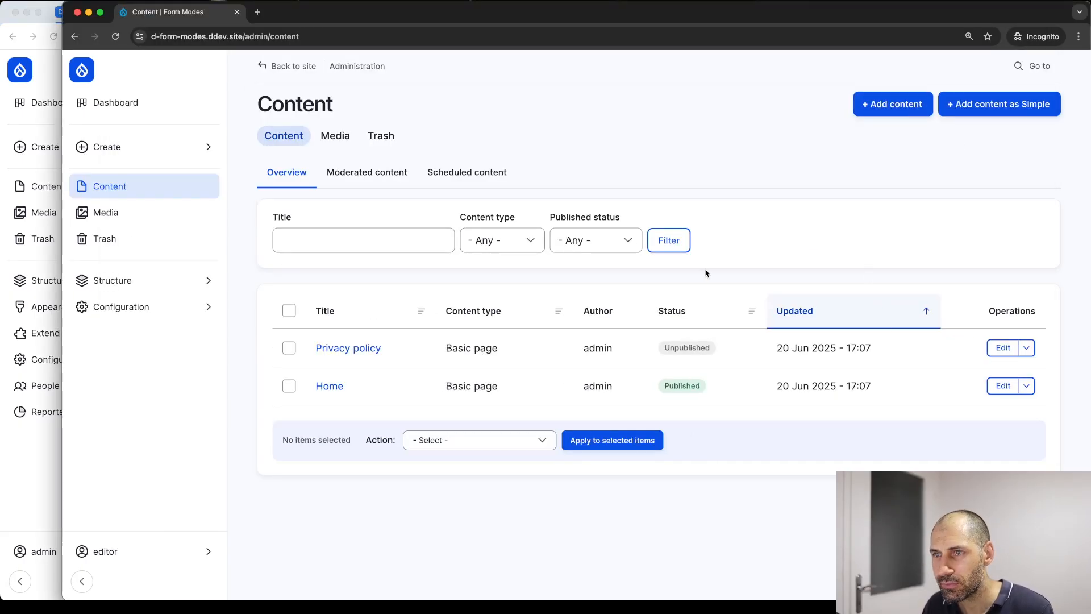
left_click(1003, 348)
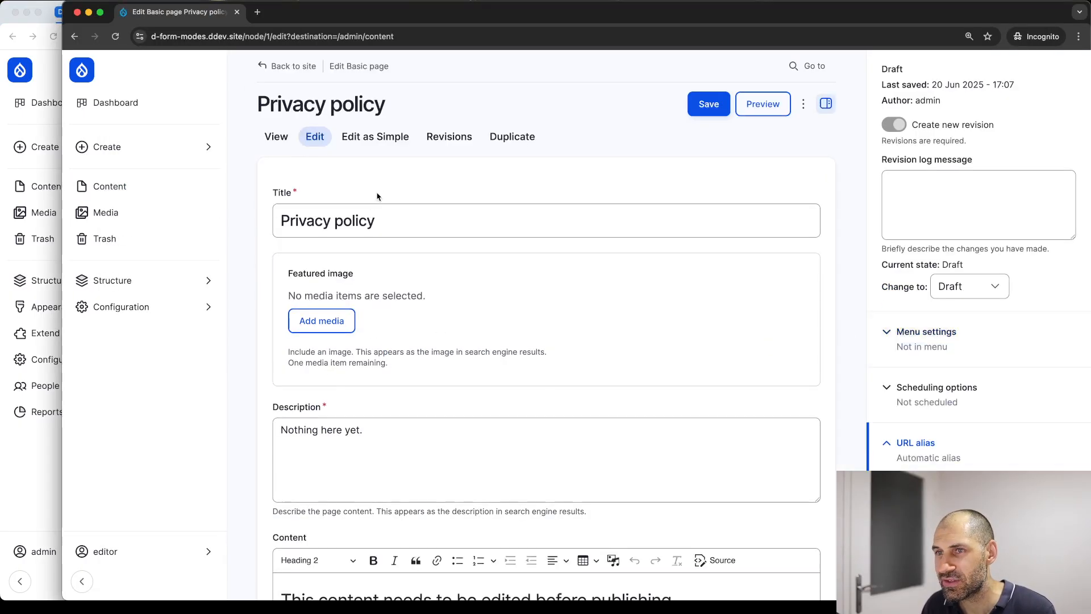
left_click(361, 140)
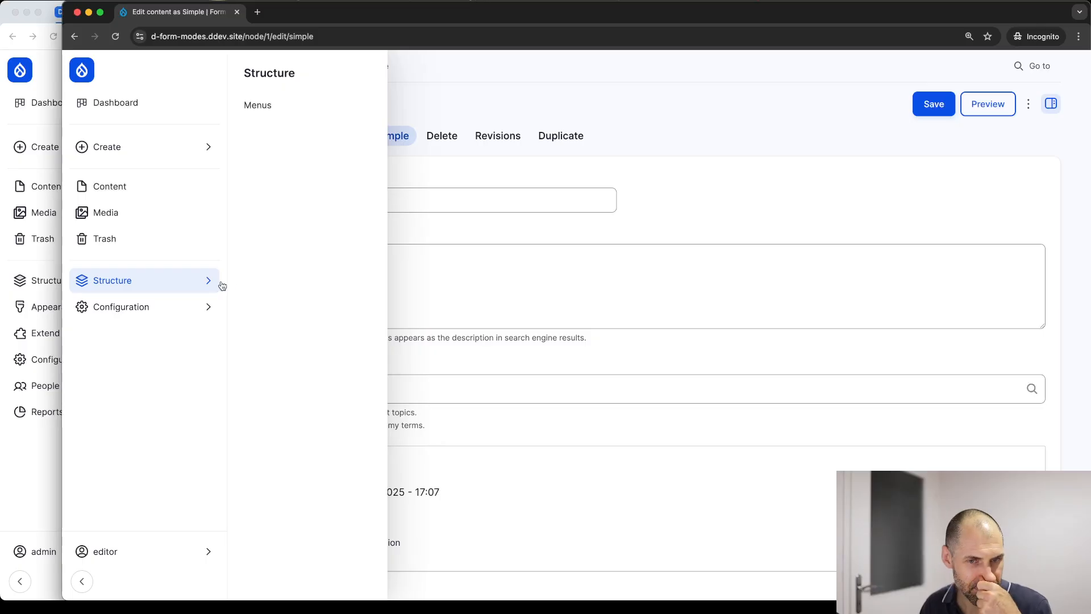
In the admin window, go to the Extend modules page and focus the Filter field
left_click(40, 445)
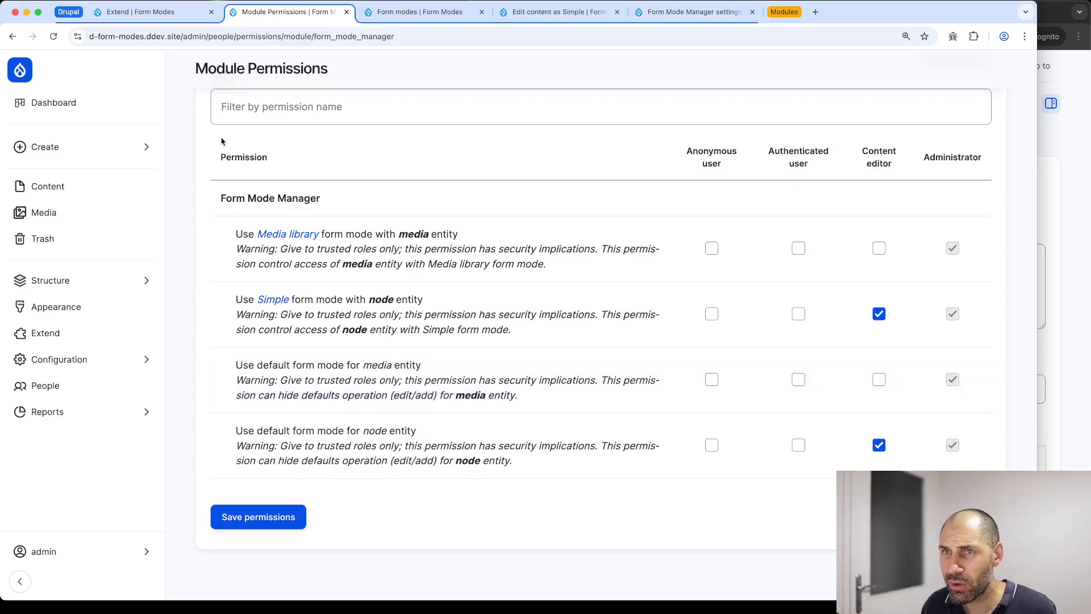
left_click(155, 12)
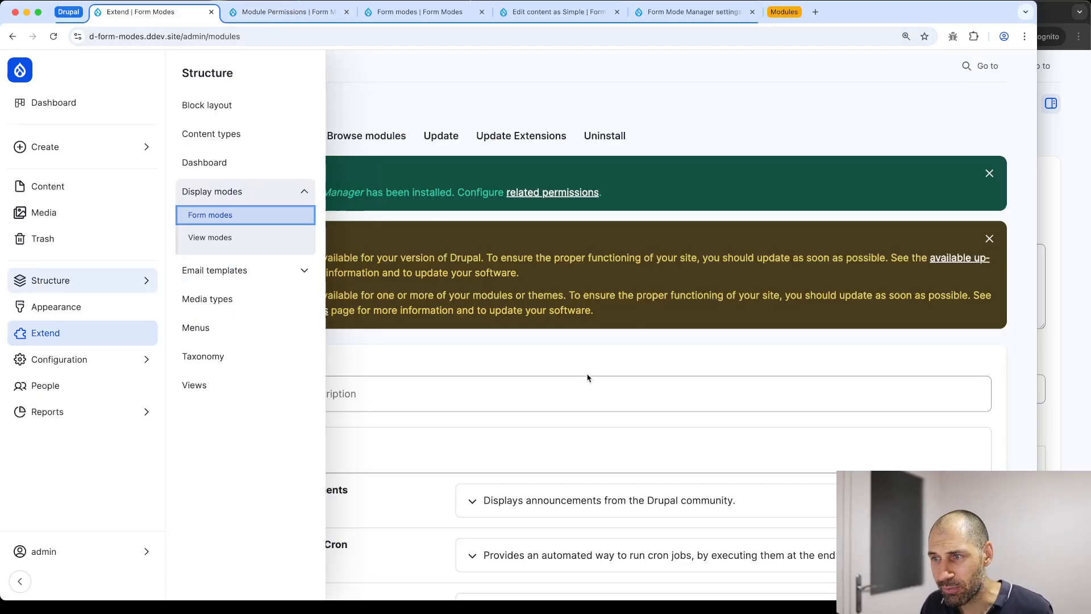
left_click(582, 393)
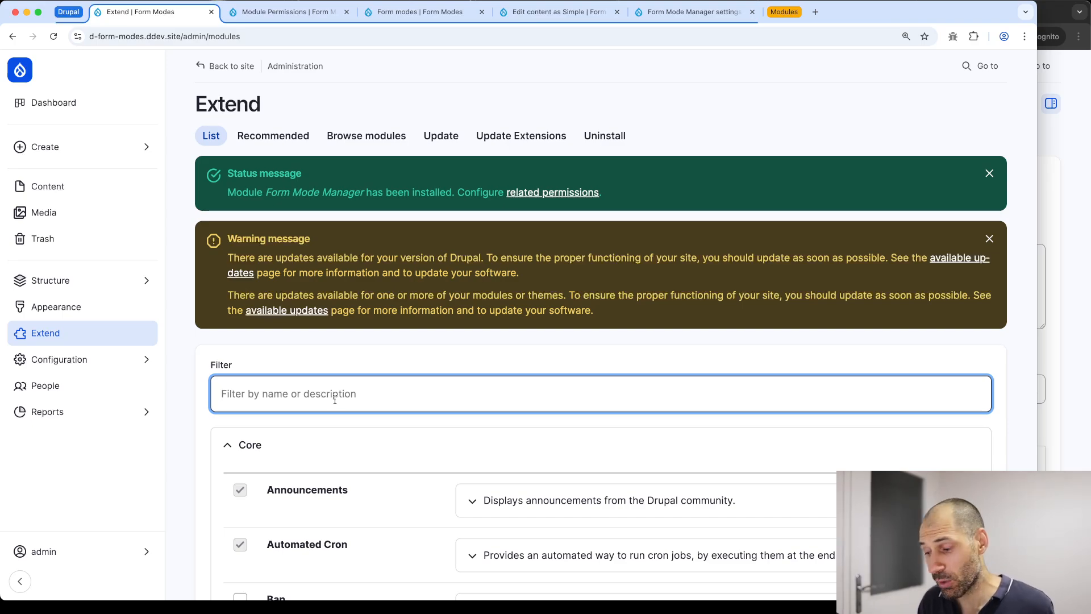
Filter modules by 'form mode manage' and install Form Mode Manager User Roles Assign
type("form mode")
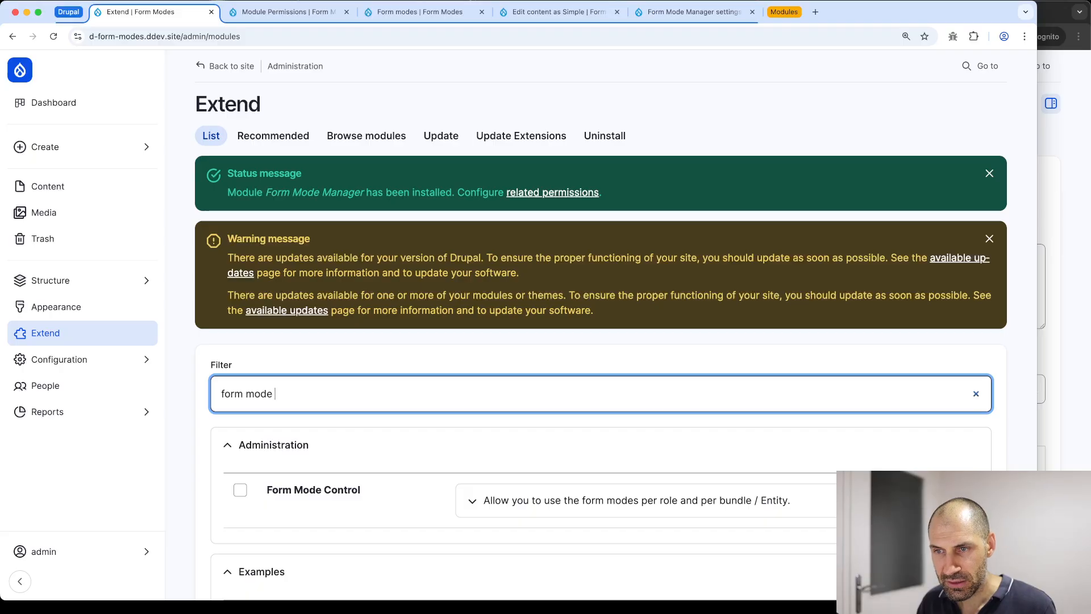
type(" manager")
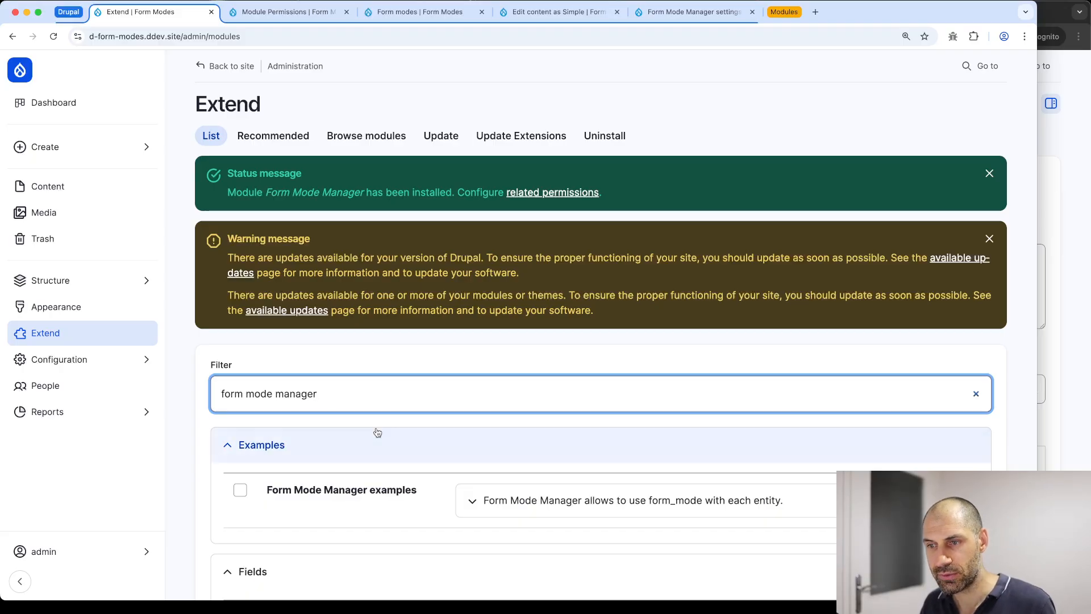
scroll(375, 432, "down", 5)
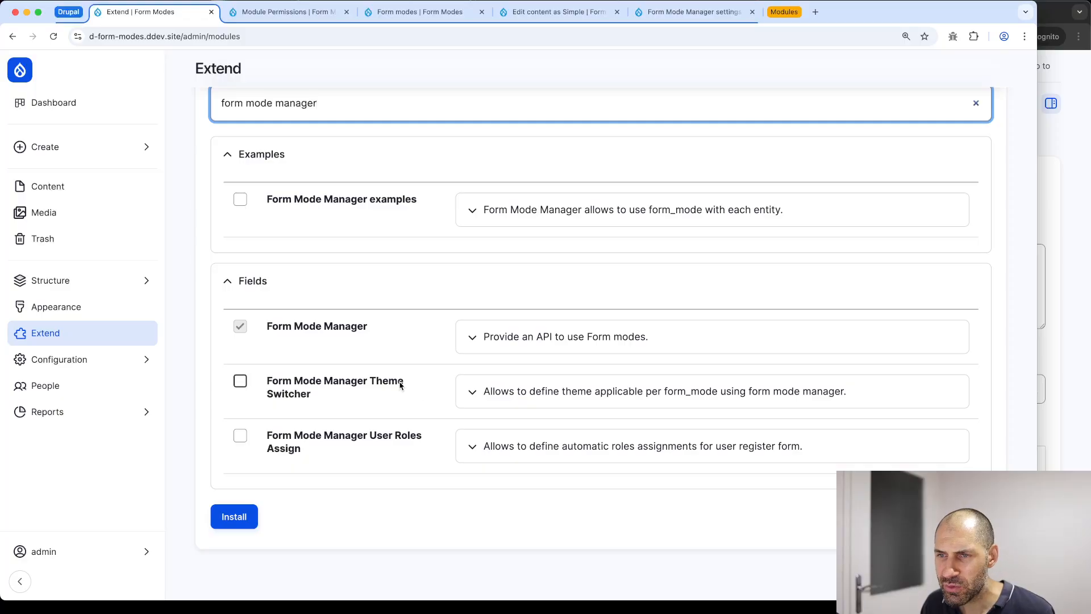
left_click(395, 442)
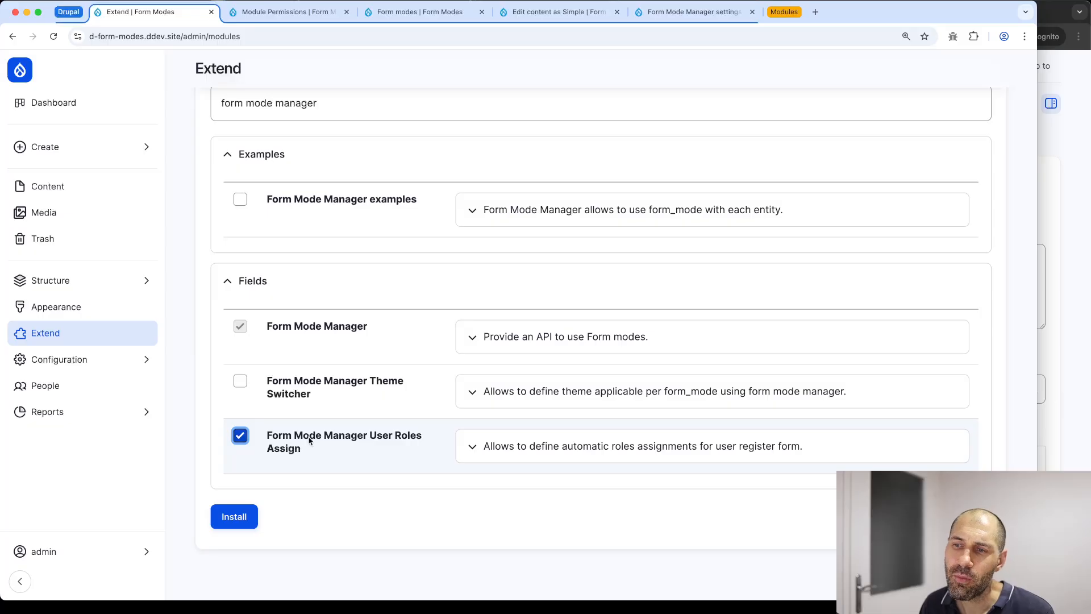
left_click(234, 520)
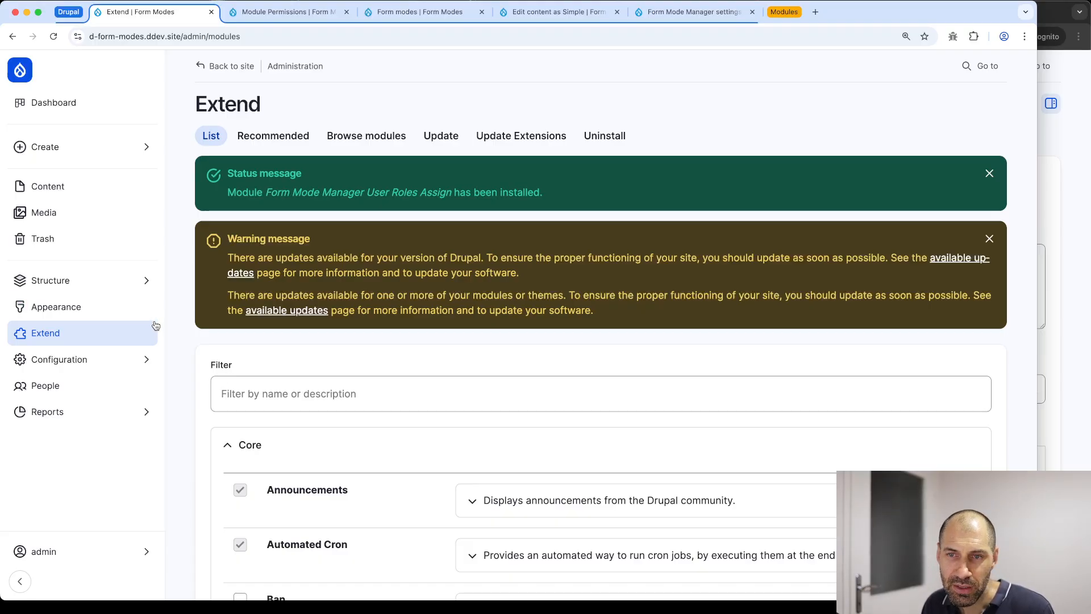
Let visitors register without email verification or password strength indicator, and save account settings
mouse_move(64, 375)
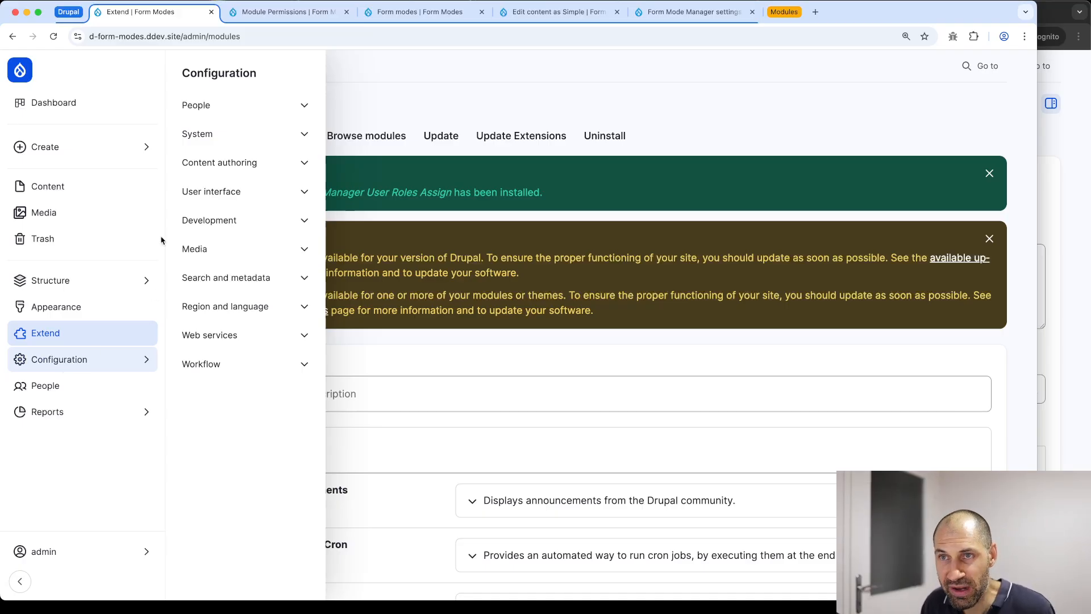
left_click(228, 105)
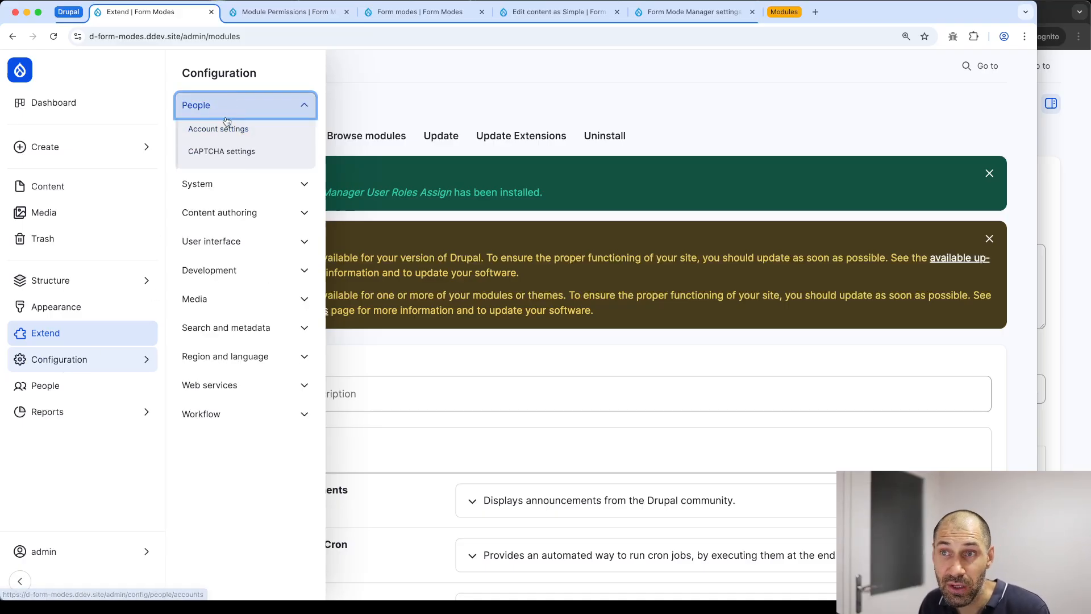
left_click(228, 131)
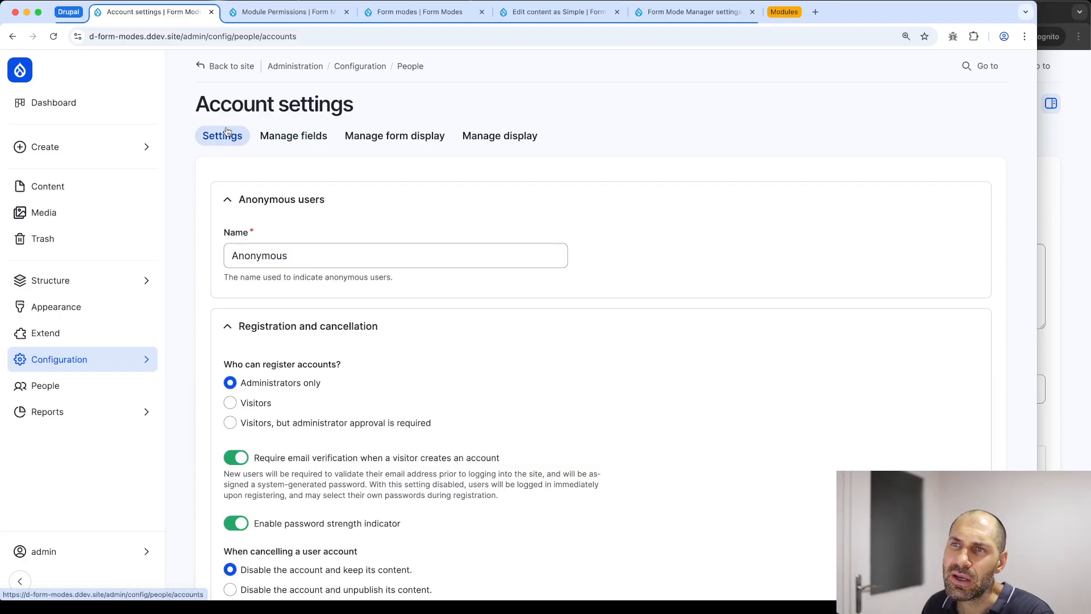
scroll(241, 227, "down", 4)
scroll(250, 341, "up", 3)
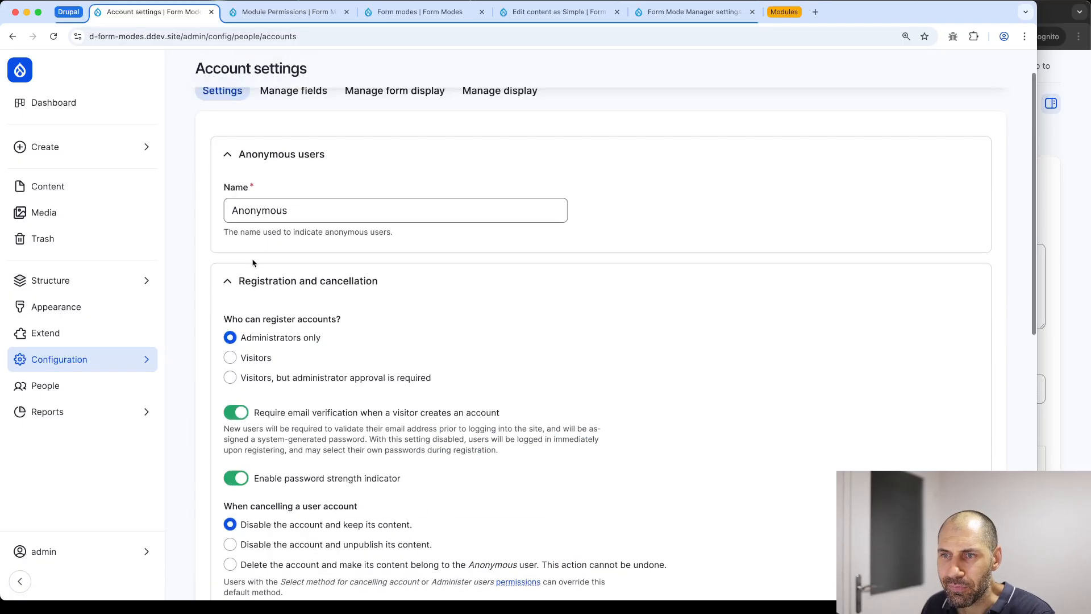
left_click(251, 358)
scroll(233, 363, "down", 6)
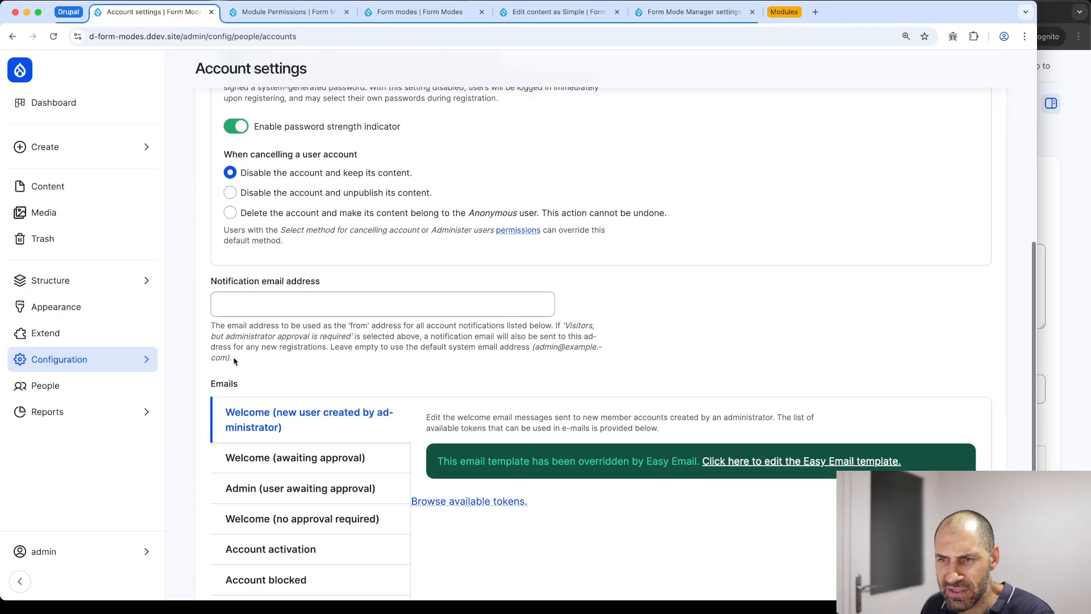
scroll(241, 193, "up", 2)
left_click(242, 184)
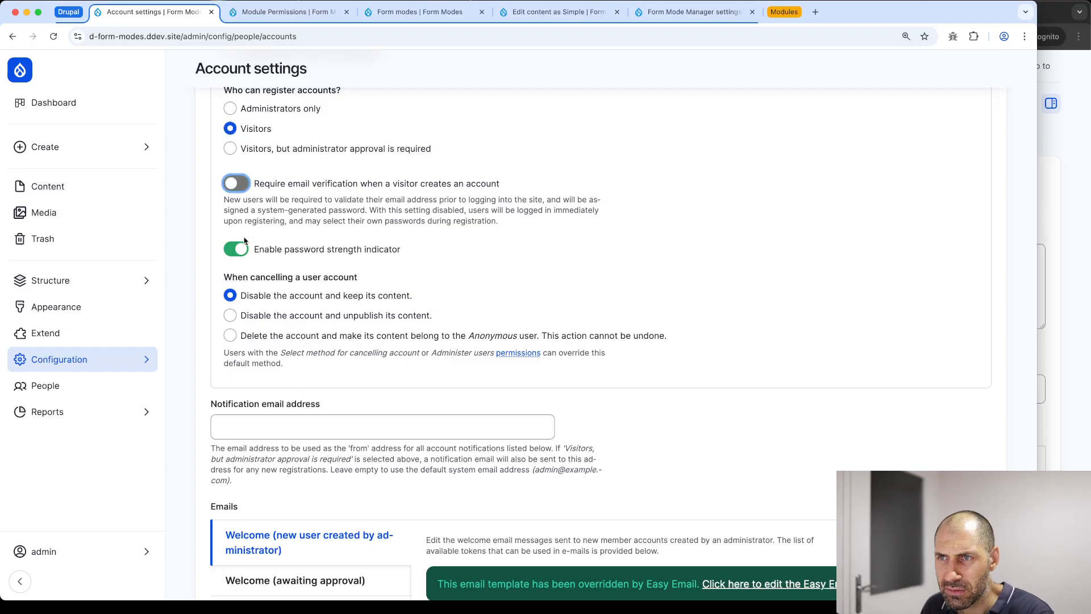
key("Tab")
key("space")
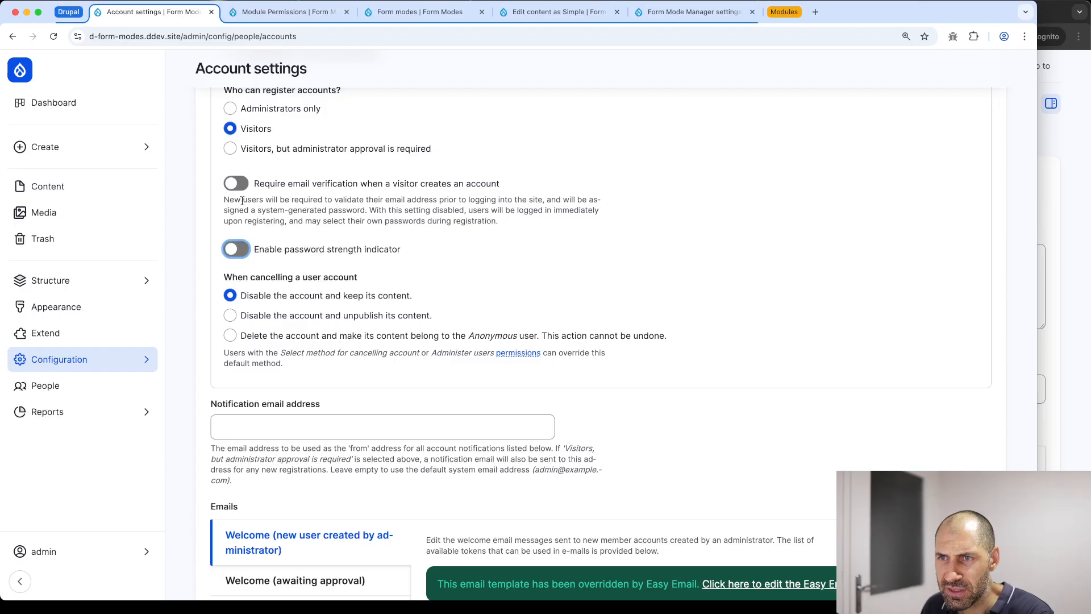
left_click(241, 248)
left_click(240, 251)
scroll(239, 251, "down", 6)
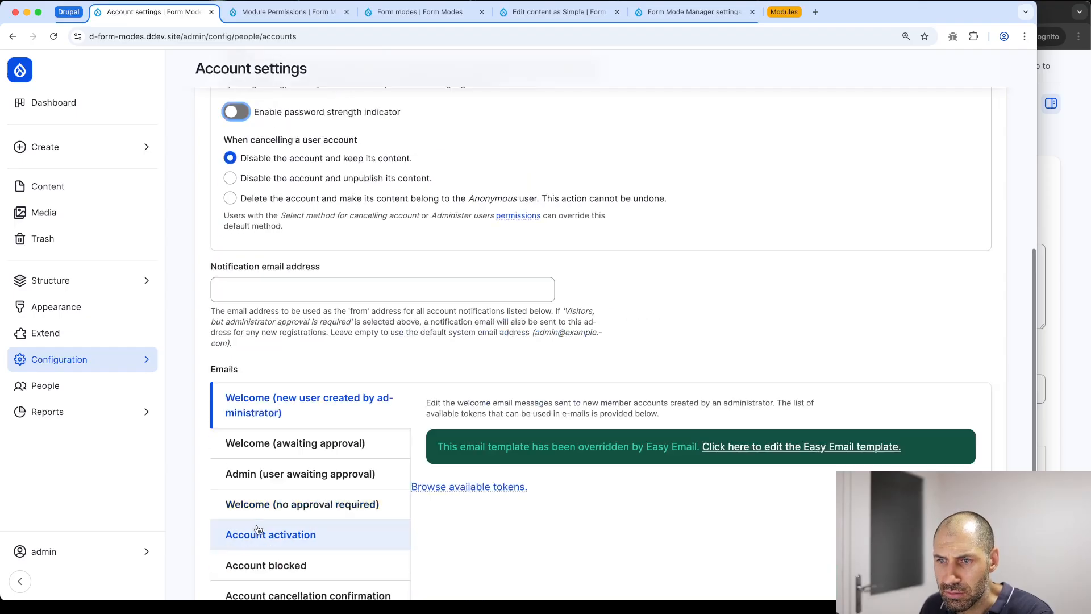
left_click(256, 518)
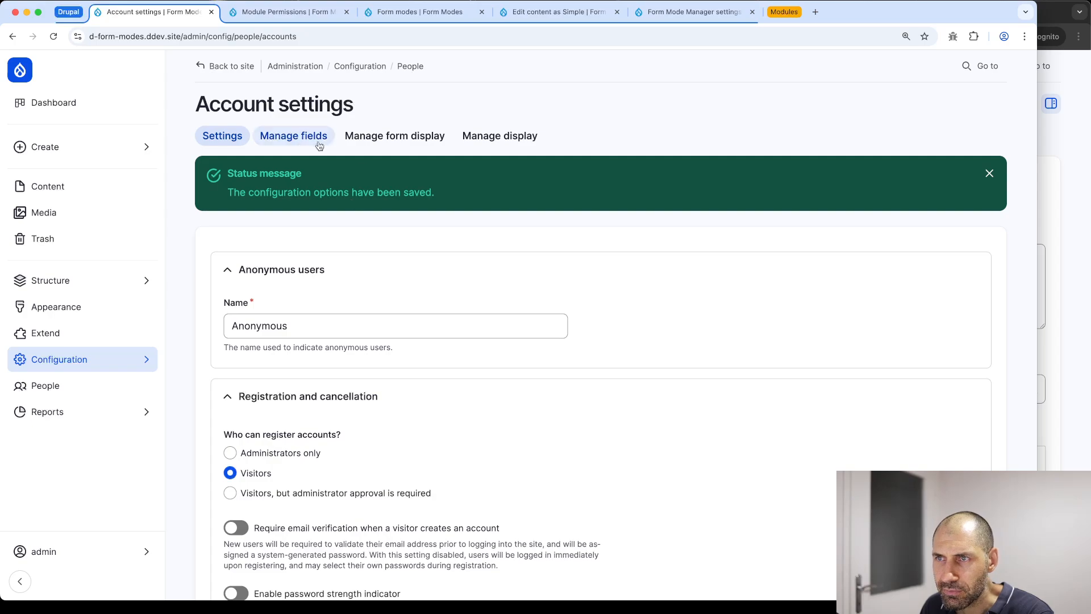
Enable a custom user form display for the Register form mode, save, and open Manage fields
left_click(364, 139)
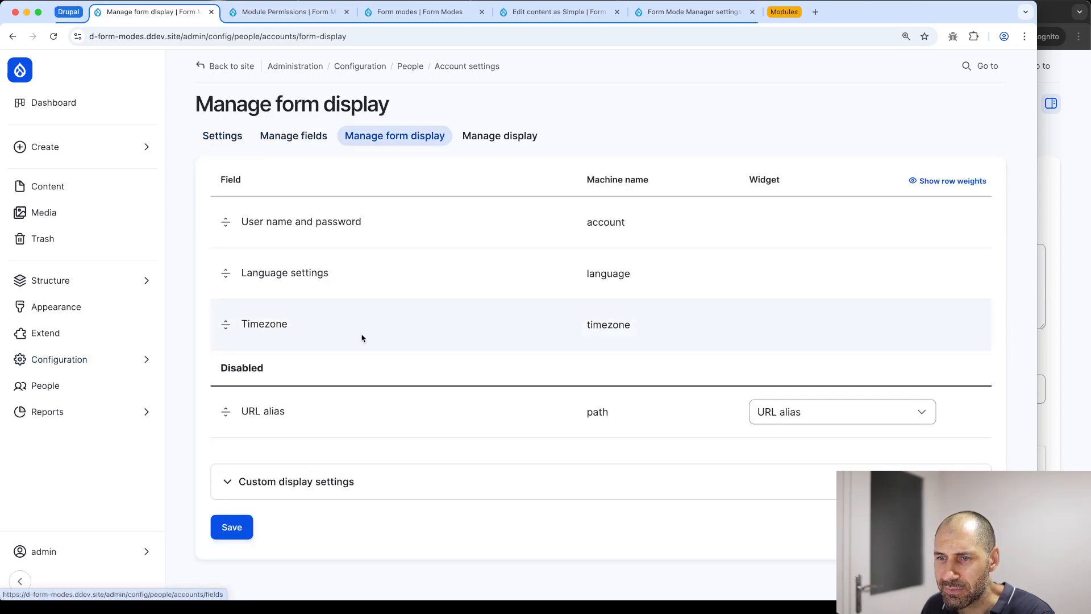
left_click(370, 481)
scroll(272, 455, "down", 3)
left_click(230, 438)
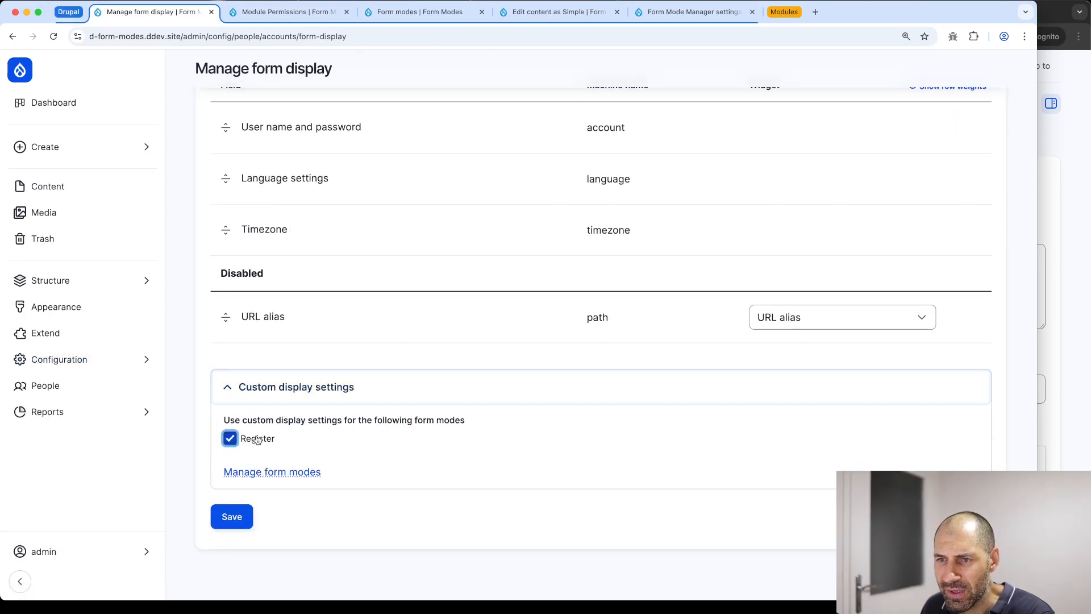
left_click(232, 517)
scroll(341, 426, "down", 5)
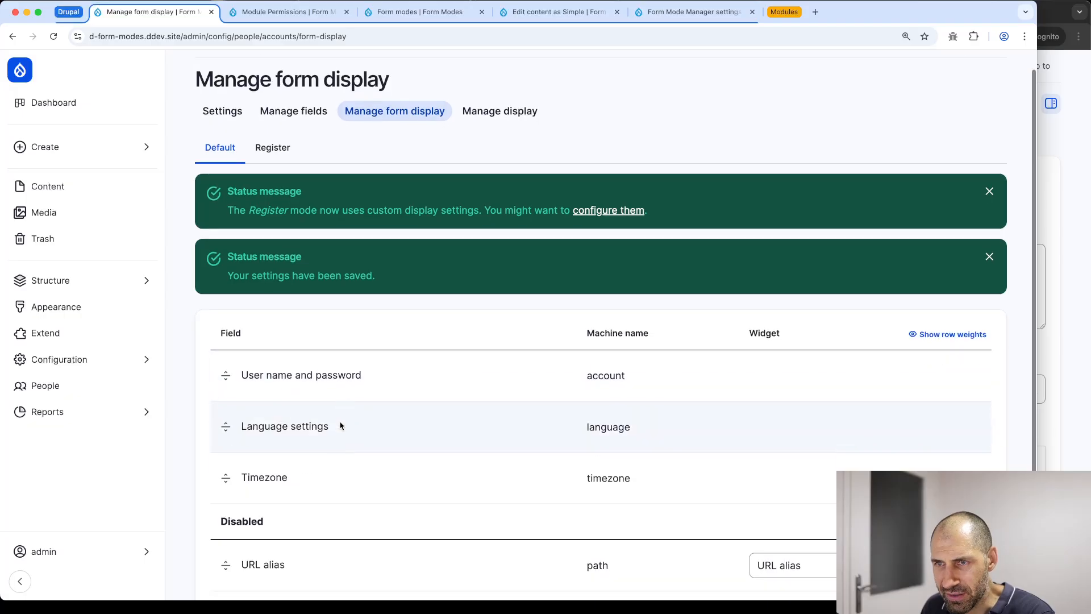
scroll(339, 419, "up", 5)
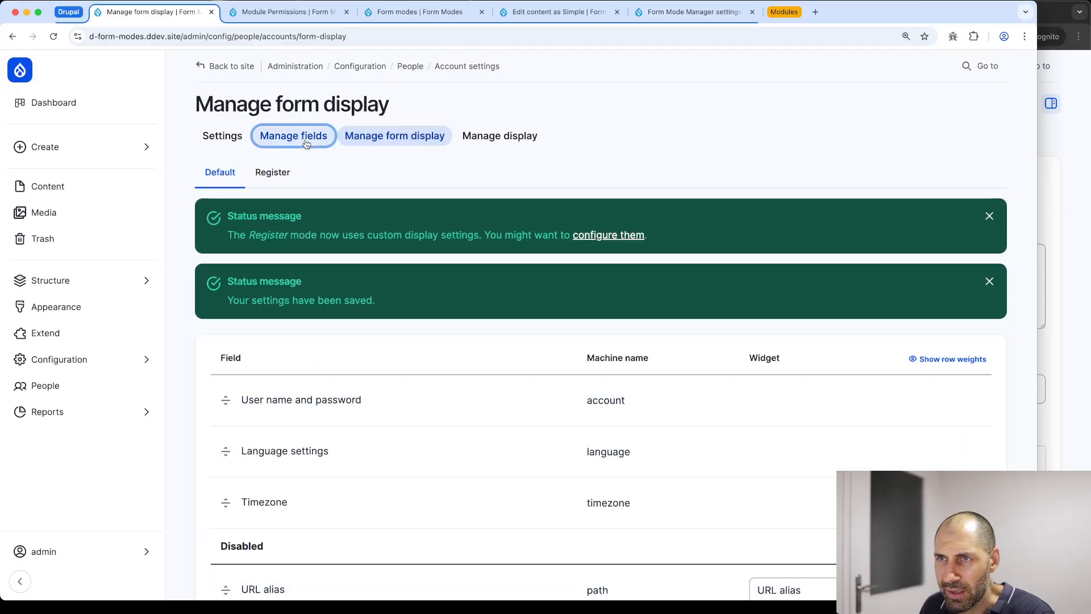
left_click(293, 136)
Create a new user selection list field labelled Tech of type List (text)
left_click(926, 103)
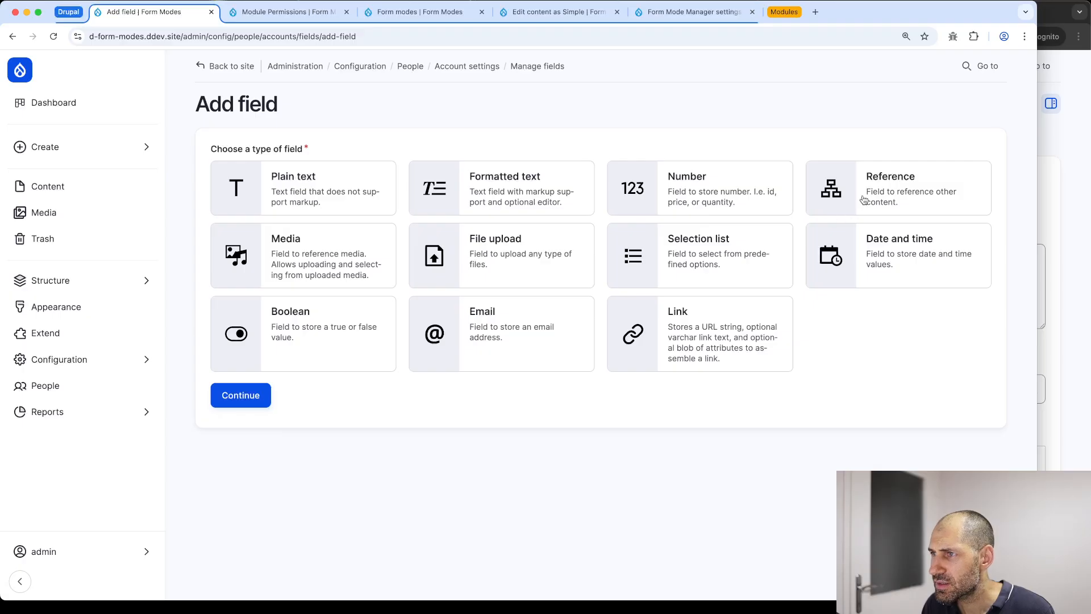
left_click(749, 250)
left_click(248, 397)
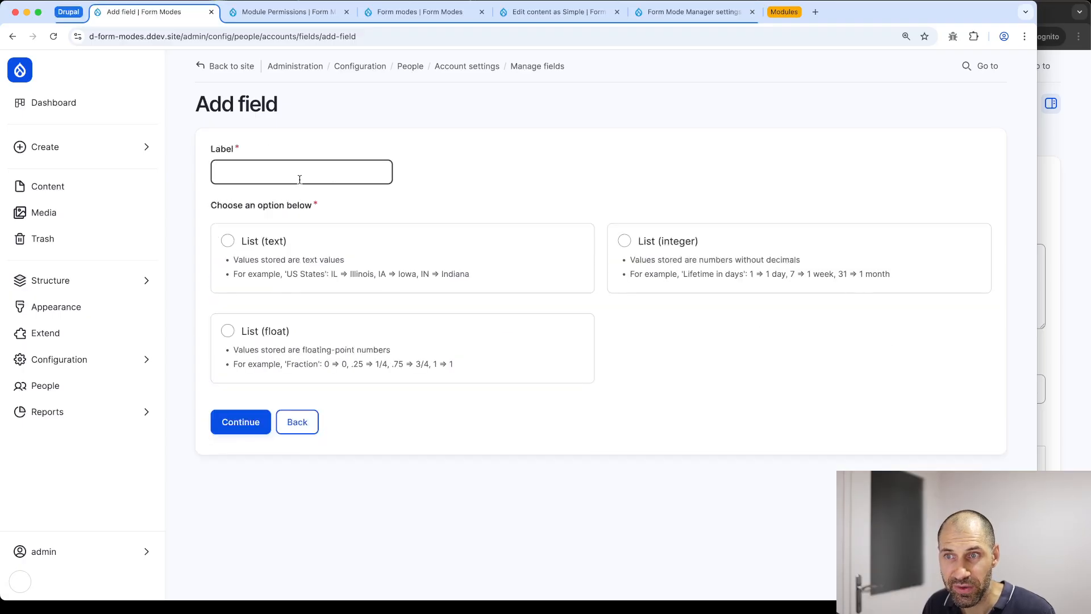
left_click(300, 172)
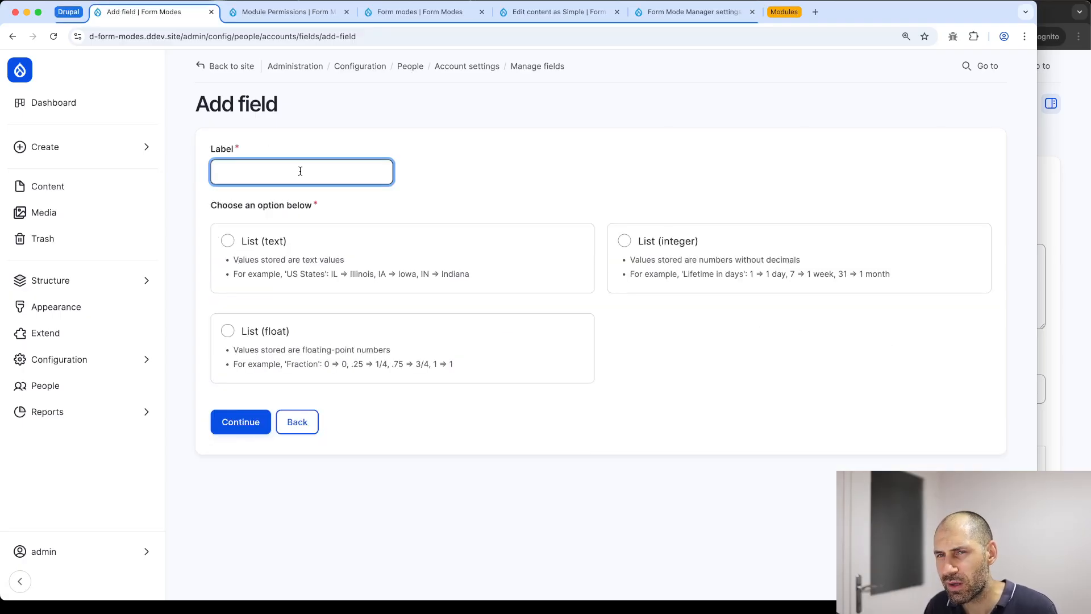
type("Tech")
left_click(342, 237)
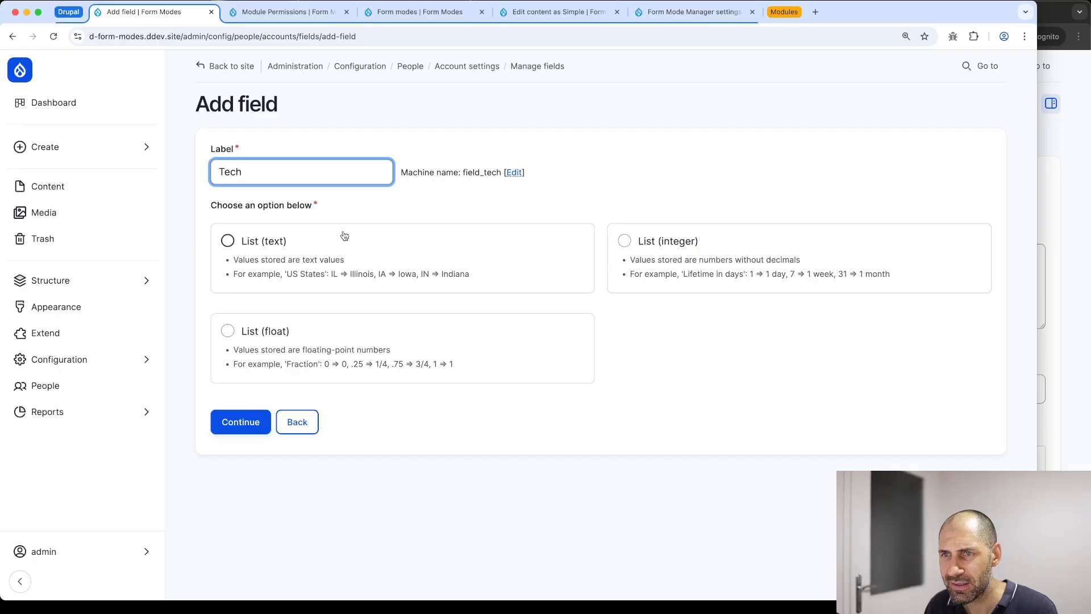
left_click(238, 418)
Give the Tech field allowed values Drupal and React and save its settings
left_click(296, 477)
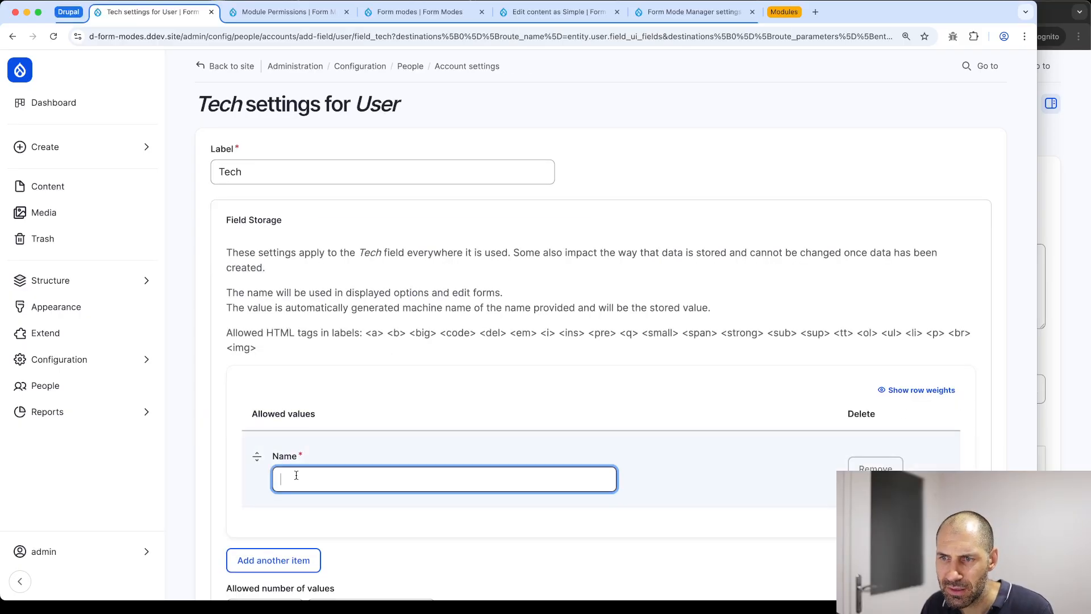
type("Drupal")
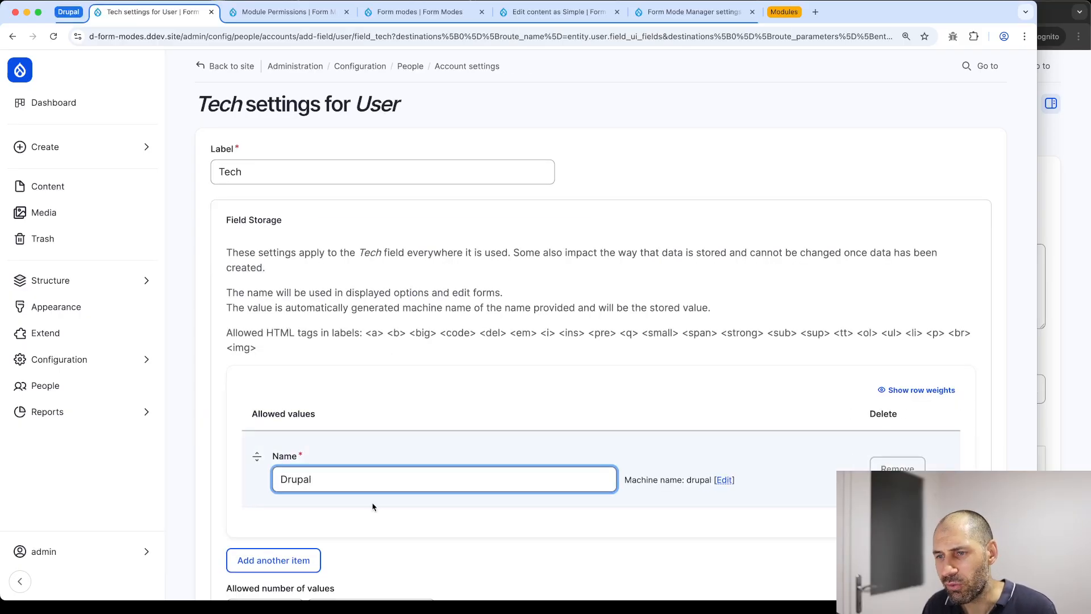
key("Return")
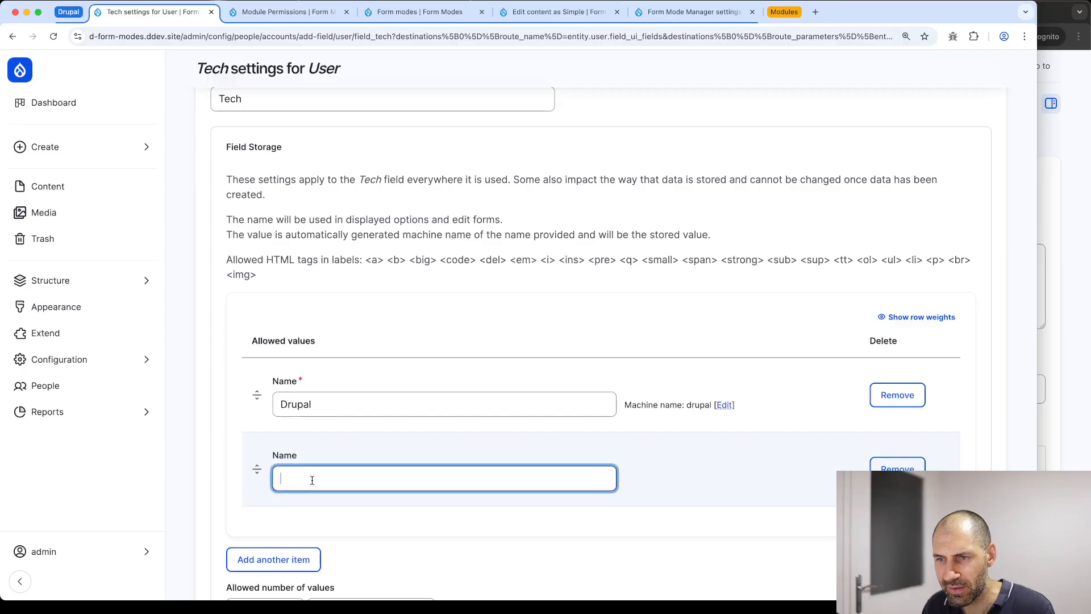
type("React")
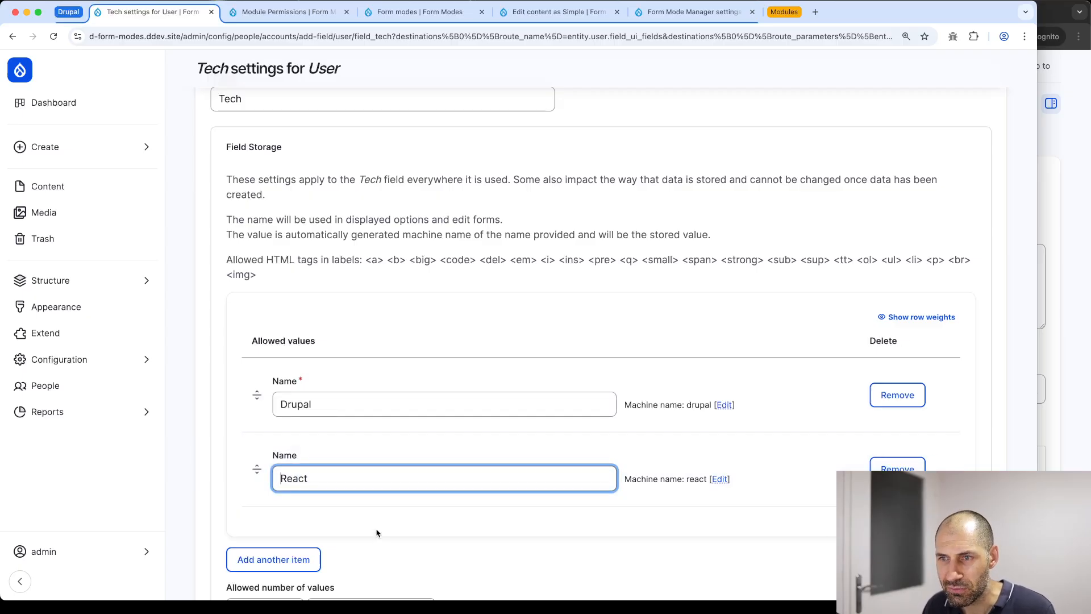
scroll(377, 533, "down", 6)
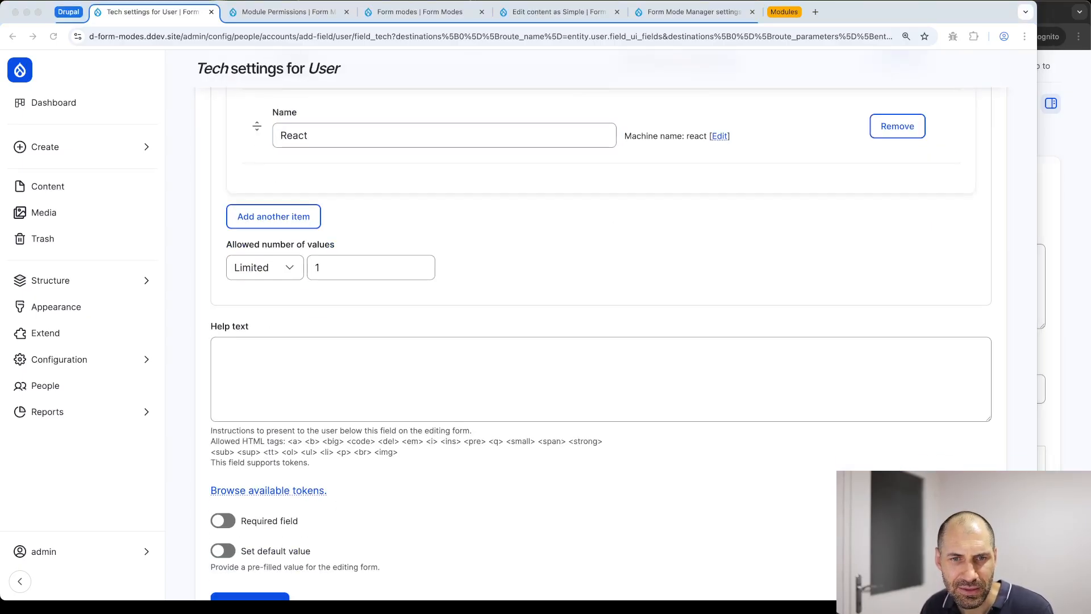
scroll(374, 572, "down", 2)
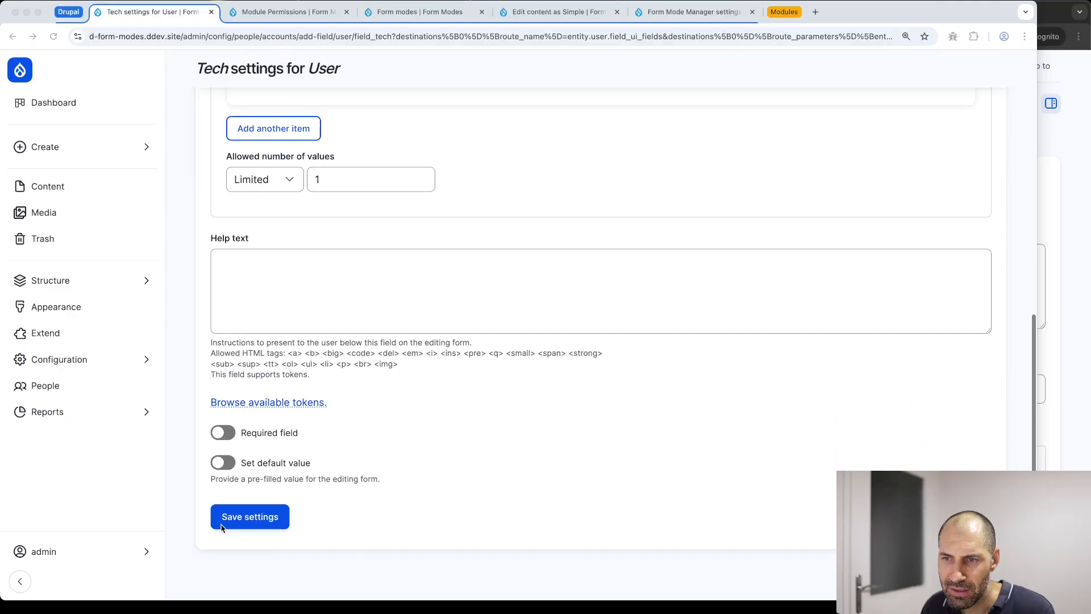
left_click(239, 522)
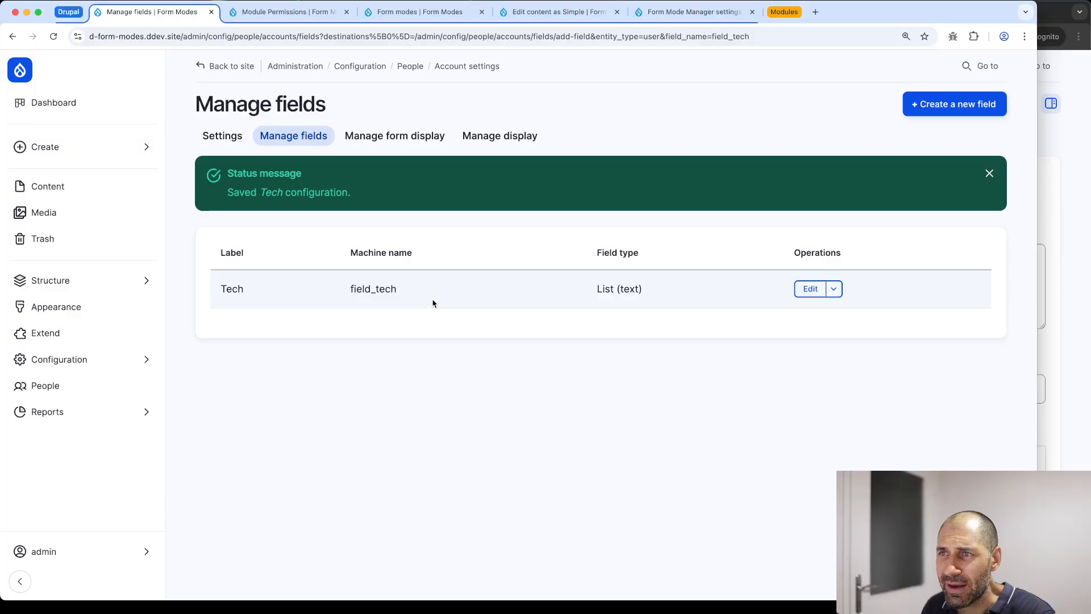
Review the user form display and check the Tech choices on the admin profile, leaving None
left_click(391, 137)
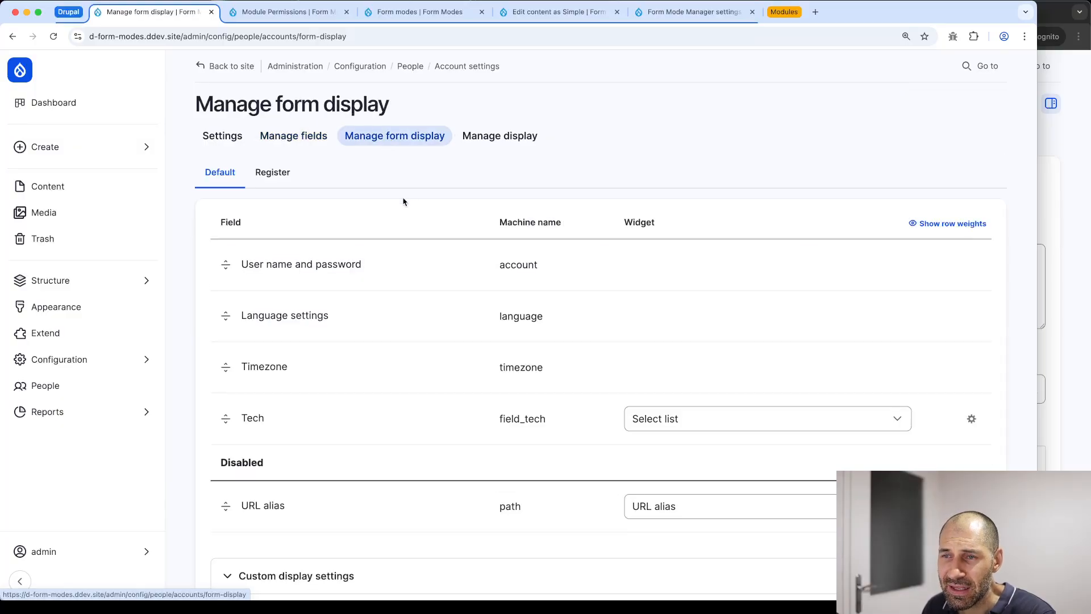
scroll(269, 425, "down", 1)
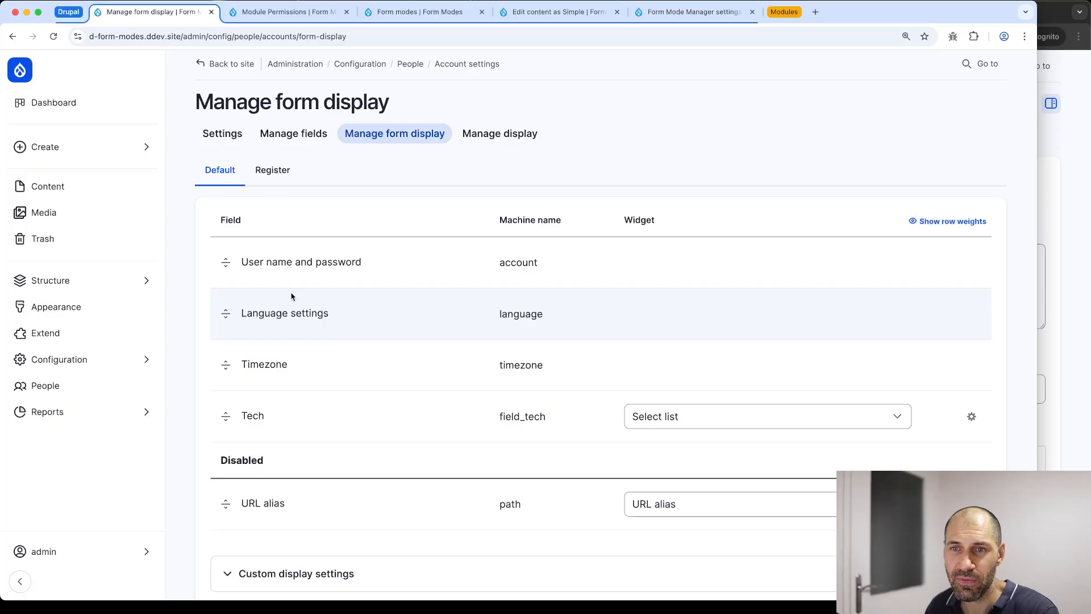
mouse_move(34, 551)
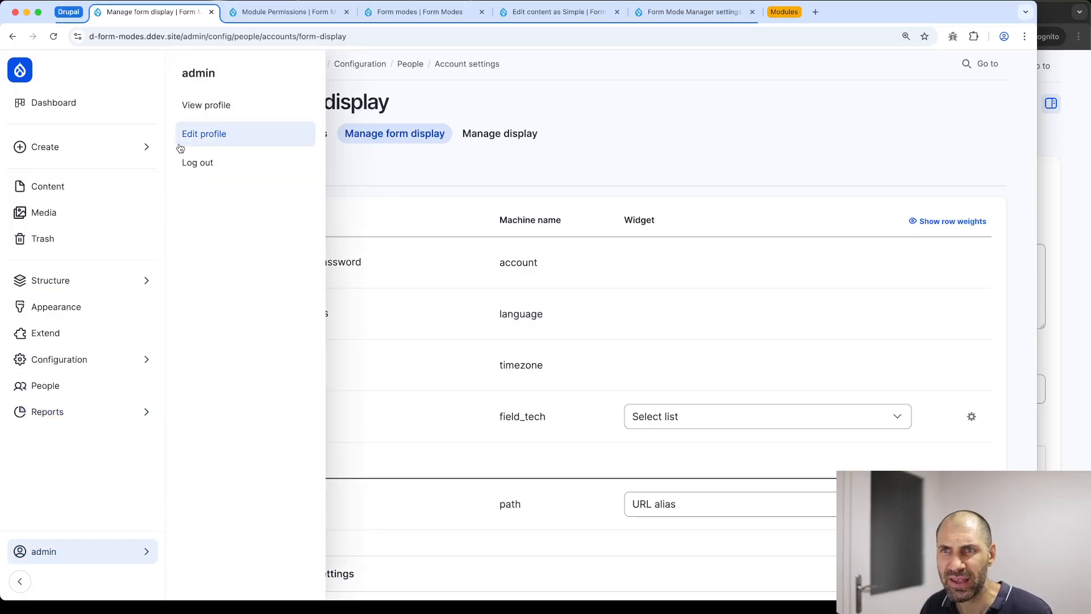
left_click(197, 136, "super")
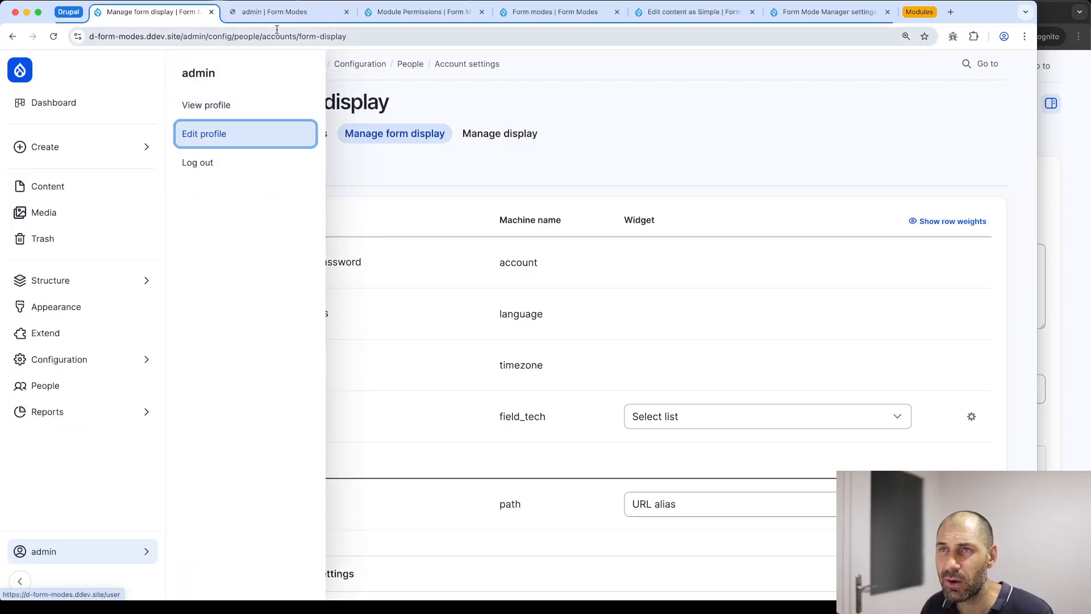
left_click(277, 12)
scroll(275, 341, "down", 10)
left_click(265, 474)
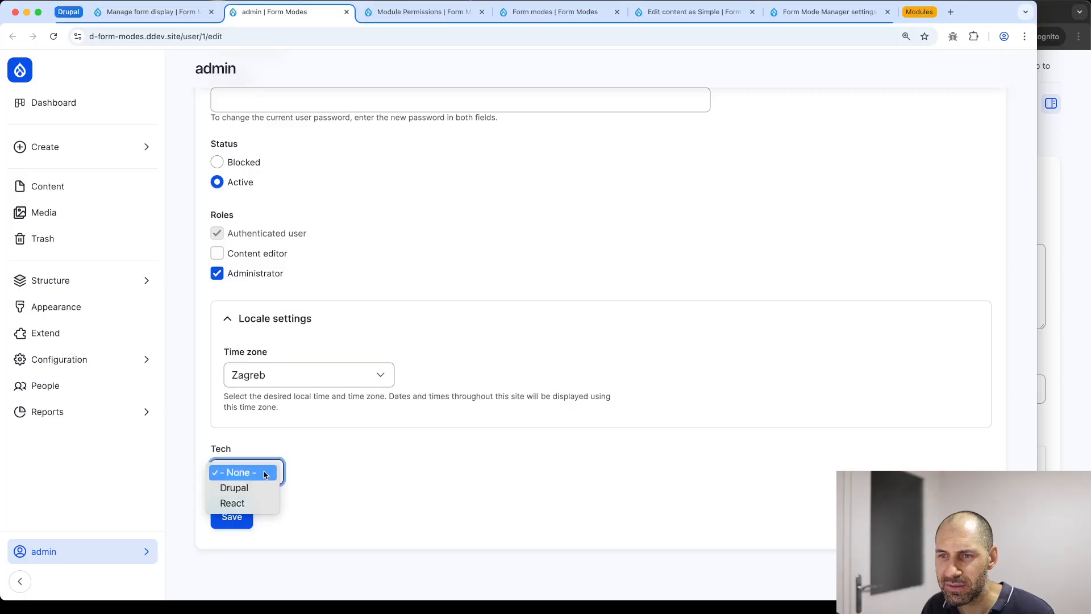
left_click(346, 481)
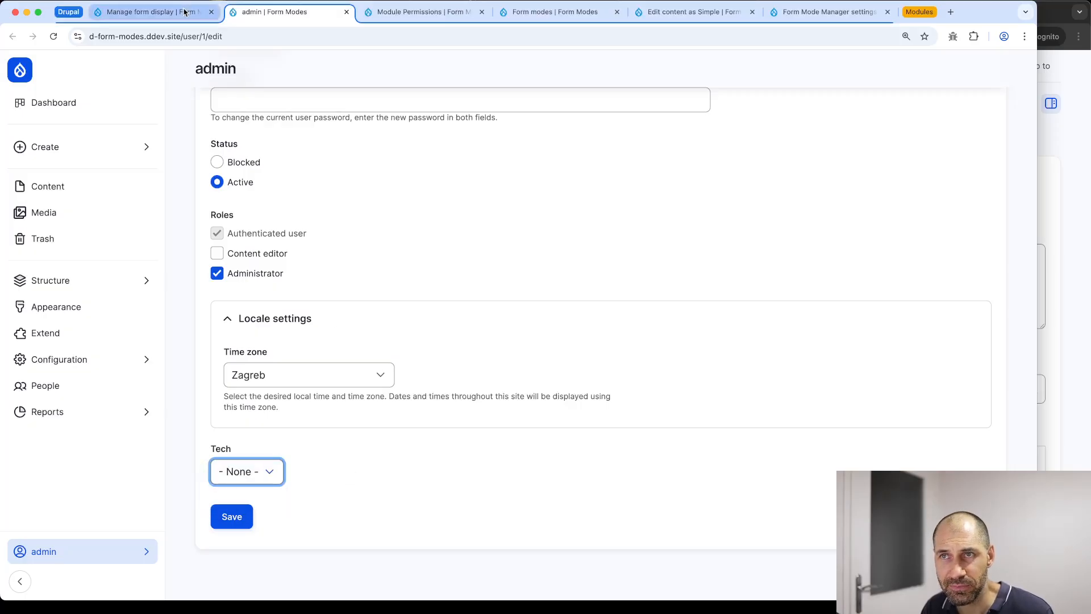
Compare the user Register and Default form displays, then open form mode management in a new tab
left_click(184, 12)
left_click(285, 181)
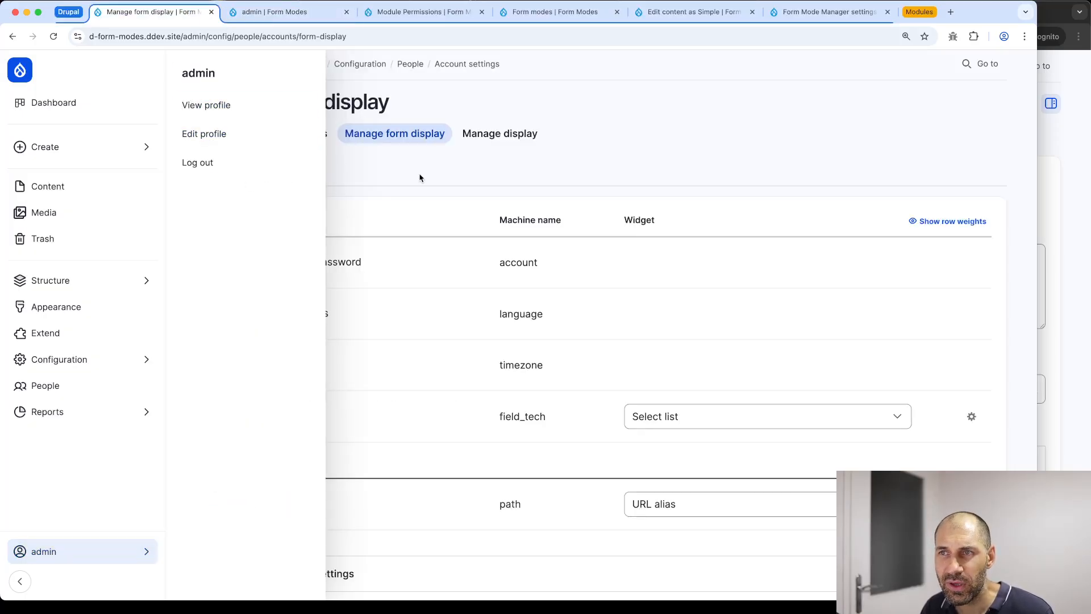
left_click(273, 172)
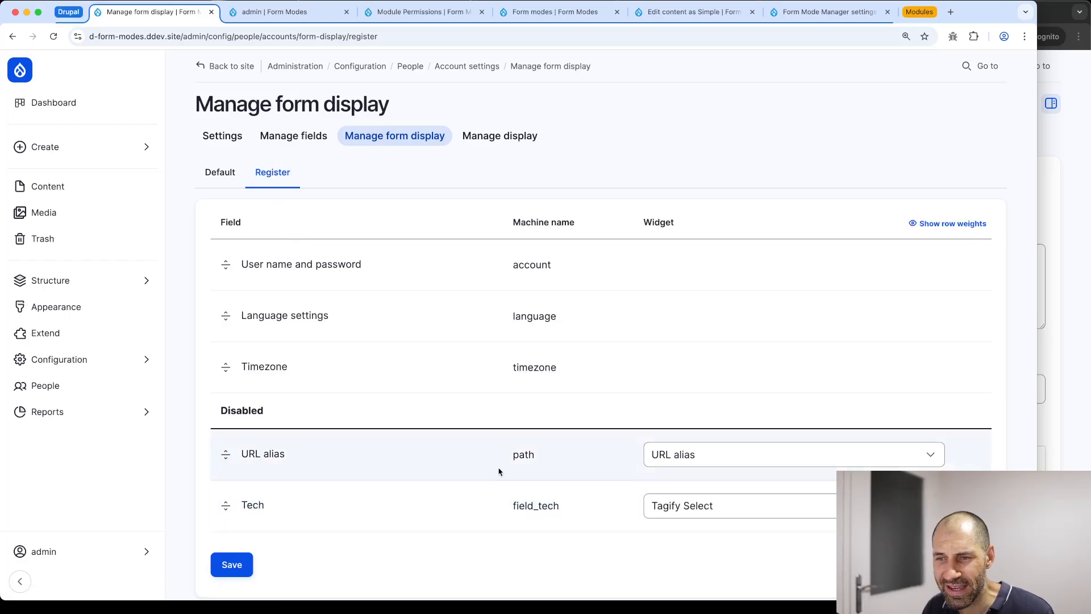
left_click(217, 177)
scroll(270, 471, "down", 3)
left_click(270, 471)
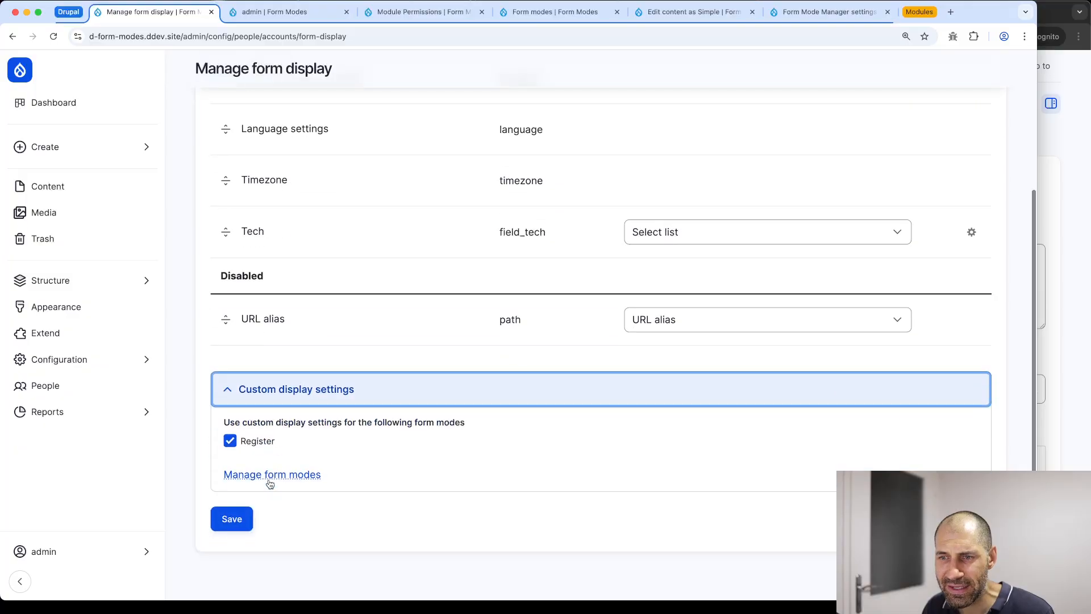
left_click(270, 472, "super")
Add a User form mode named Editor, enabled for User, save it, and open its form display
left_click(370, 14)
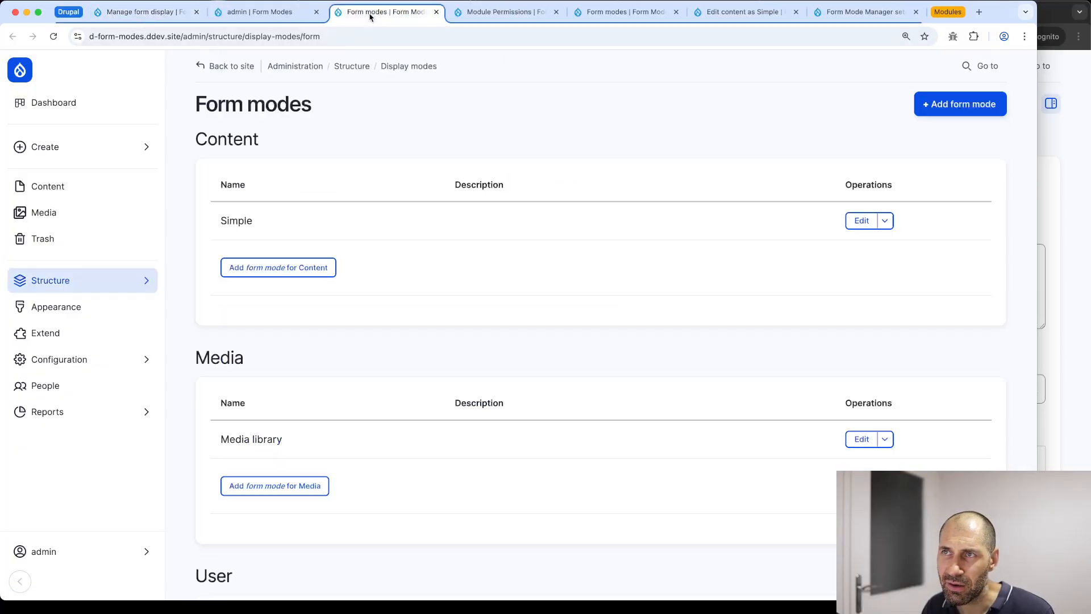
scroll(312, 198, "down", 4)
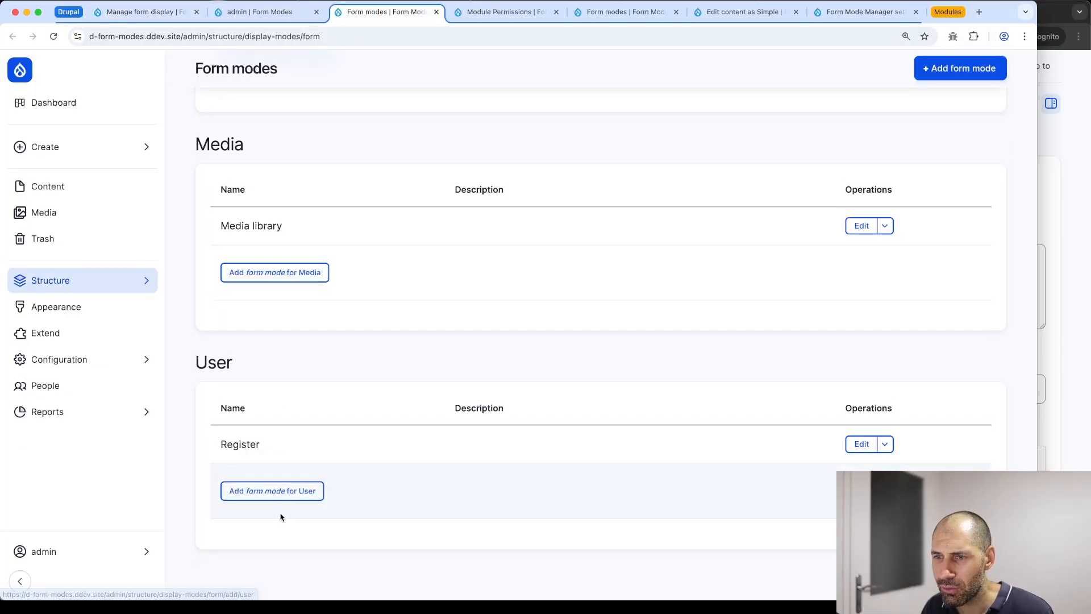
left_click(281, 491)
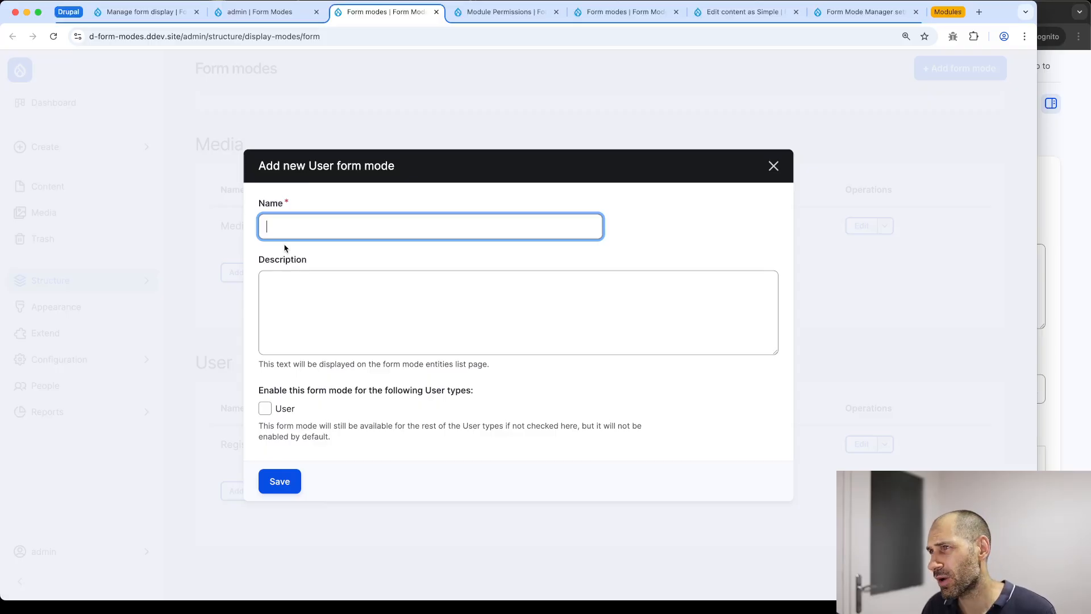
type("Editor")
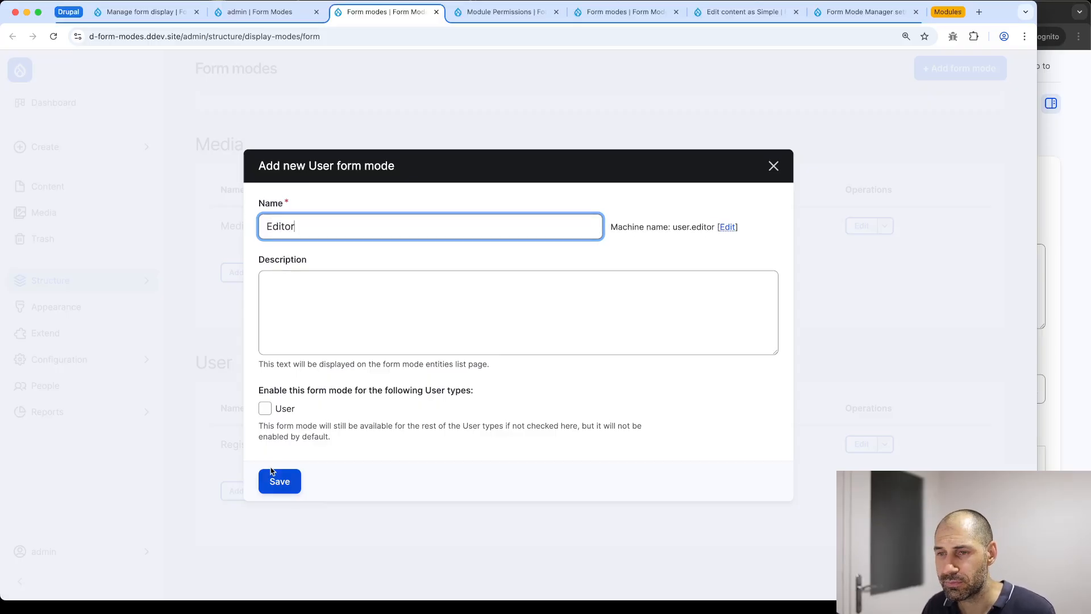
left_click(269, 412)
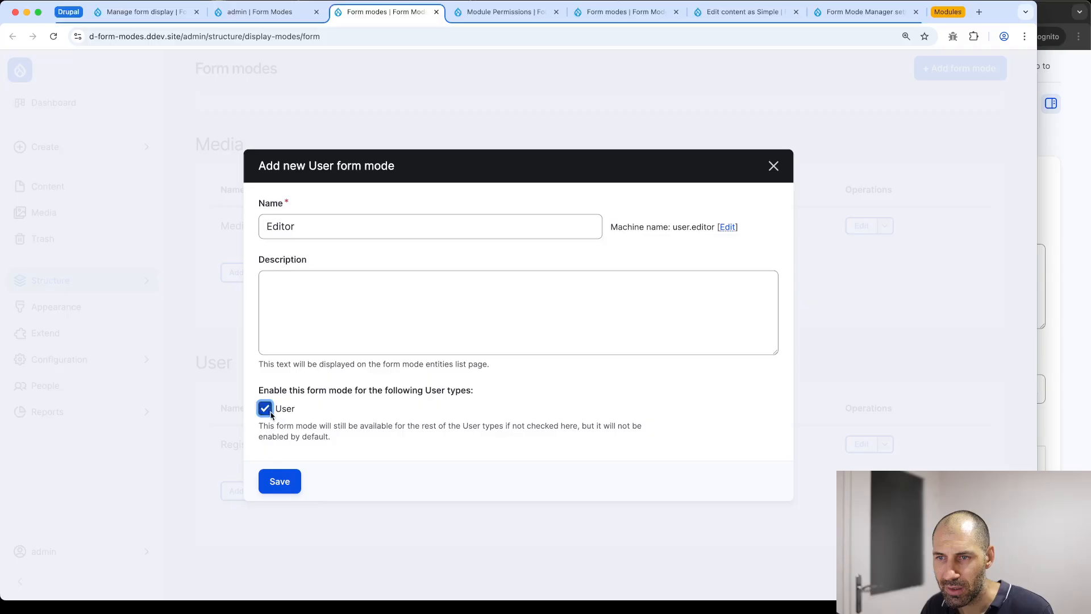
left_click(278, 482)
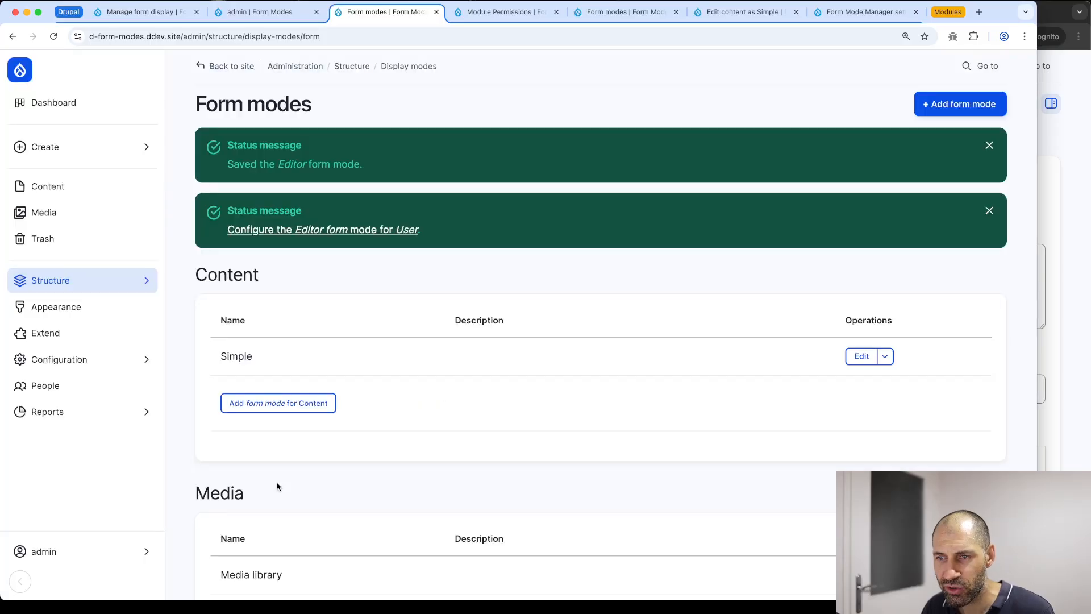
left_click(357, 229)
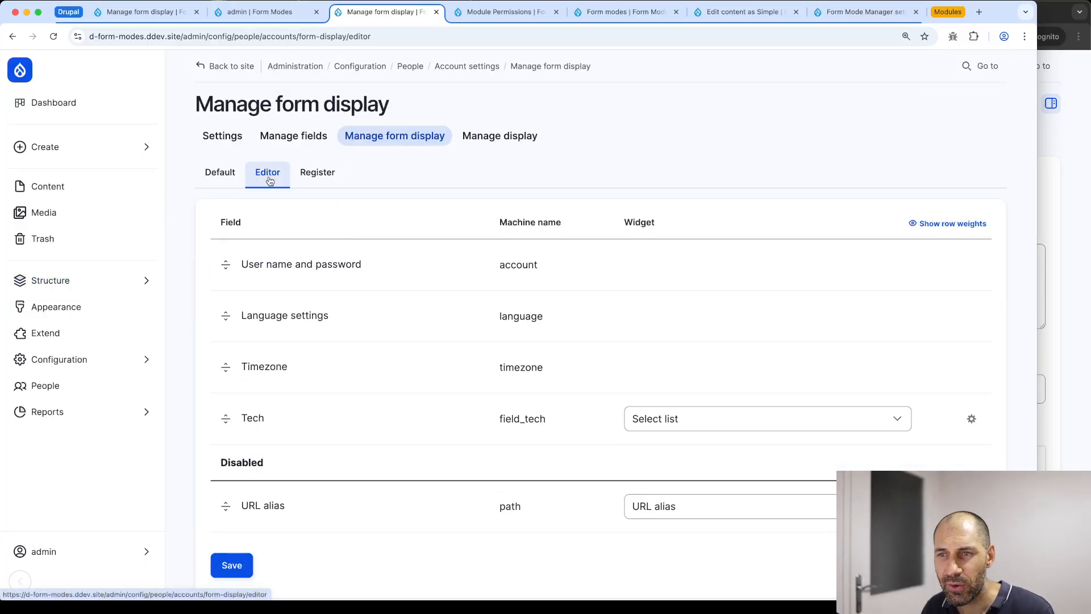
Save the Editor user form display with Tech as a select list and URL alias disabled
scroll(226, 392, "down", 2)
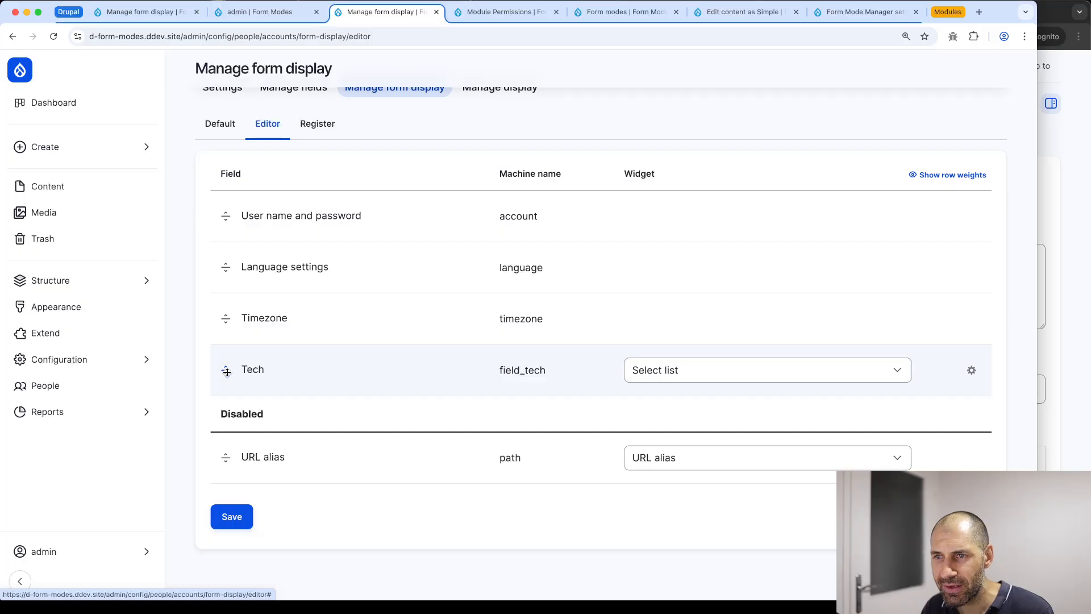
left_click(245, 520)
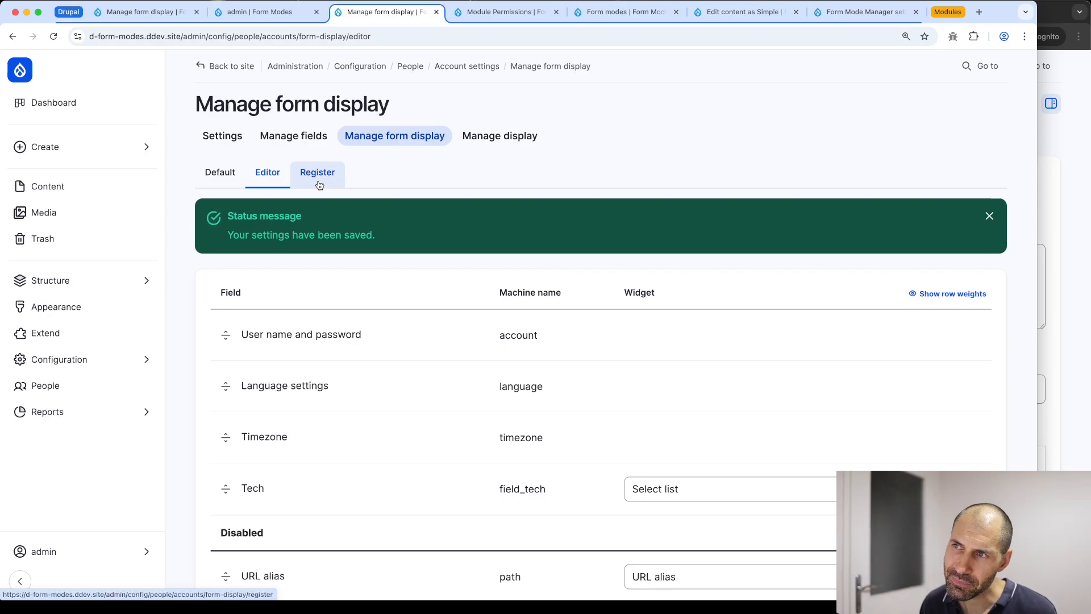
left_click(1049, 132)
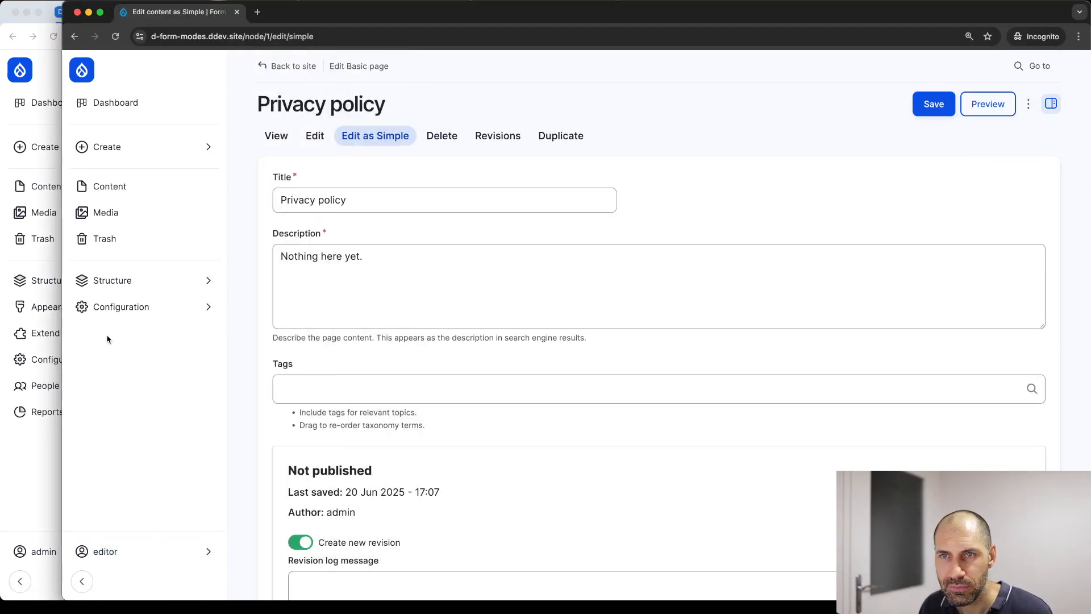
Log the editor account out in the incognito window and go back to the admin window
mouse_move(121, 554)
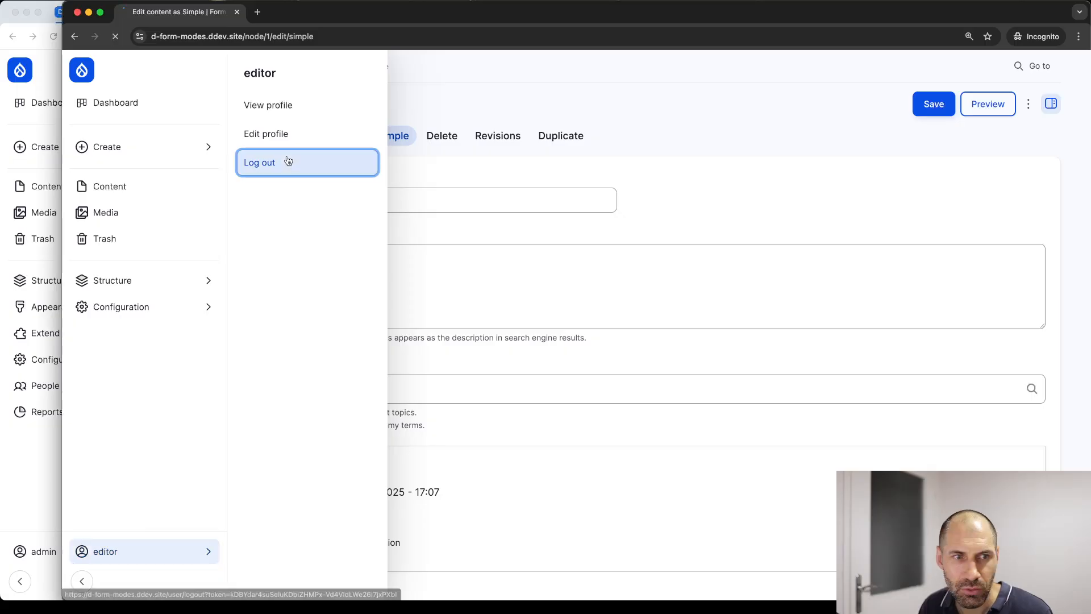
left_click(287, 161)
key("super+Tab")
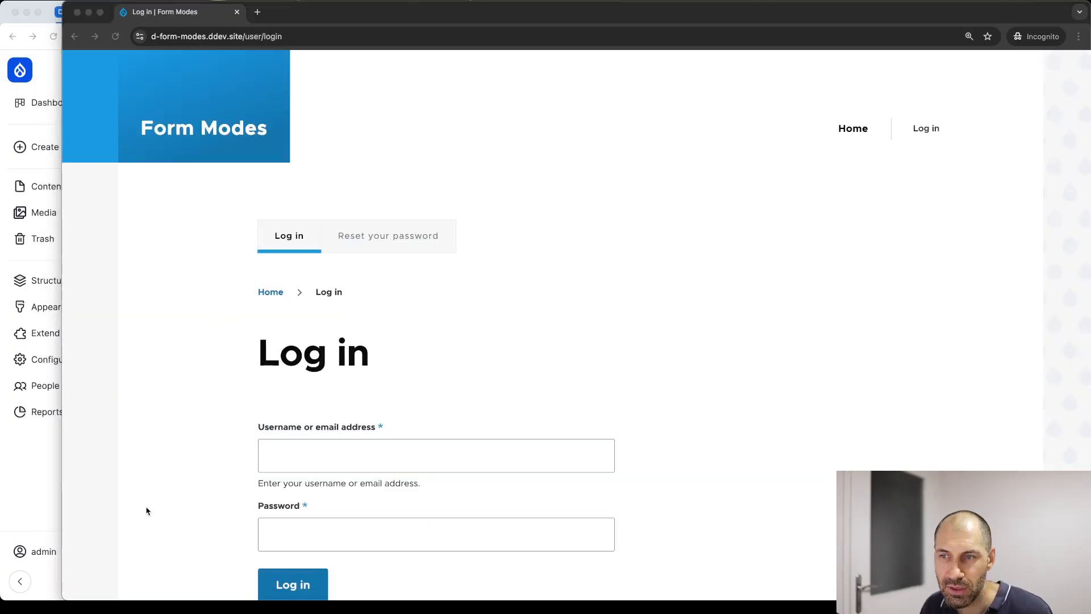
key("super+Tab")
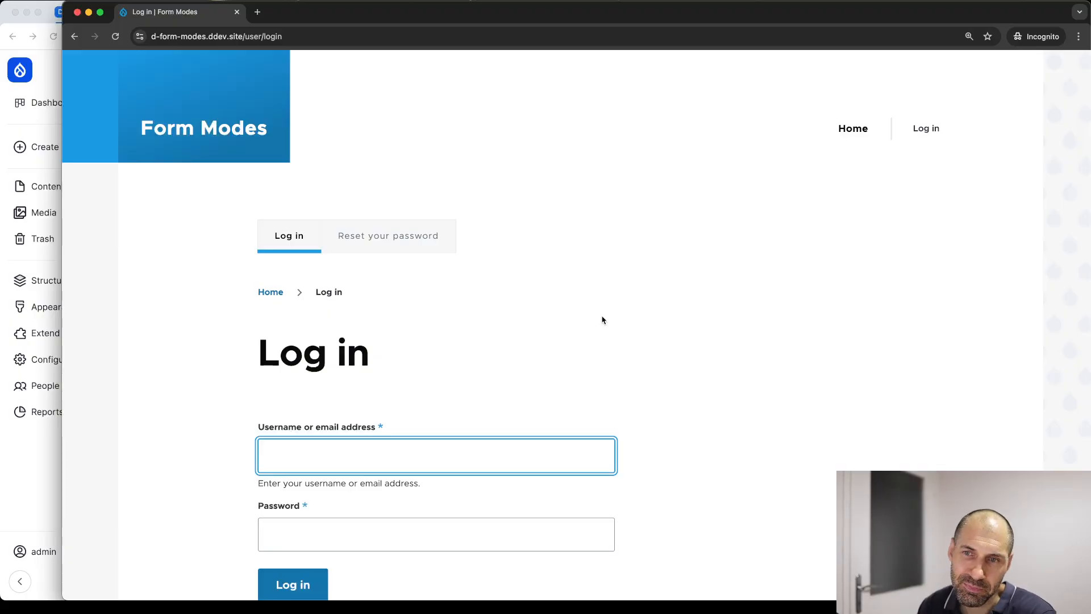
Return to the Form Mode Manager Module Permissions page in the admin window
left_click(36, 526)
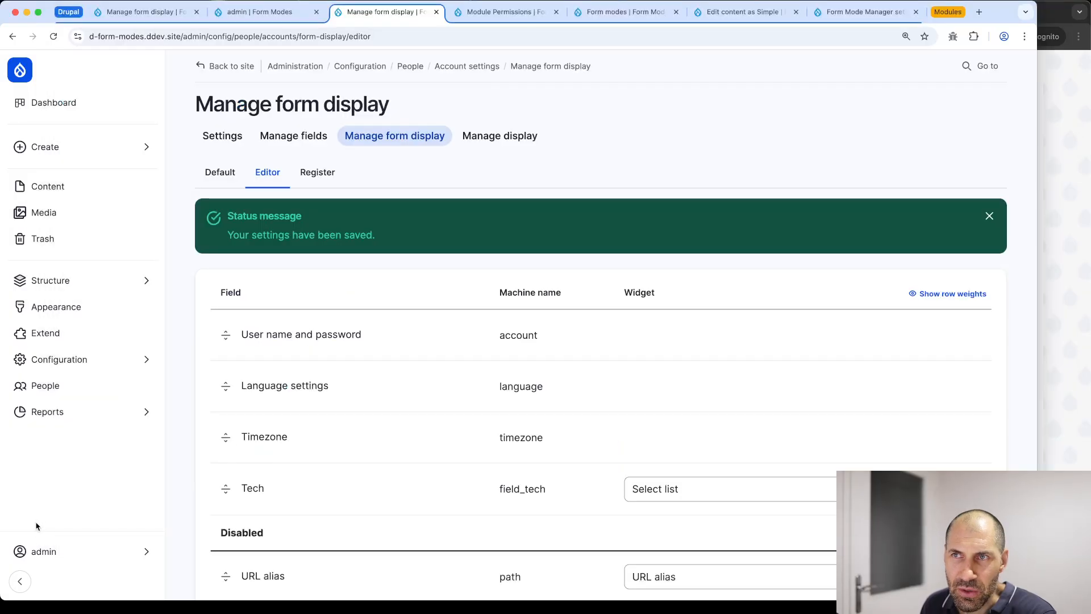
left_click(224, 14)
left_click(153, 21)
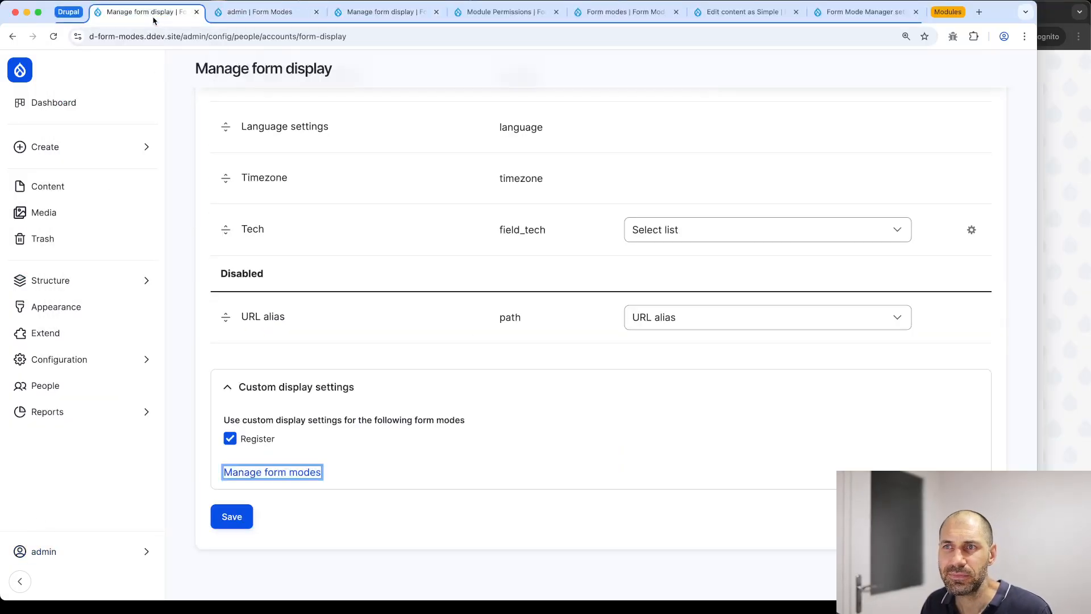
left_click(499, 14)
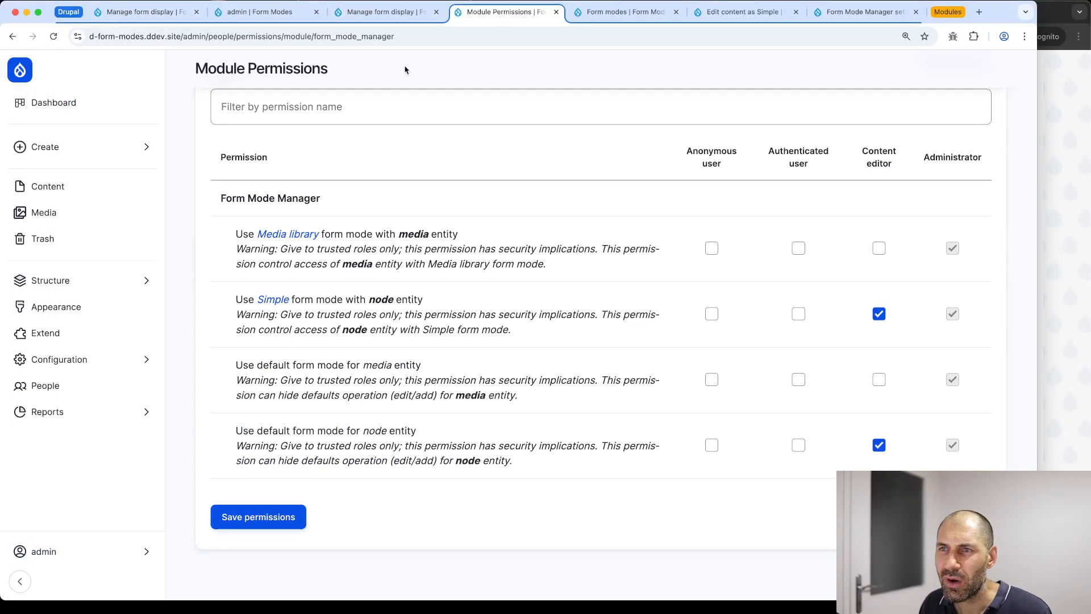
scroll(404, 69, "up", 5)
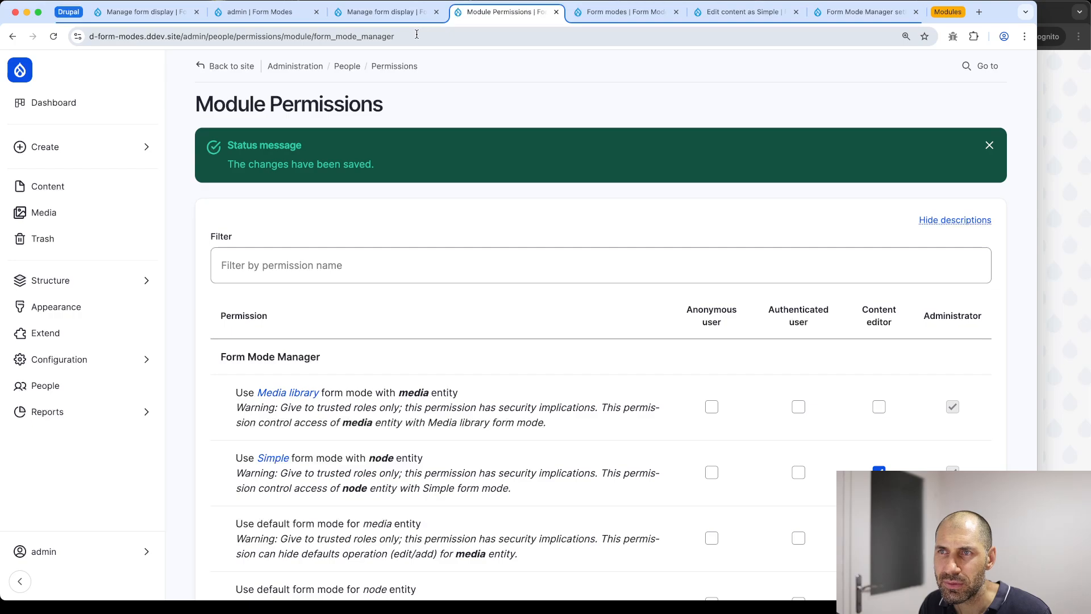
Filter Extend for 'form mode mana', open User Roles Assign settings, then go back
left_click(96, 334)
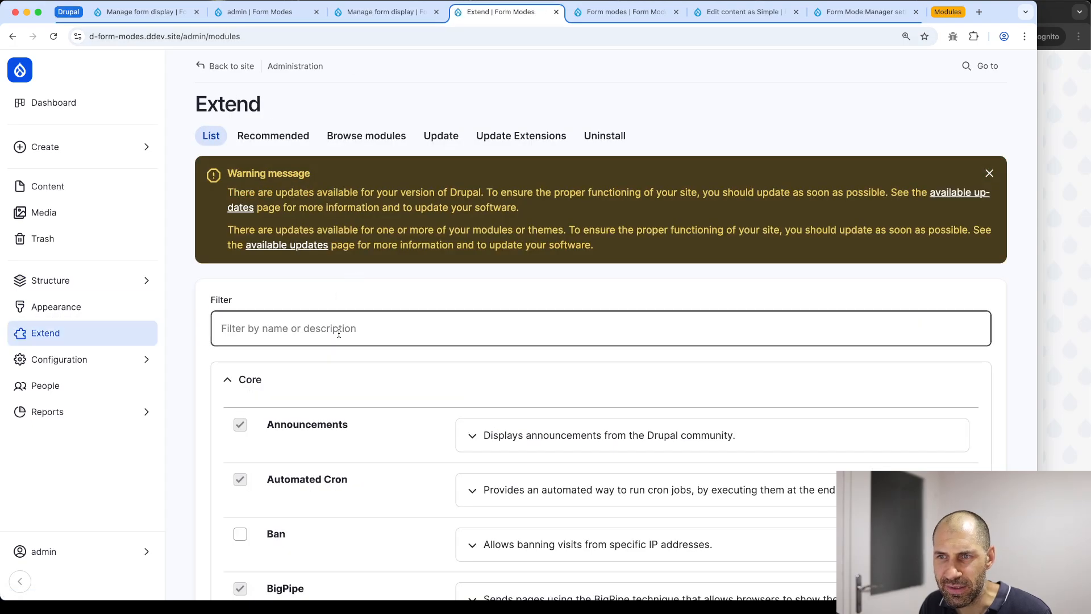
left_click(338, 333)
type("form mode")
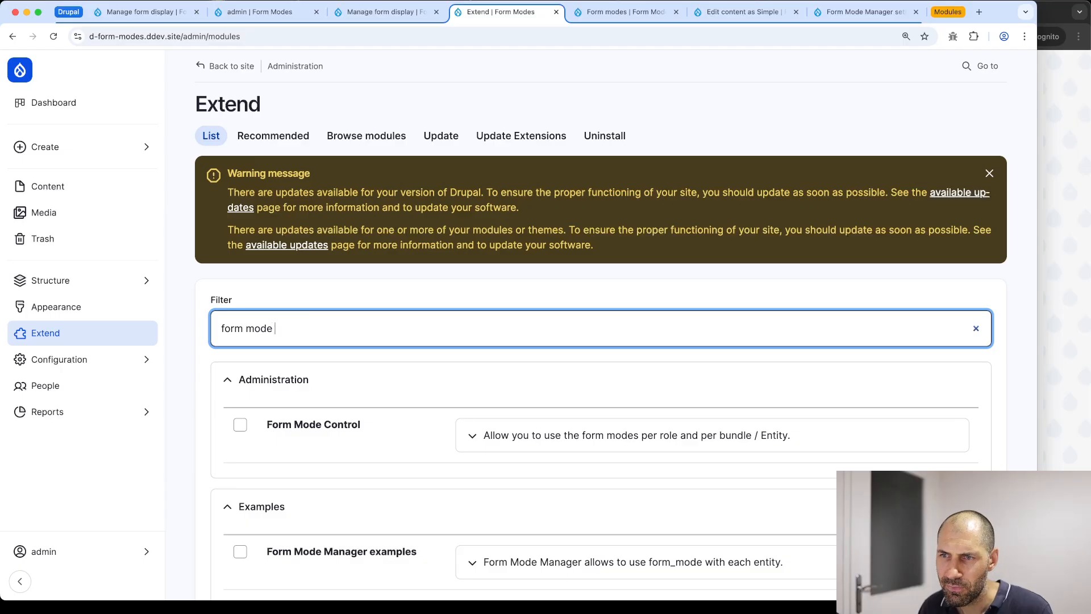
type(" manager")
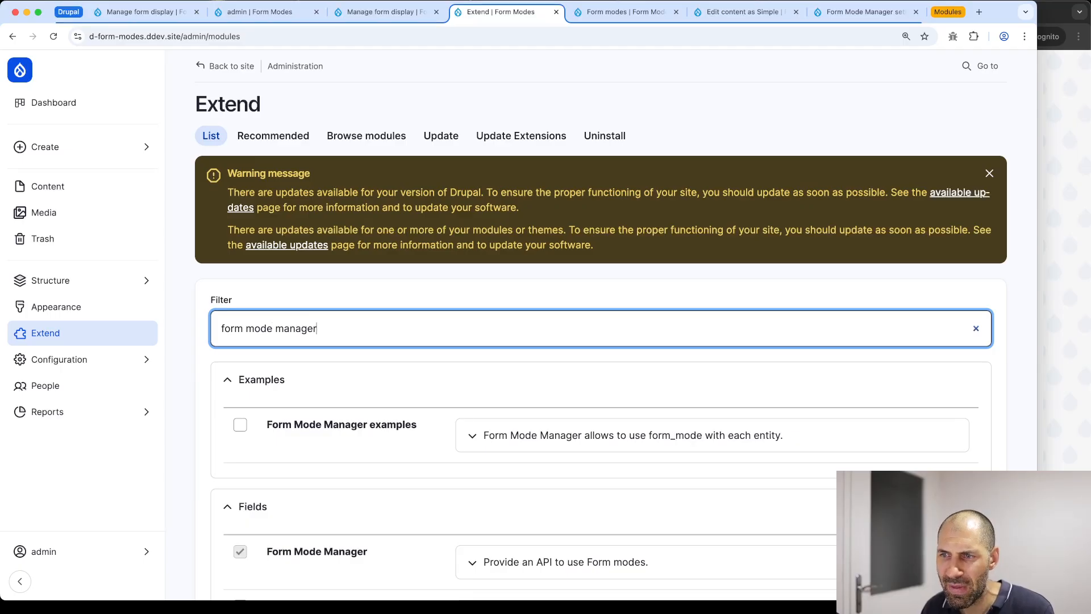
scroll(397, 468, "down", 5)
left_click(478, 444)
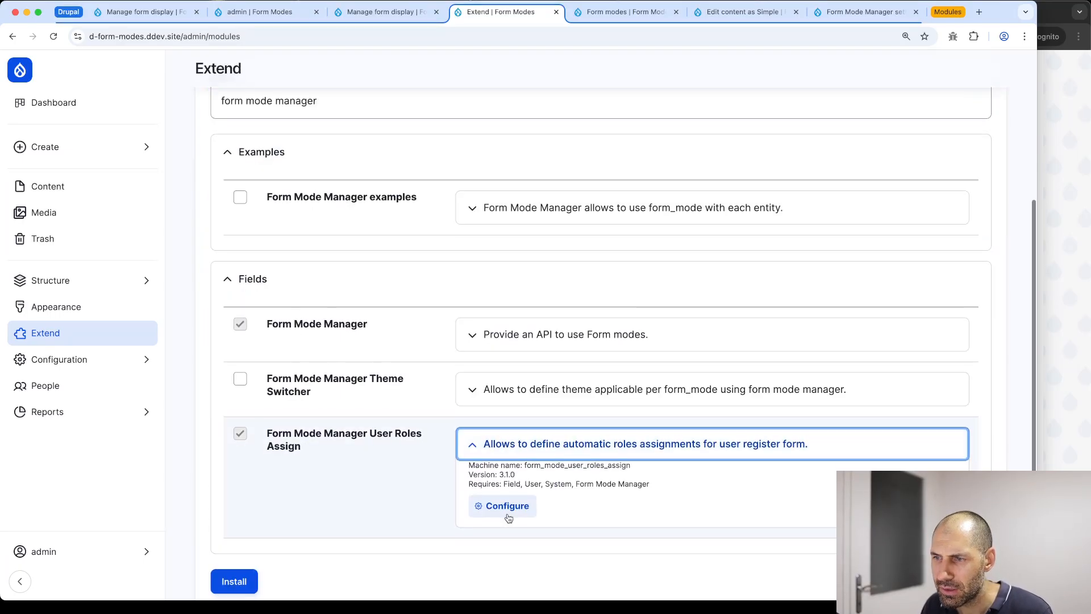
left_click(507, 508)
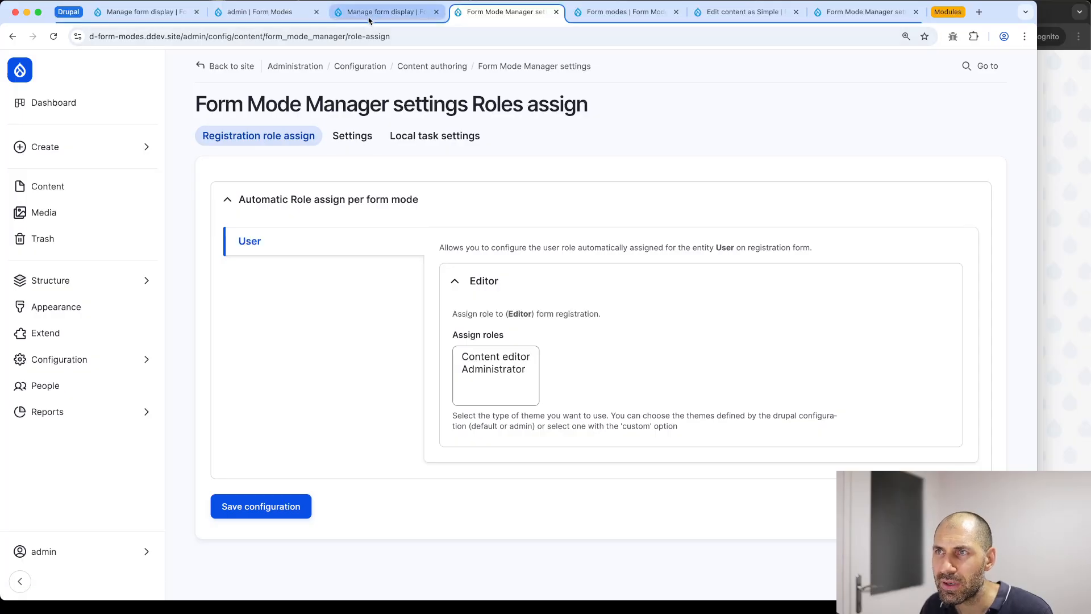
key("super+Left")
key("super+Left")
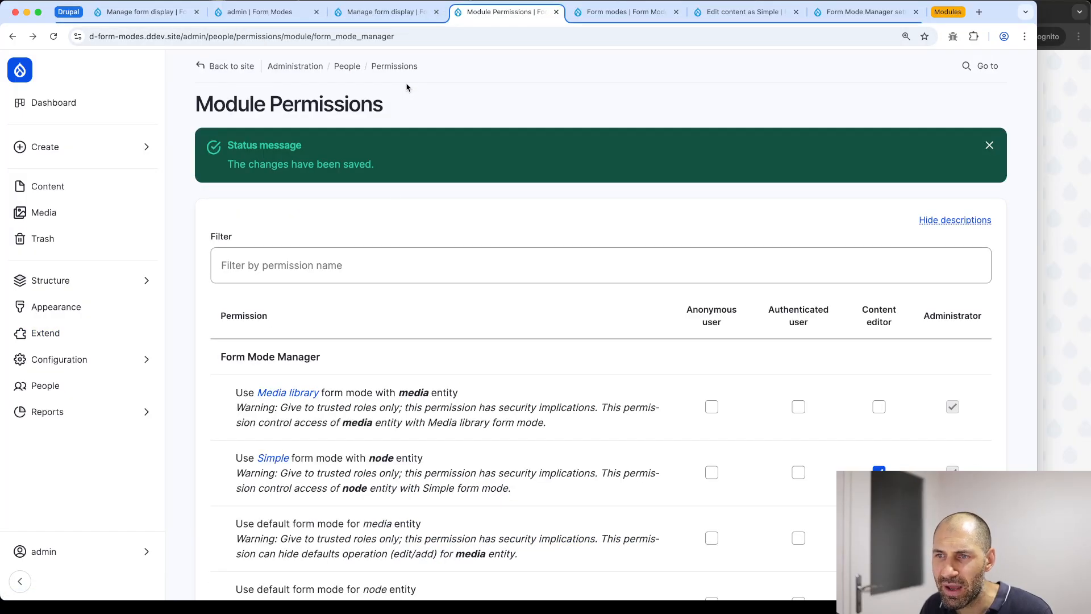
Reload Module Permissions and grant anonymous users the Editor user form mode
key("super+r")
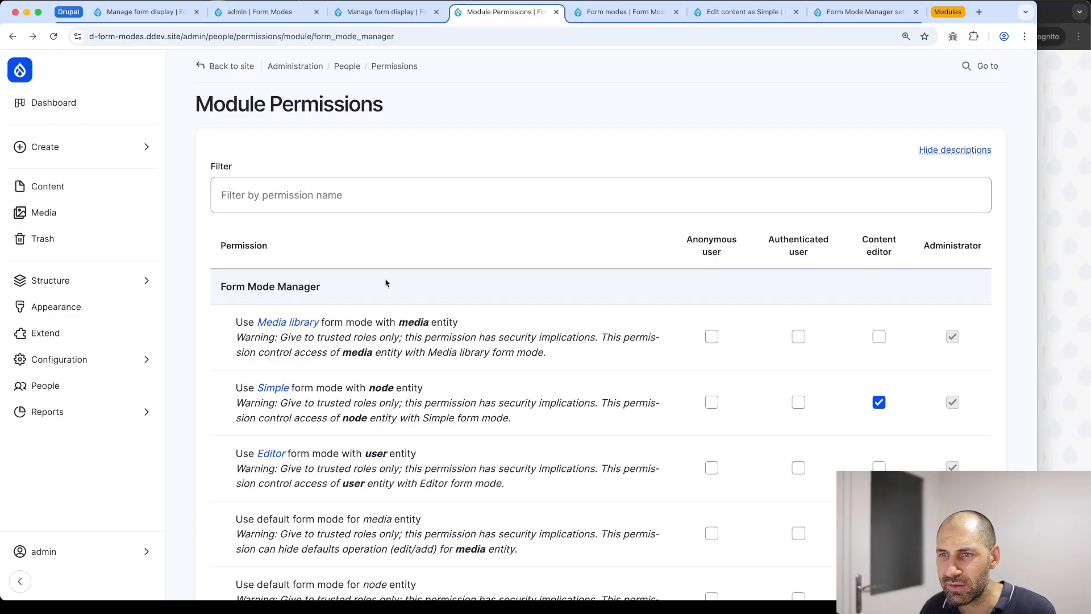
scroll(386, 283, "down", 5)
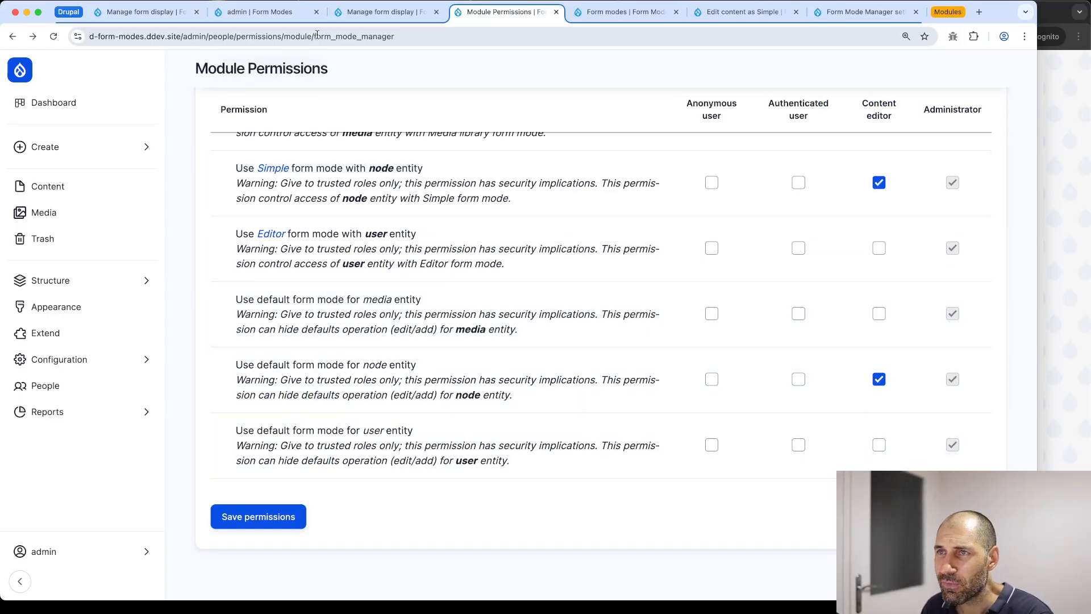
scroll(404, 230, "up", 2)
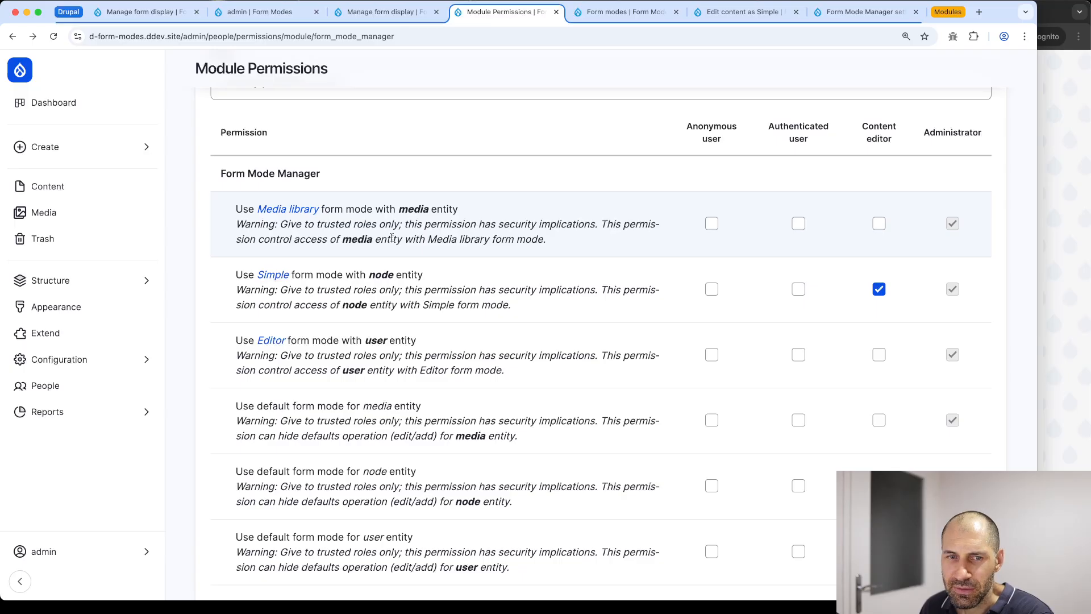
scroll(318, 261, "down", 1)
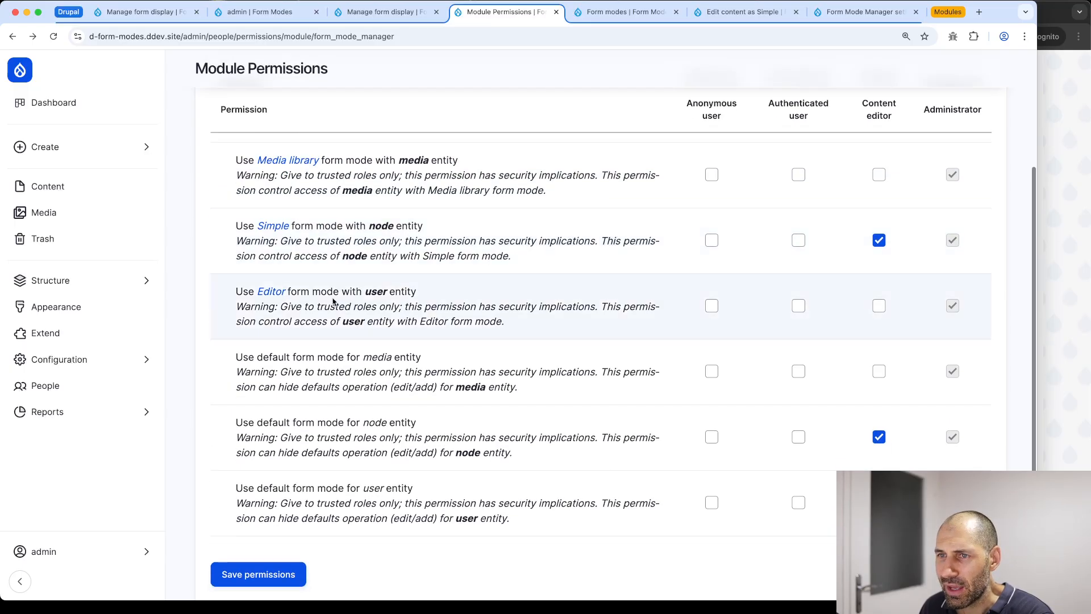
left_click_drag(235, 292, 451, 294)
left_click(450, 294)
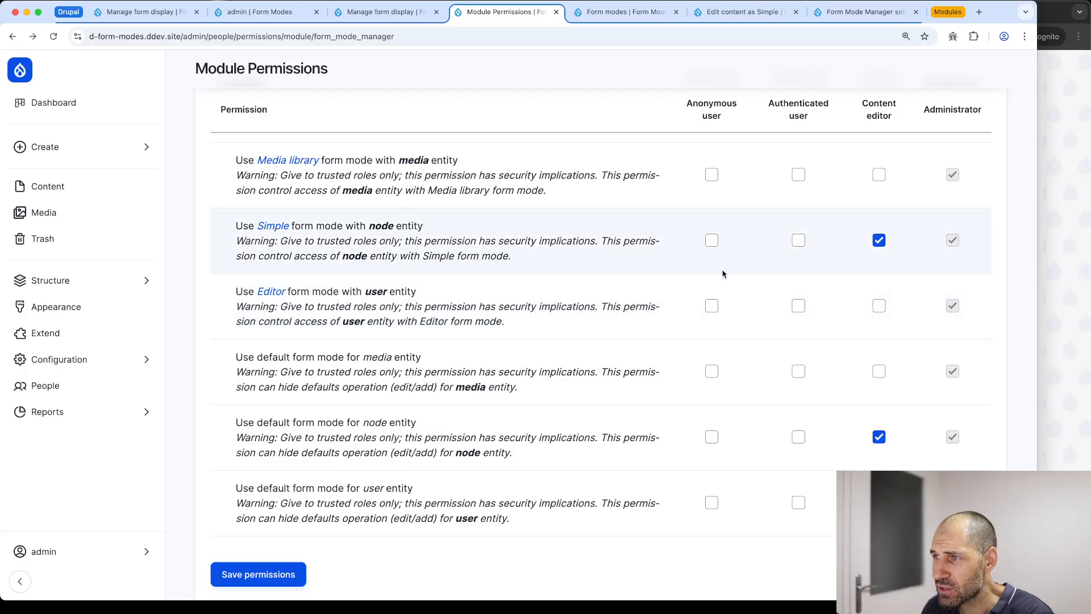
left_click(711, 309)
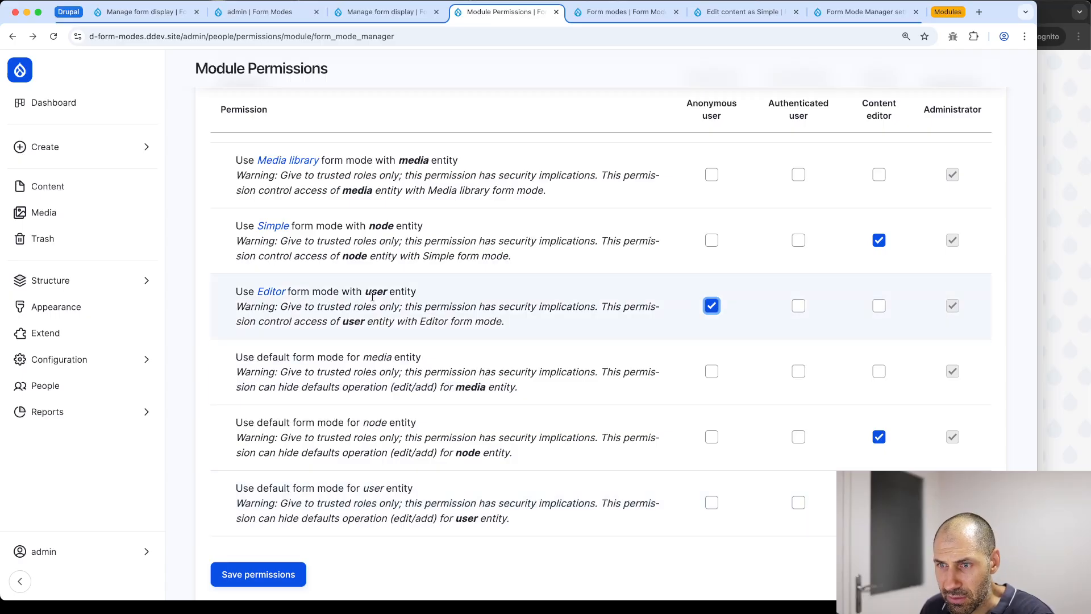
Grant authenticated users the default user form mode and save the permissions
scroll(347, 398, "down", 2)
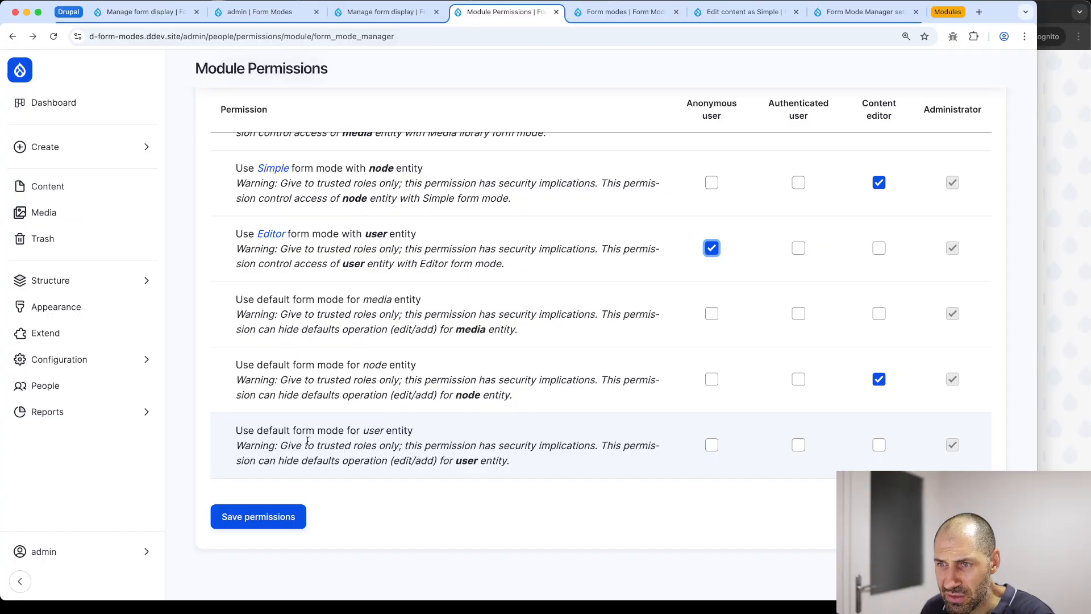
left_click(798, 445)
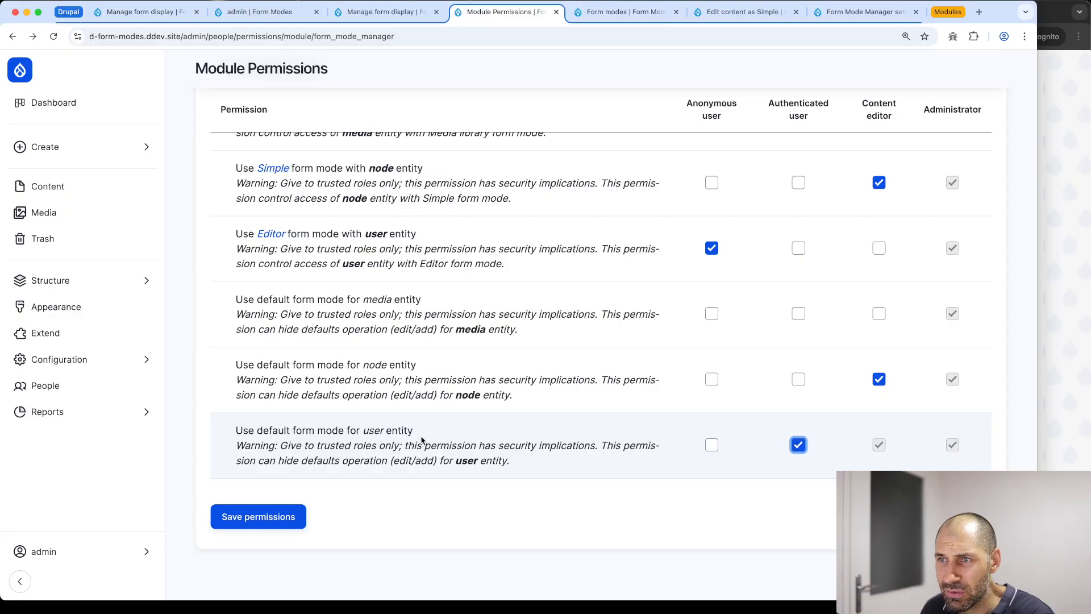
scroll(434, 432, "up", 3)
scroll(341, 454, "down", 4)
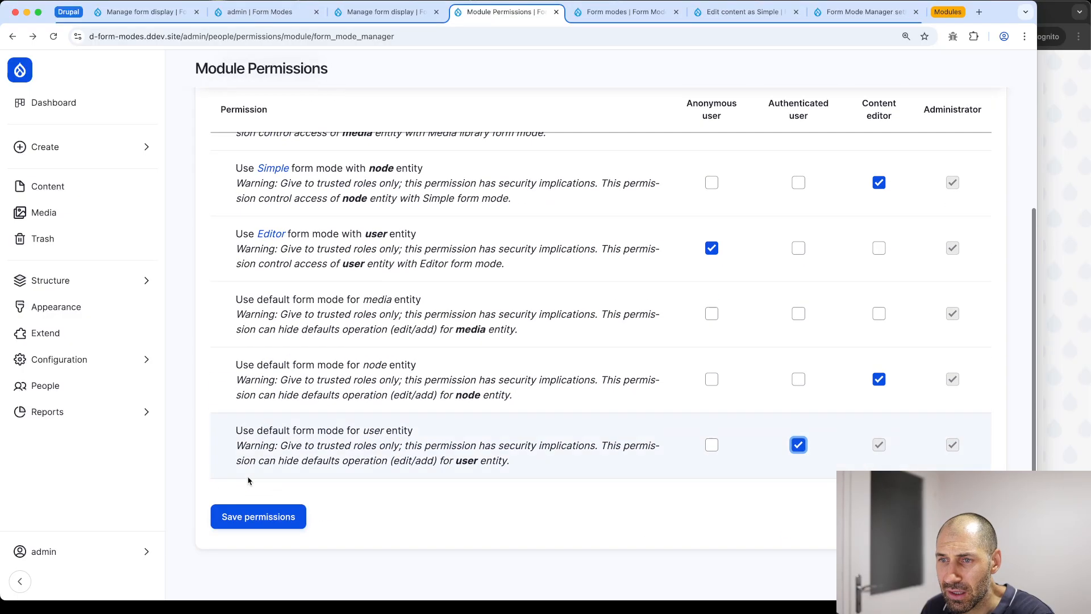
left_click(237, 521)
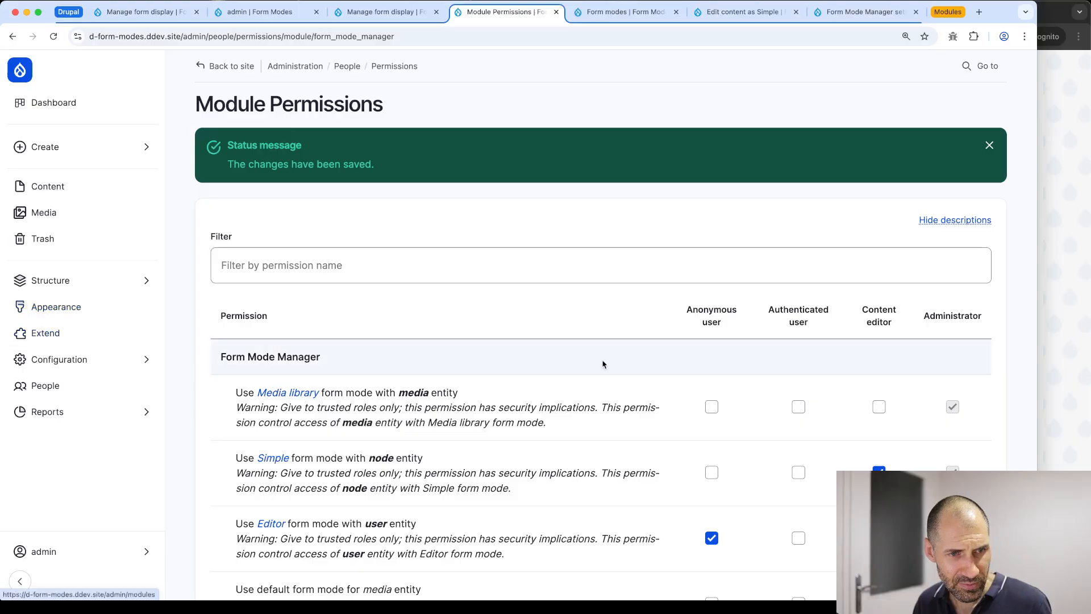
Also grant anonymous users the default user form mode and save permissions again
scroll(603, 364, "down", 5)
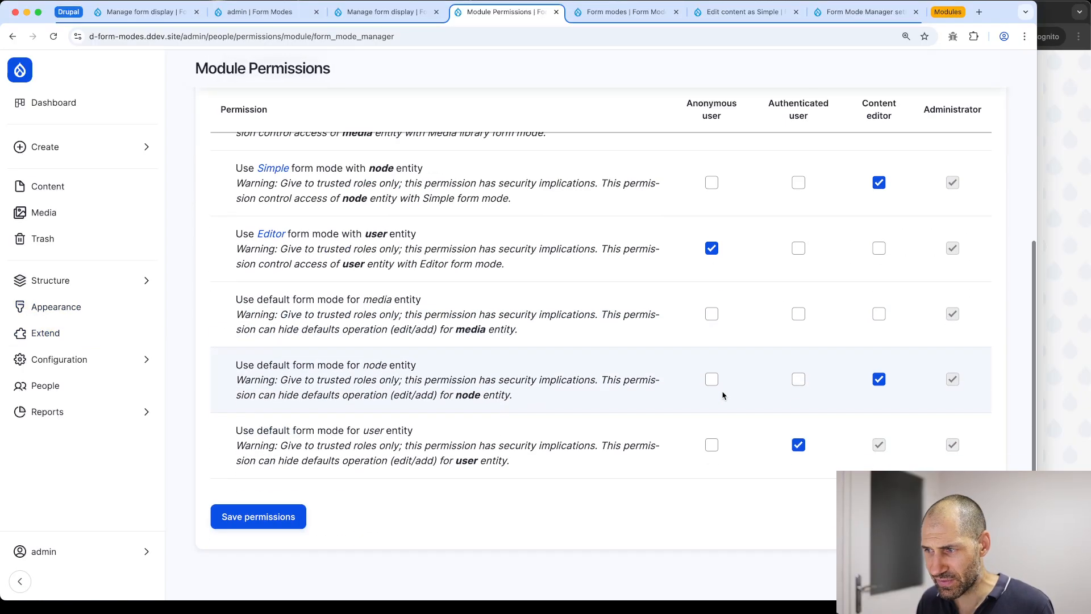
left_click(712, 446)
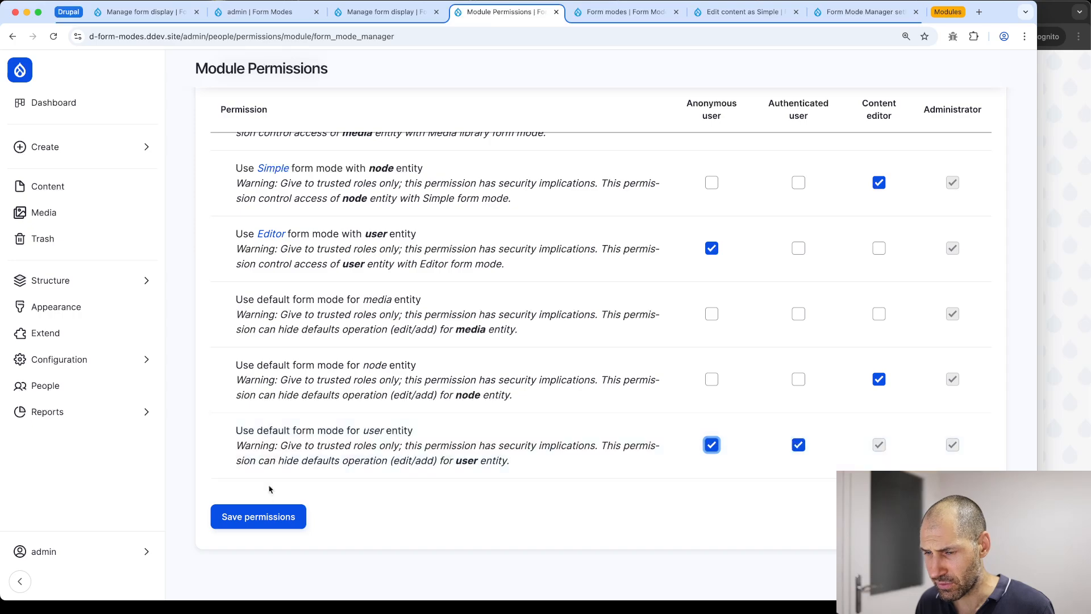
left_click(277, 516)
scroll(277, 514, "down", 2)
scroll(278, 514, "down", 3)
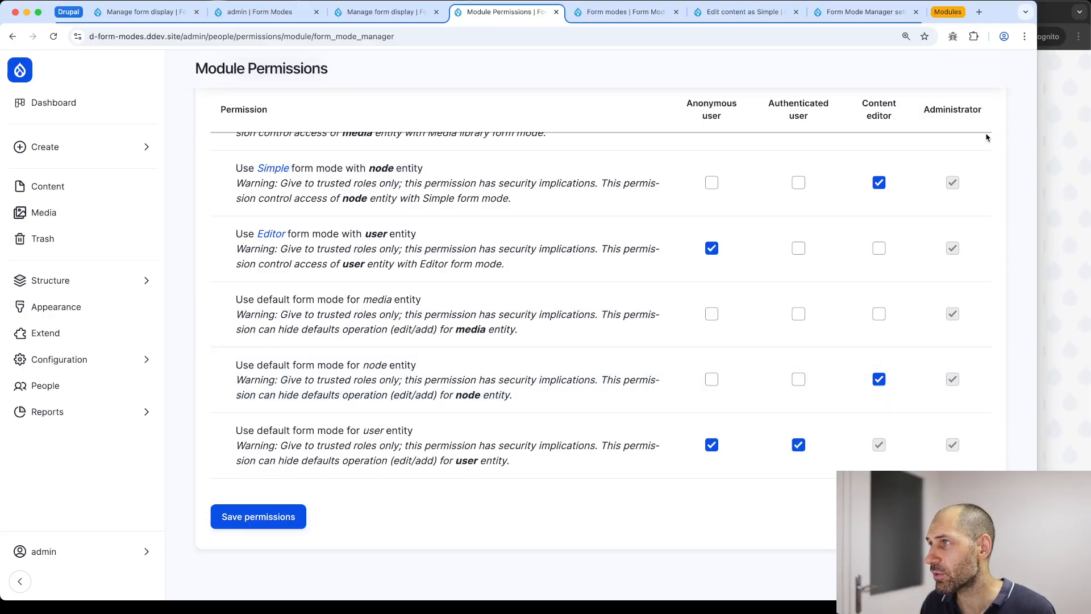
left_click(1059, 160)
Reload the login page and try Create new account as Editor, which throws a fmm_editor class error
key("super+r")
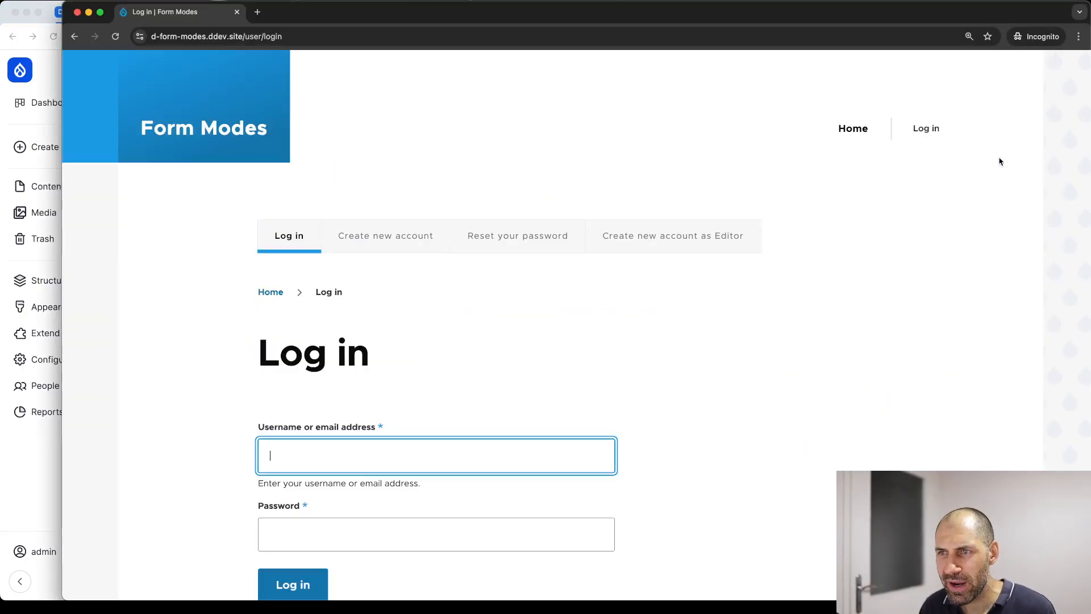
left_click(369, 245)
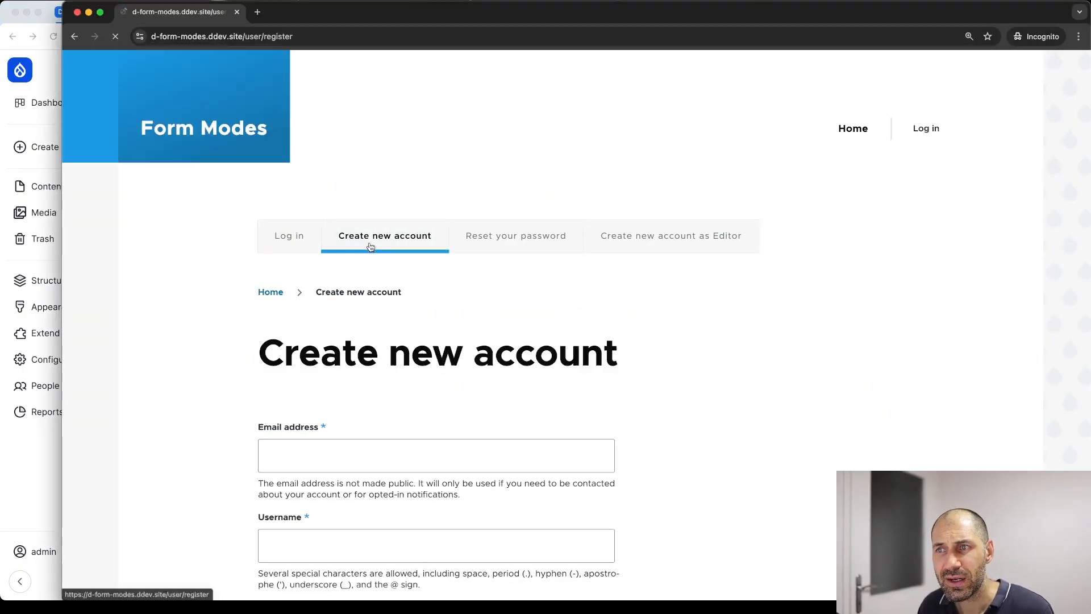
scroll(518, 325, "down", 5)
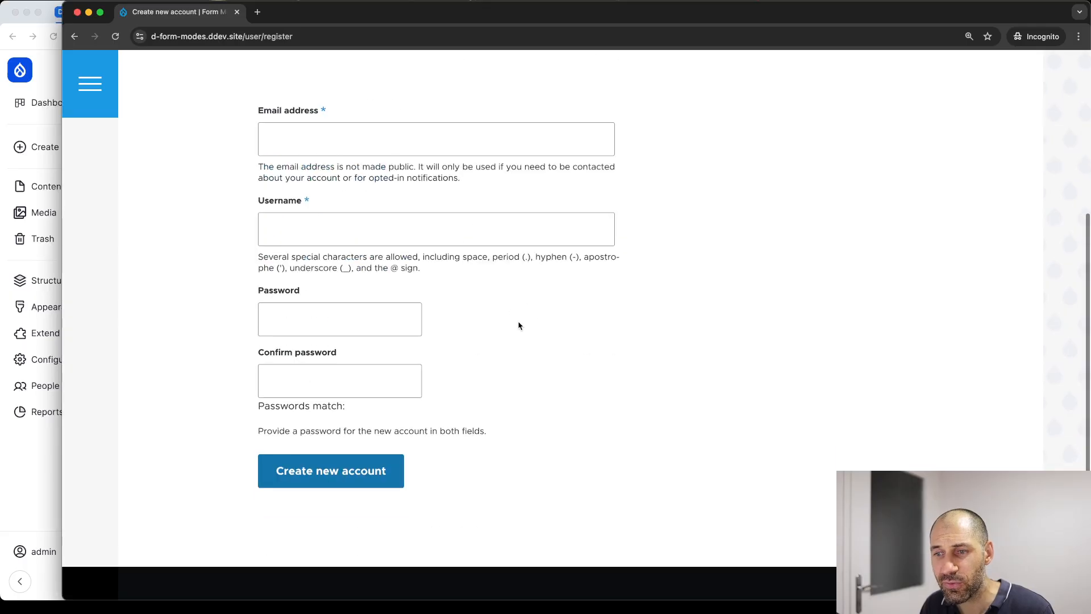
scroll(341, 352, "up", 5)
left_click(672, 244)
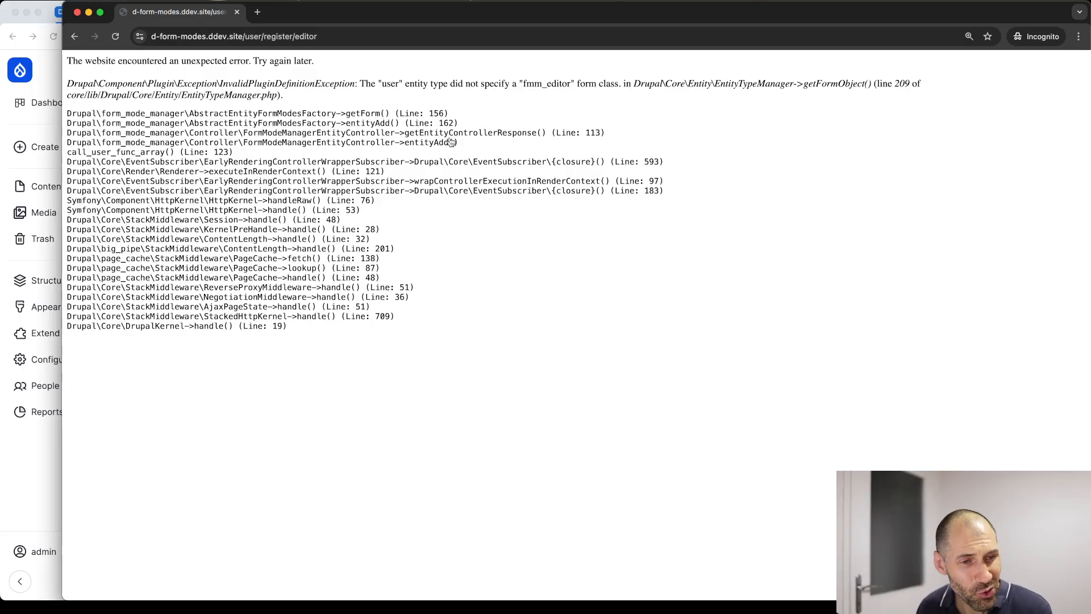
key("super+Tab")
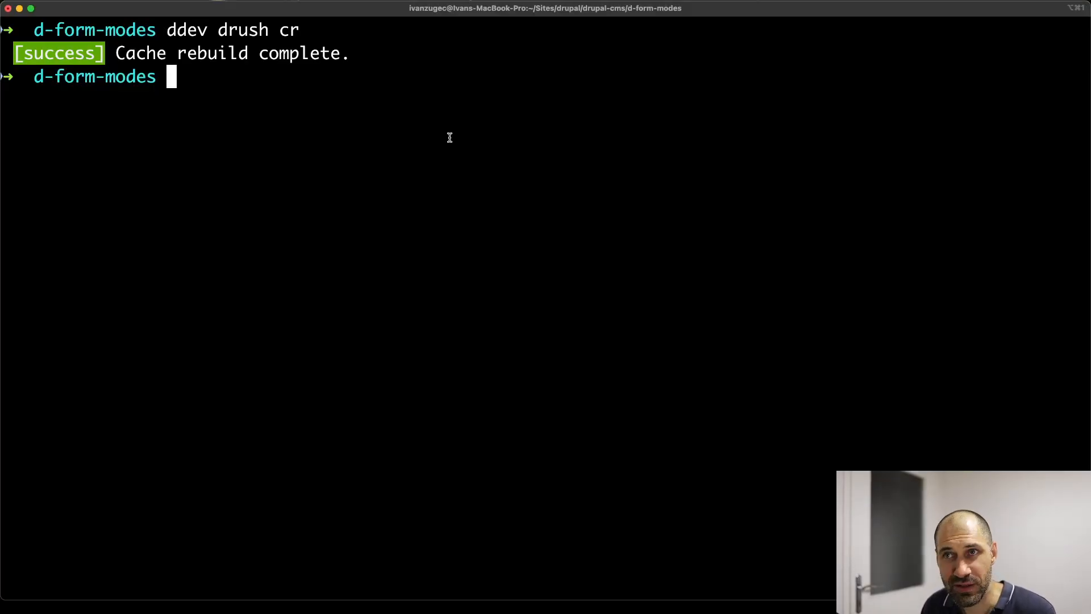
Rerun 'ddev drush cr' and reload the Editor registration page in the browser
key("Up")
key("Return")
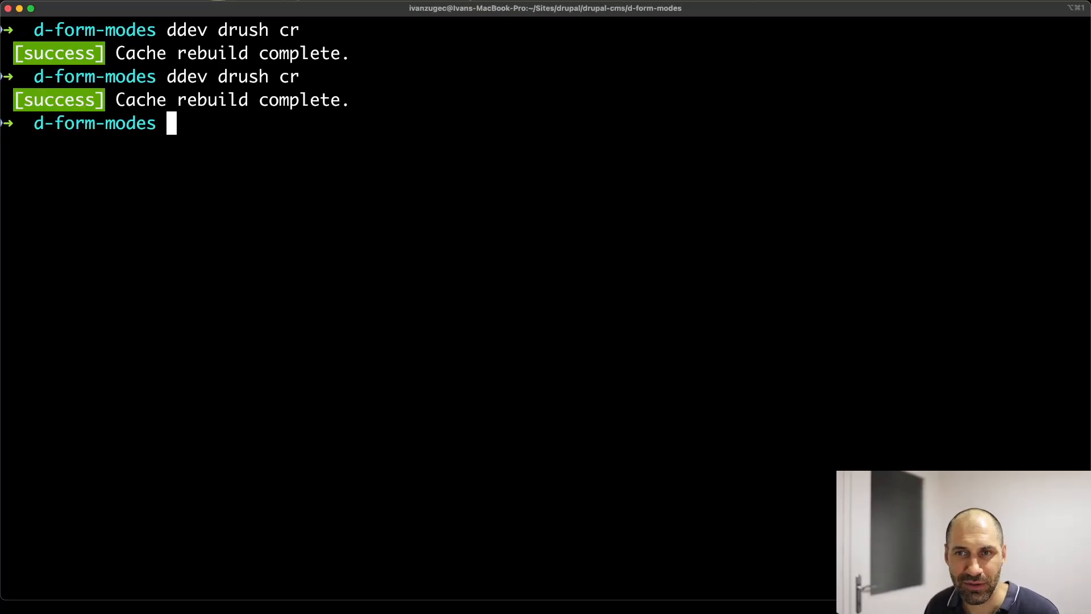
key("super+Tab")
key("super+r")
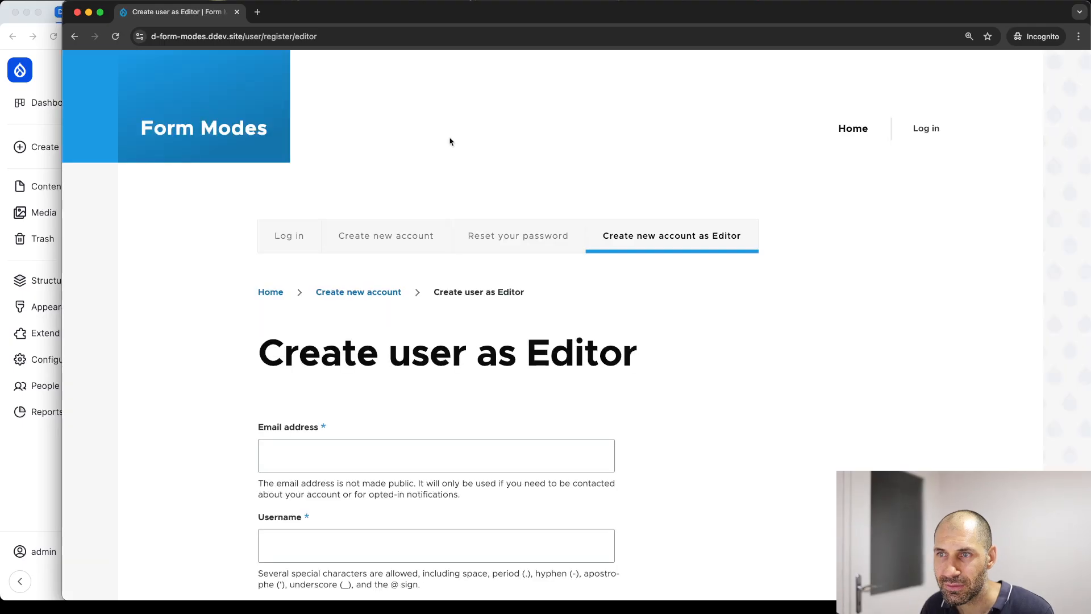
Inspect the Create user as Editor form and its Tech options, leaving Tech on None
scroll(452, 161, "down", 10)
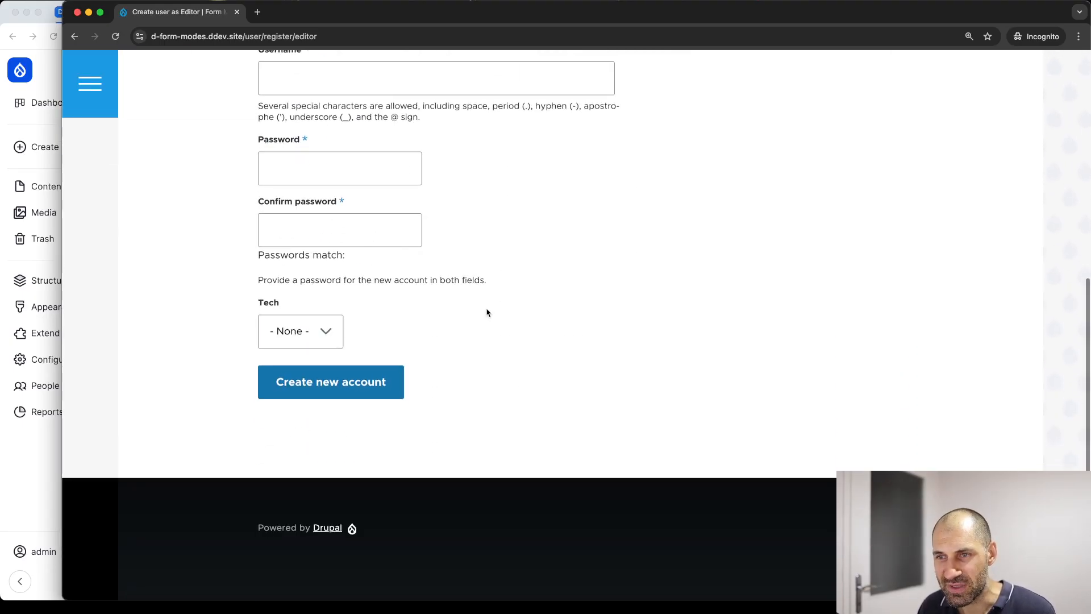
scroll(488, 311, "up", 1)
left_click(287, 354)
left_click(263, 321)
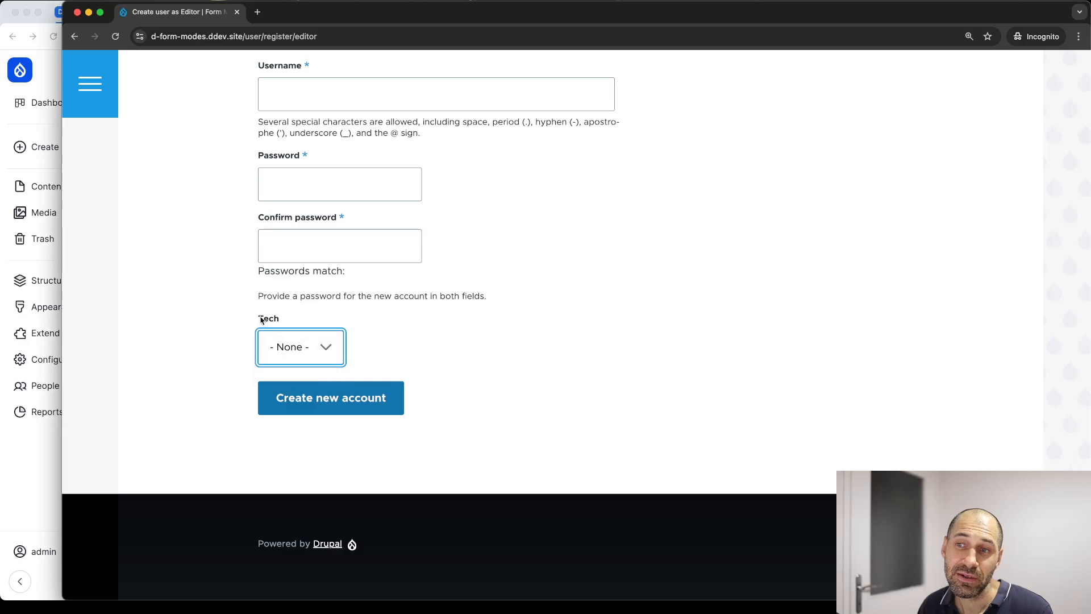
left_click(294, 317)
left_click(308, 357)
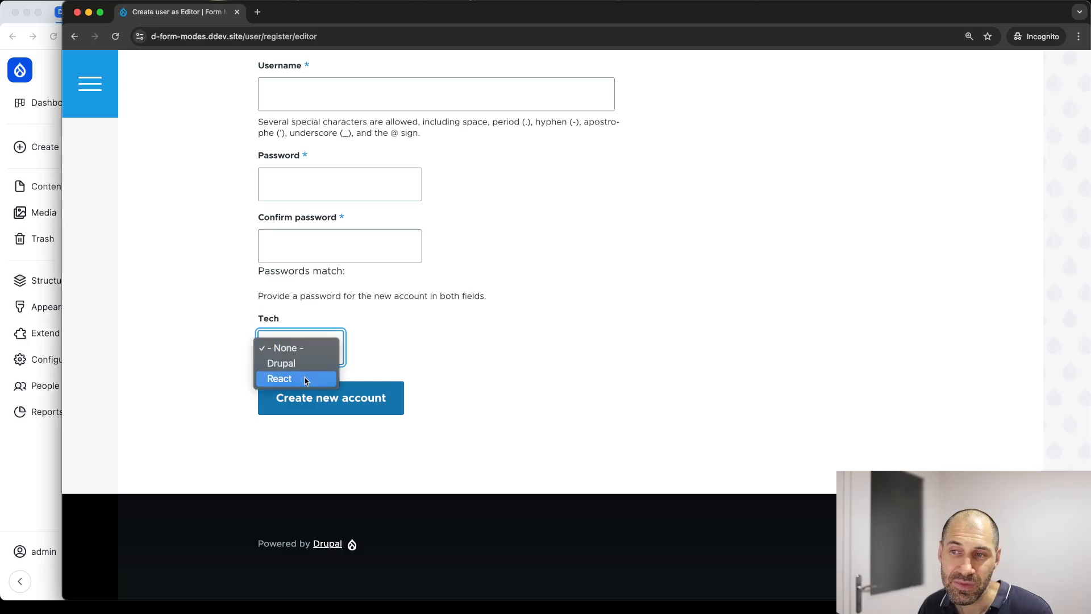
left_click(296, 348)
scroll(415, 329, "up", 5)
scroll(486, 205, "up", 1)
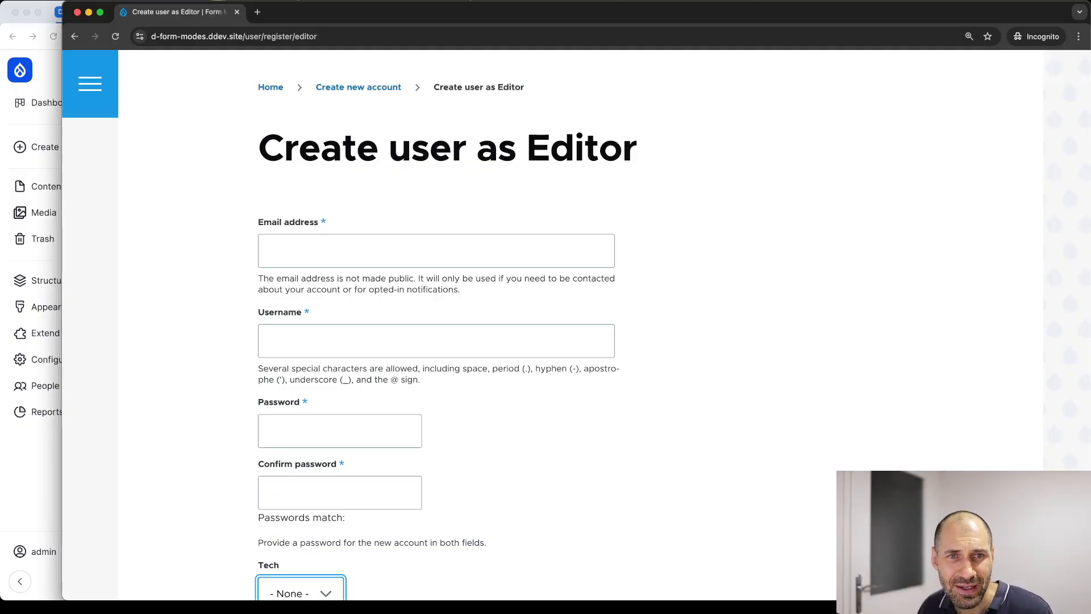
Open Form Mode Manager's registration role assignment settings from the Content authoring admin list
left_click(50, 498)
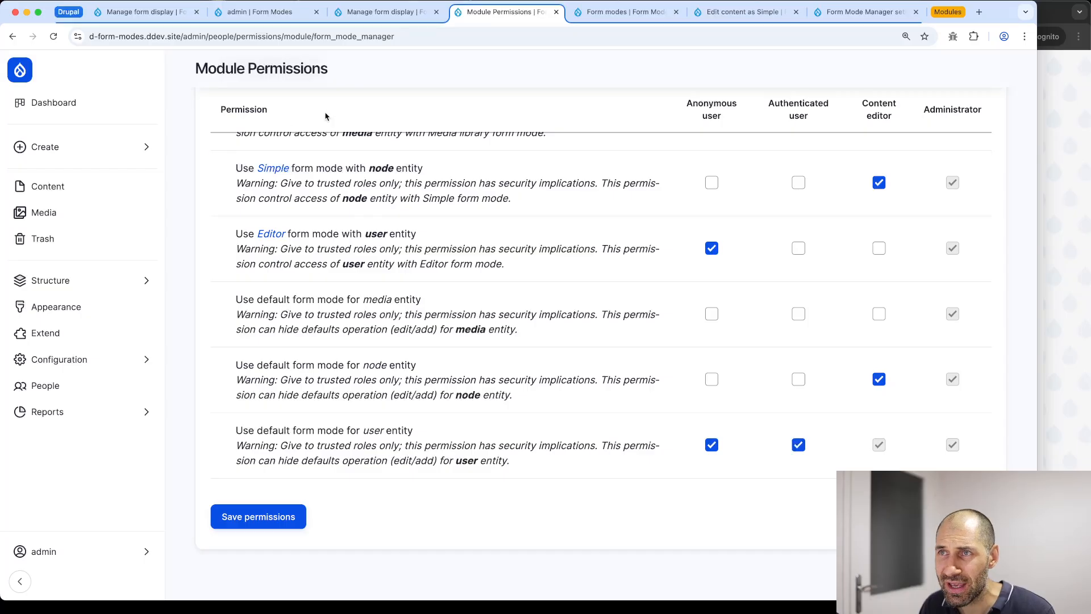
left_click(677, 11)
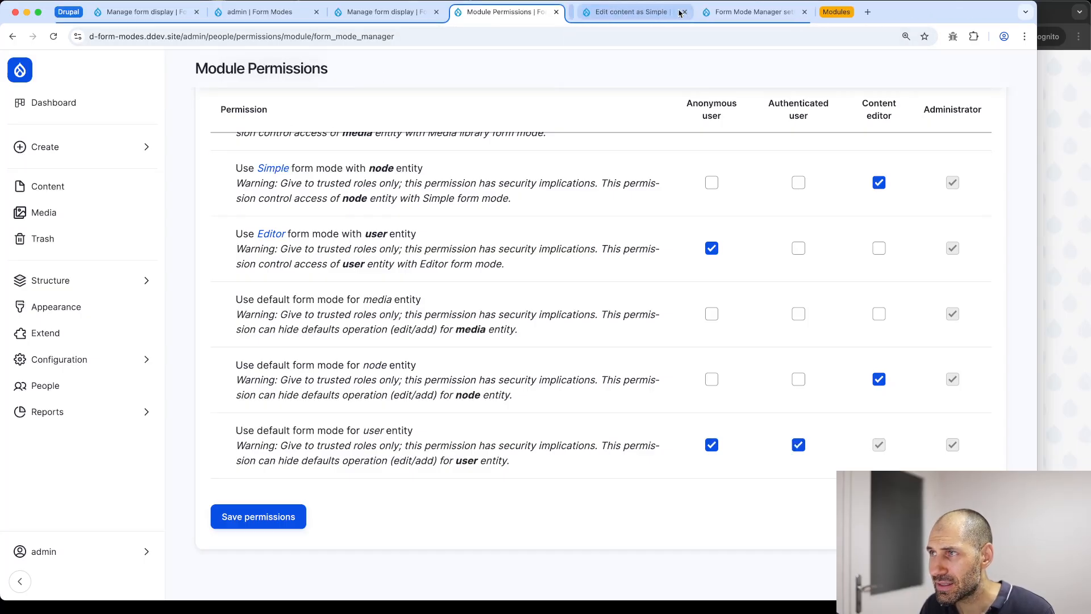
left_click(677, 11)
left_click(631, 11)
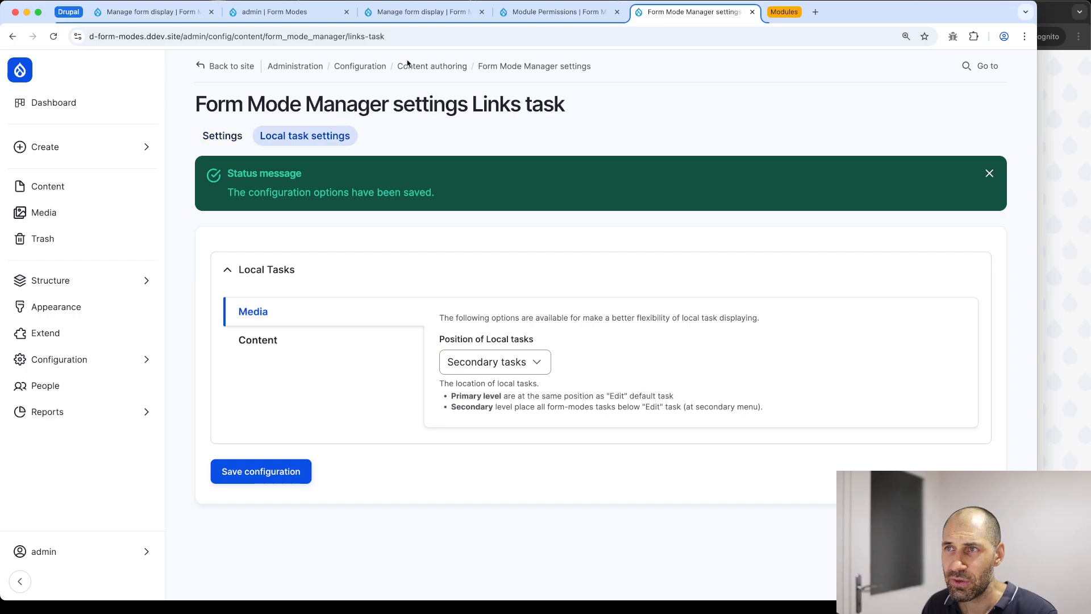
left_click(423, 67)
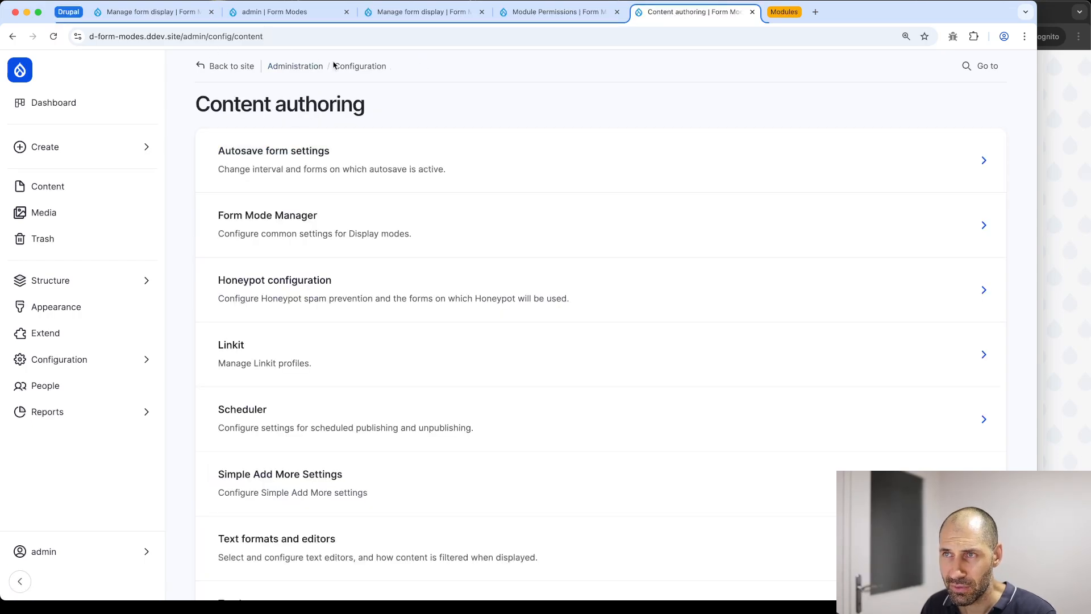
left_click(261, 227)
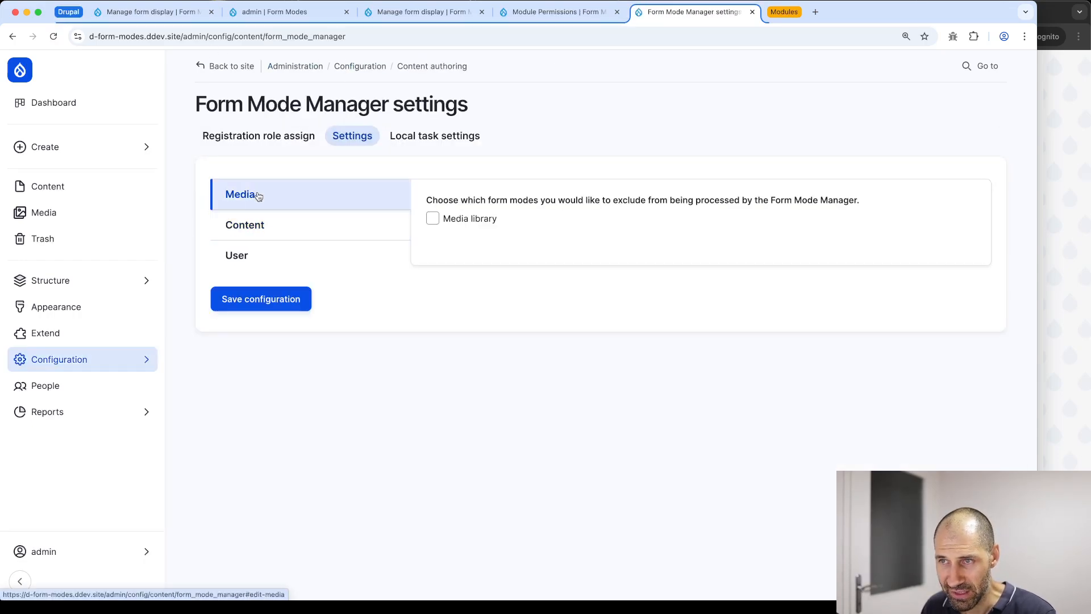
left_click(235, 145)
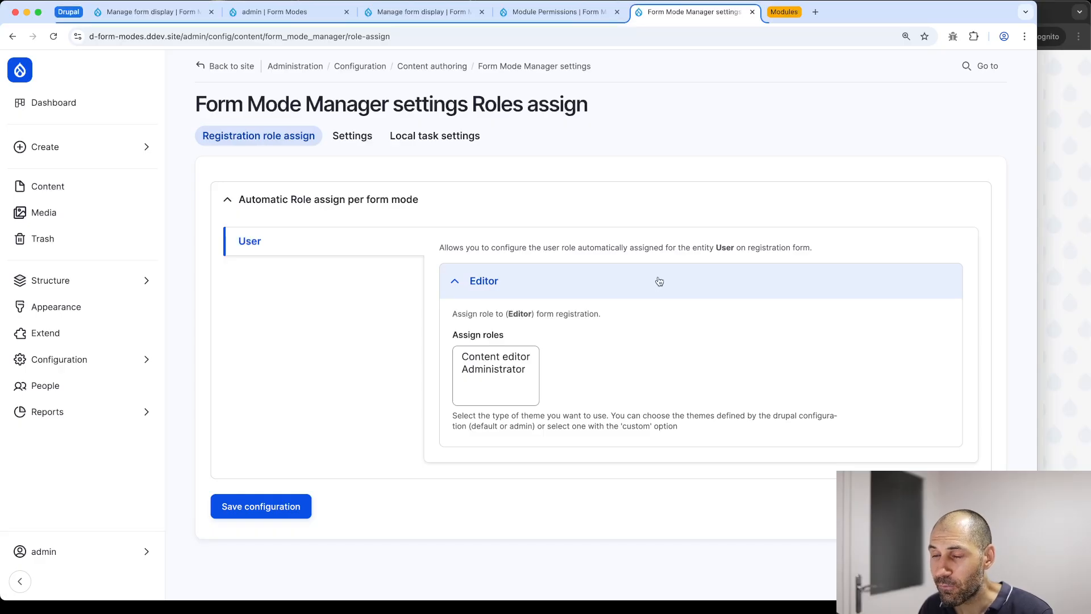
Assign the Content editor role for Editor form registrations and save the configuration
left_click(507, 356)
left_click(507, 369)
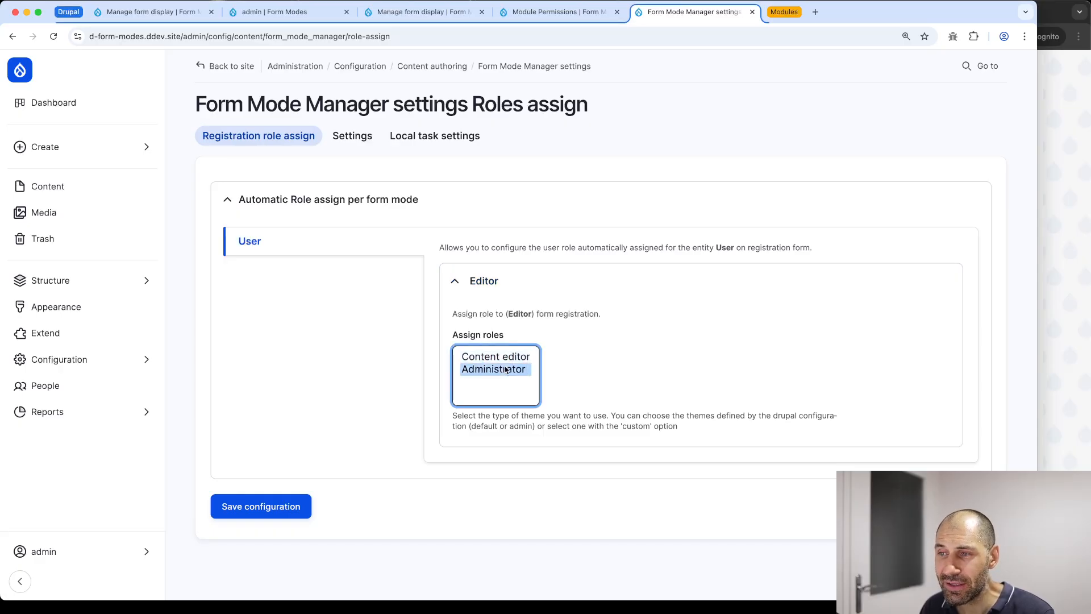
left_click(508, 360)
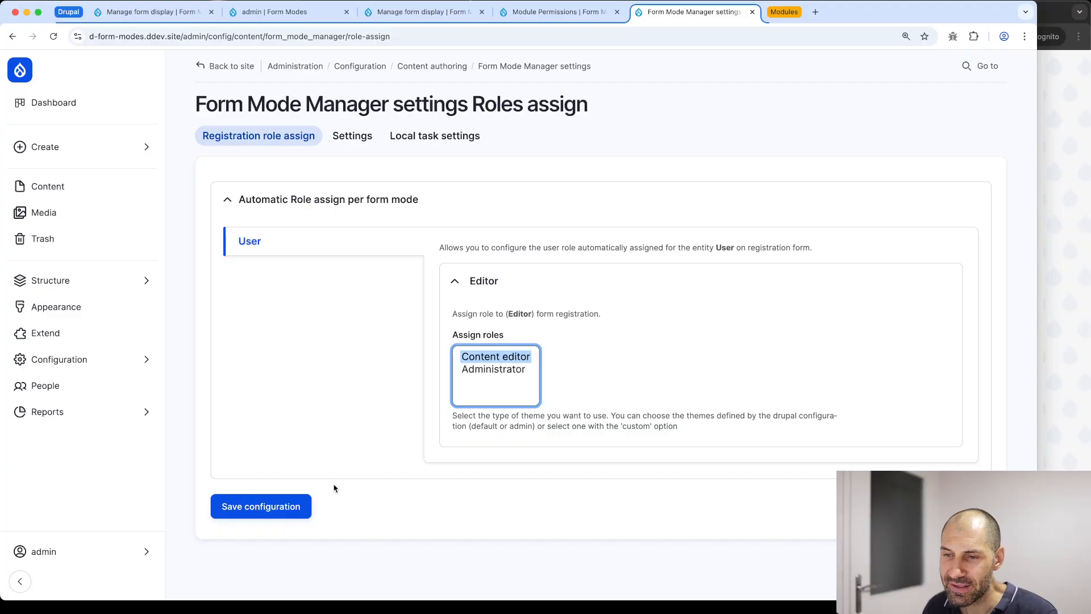
left_click(286, 505)
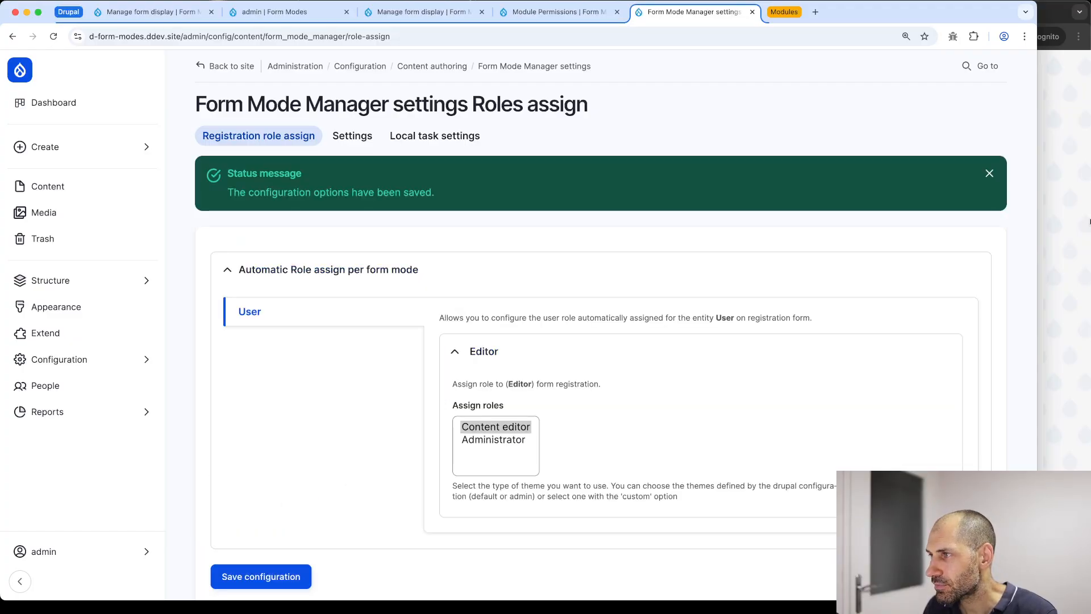
left_click(1086, 221)
Reload the Editor registration form and enter an email address and username content_editor
left_click(453, 36)
key("Return")
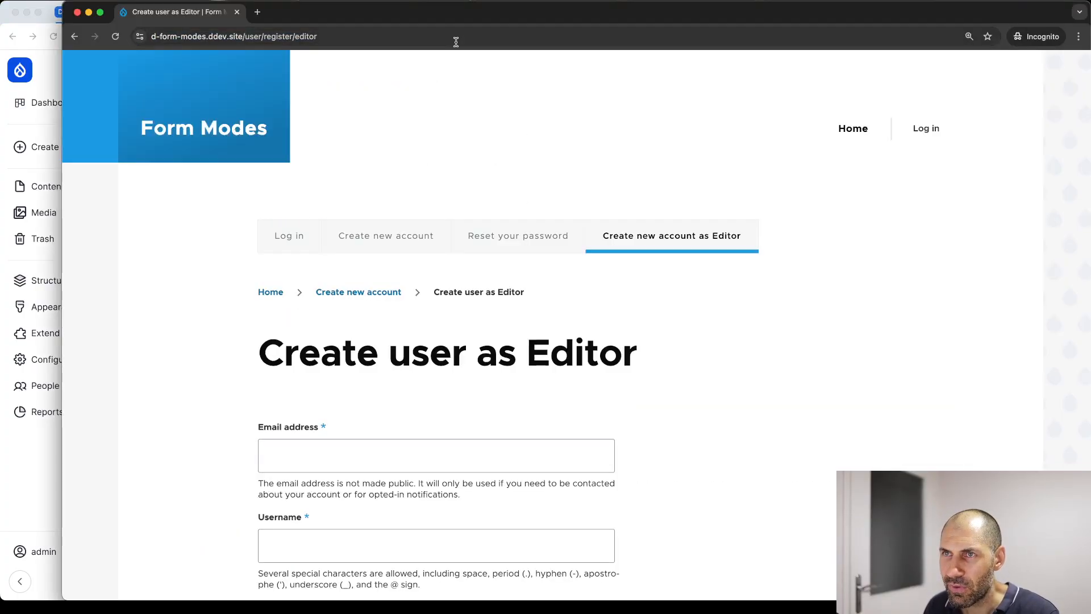
left_click(293, 373)
type("nothnoenth")
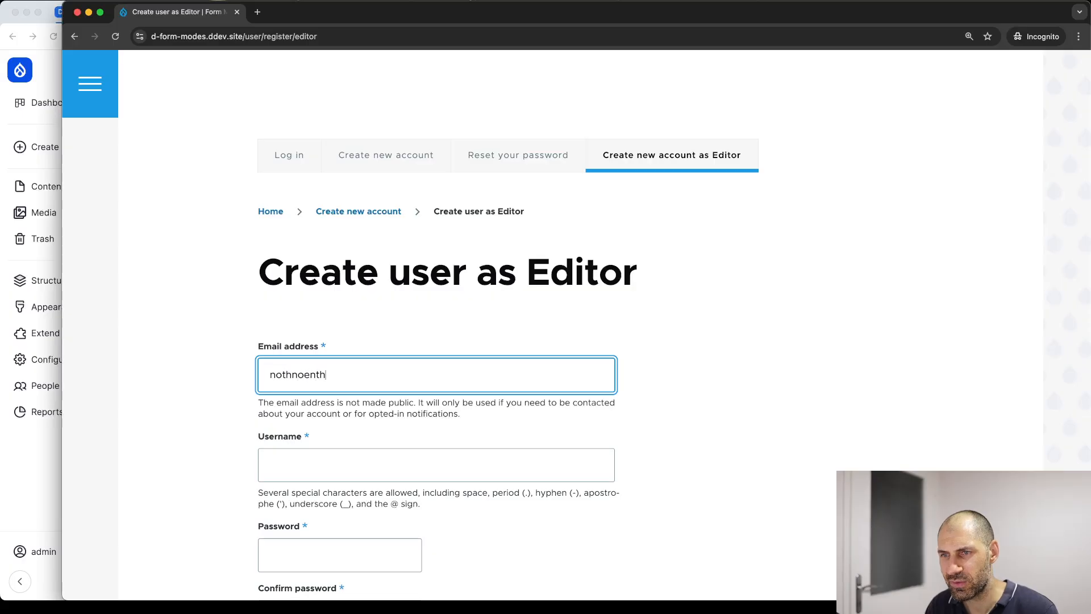
type("2notheunt")
type("notehunth.com")
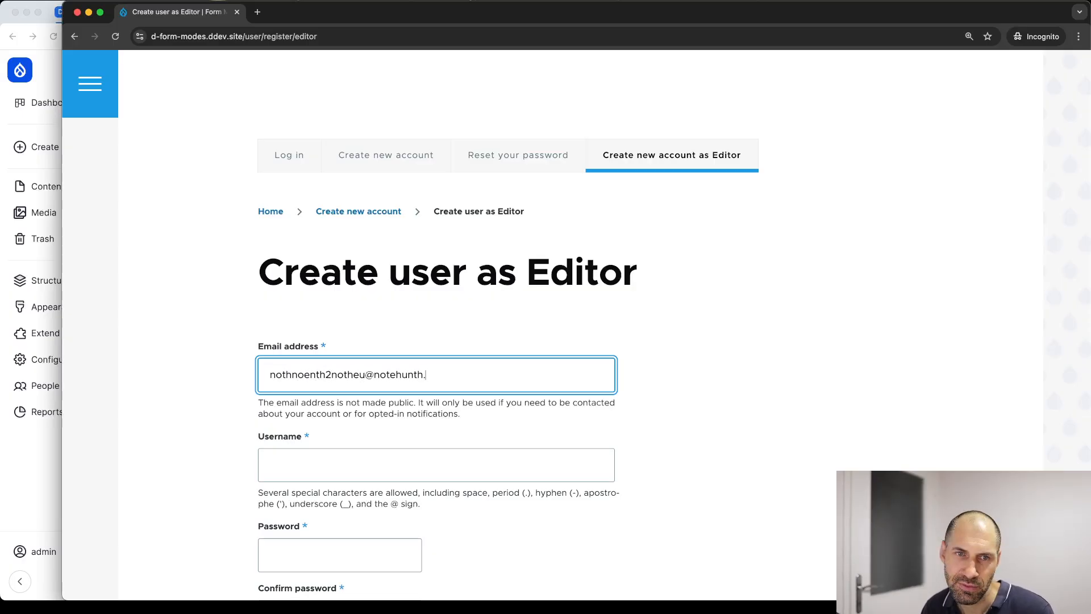
key("Tab")
type("editor")
key("BackSpace")
key("BackSpace")
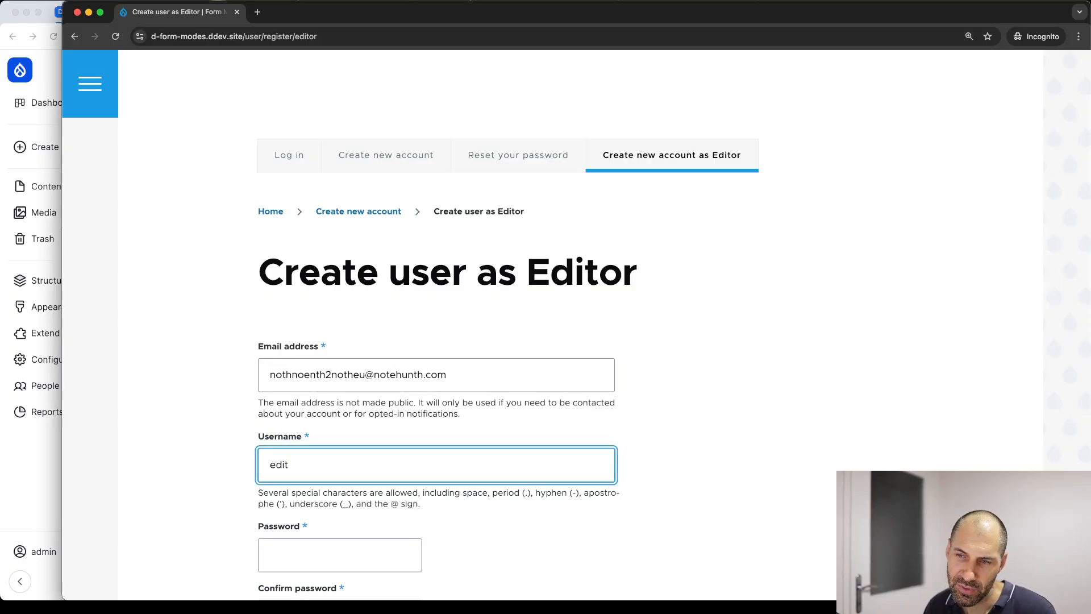
type("content_editor")
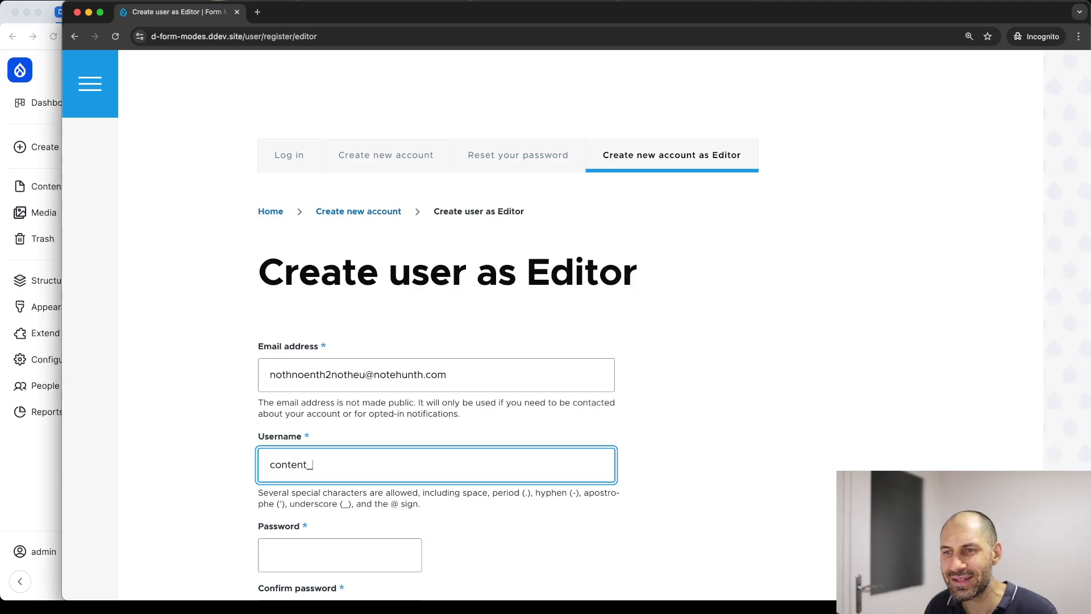
Enter and confirm the password, choose Drupal for Tech, and create the account
key("super+a")
key("Tab")
type("*************")
key("Tab")
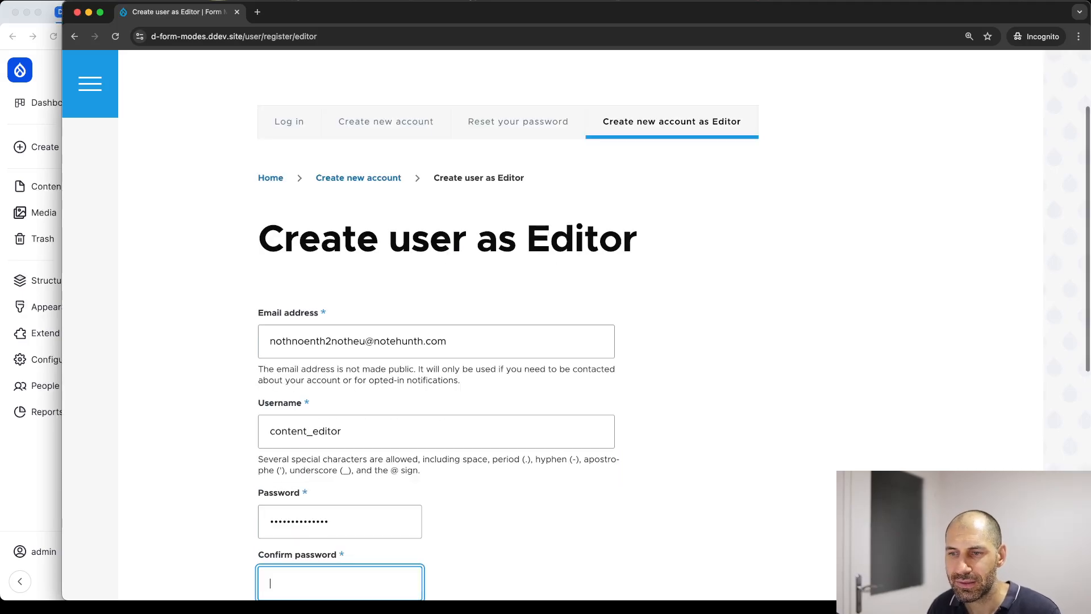
type("*************")
scroll(271, 383, "down", 5)
scroll(271, 383, "down", 4)
left_click(296, 217)
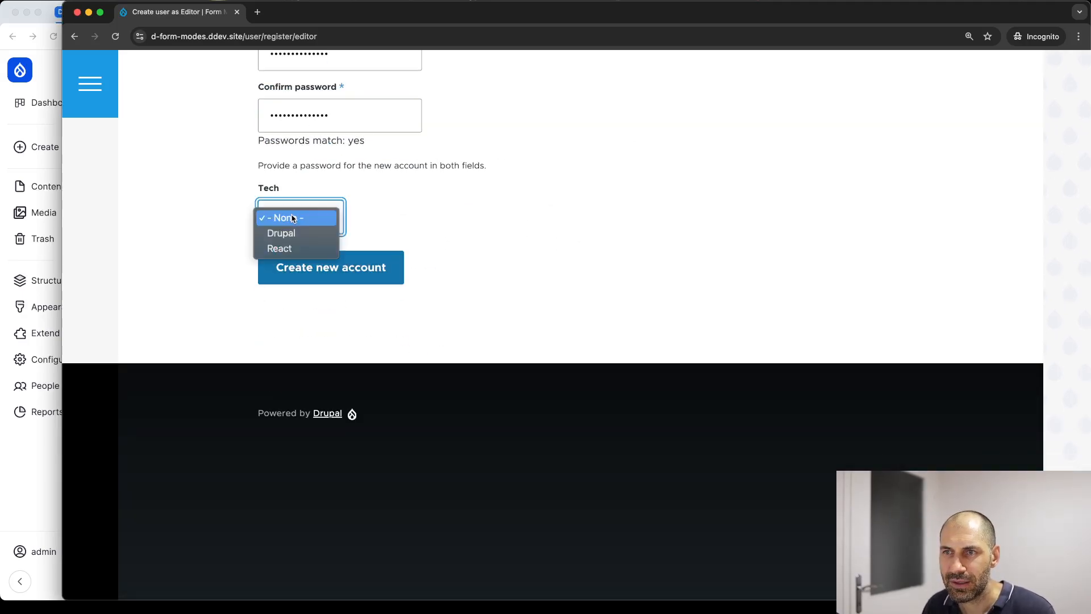
left_click(294, 232)
left_click(338, 266)
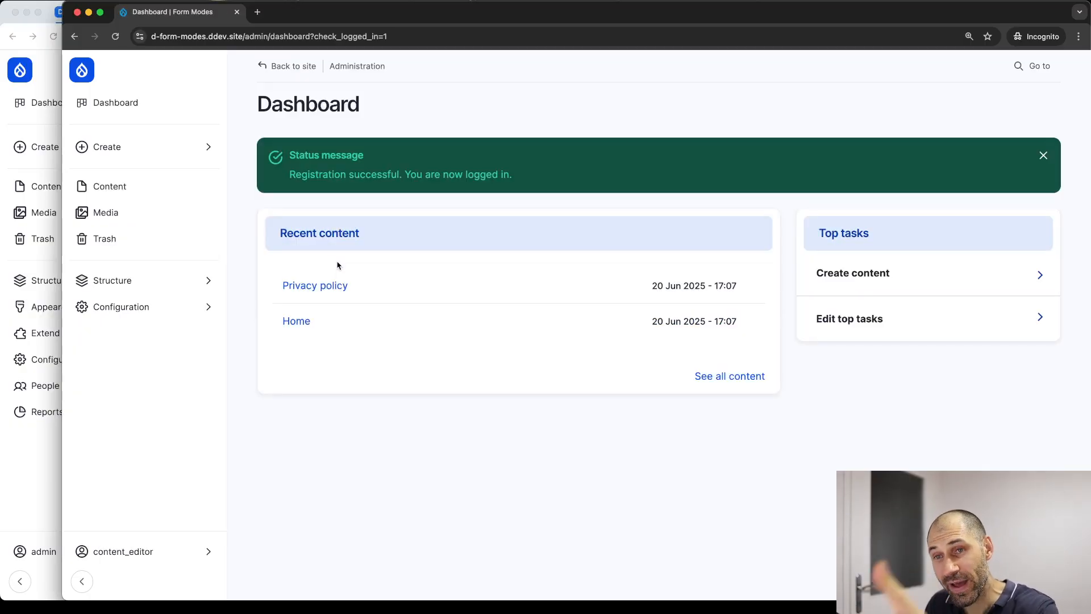
Verify on People that content_editor got the Content editor role, then log that user out
left_click(41, 454)
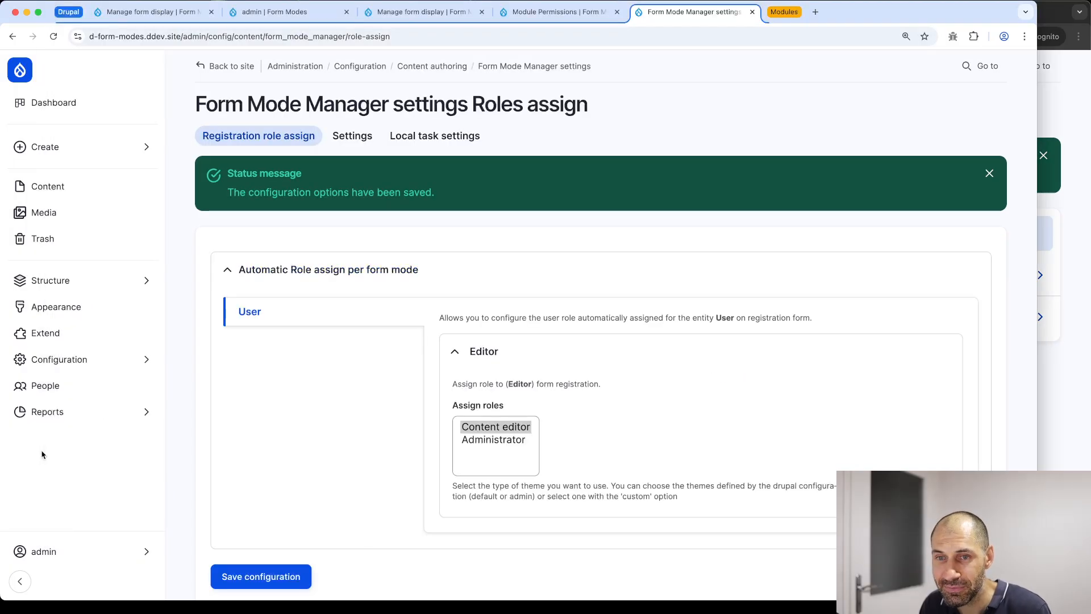
left_click(44, 396)
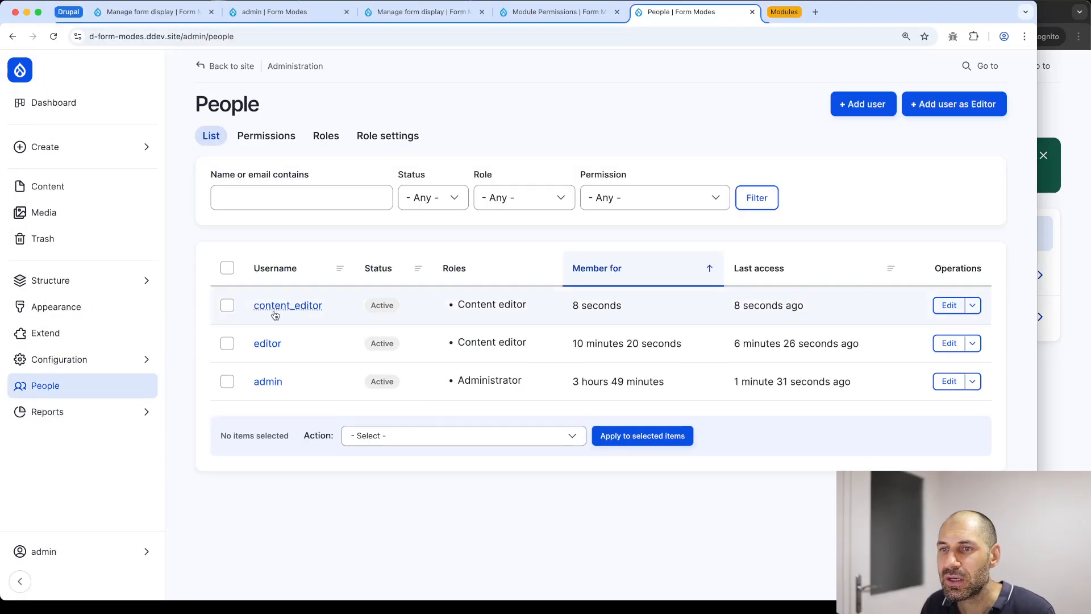
left_click_drag(349, 311, 295, 307)
left_click_drag(527, 307, 453, 309)
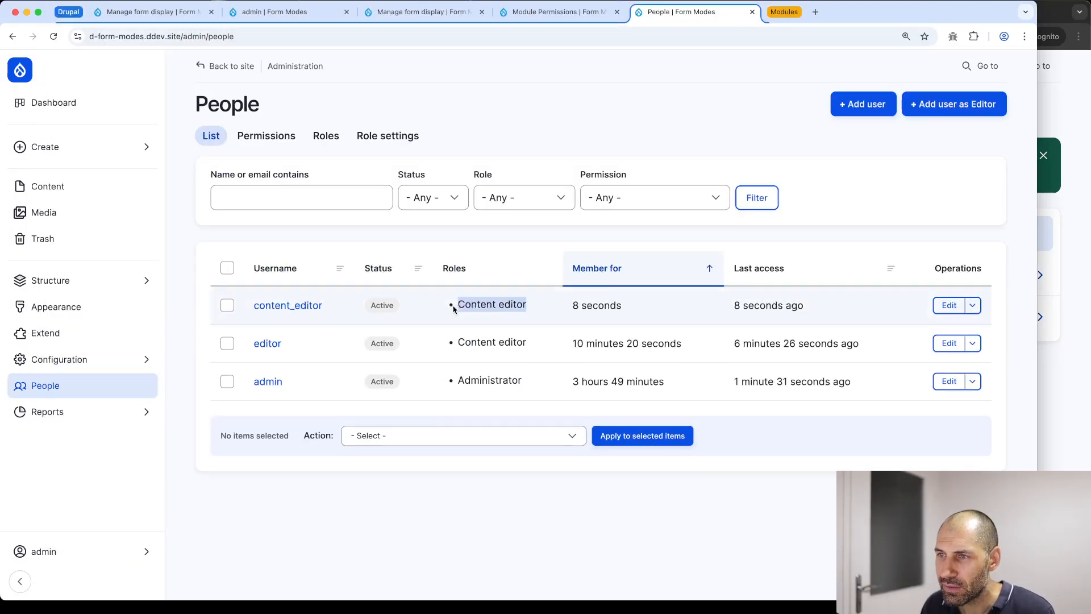
left_click(1089, 316)
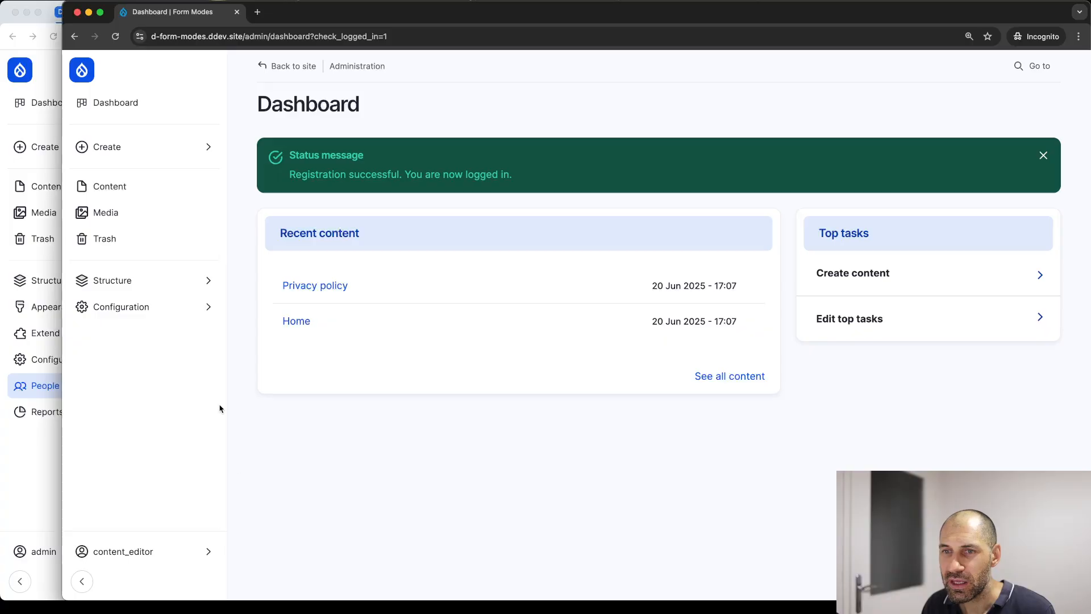
left_click(151, 545)
left_click(274, 158)
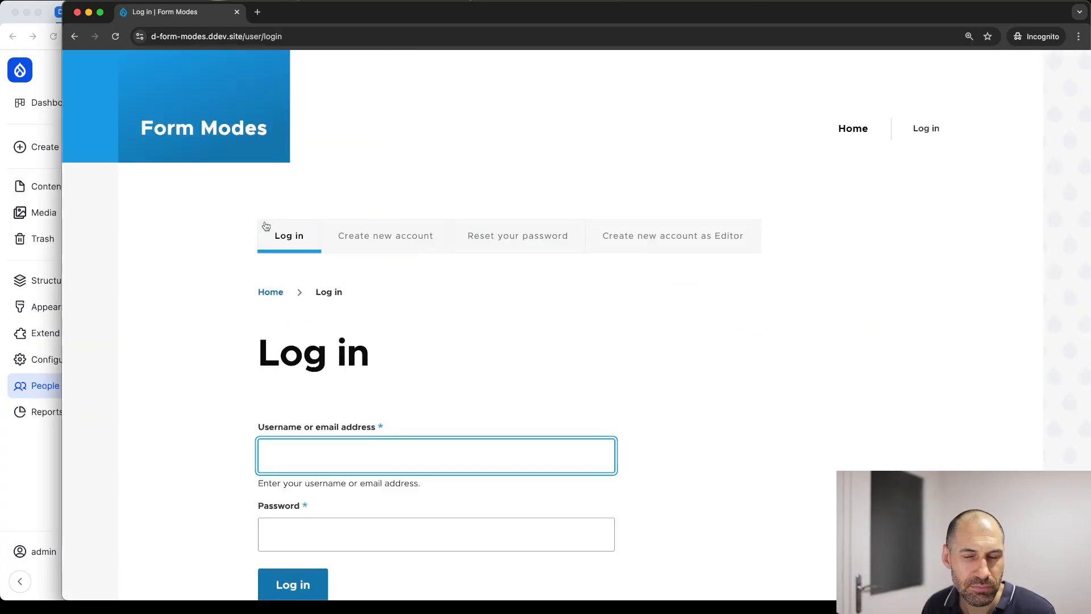
Open the default Create new account form, make the email unique, and set username auth_user
left_click(401, 236)
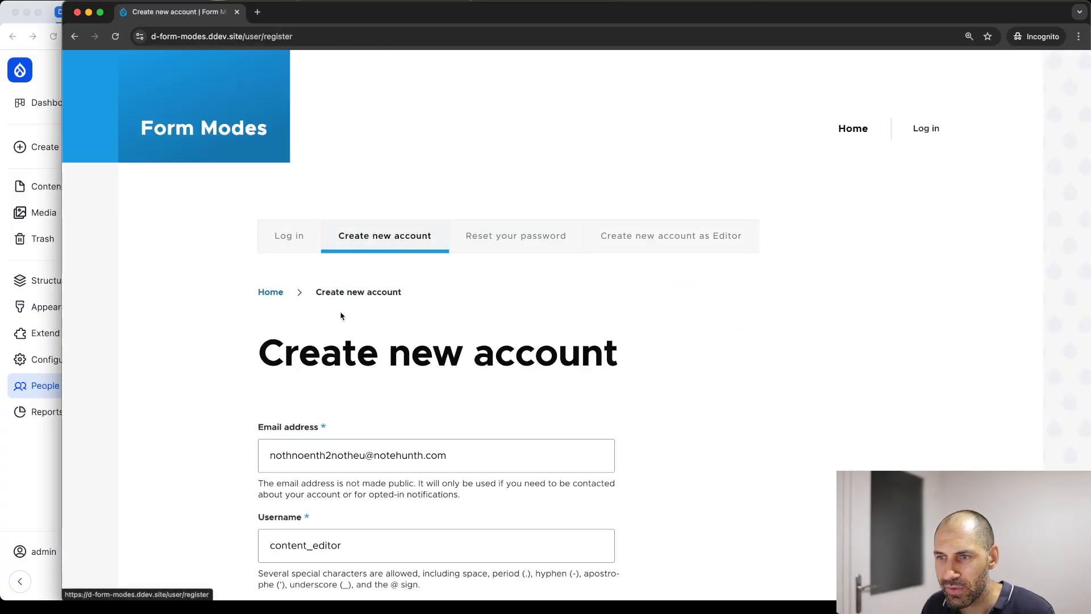
scroll(339, 312, "down", 4)
double_click(375, 435)
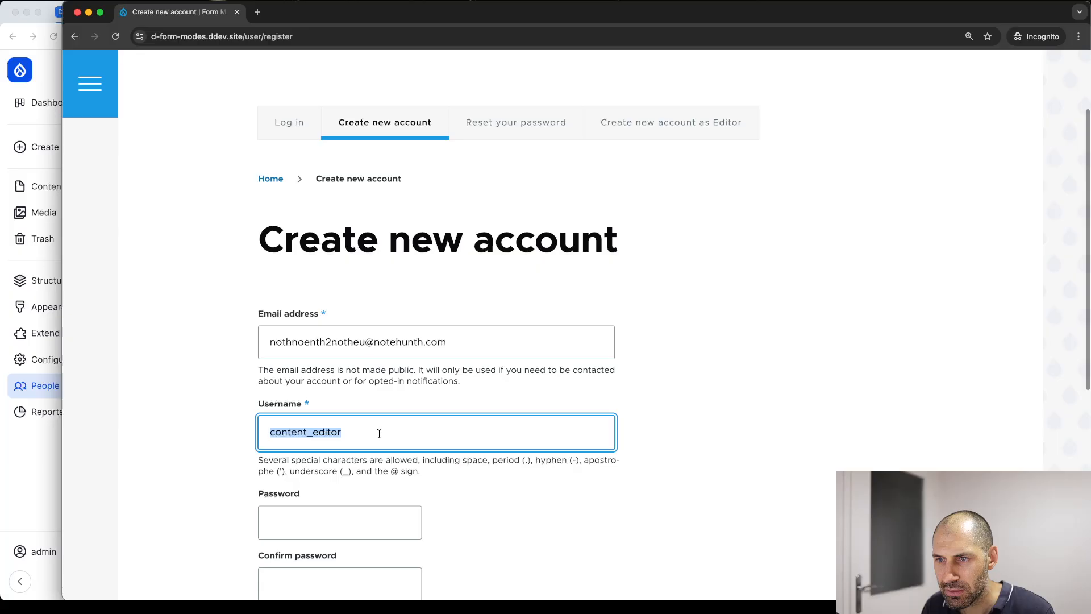
left_click(349, 342)
type("oeuoeu")
double_click(307, 435)
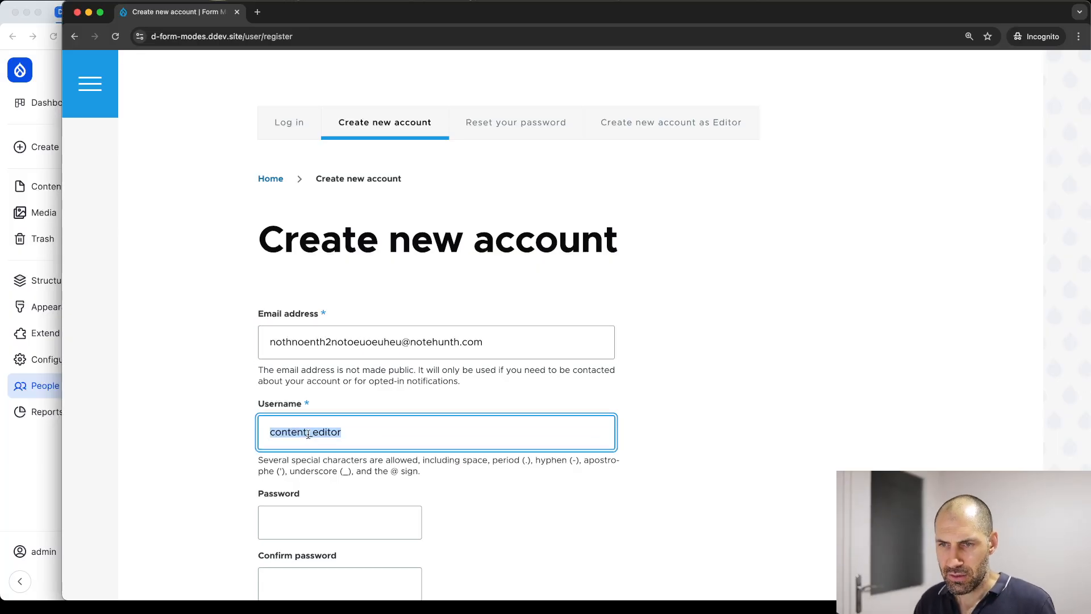
type("auth_")
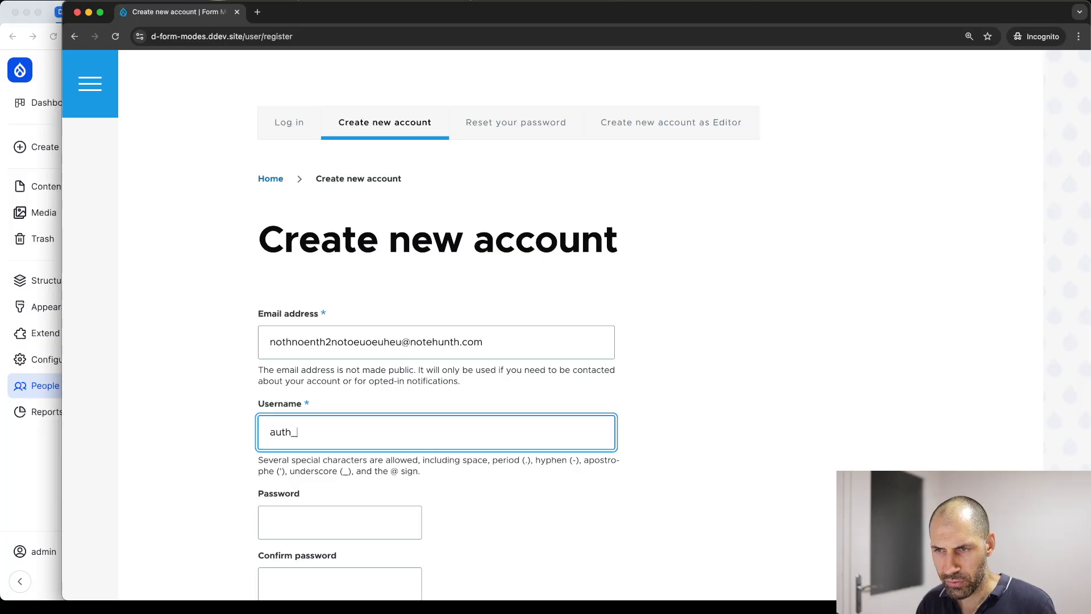
type("user")
Enter and confirm the account password and submit the registration
key("super+a")
key("super+c")
key("Tab")
key("super+v")
key("Tab")
key("super+v")
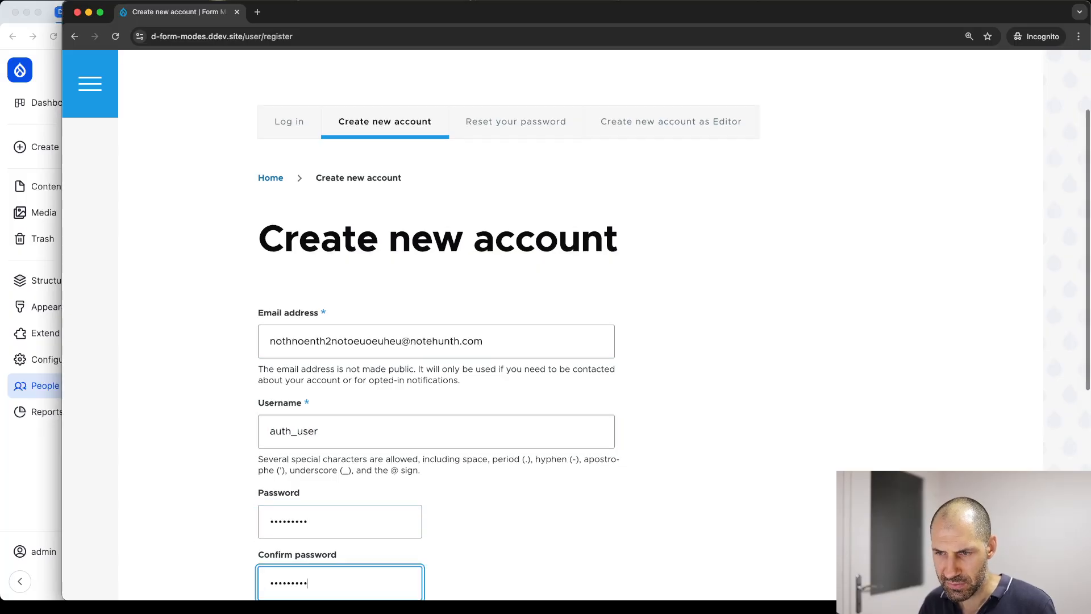
scroll(307, 434, "down", 5)
left_click(302, 316)
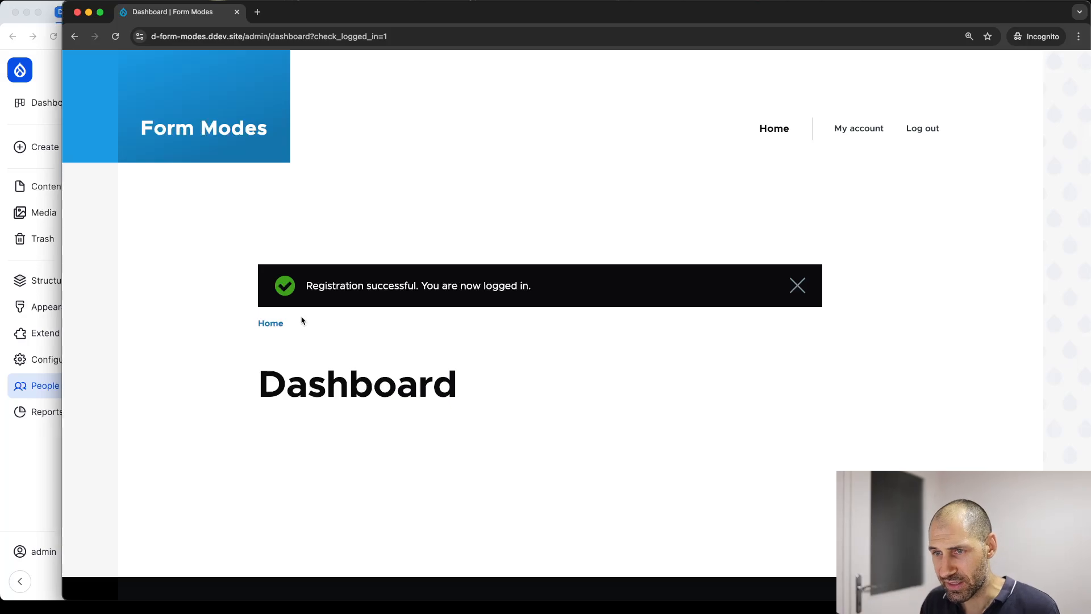
Dismiss the registration success message and review the new user's own account edit form
left_click(797, 287)
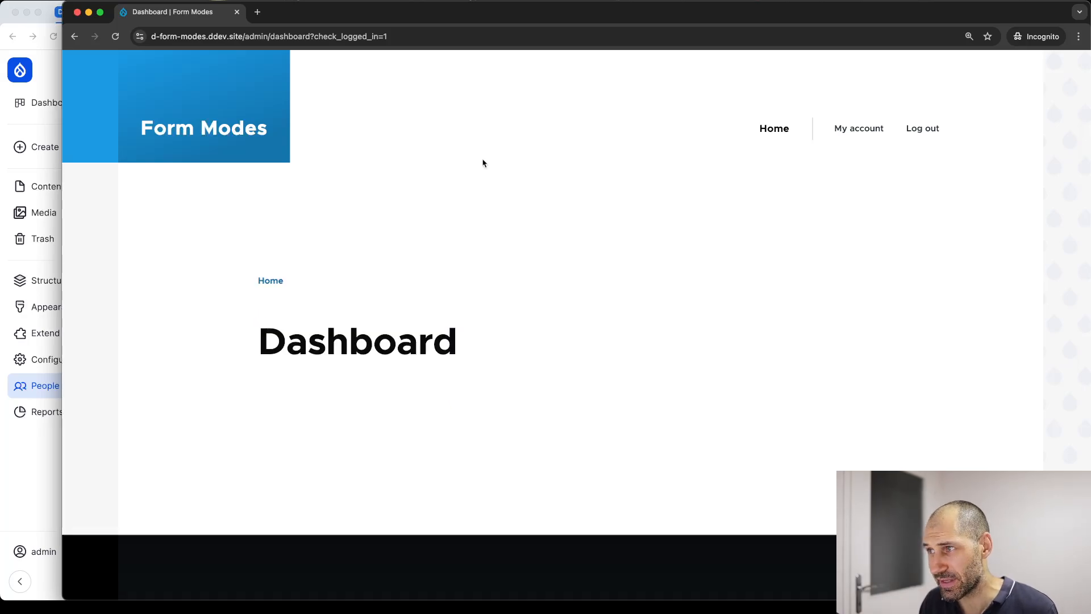
left_click(178, 128)
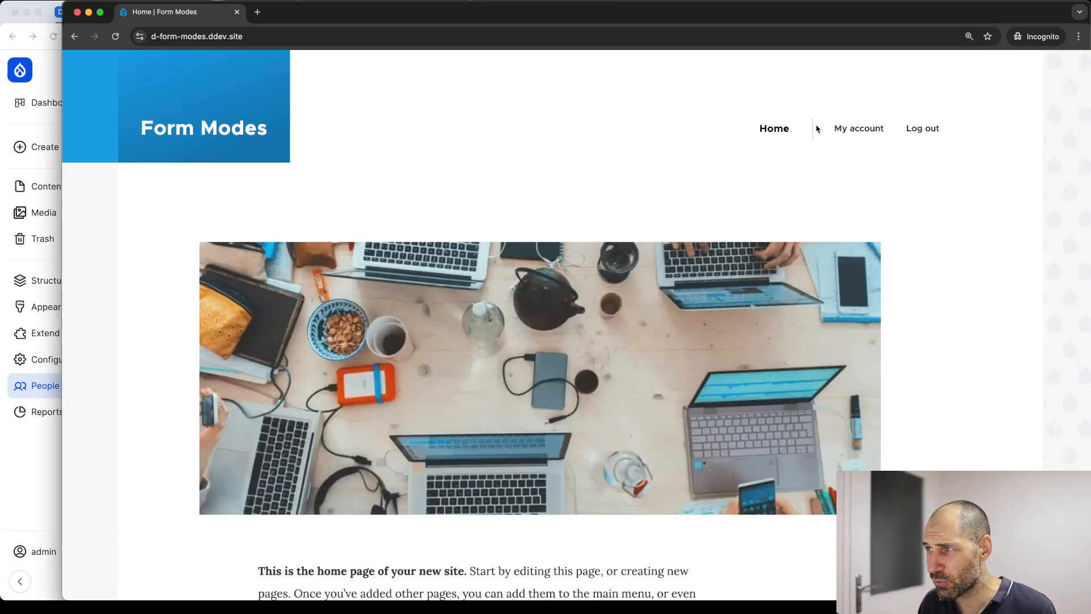
left_click(849, 129)
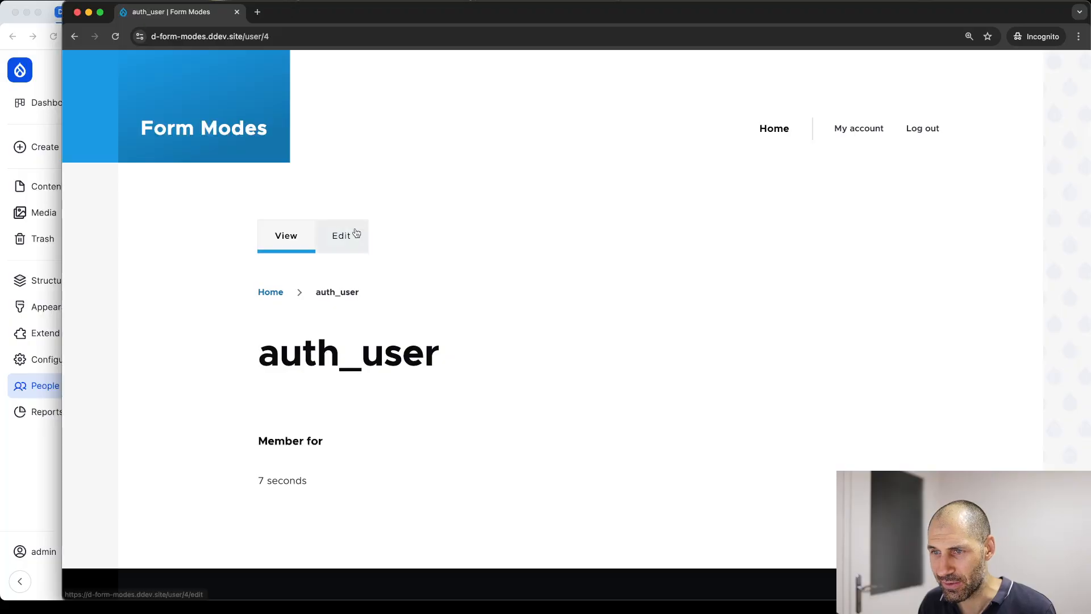
left_click(341, 236)
scroll(294, 292, "down", 10)
scroll(263, 287, "up", 10)
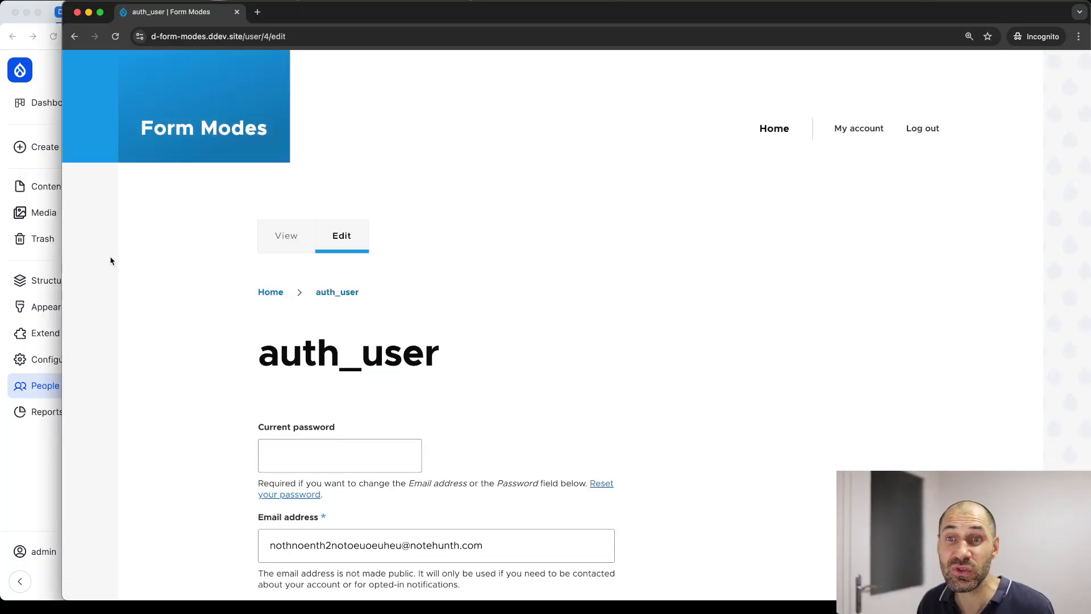
In the admin window, reload People and confirm auth_user holds only the Authenticated user role
left_click(16, 453)
key("super+r")
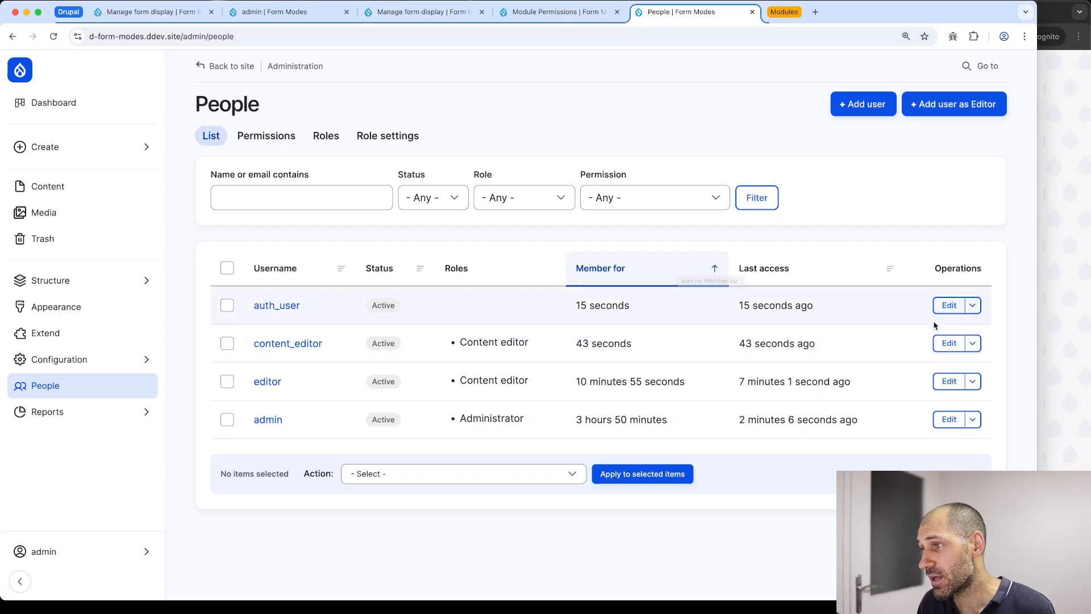
left_click(948, 307)
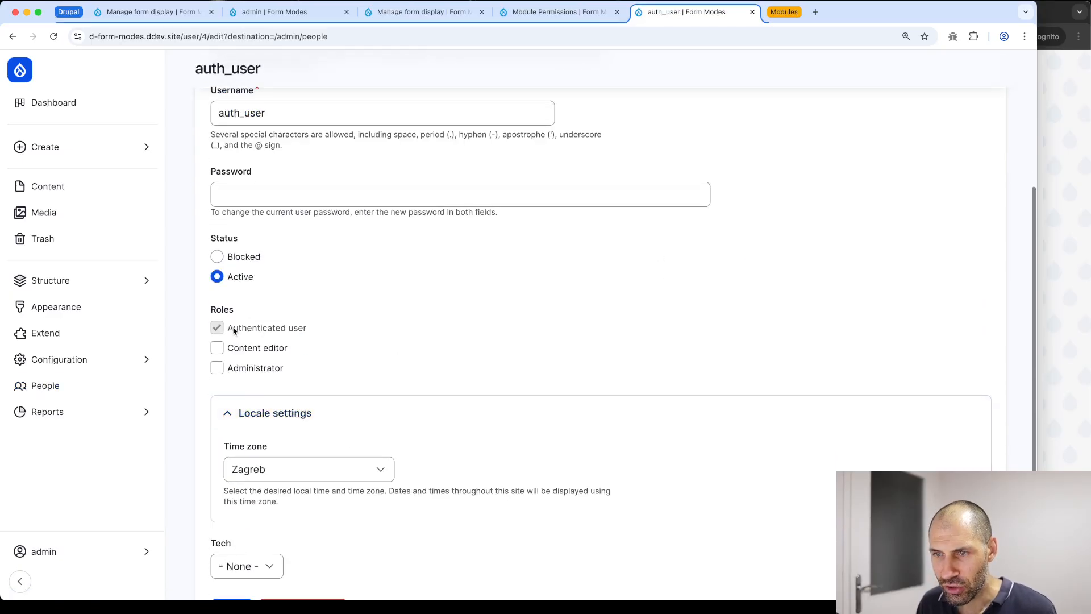
key("super+Left")
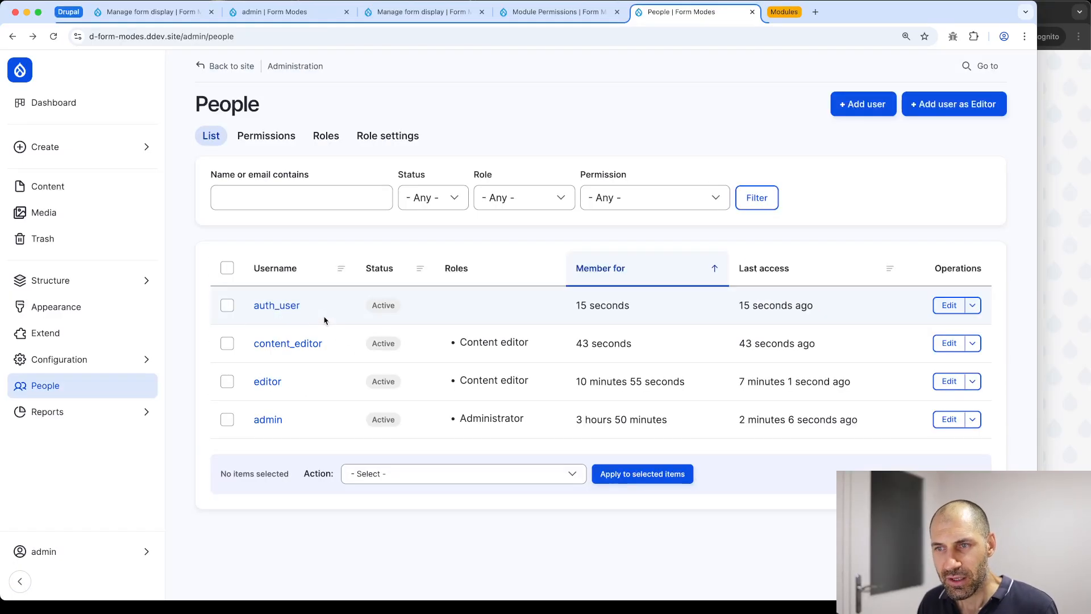
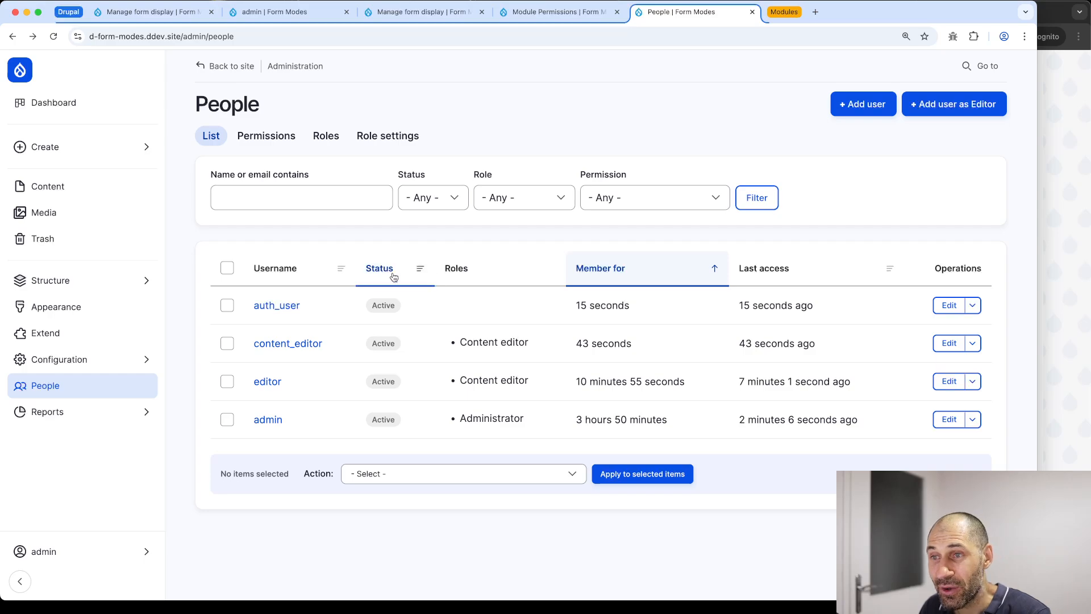
Go to the Extend module management page from the admin sidebar
left_click(93, 333)
Uninstall Form Mode Manager User Roles Assign, found by filtering uninstallable modules for 'form mode'
left_click(302, 340)
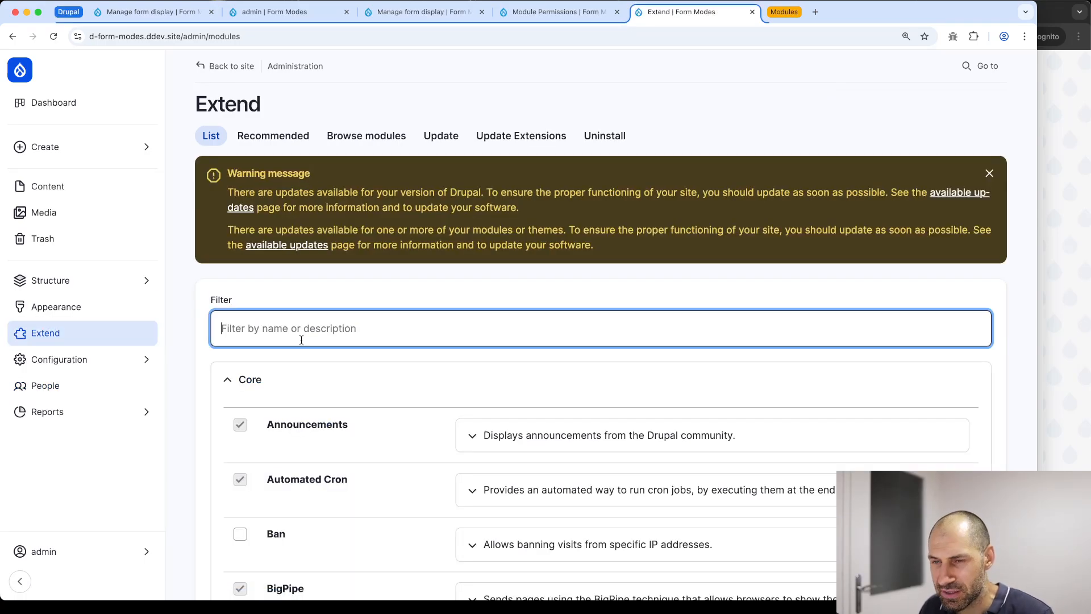
left_click(605, 136)
left_click(293, 195)
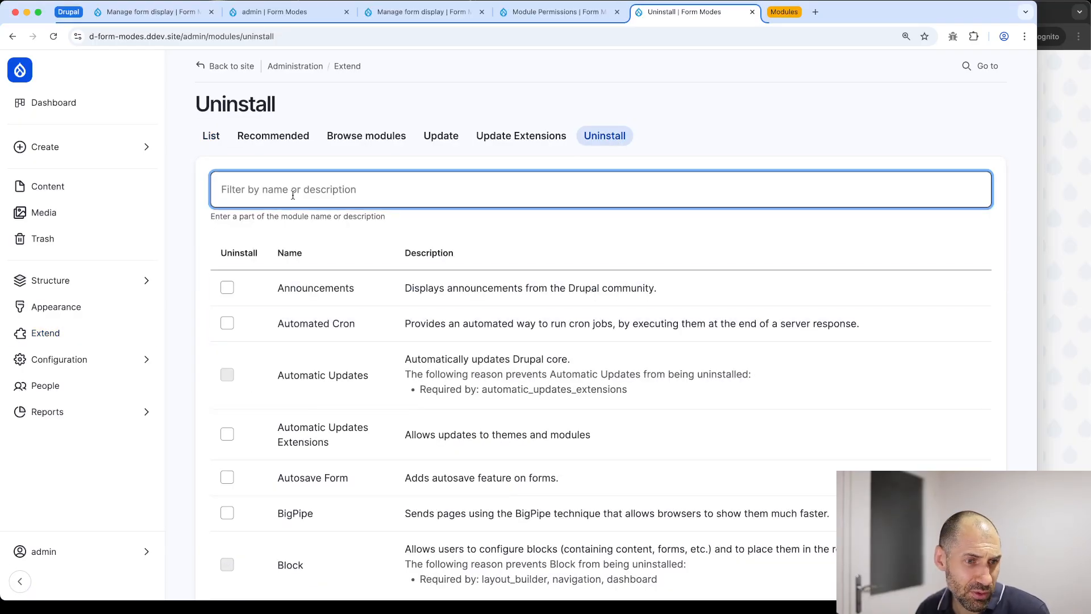
type("form ")
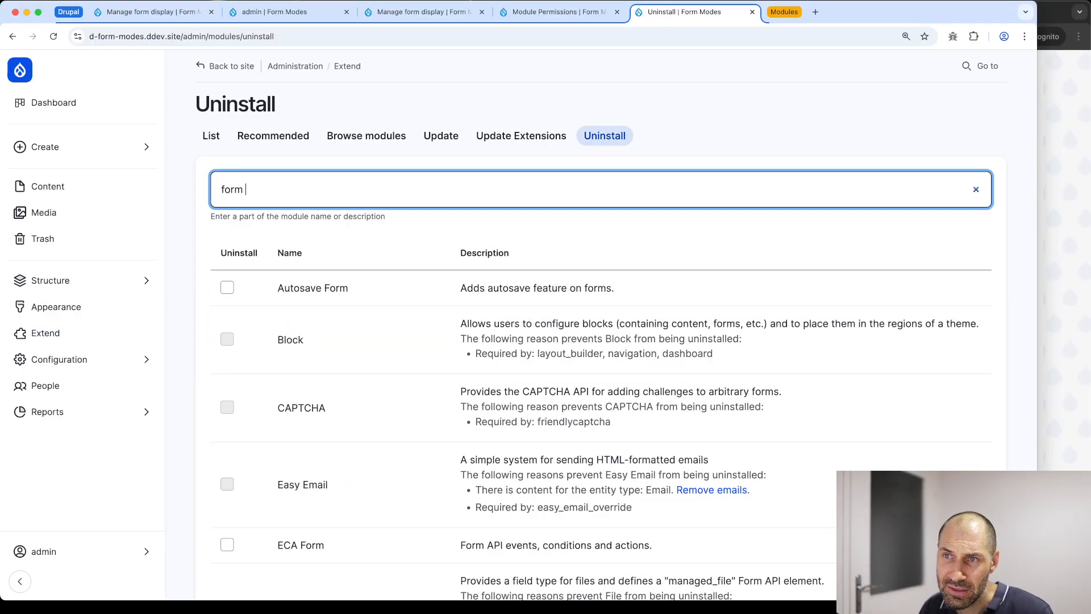
type("modeman")
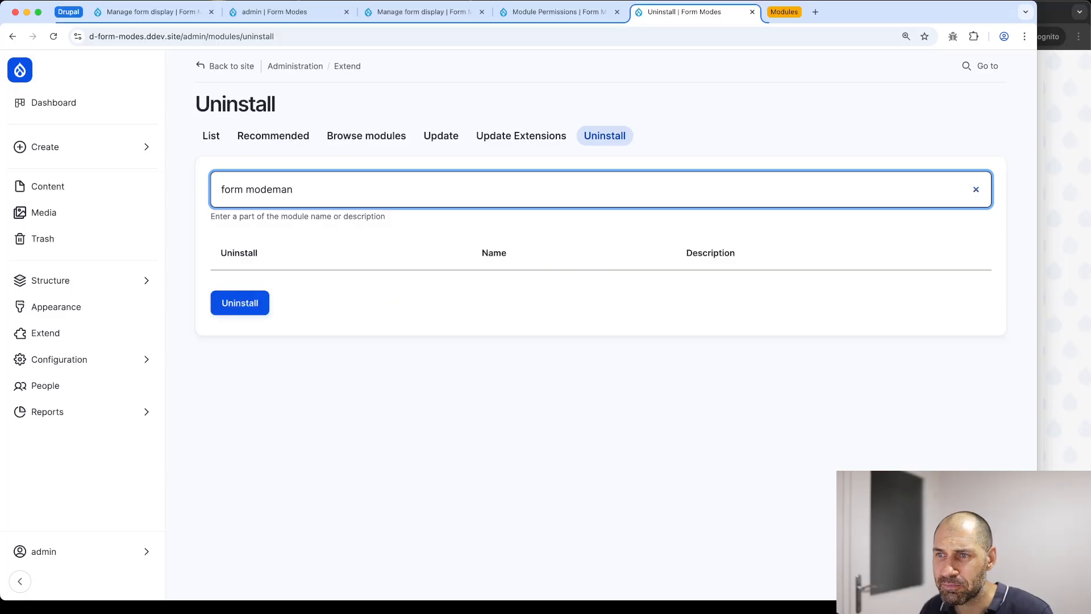
key("BackSpace")
key("BackSpace")
key("BackSpace")
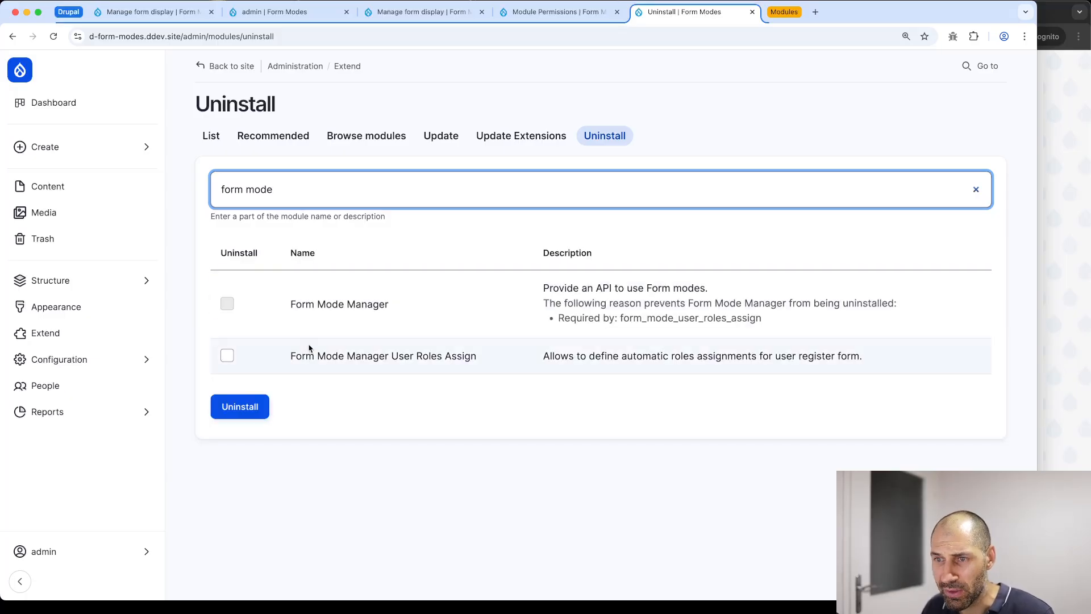
left_click(227, 355)
left_click(243, 400)
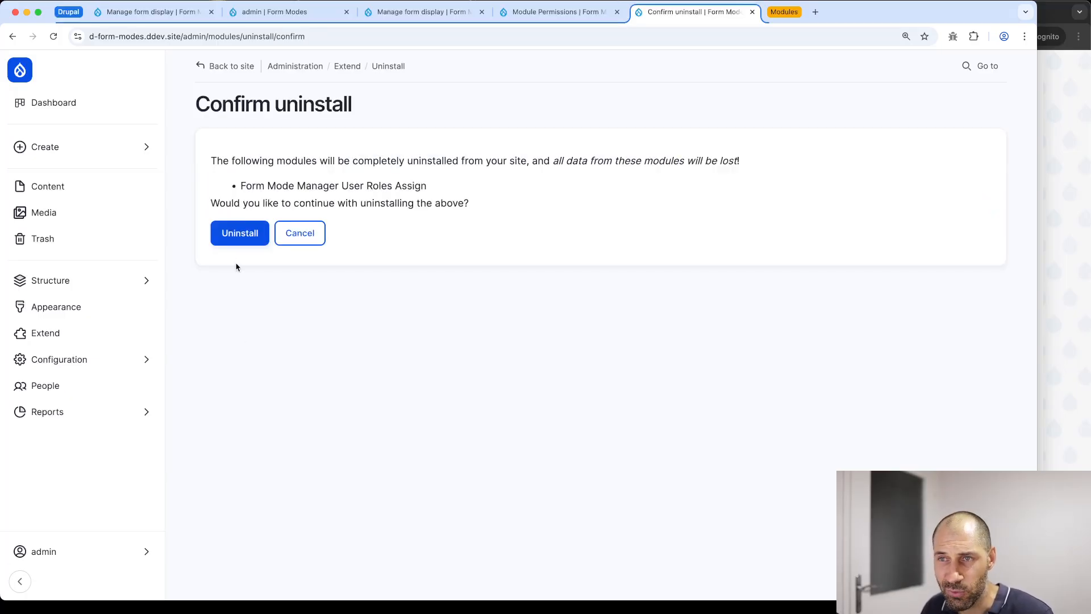
left_click(241, 239)
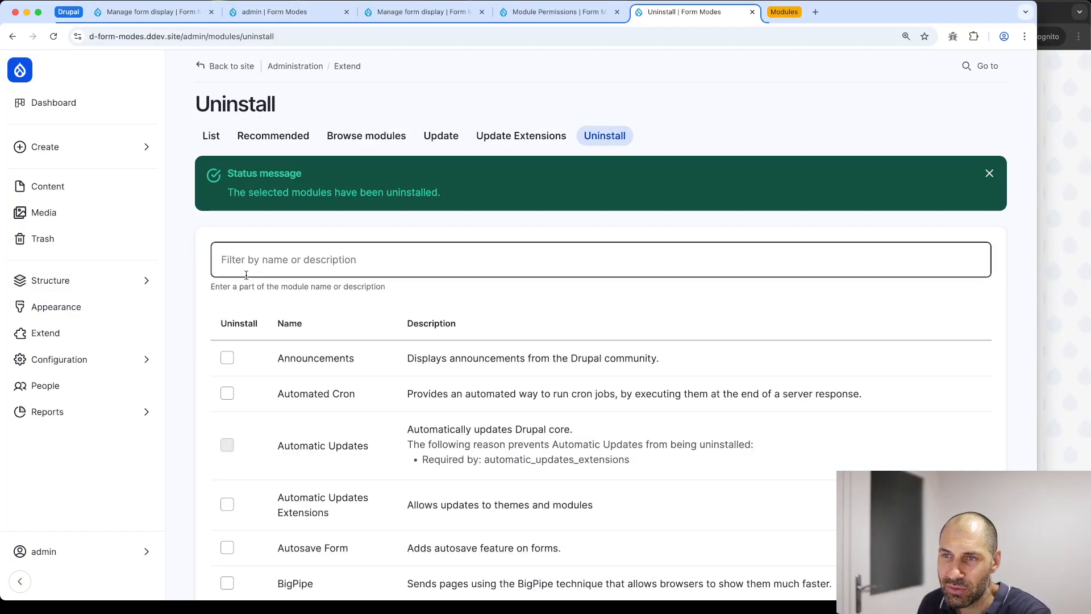
Uninstall Form Mode Manager itself and return to the full module list
left_click(294, 267)
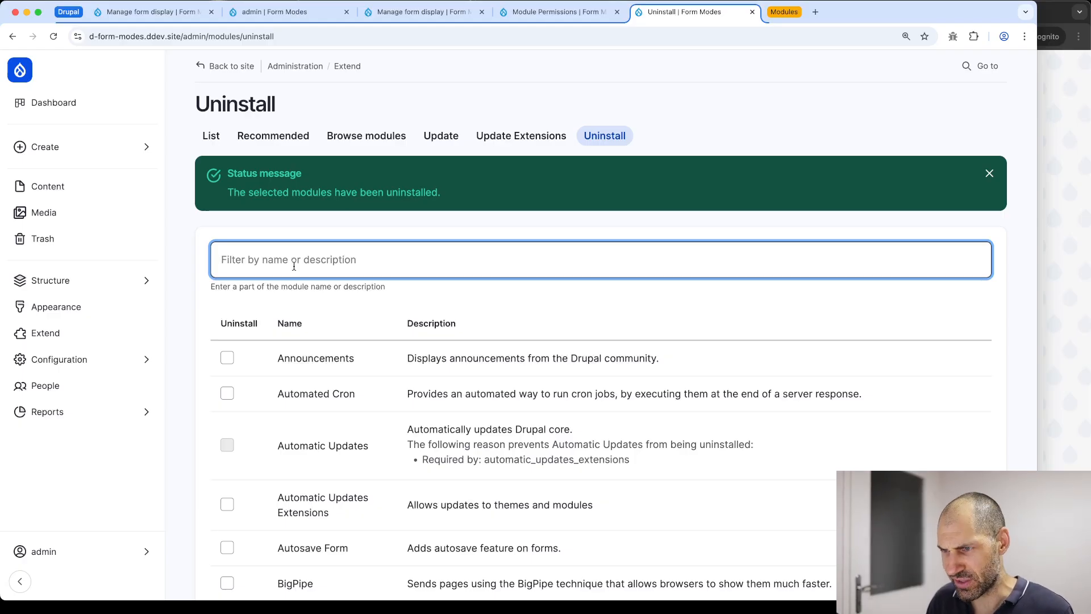
type("form mode")
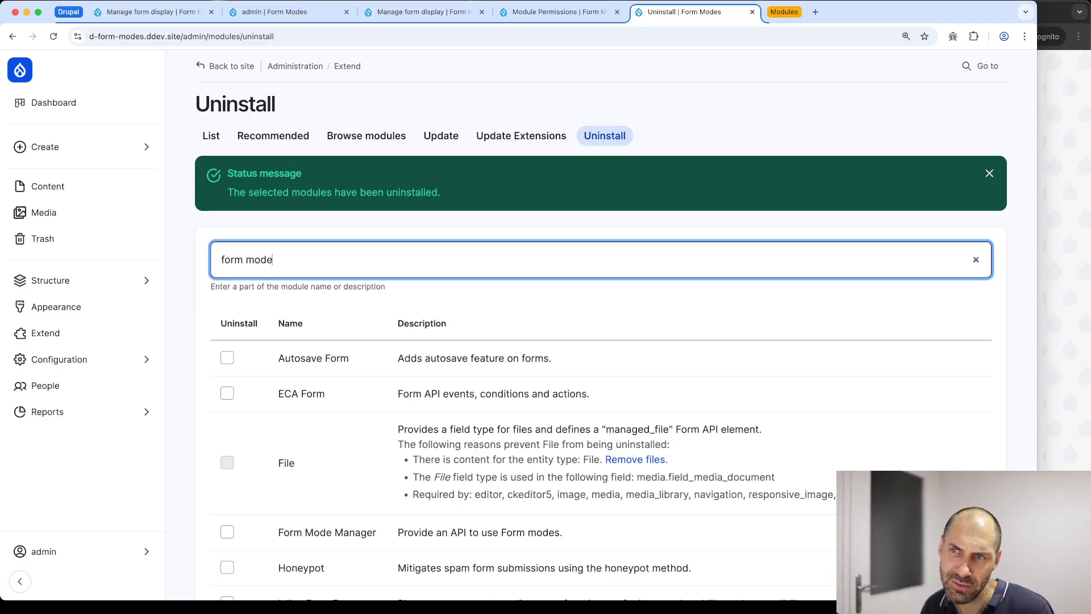
left_click(432, 345)
left_click(406, 362)
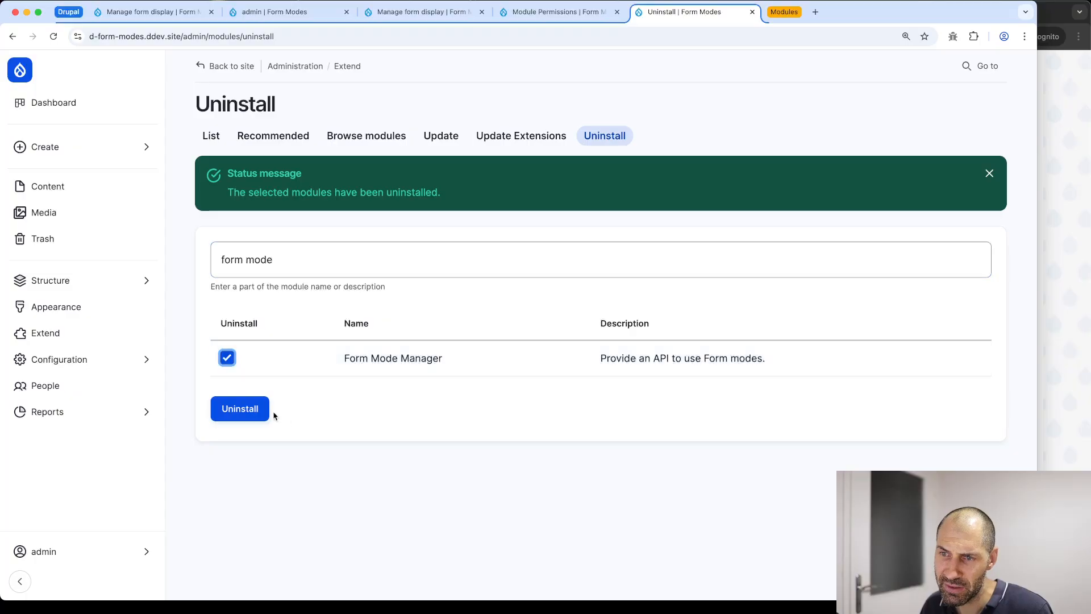
left_click(265, 411)
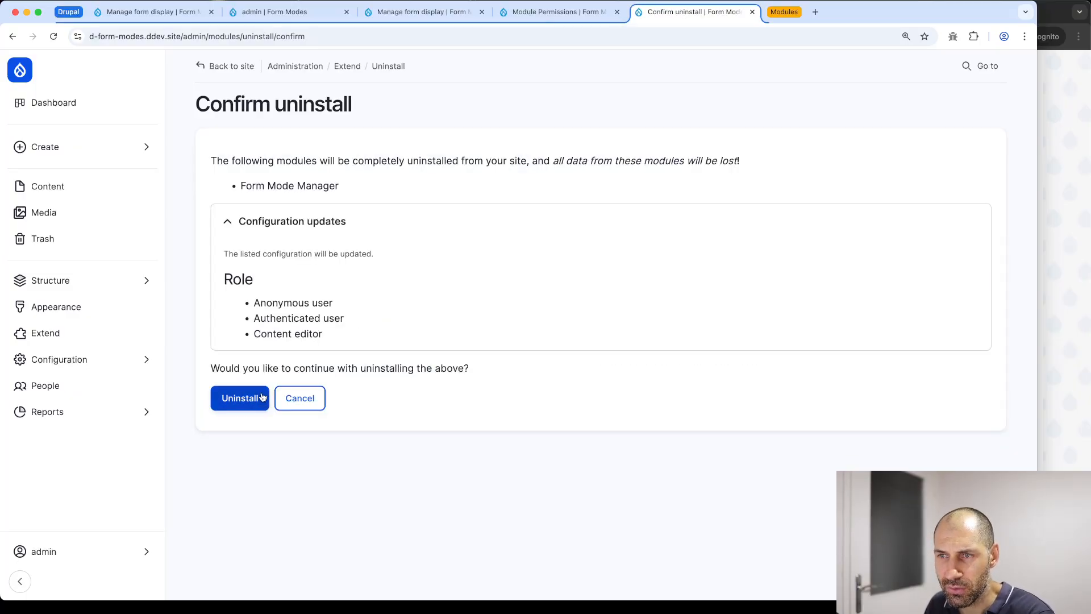
left_click(263, 398)
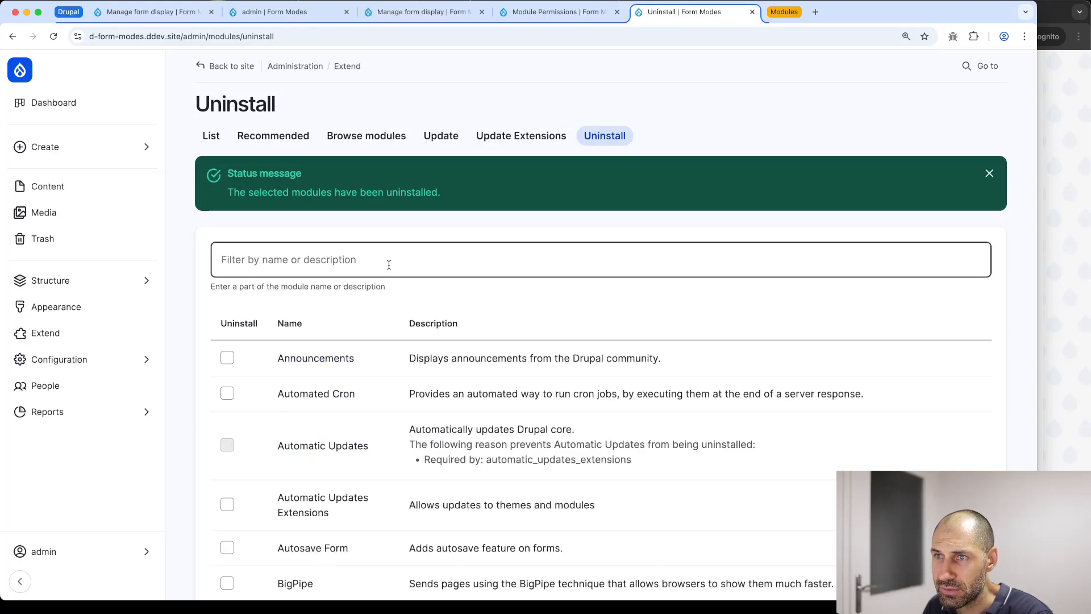
left_click(211, 137)
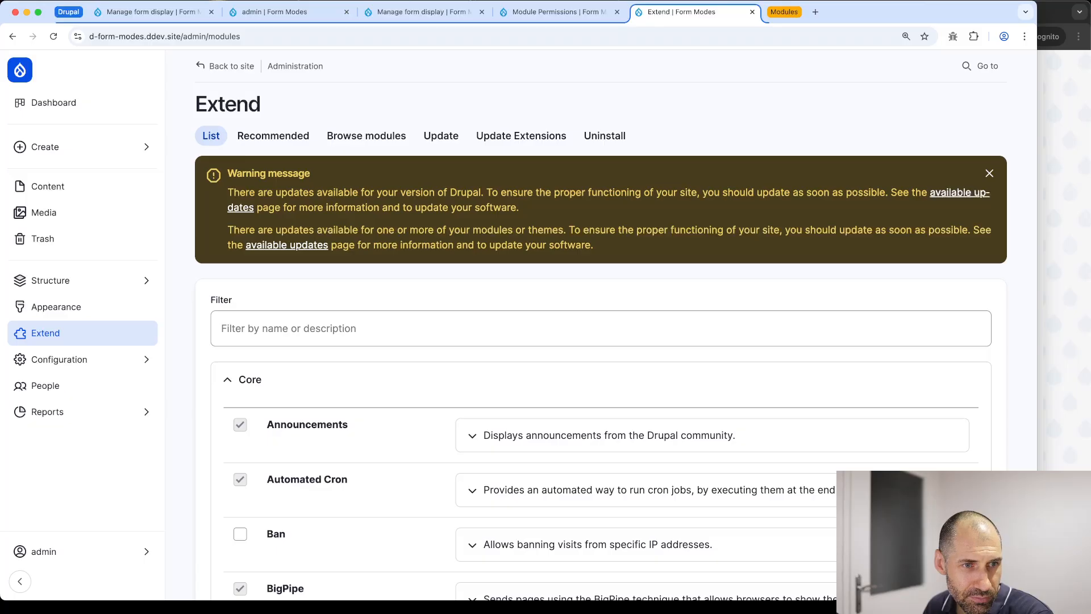
Read the Form Mode Control project page describing role-based form mode access and per-bundle defaults
left_click(784, 12)
left_click(721, 14)
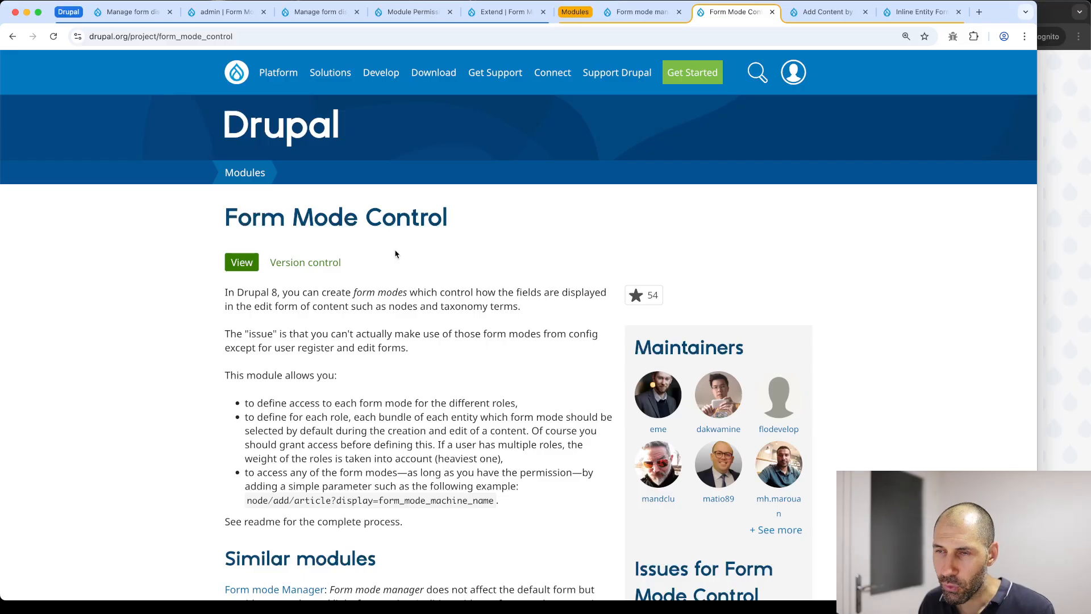
scroll(395, 254, "down", 5)
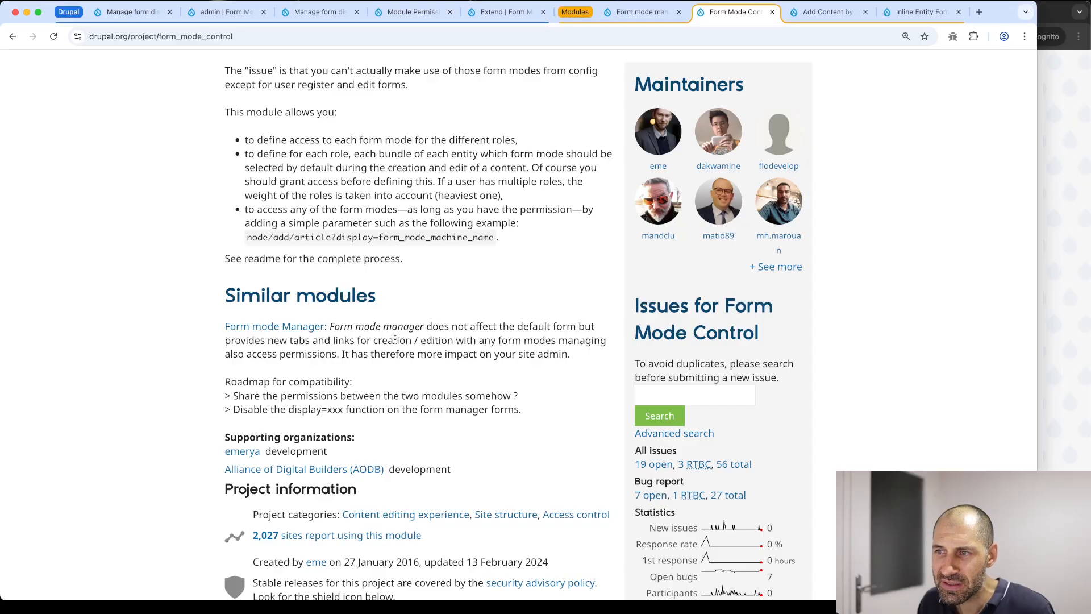
scroll(395, 339, "up", 5)
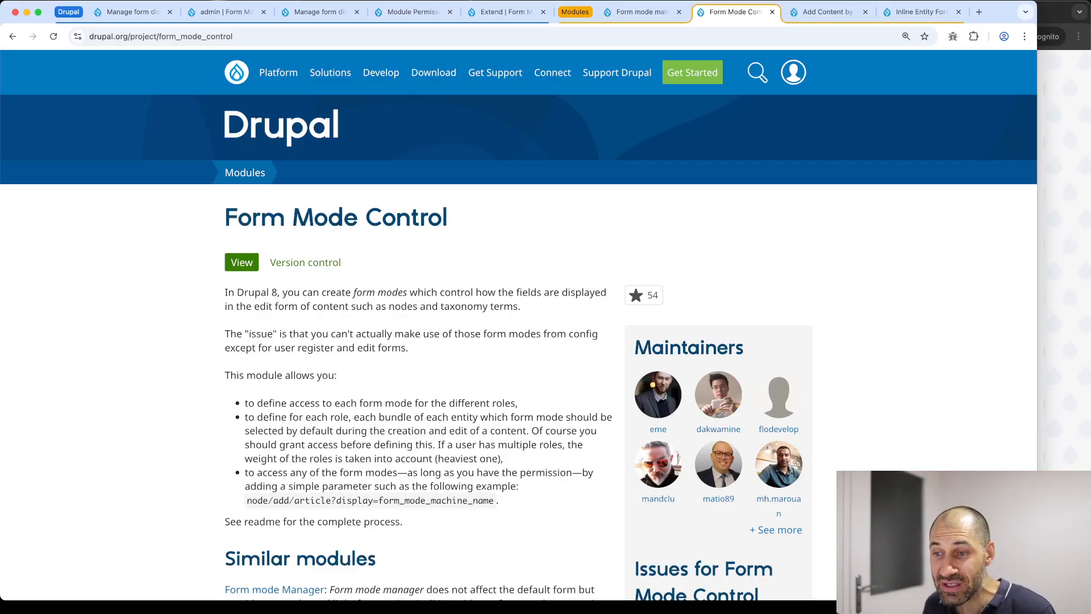
Look over the example form mode URL path on the project page
scroll(195, 563, "down", 5)
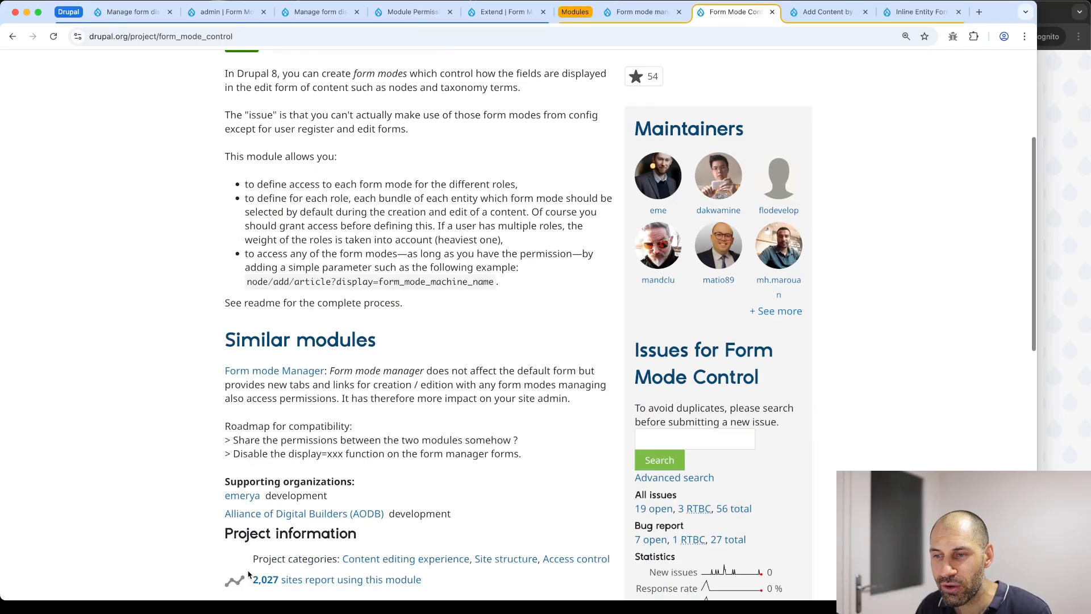
left_click_drag(498, 194, 246, 189)
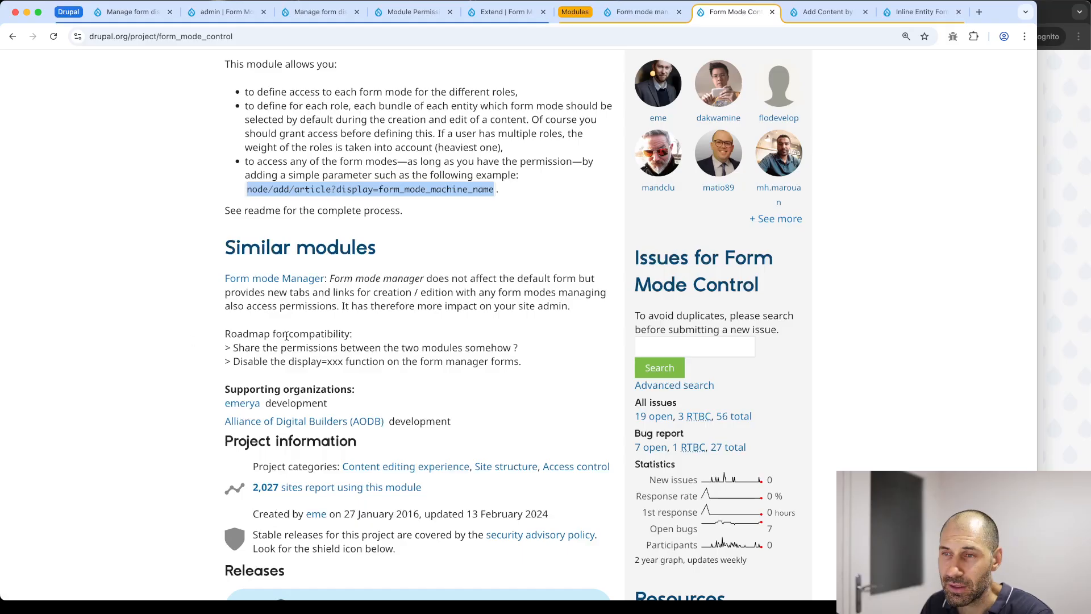
left_click(400, 261)
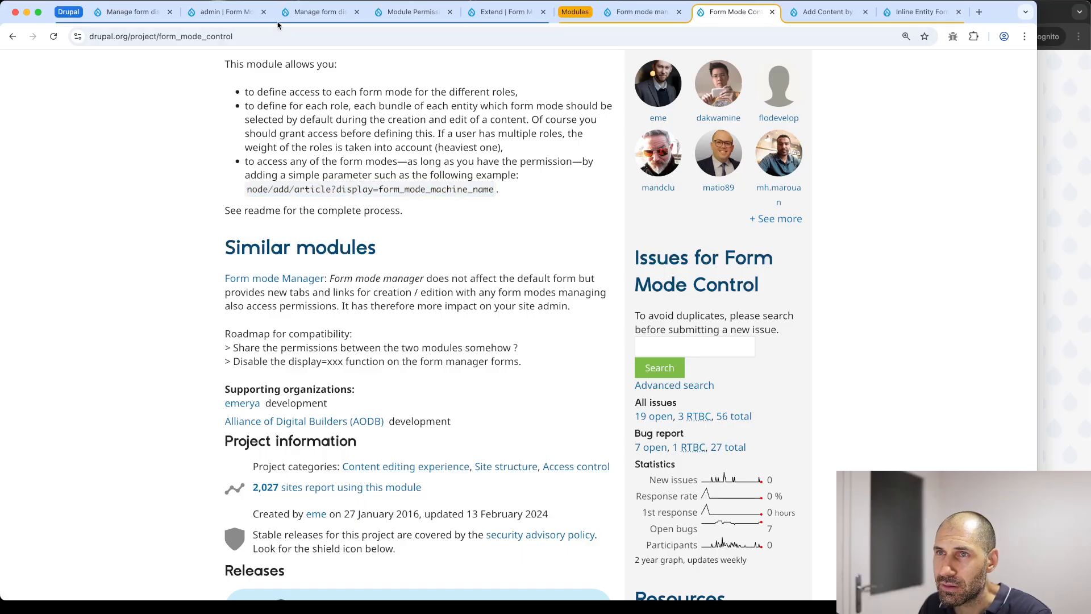
Close the two old admin tabs and the form display tab, back to the Extend list
left_click(263, 11)
left_click(263, 12)
left_click(263, 11)
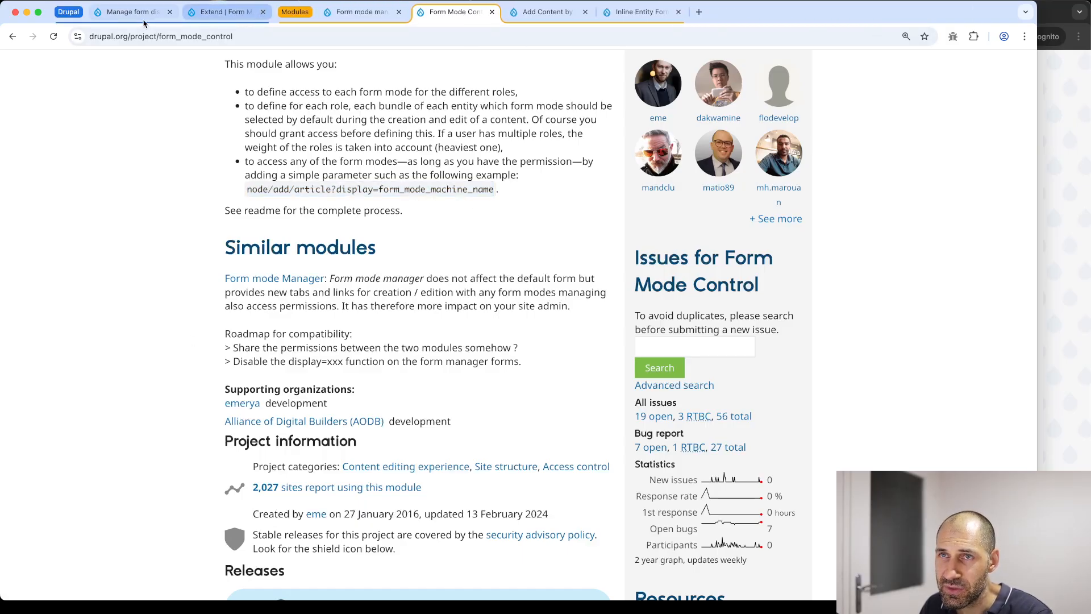
left_click(169, 11)
left_click(128, 11)
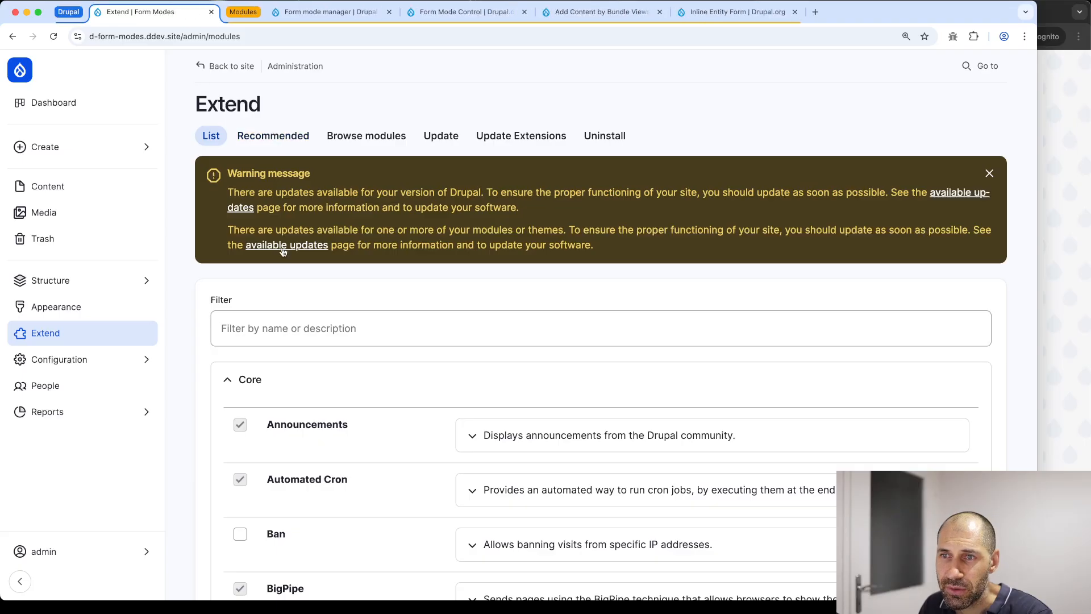
Reload the module list, filter for 'form mode cont' and install Form Mode Control
left_click(283, 317)
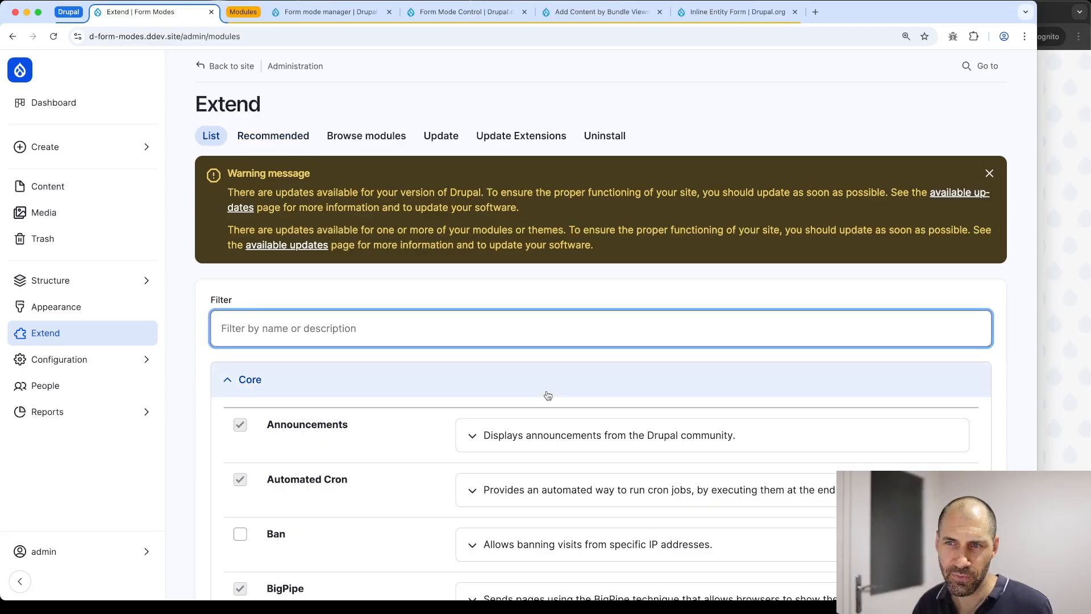
key("super+r")
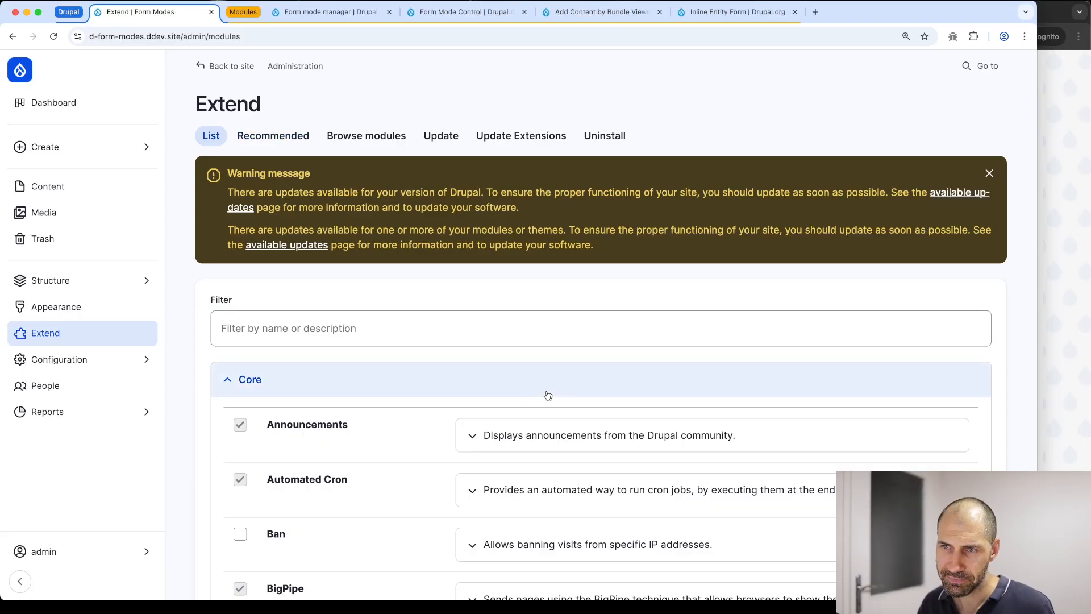
left_click(543, 336)
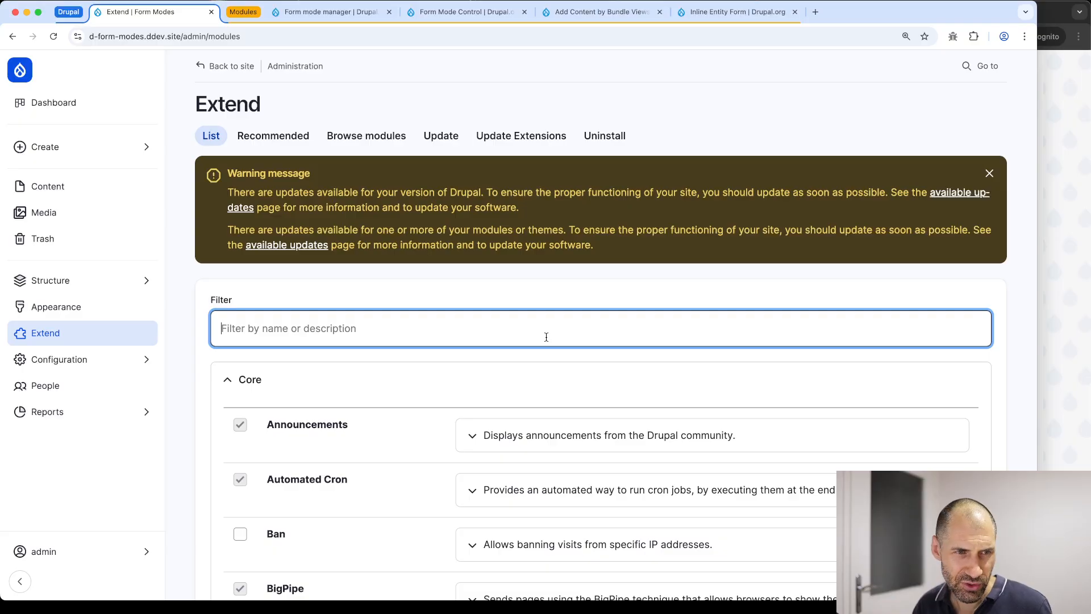
type("form mode cont")
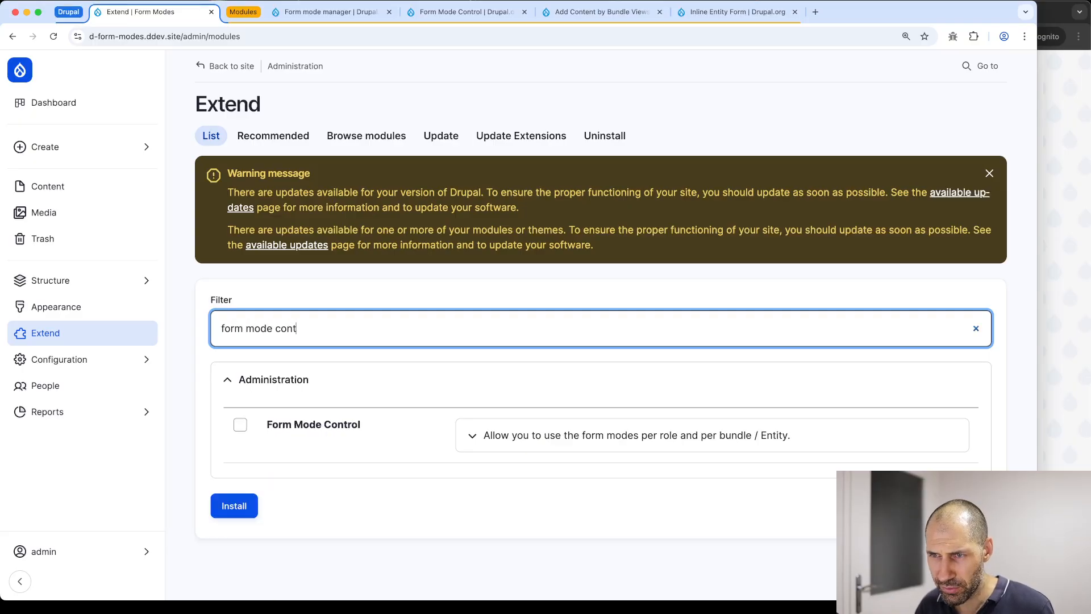
left_click(493, 435)
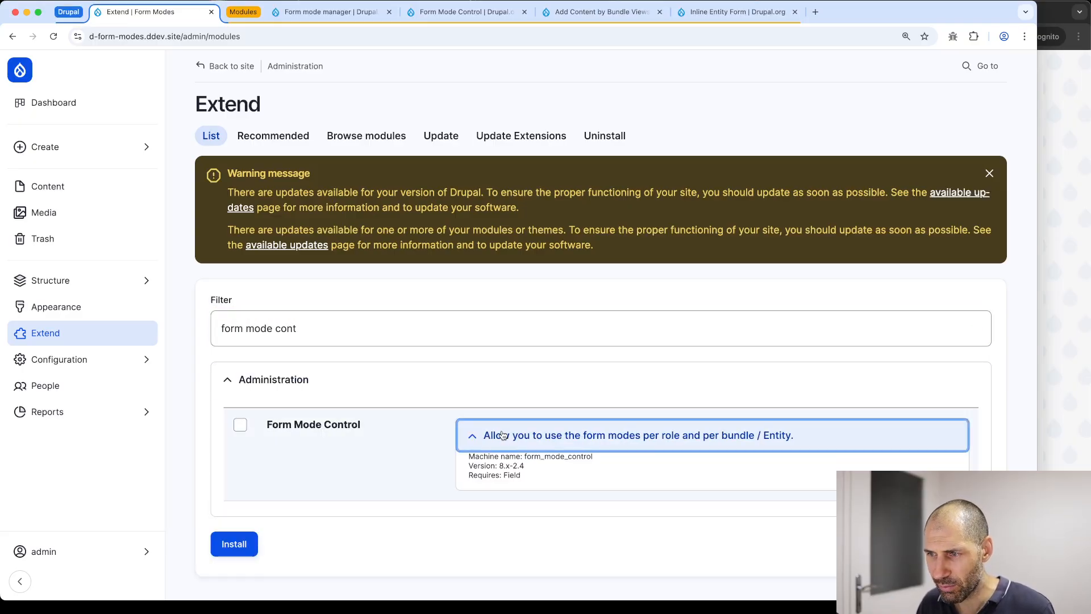
left_click(480, 435)
left_click(329, 432)
left_click(239, 507)
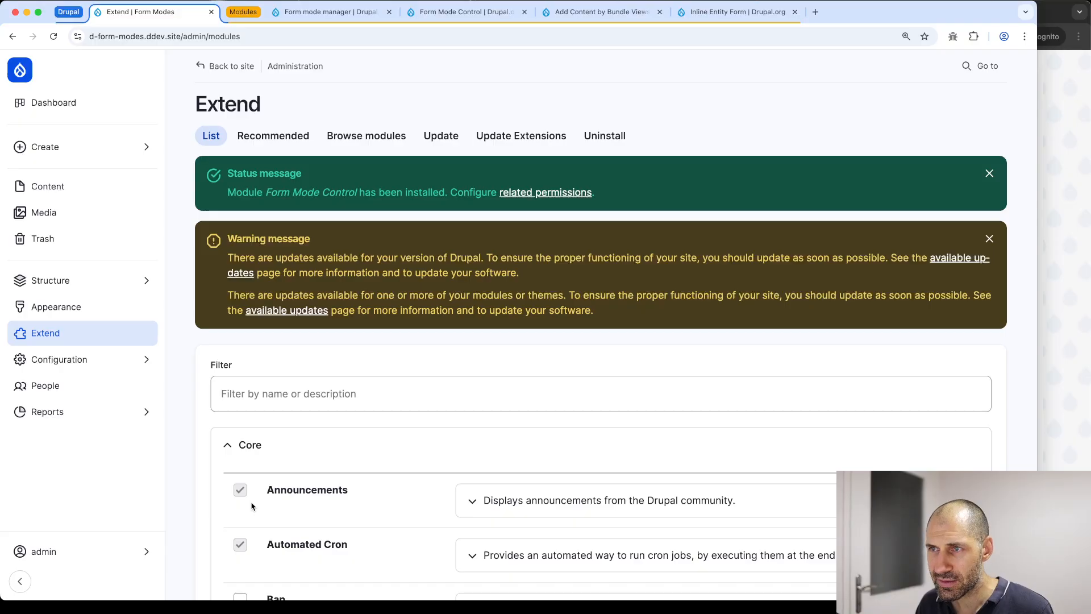
Review Form Mode Control's permissions page in a new tab, with Administrator holding them
left_click(528, 194, "super")
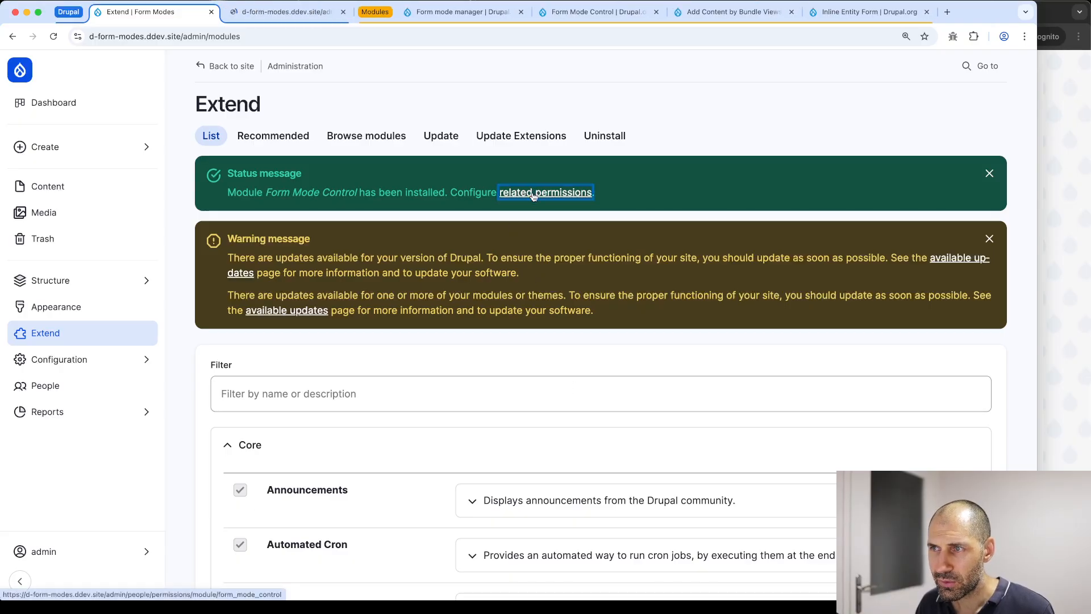
left_click(296, 16)
scroll(375, 196, "down", 10)
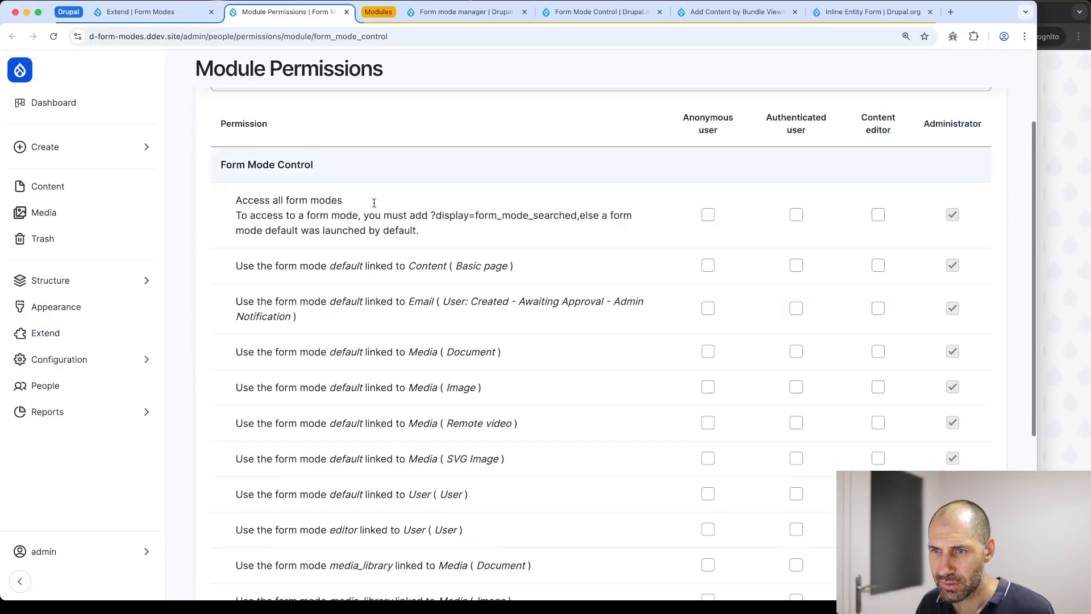
scroll(380, 192, "up", 6)
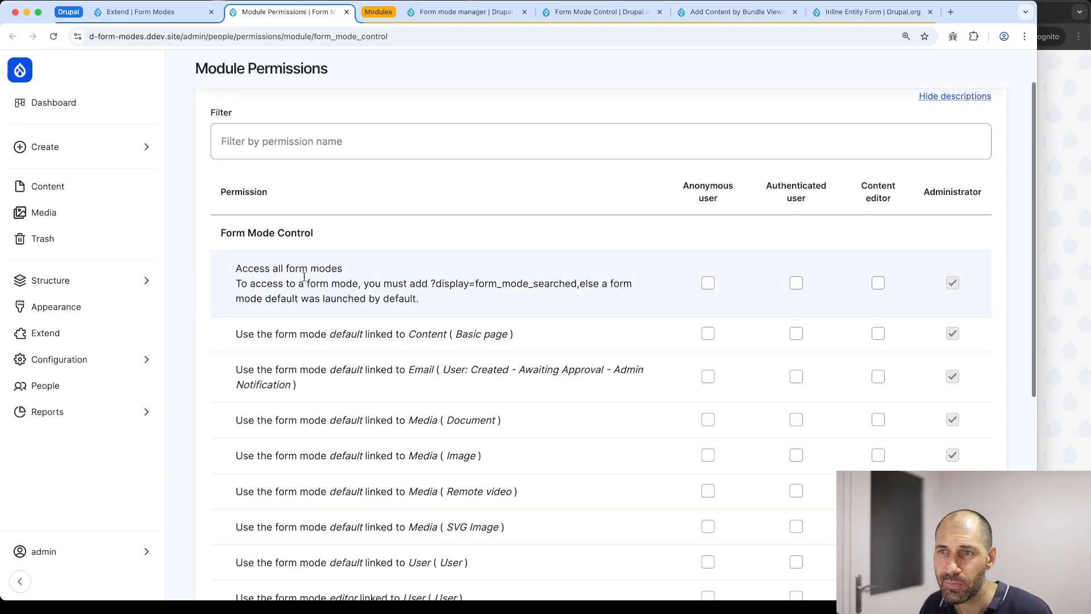
scroll(295, 171, "up", 2)
Navigate Structure > Display modes > Form modes to the form mode configuration settings
left_click(150, 13)
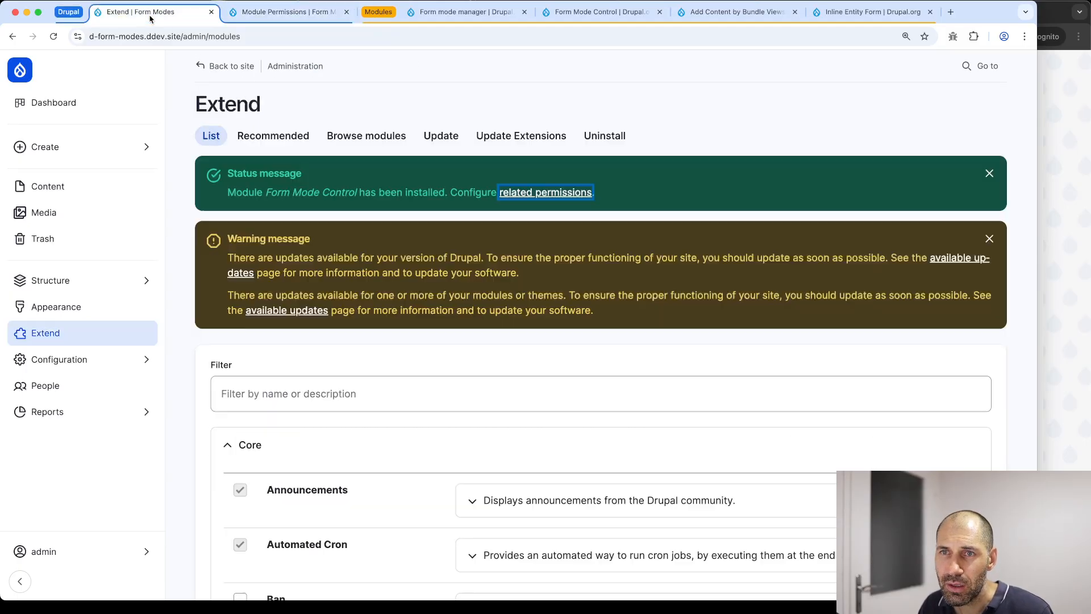
left_click(99, 284)
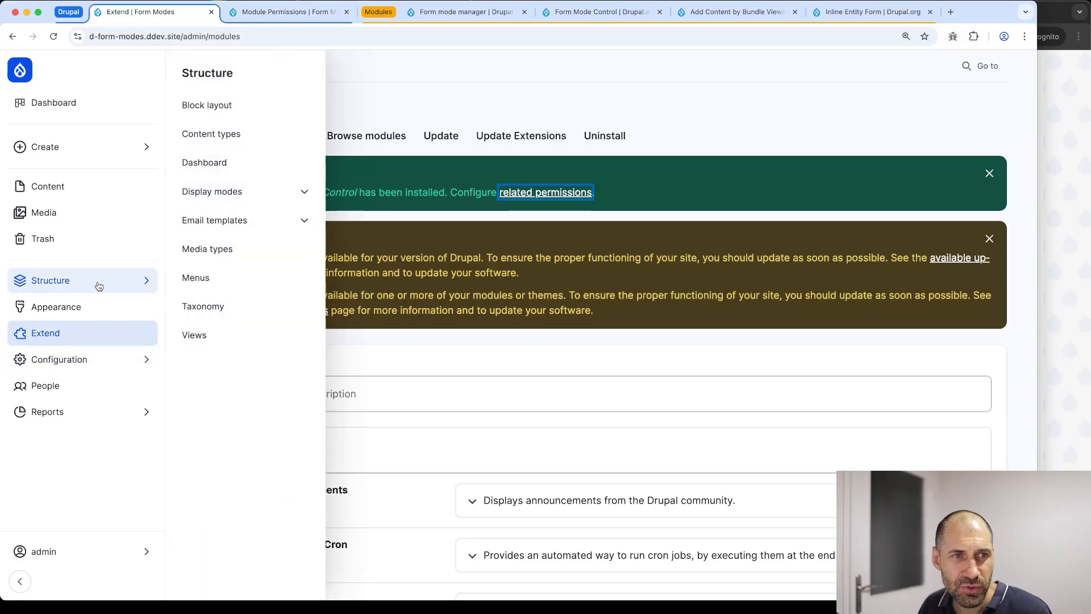
left_click(247, 193)
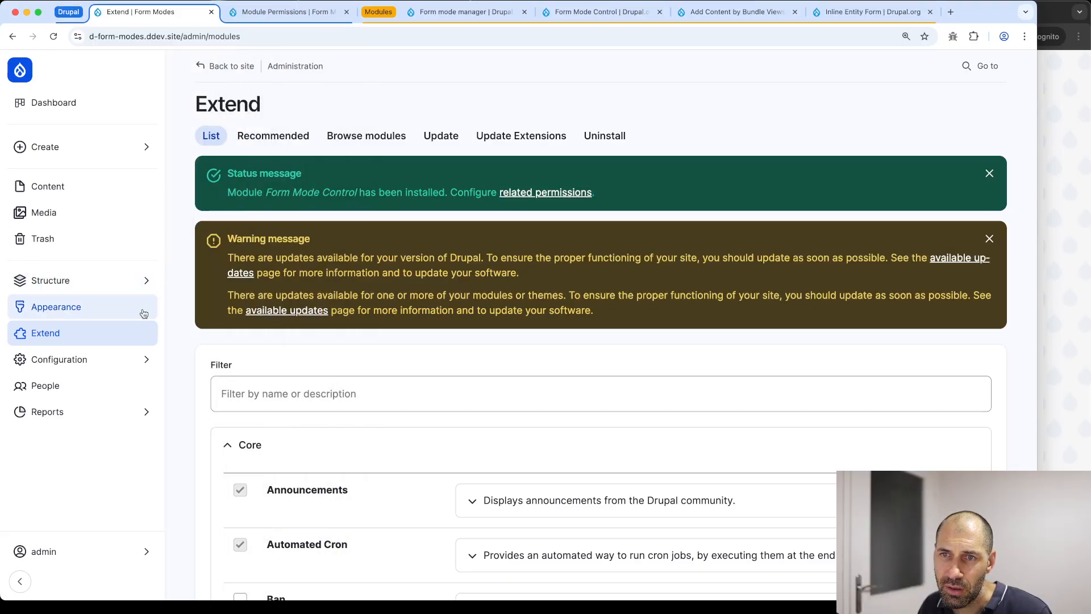
mouse_move(139, 285)
left_click(248, 195)
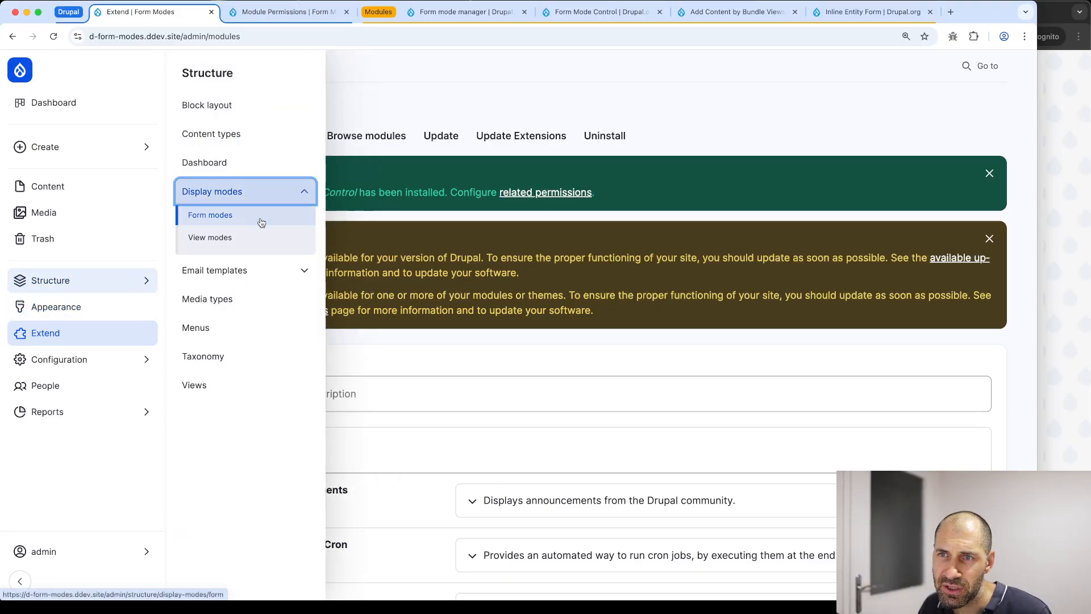
left_click(242, 82, "shift+super")
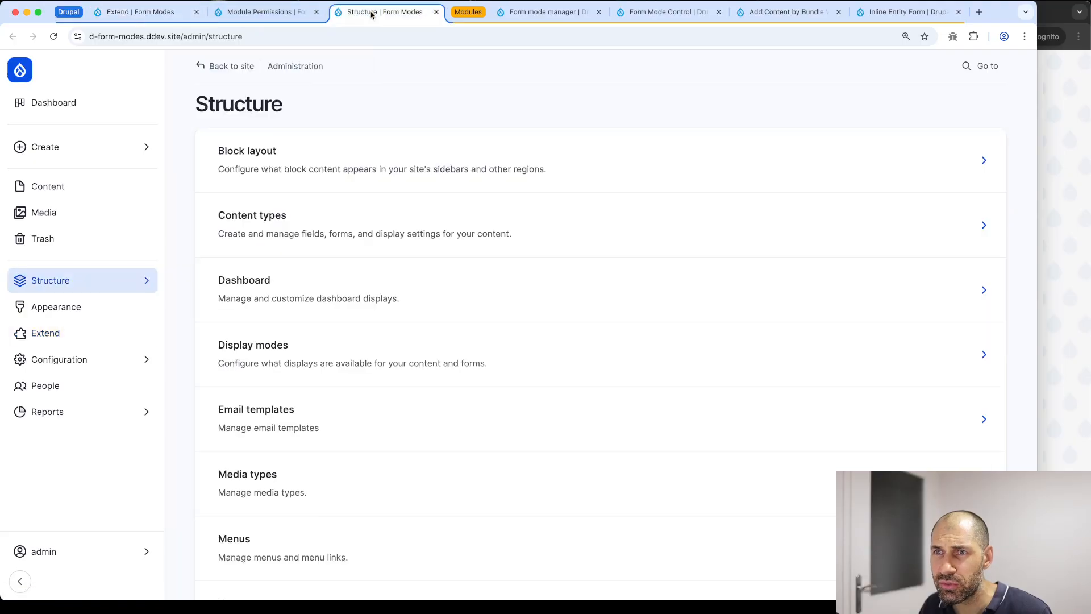
scroll(341, 284, "down", 1)
left_click(268, 348)
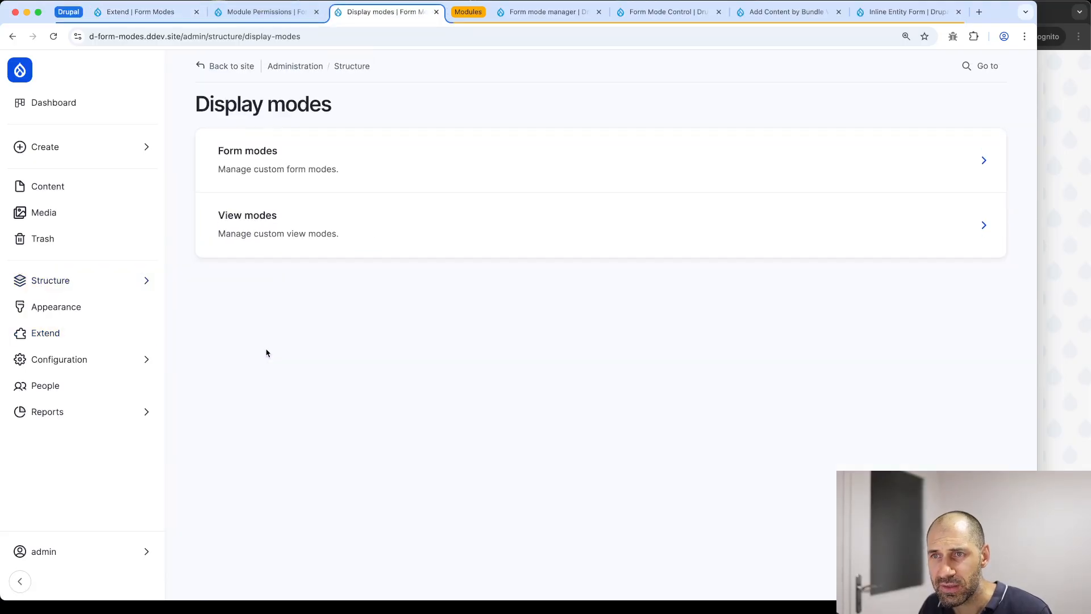
left_click(296, 170)
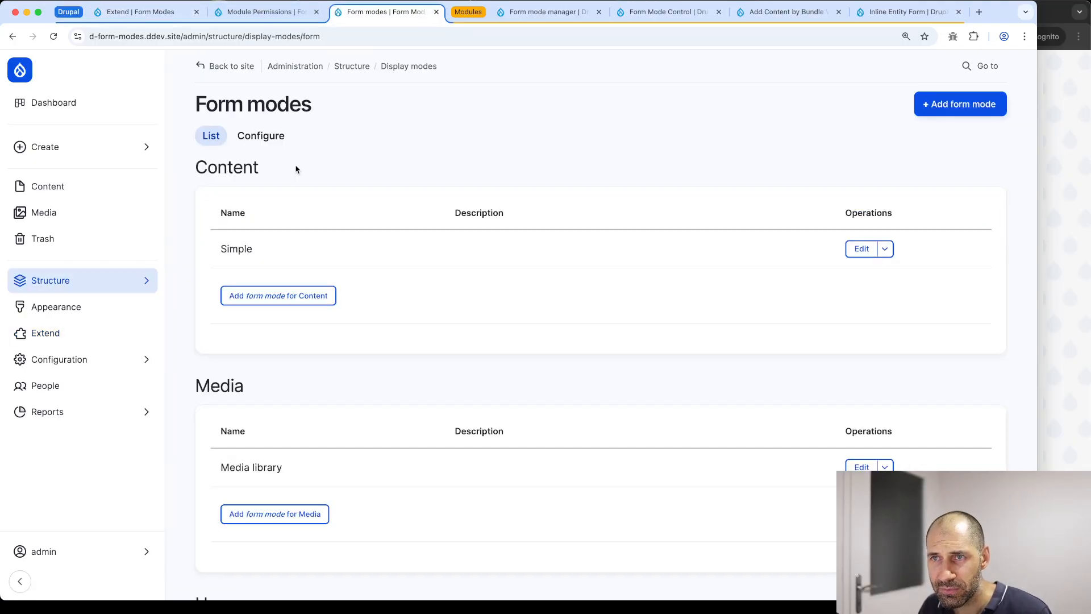
left_click(271, 142)
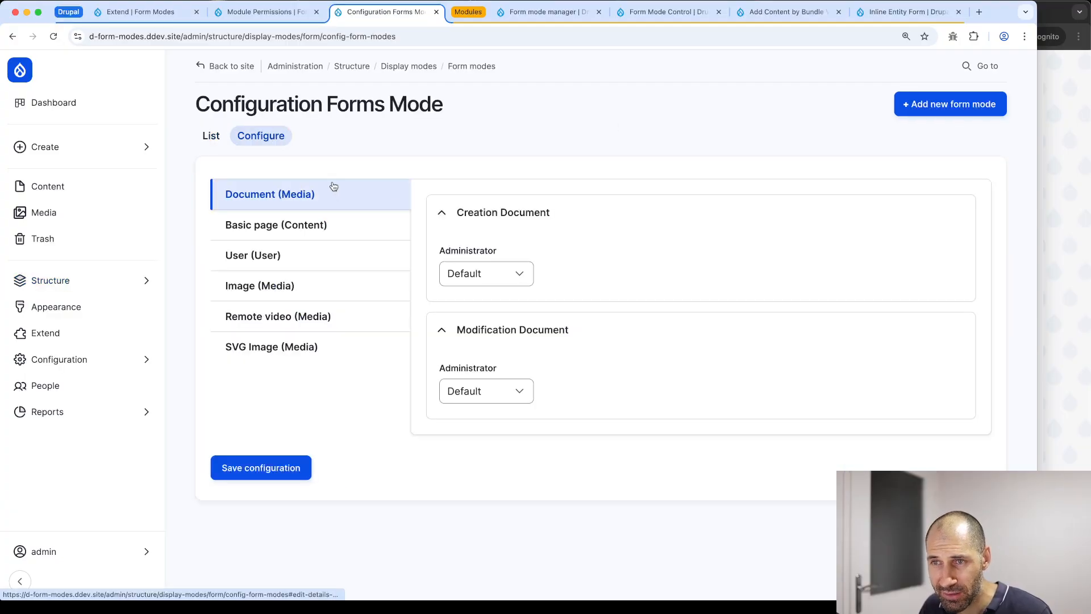
Check Administrator's creation form mode choices for documents and Basic pages, keeping Default
left_click(467, 274)
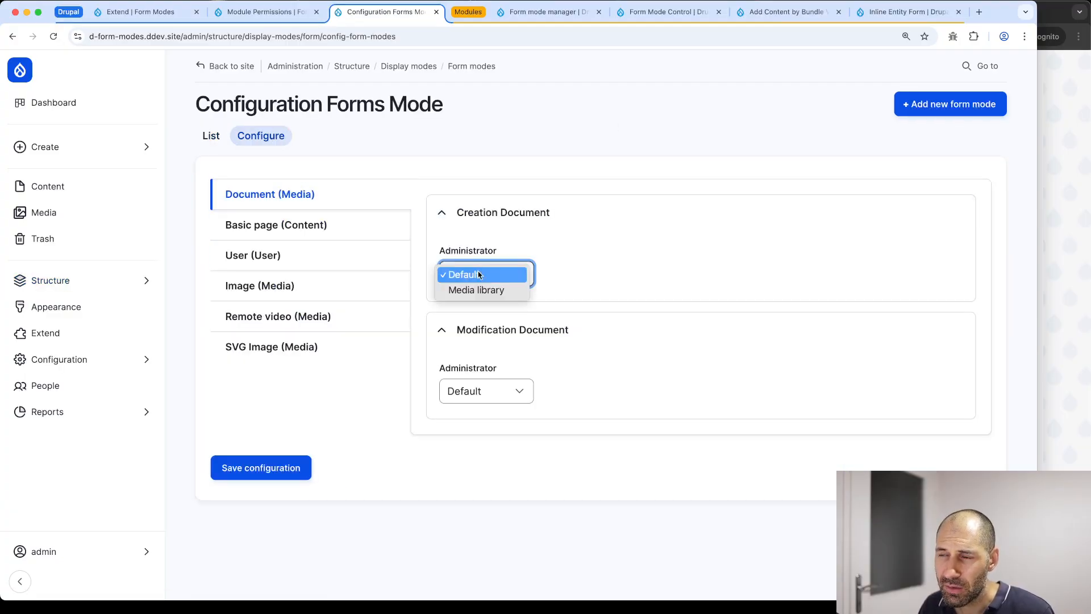
left_click(571, 259)
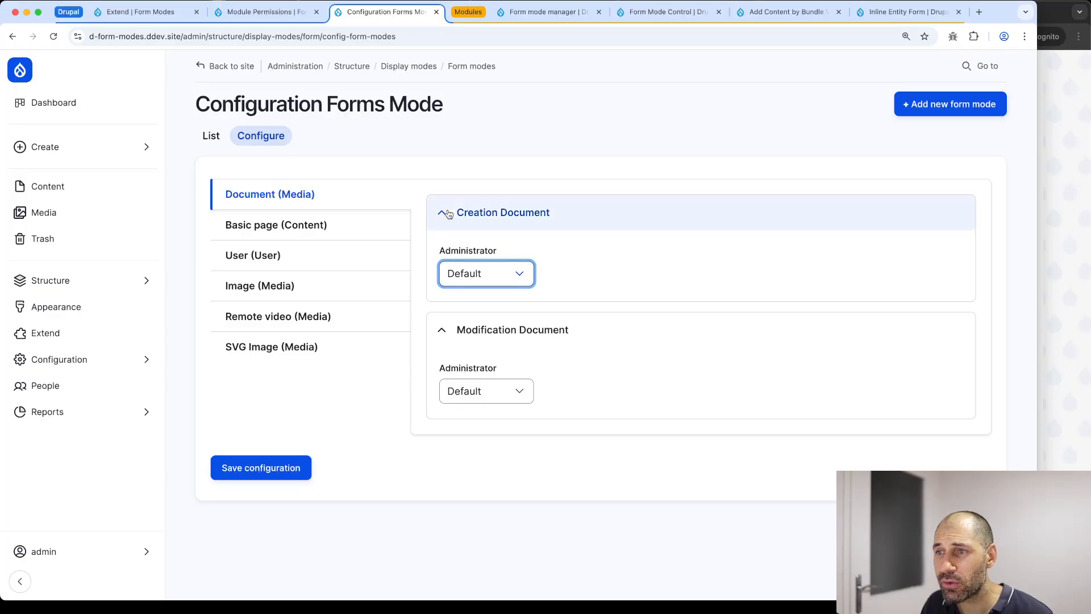
left_click(287, 223)
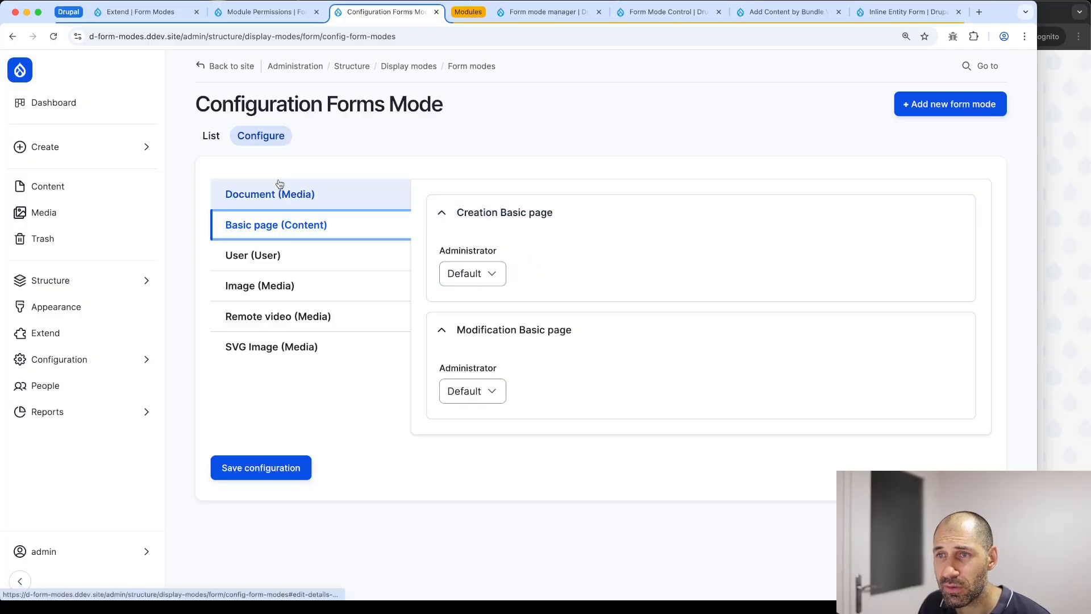
left_click(461, 275)
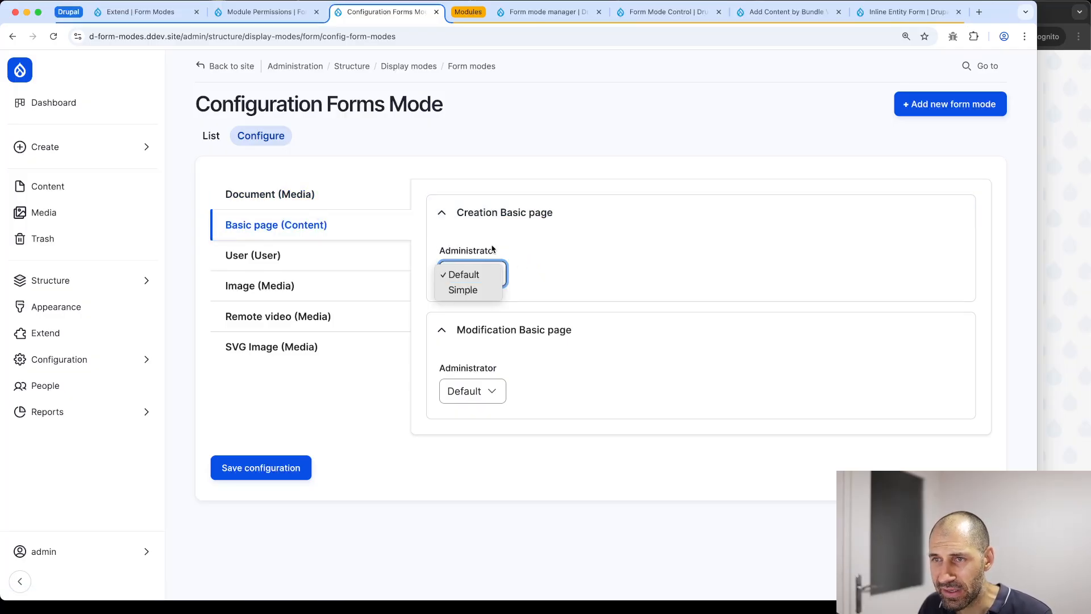
left_click(281, 213)
Compare Document settings, recheck Basic page creation choices (Default/Simple) leaving Default, then go to the permissions
left_click(273, 196)
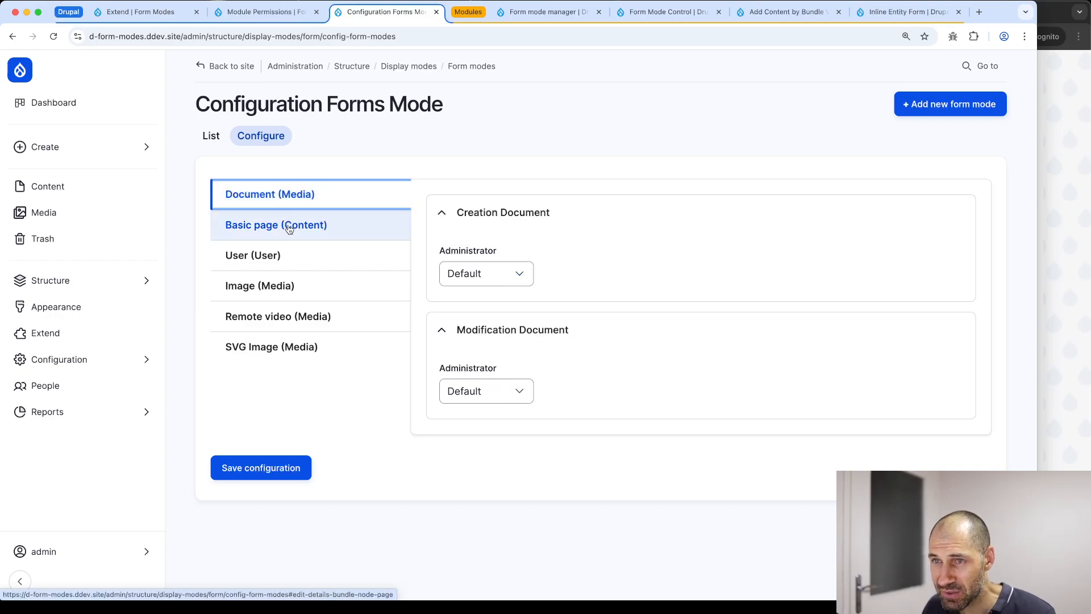
left_click(309, 226)
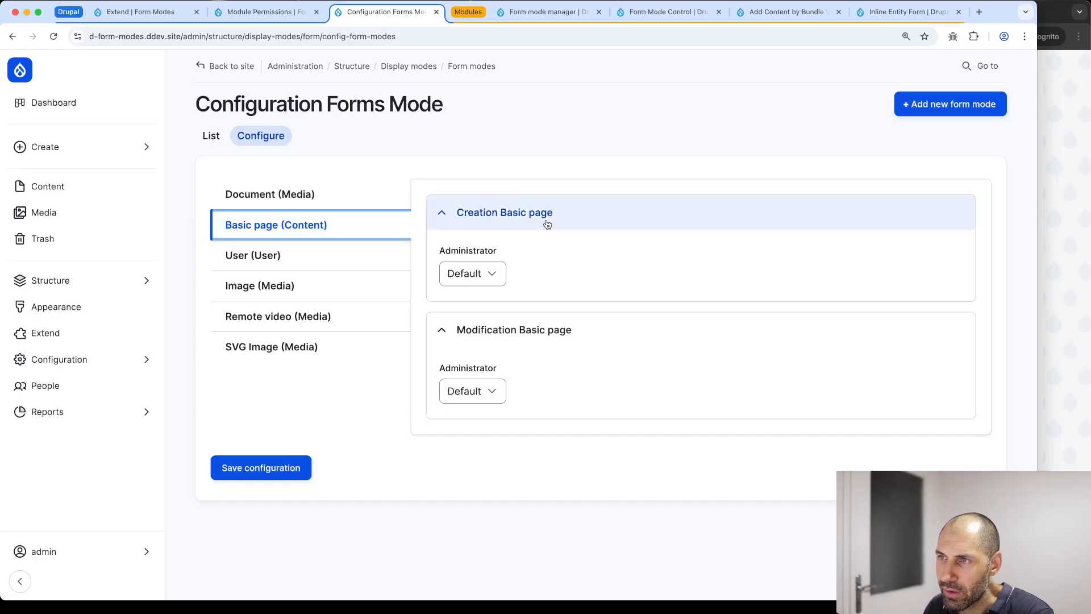
left_click(480, 276)
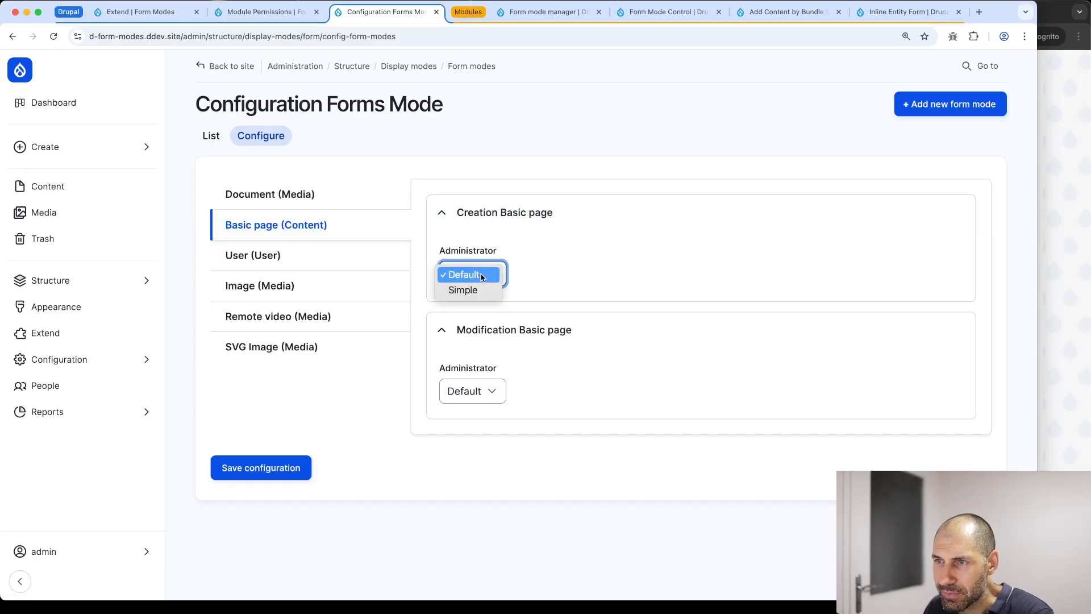
left_click(555, 271)
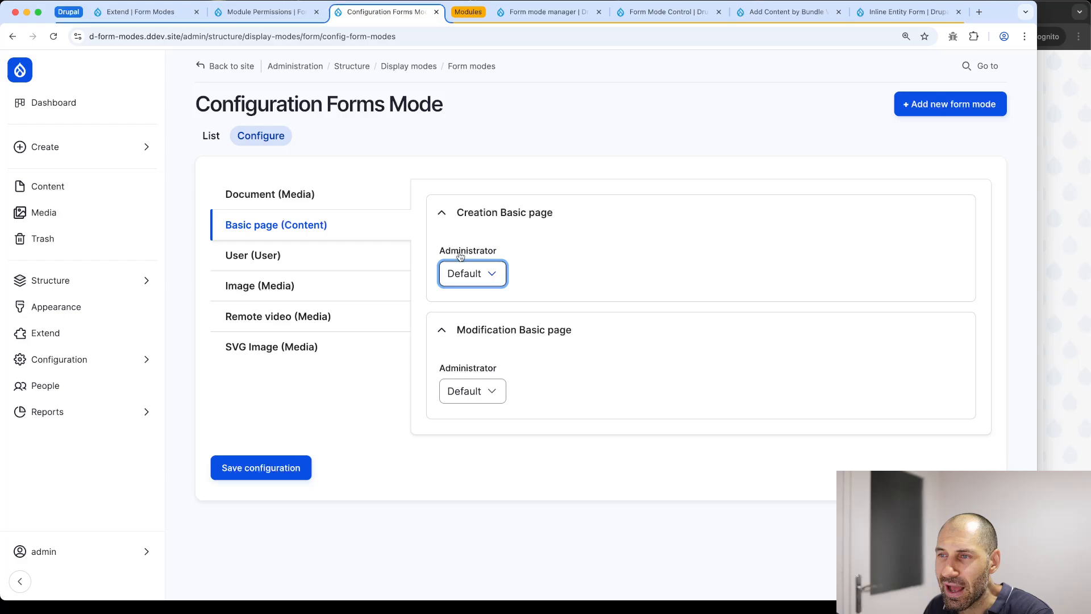
left_click(480, 274)
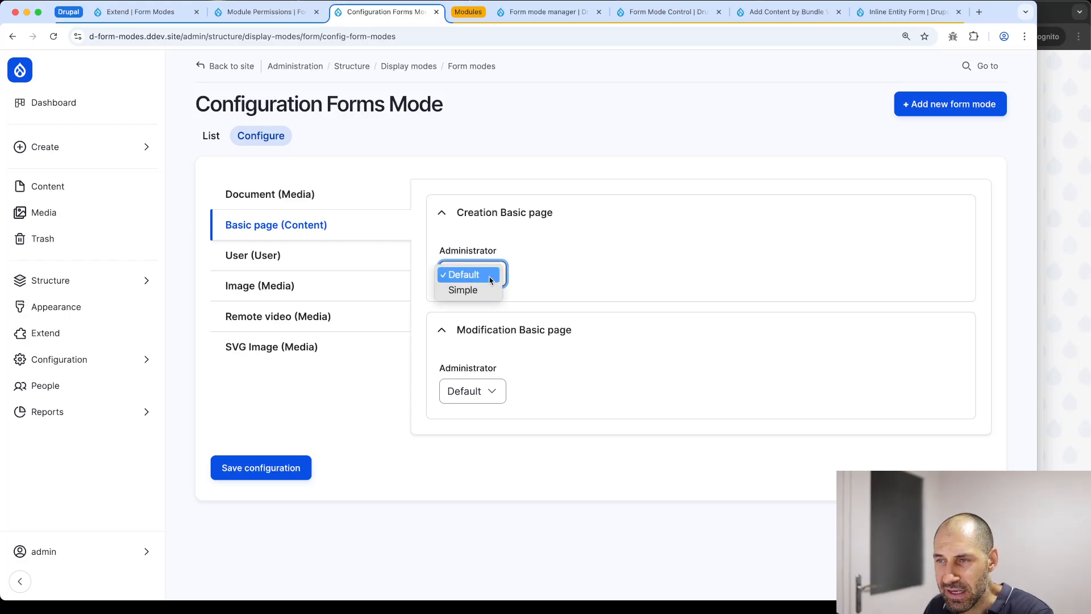
left_click(566, 290)
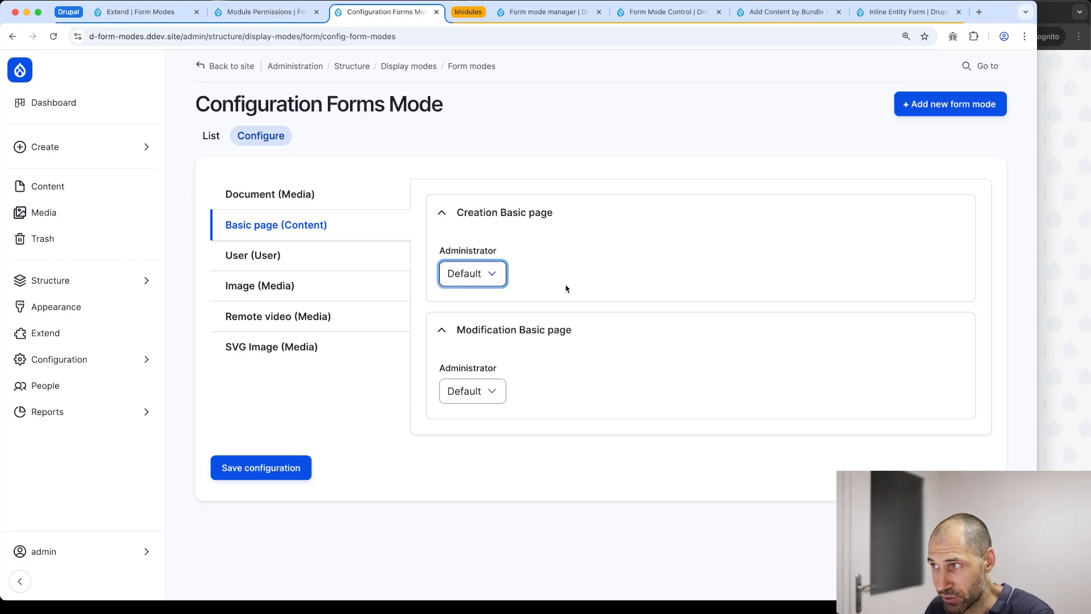
left_click(222, 21)
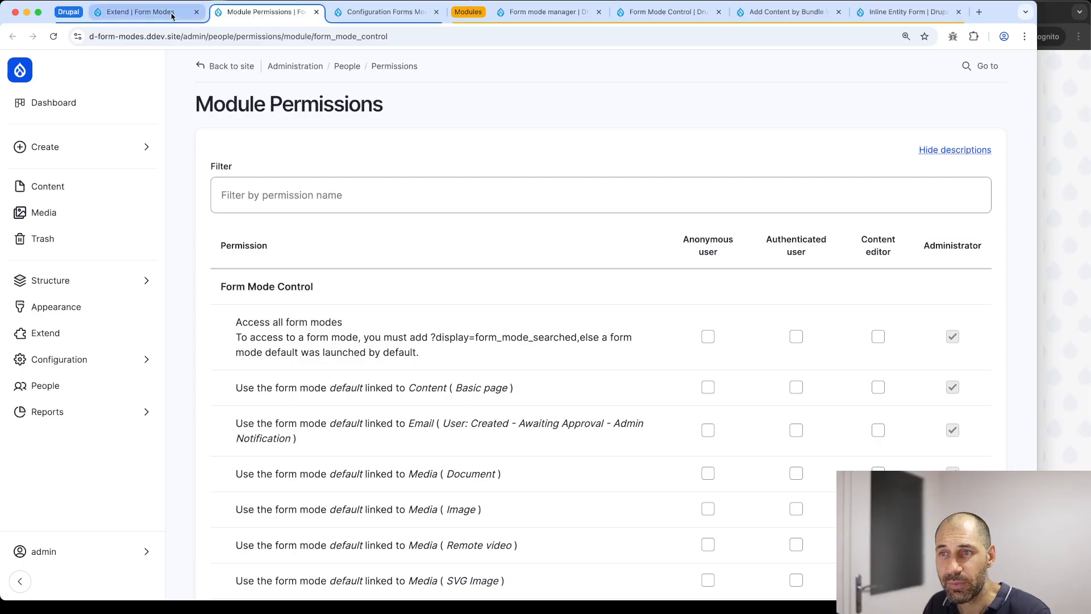
Grant Content editor 'Use the form mode default linked to Content (Basic page)' and save permissions
scroll(449, 227, "down", 8)
scroll(710, 375, "up", 6)
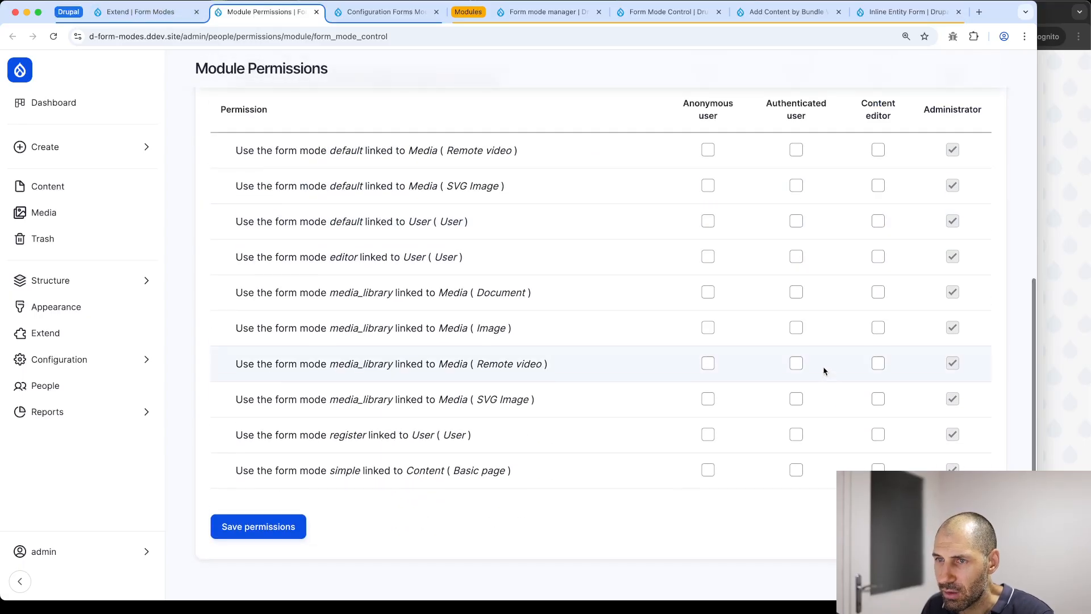
scroll(711, 379, "down", 5)
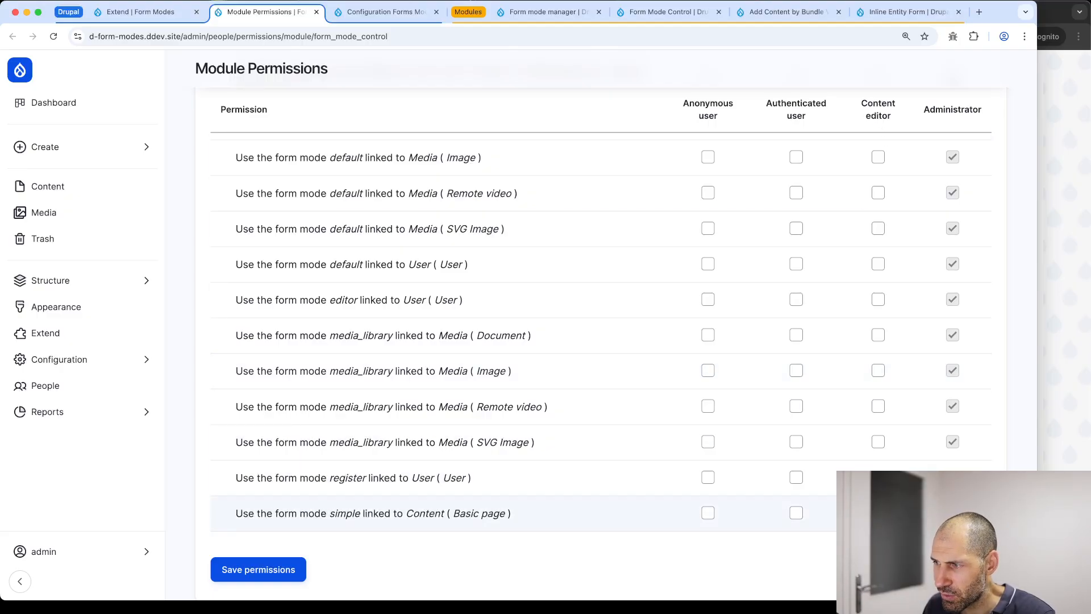
left_click_drag(516, 513, 378, 510)
scroll(378, 510, "down", 2)
double_click(351, 460)
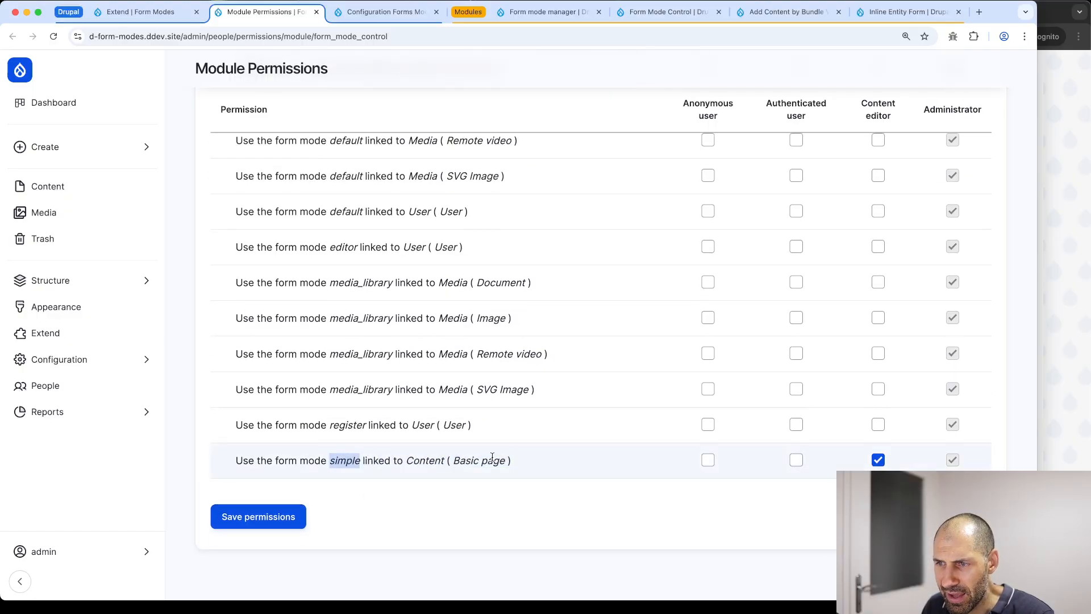
scroll(519, 457, "up", 5)
scroll(507, 442, "down", 1)
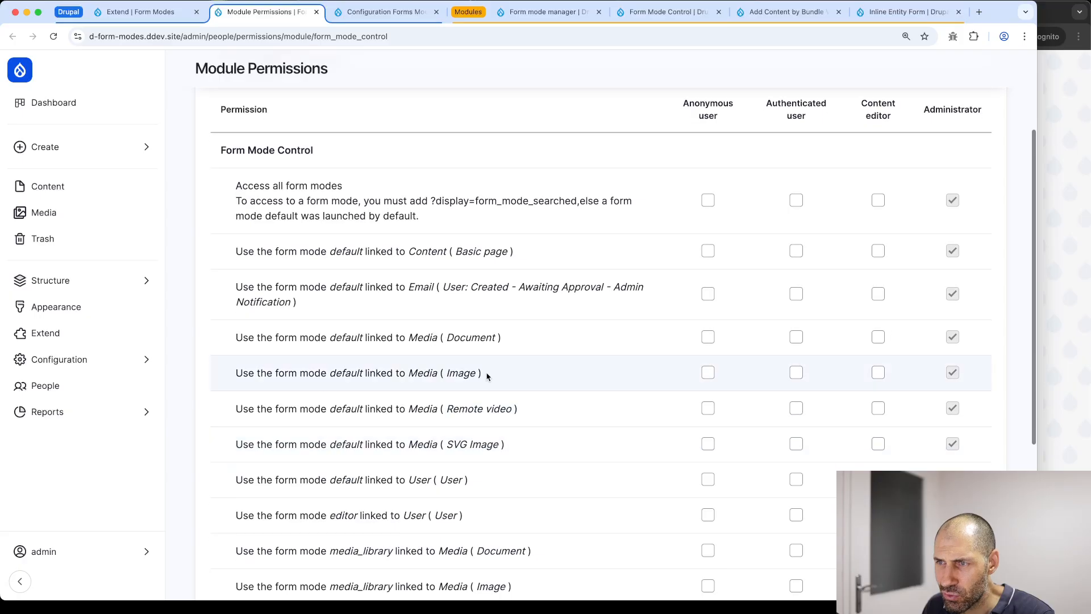
left_click(878, 251)
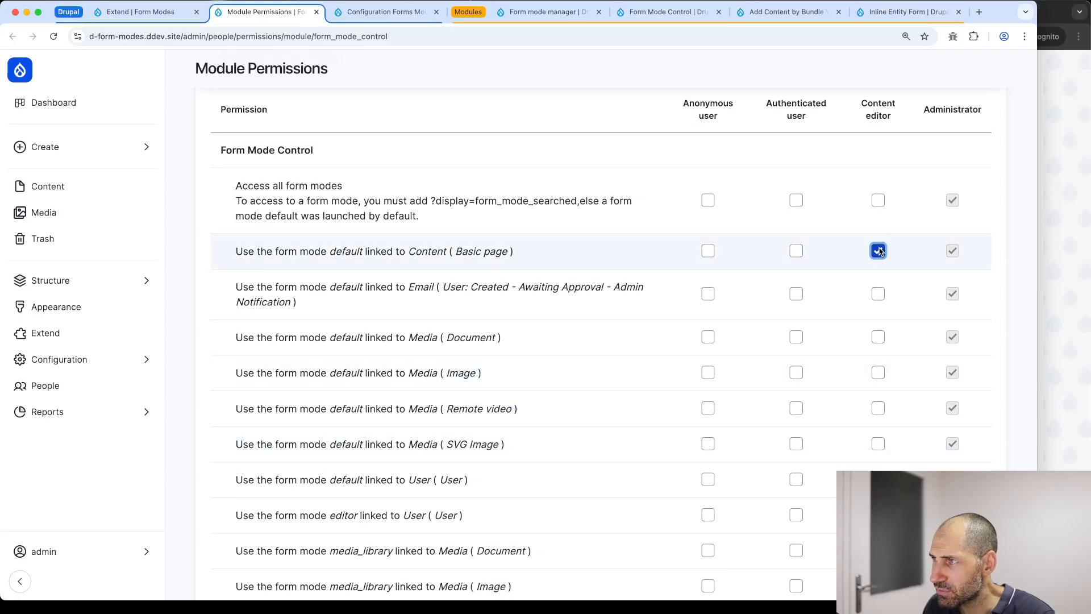
scroll(256, 499, "down", 5)
left_click(255, 517)
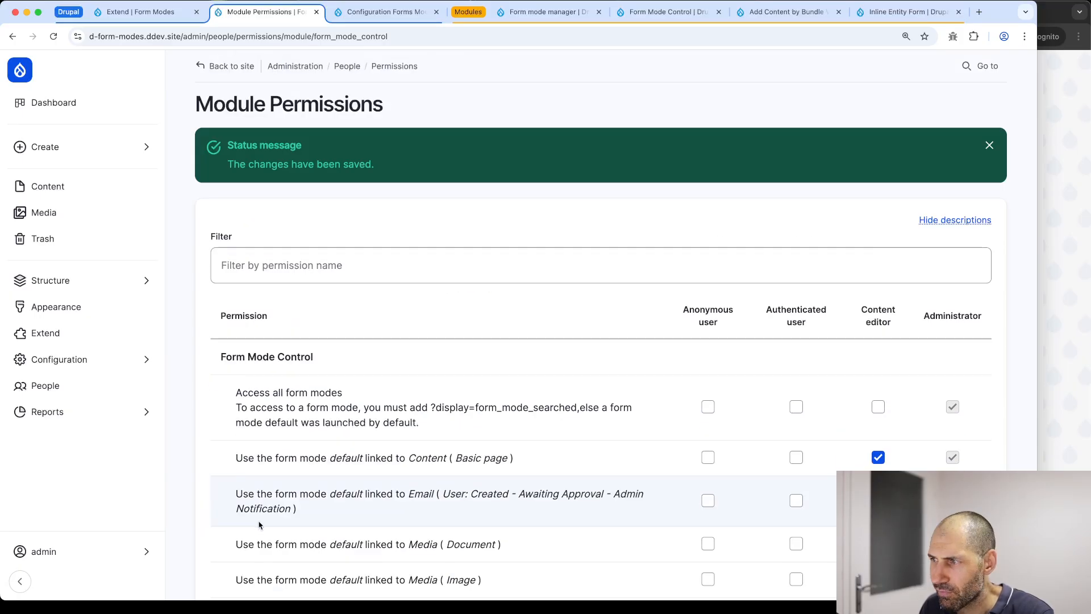
Reload form mode configuration, set Content editor's Basic page creation mode to Simple, and save
left_click(375, 11)
left_click(363, 37)
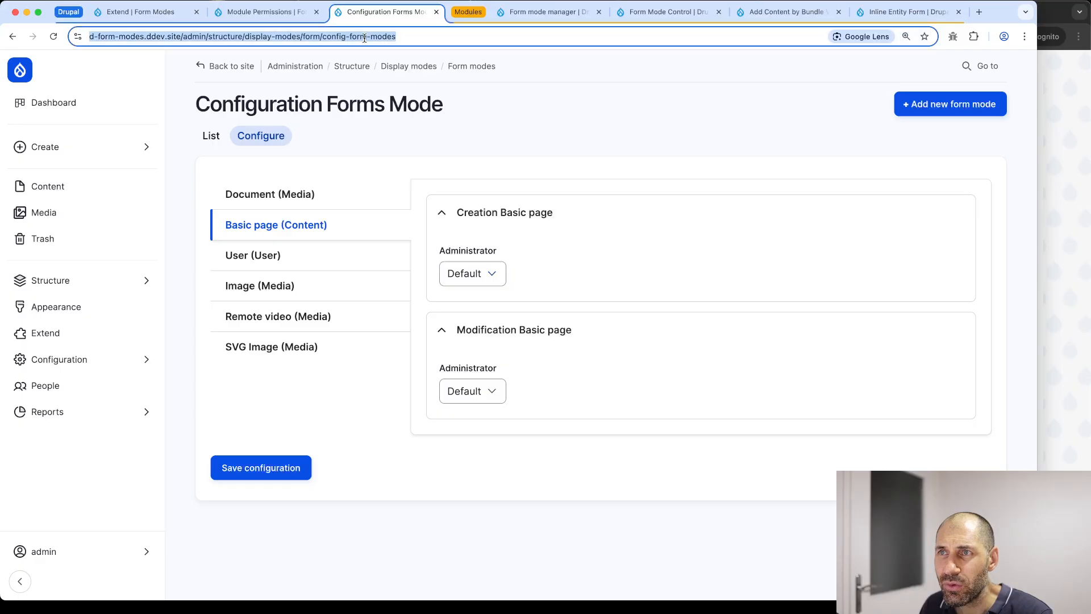
key("Return")
left_click(323, 218)
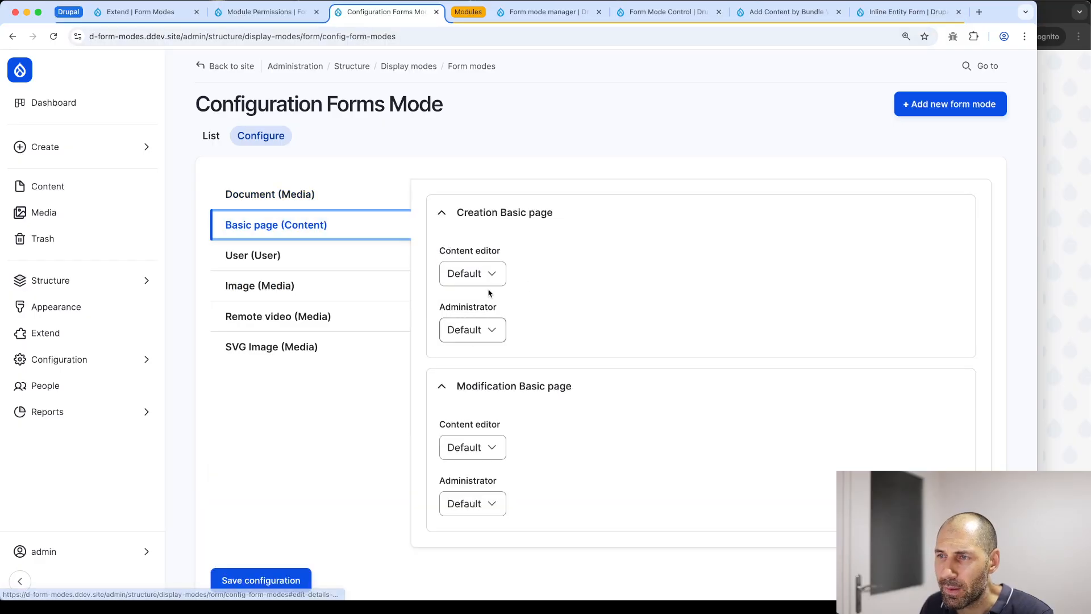
scroll(489, 193, "down", 2)
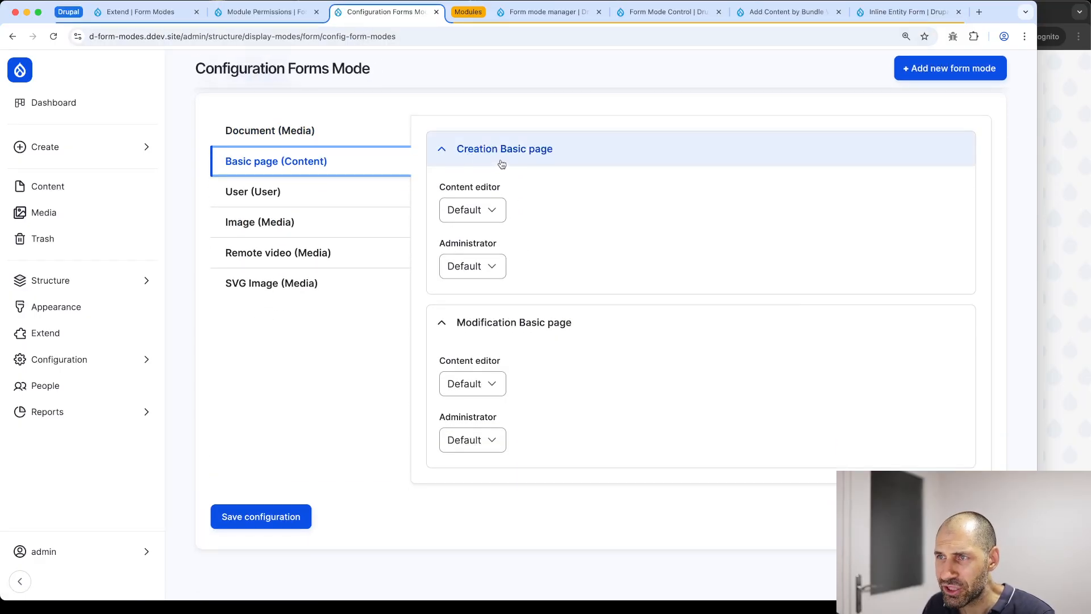
left_click(482, 211)
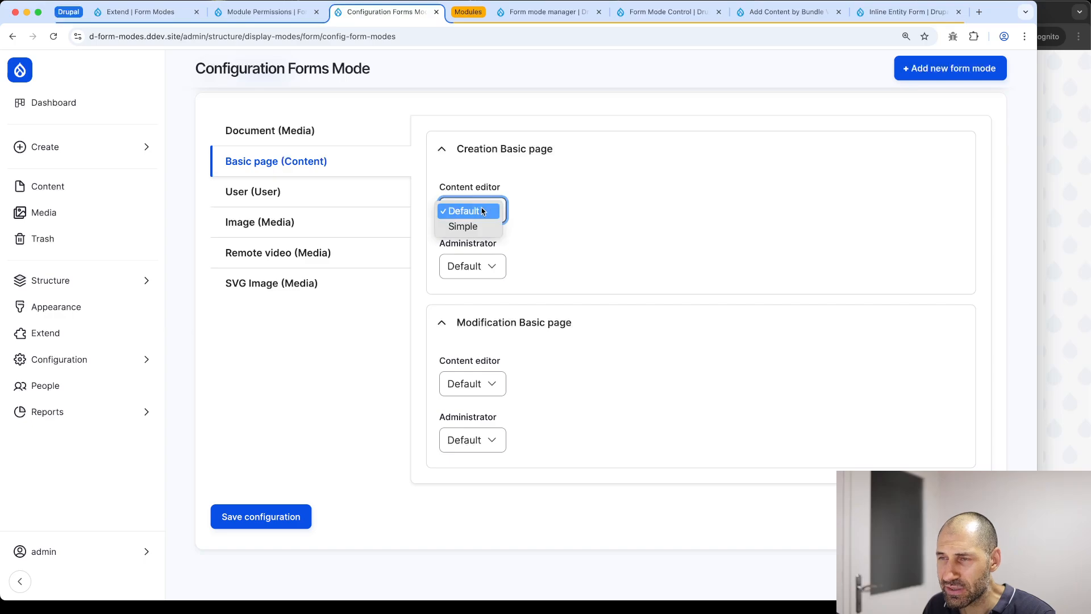
left_click(477, 227)
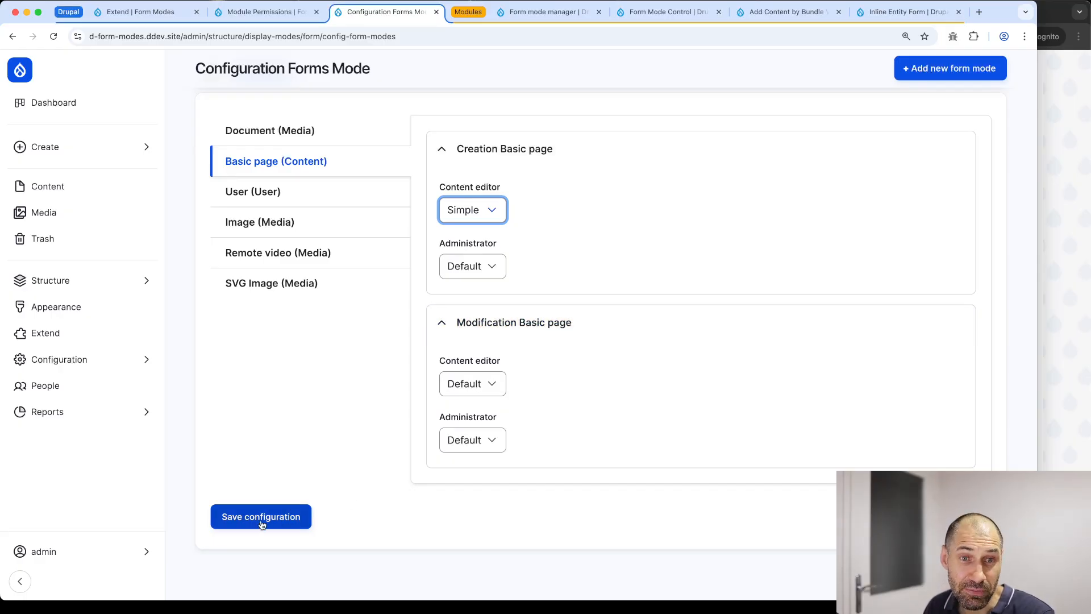
left_click(242, 528)
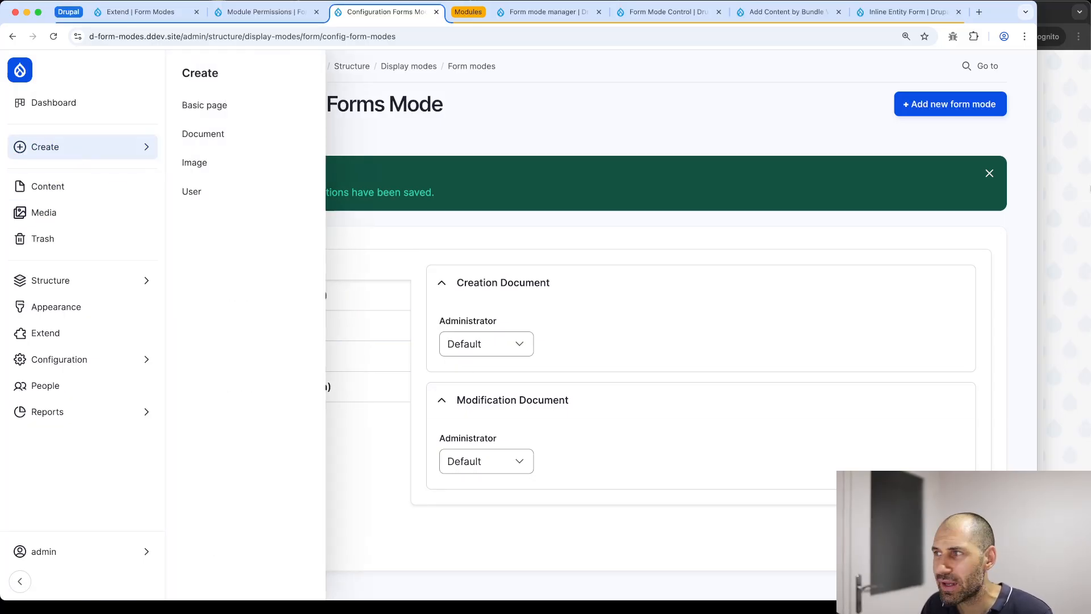
left_click(1083, 193)
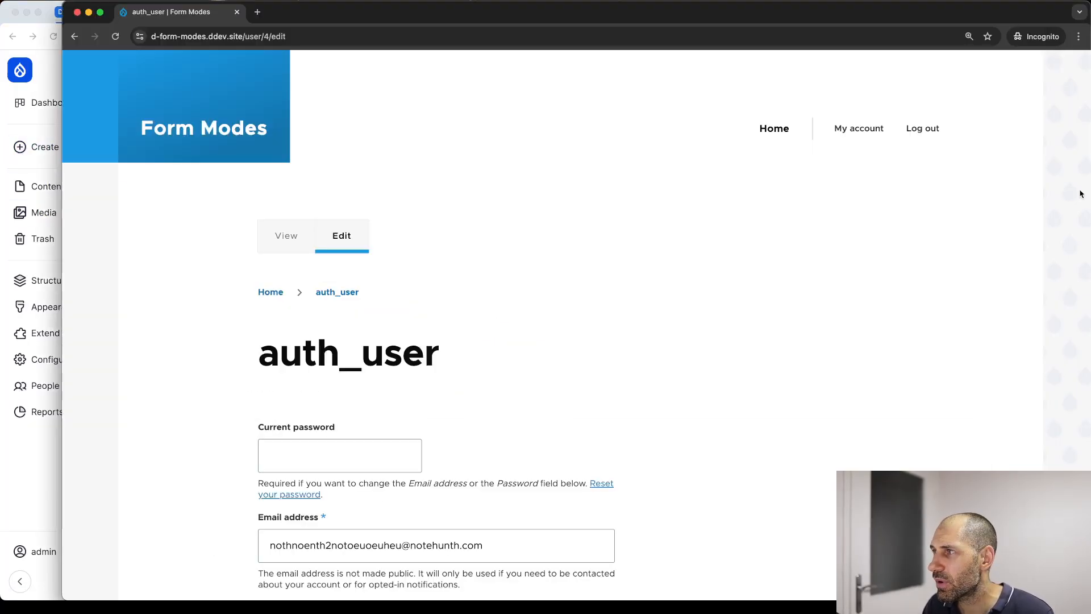
Log out in the private window and copy the content editor's username from People
left_click(921, 129)
left_click(278, 460)
scroll(278, 460, "down", 2)
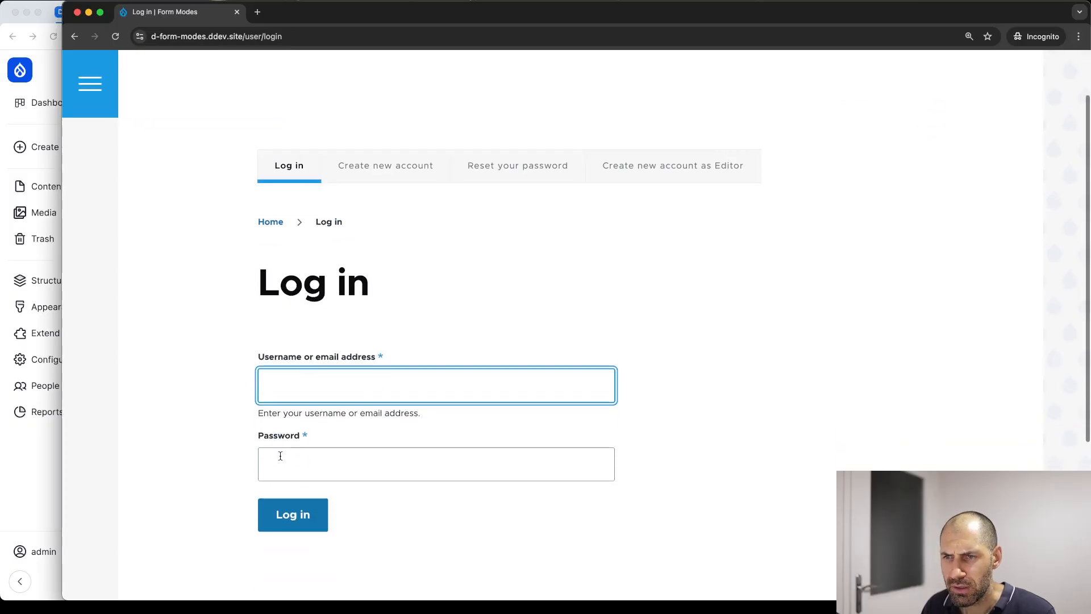
left_click(34, 438)
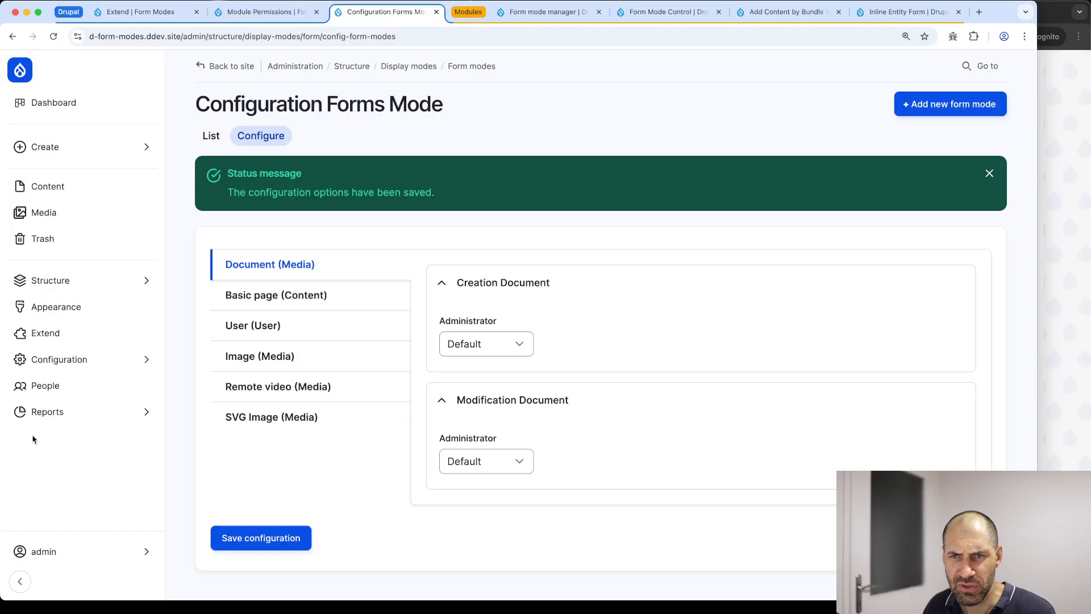
left_click(45, 386, "super")
left_click(452, 14)
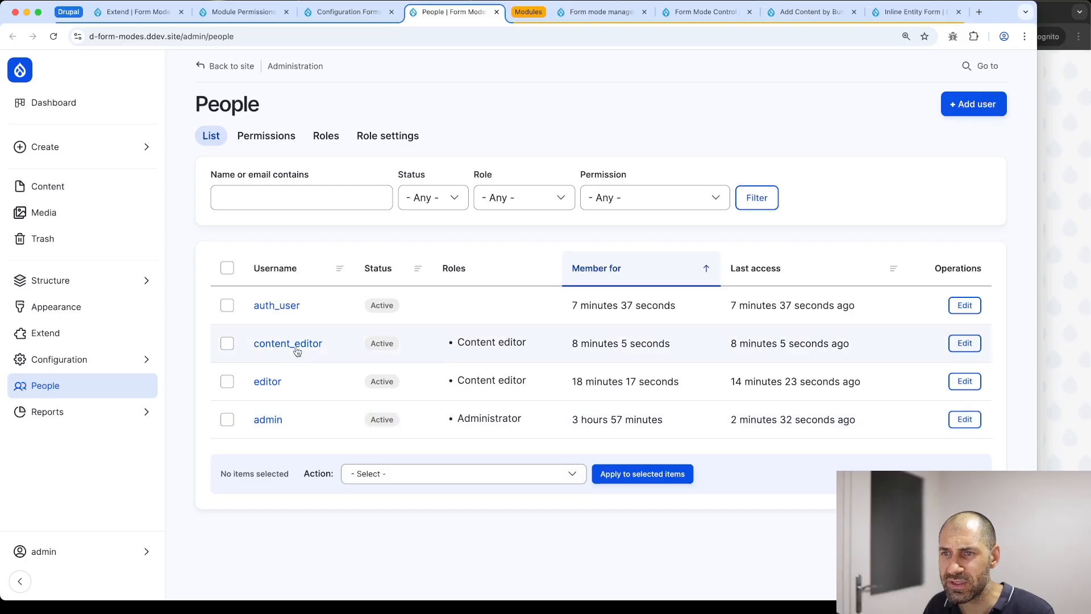
right_click(296, 344)
left_click(334, 425)
Log in as the content editor with its password and start a new Basic page
key("super+grave")
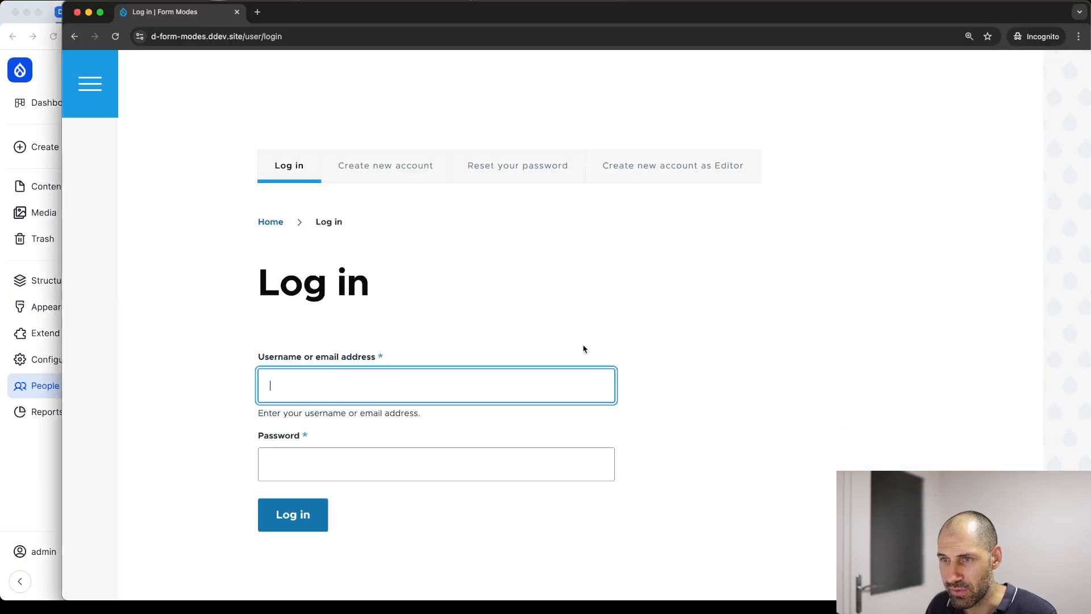
key("super+v")
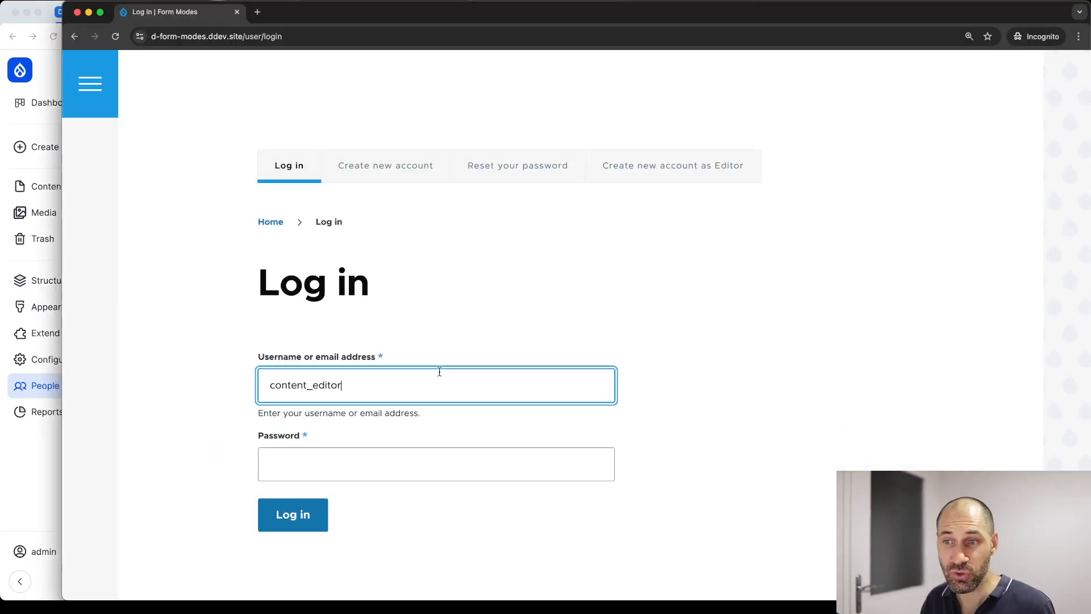
key("Tab")
key("super+v")
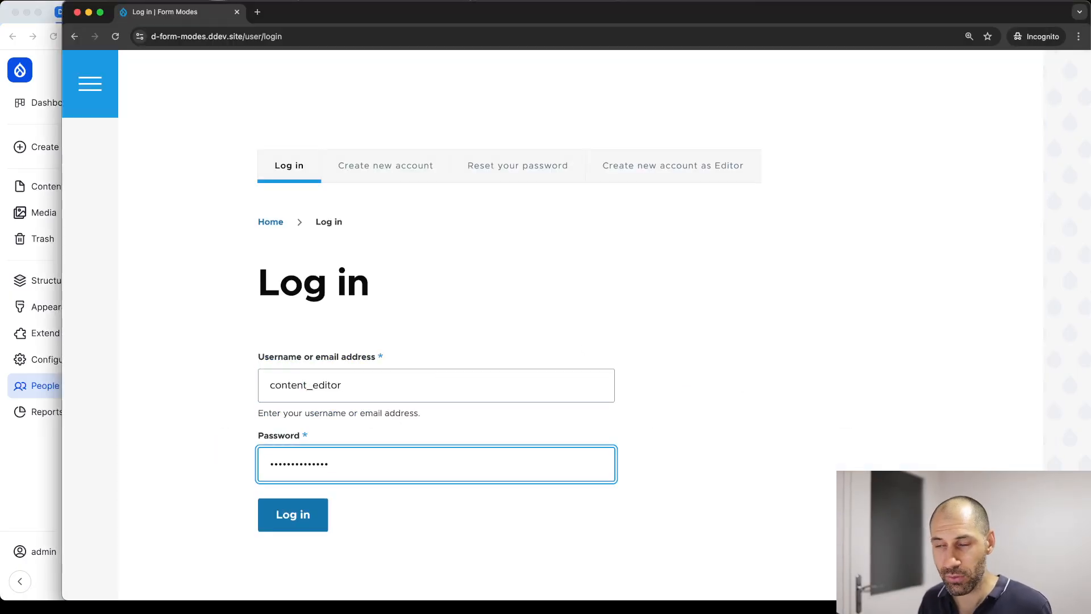
left_click(292, 515)
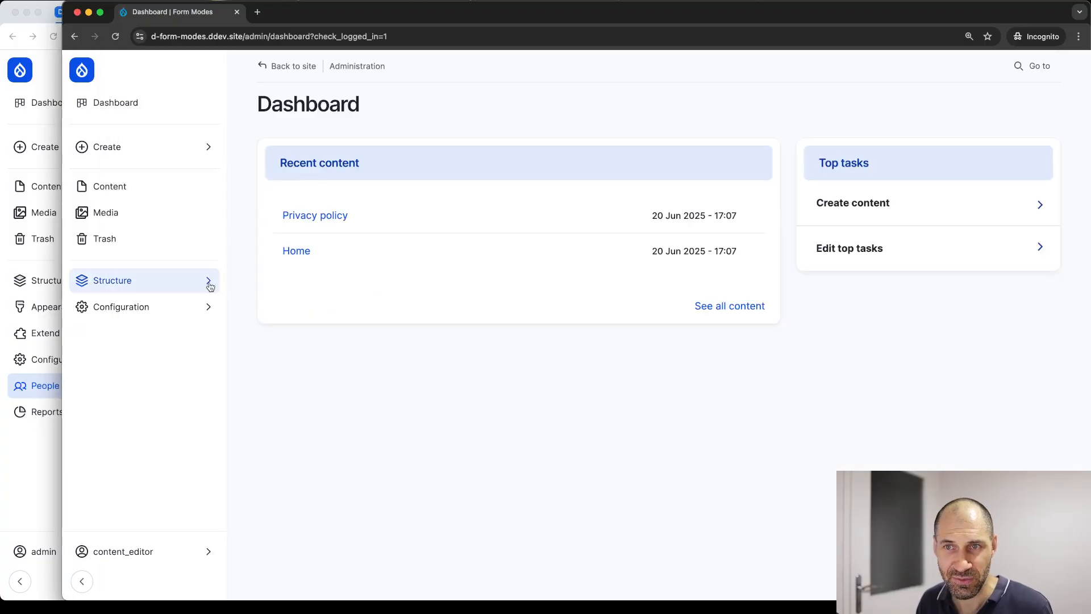
left_click(151, 155)
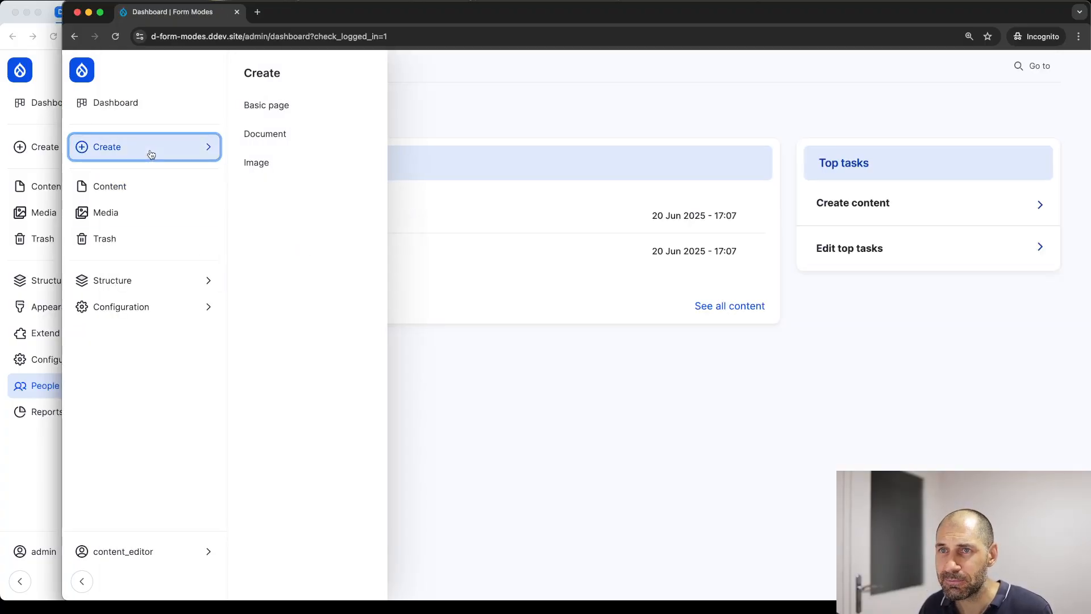
left_click(247, 108)
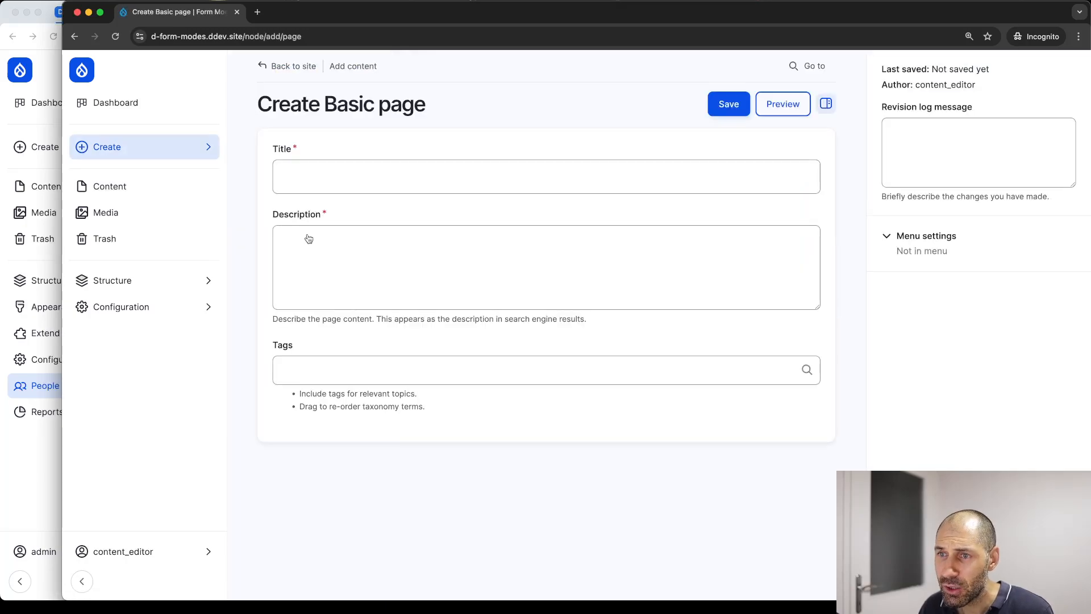
Check the simplified Basic page form's Title, Description and Tags fields
left_click(335, 182)
left_click(316, 240)
left_click(299, 189)
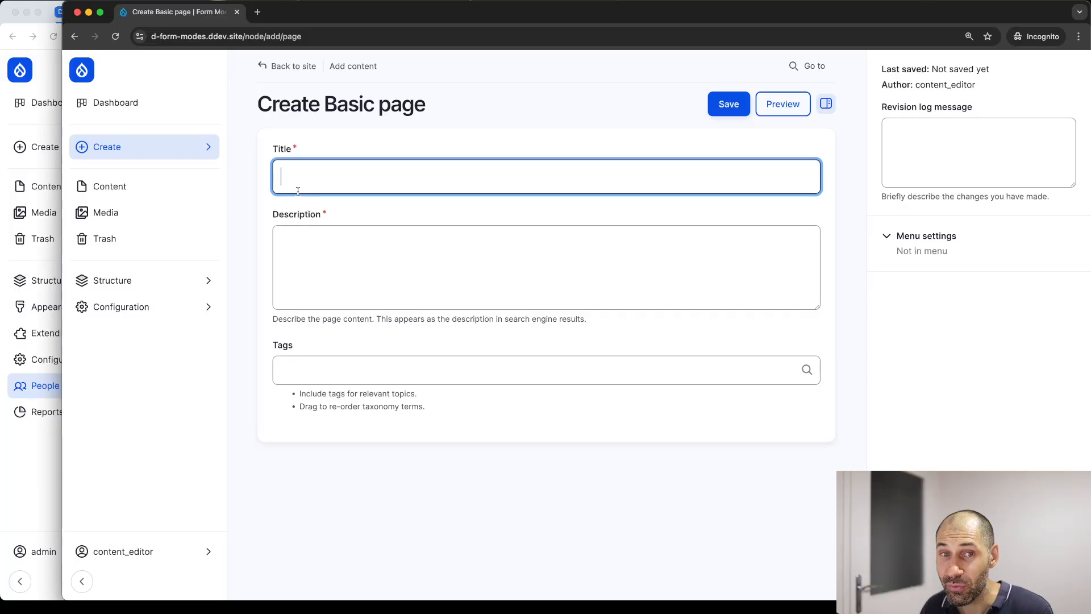
left_click(317, 248)
left_click(316, 370)
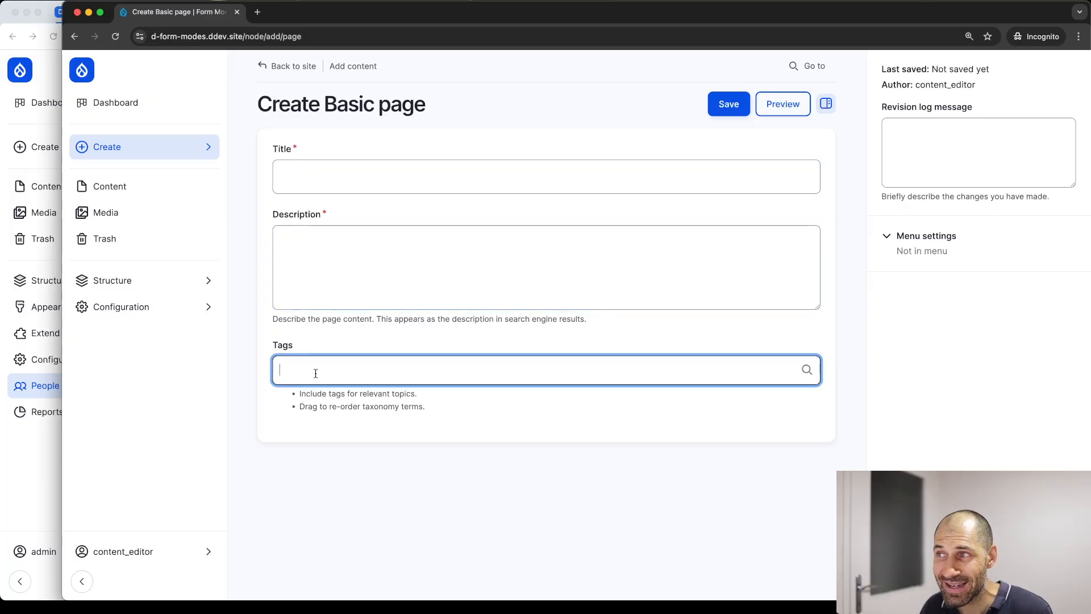
Inspect the node/add/page address and required Title and Description fields, then open the Content overview
left_click(246, 36)
left_click_drag(245, 36, 346, 36)
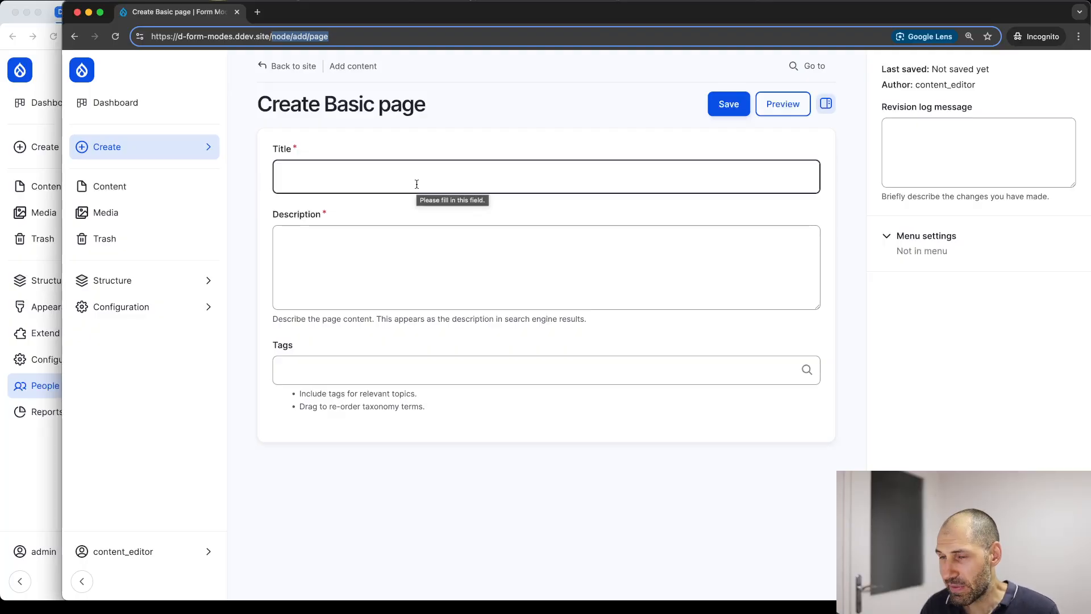
left_click(350, 232)
left_click(400, 175)
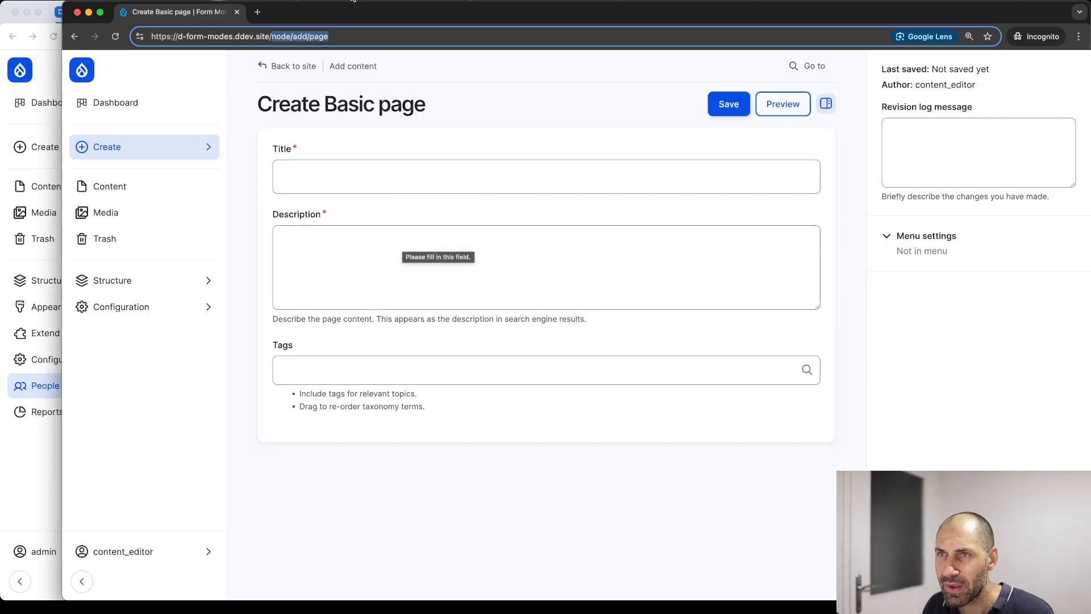
left_click(353, 40)
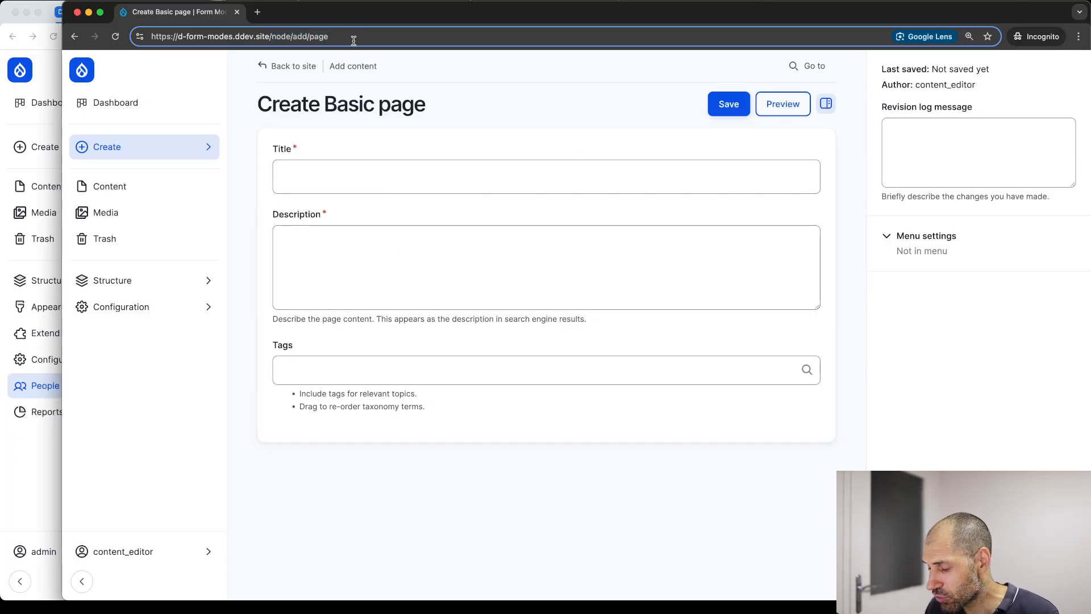
left_click(146, 185)
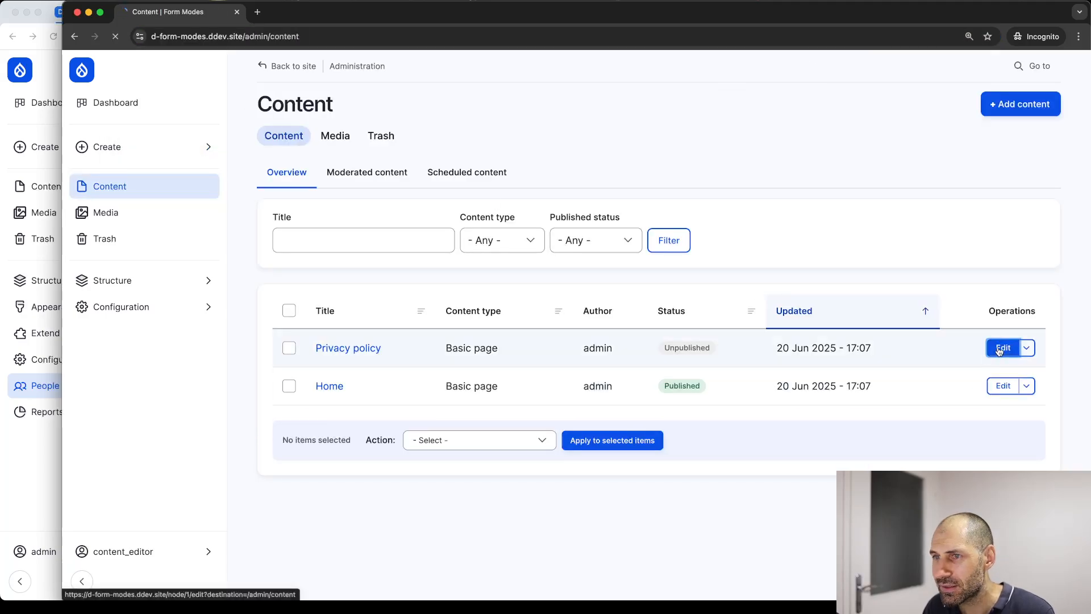
Open Privacy policy for editing and reload it with ?display=simple in the address
left_click(1003, 347)
scroll(327, 279, "down", 5)
scroll(433, 316, "up", 5)
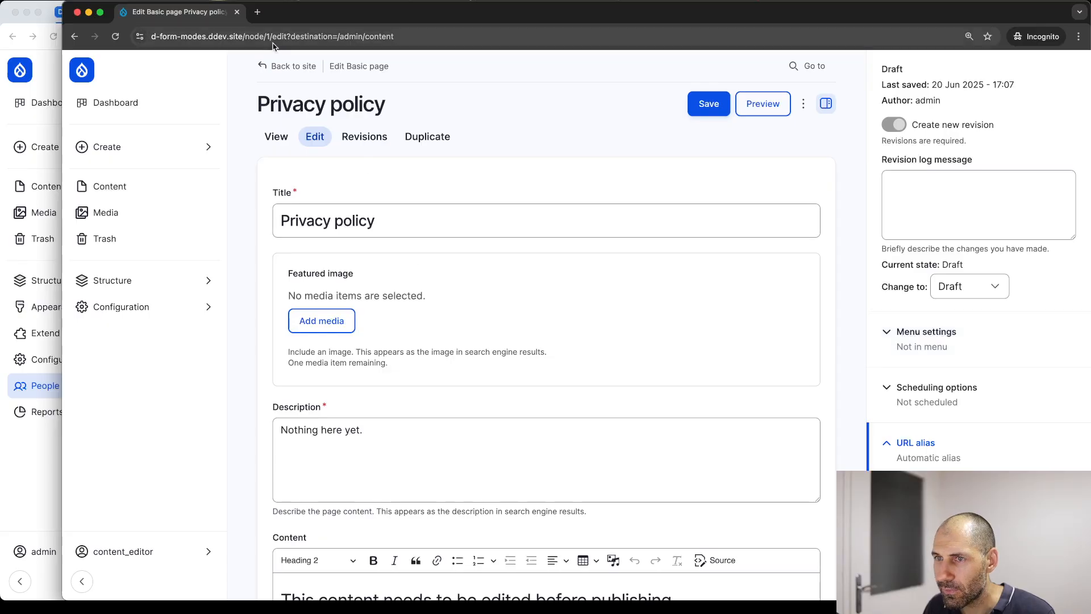
double_click(304, 39)
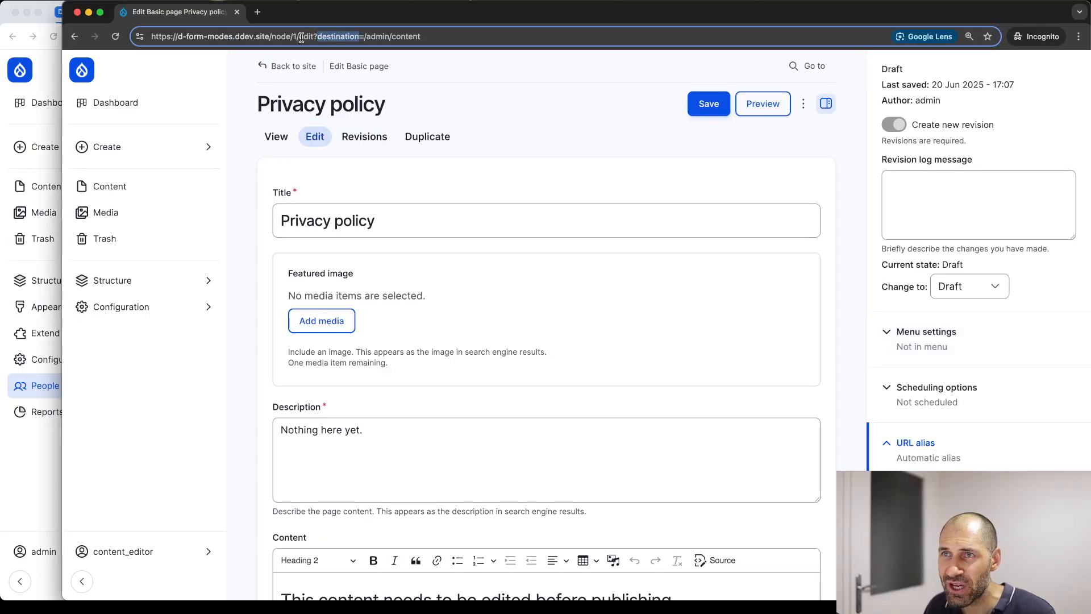
type("display")
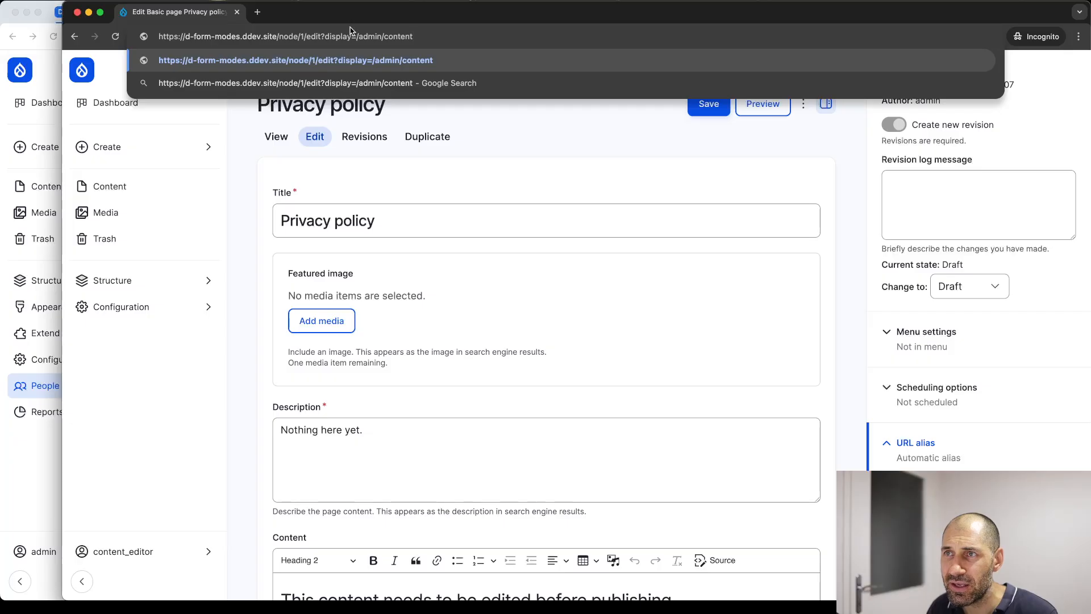
key("BackSpace")
key("BackSpace")
key("BackSpace")
key("BackSpace")
key("BackSpace")
key("BackSpace")
key("BackSpace")
key("BackSpace")
key("BackSpace")
key("BackSpace")
key("BackSpace")
key("BackSpace")
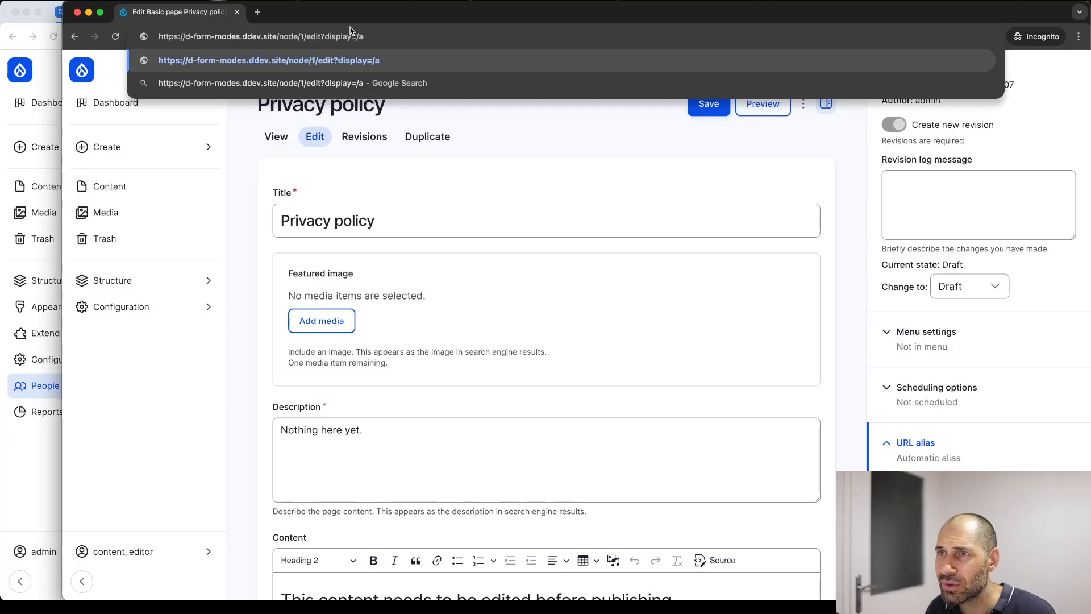
key("BackSpace")
key("BackSpace")
type("simple")
key("Return")
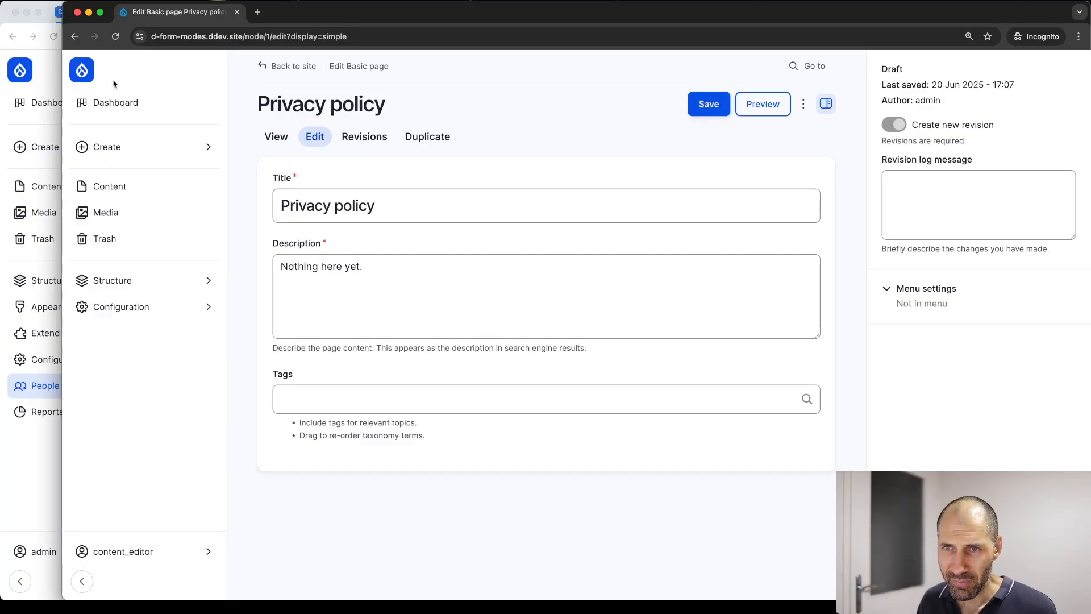
Return to Content, briefly try Add content, then reopen Privacy policy's full edit form
left_click(106, 197)
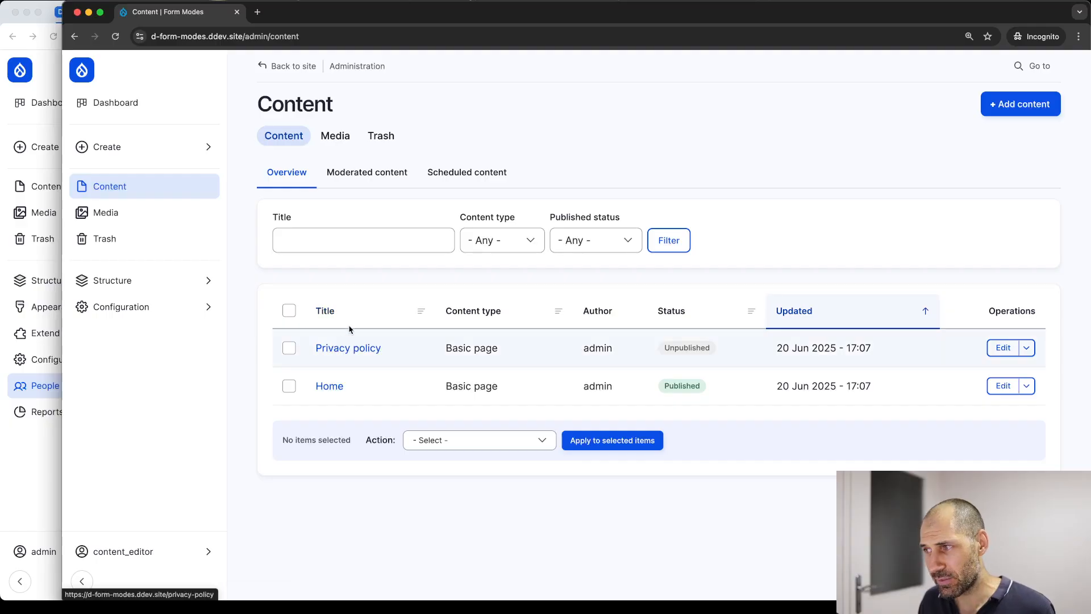
left_click(1013, 105)
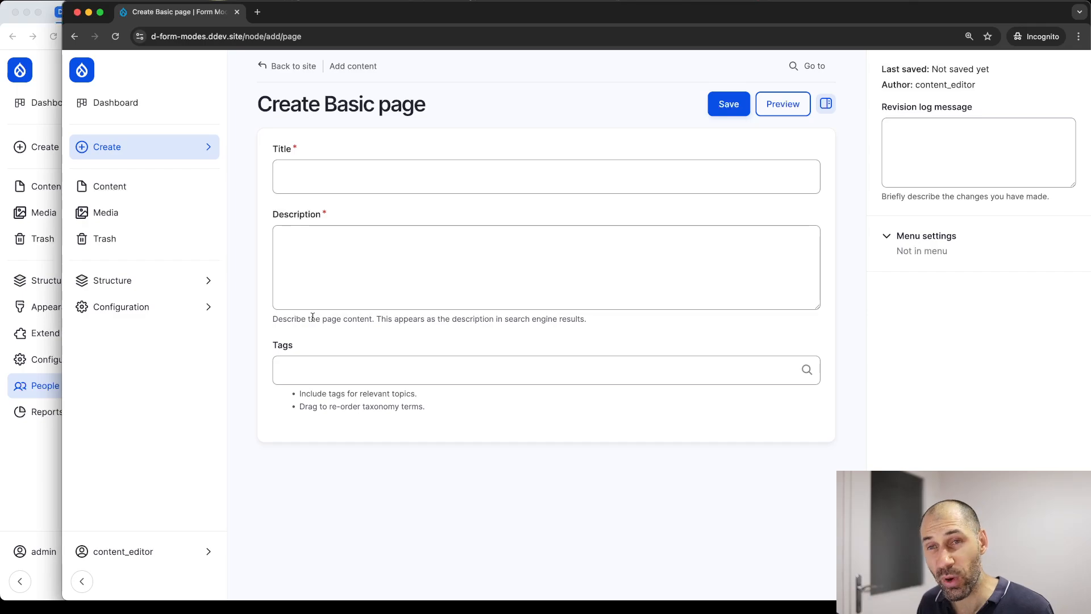
key("super+bracketleft")
left_click(1000, 347)
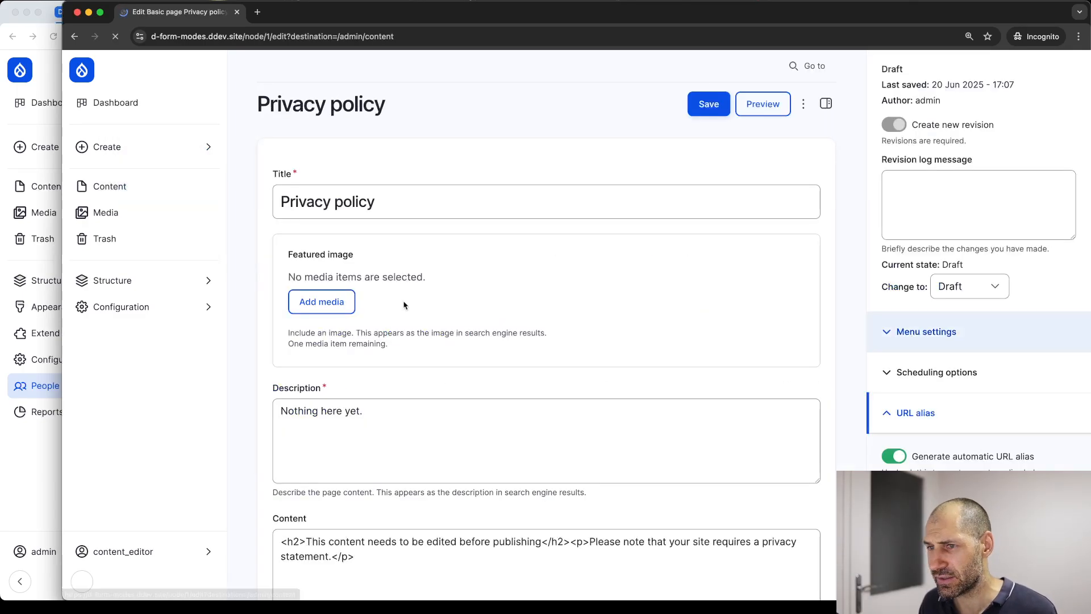
scroll(478, 330, "down", 8)
scroll(424, 264, "up", 8)
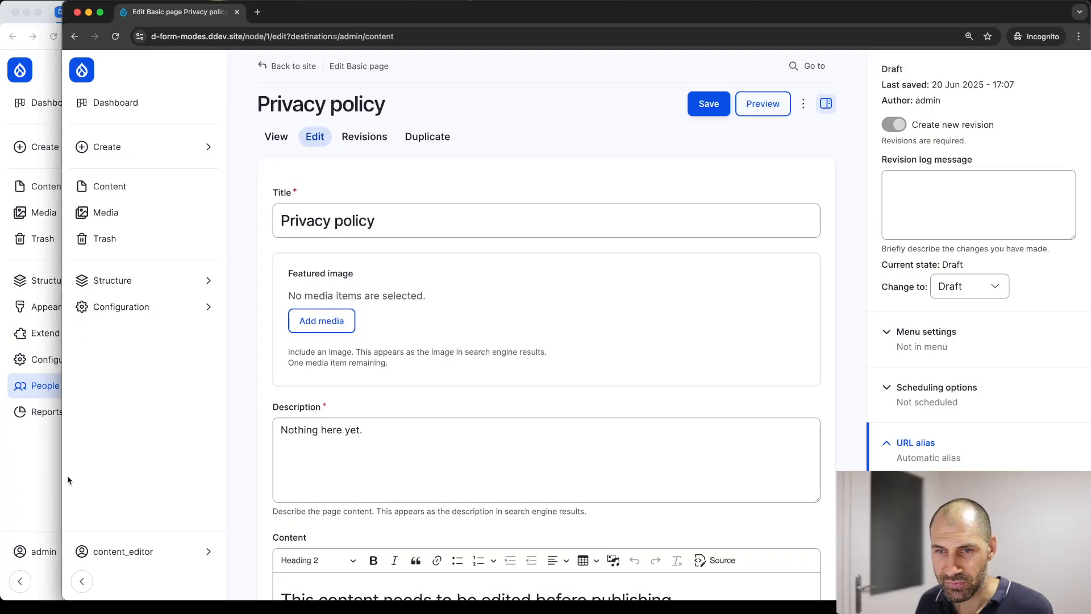
left_click(48, 477)
Read the Form mode manager, Form Mode Control and Add Content by Bundle project pages, then return to Extend
left_click(589, 12)
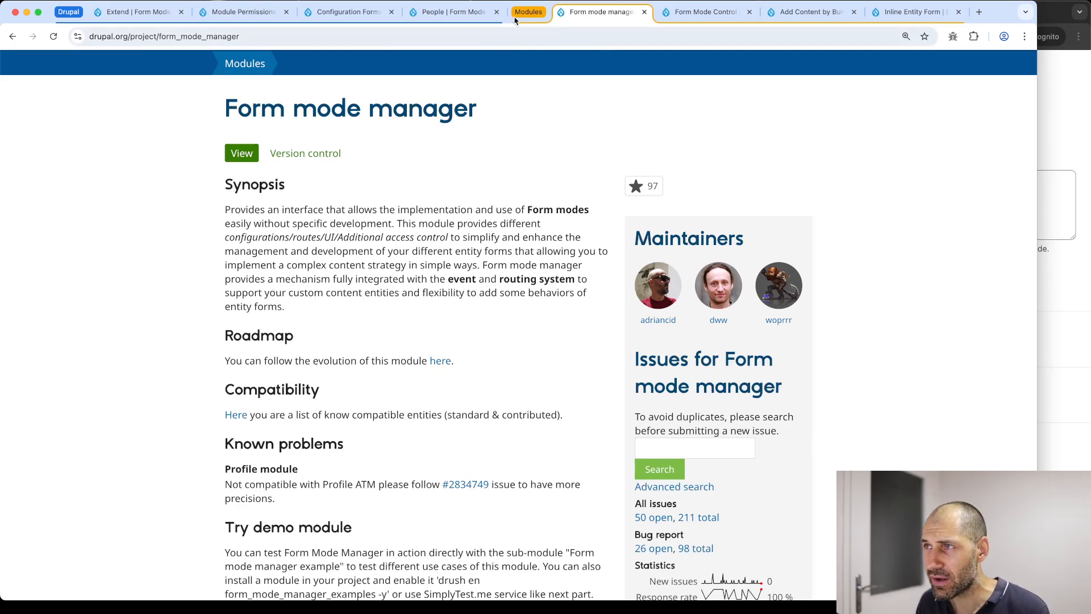
left_click(692, 14)
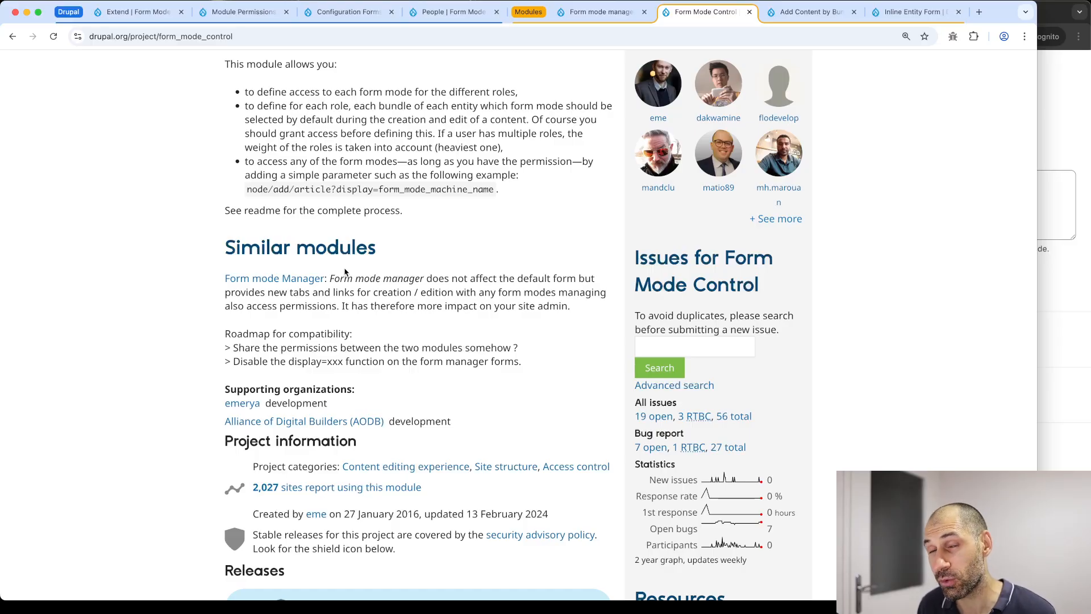
left_click(805, 12)
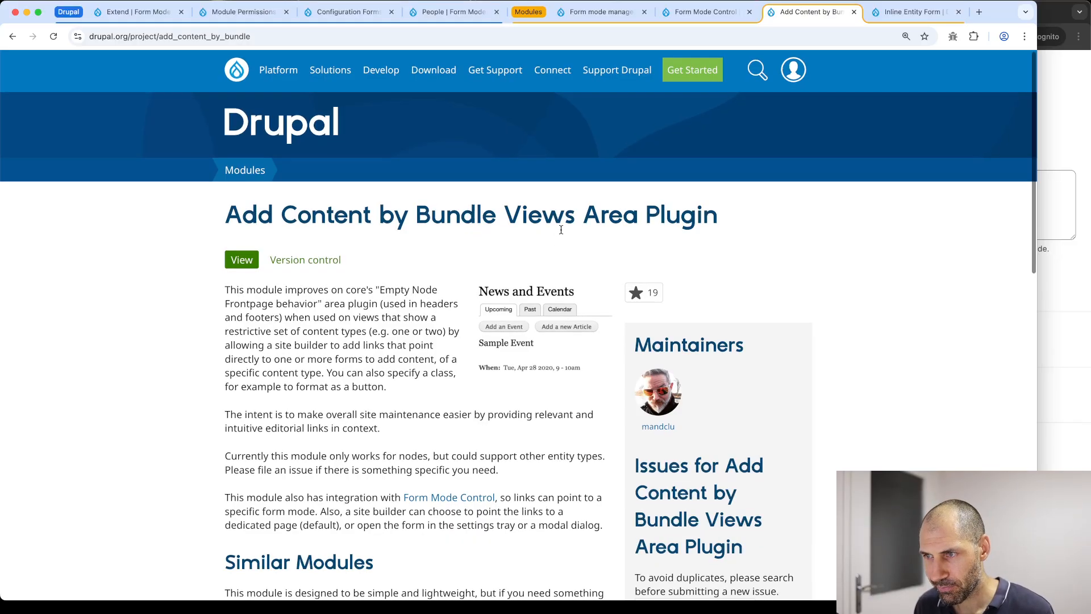
scroll(563, 233, "down", 5)
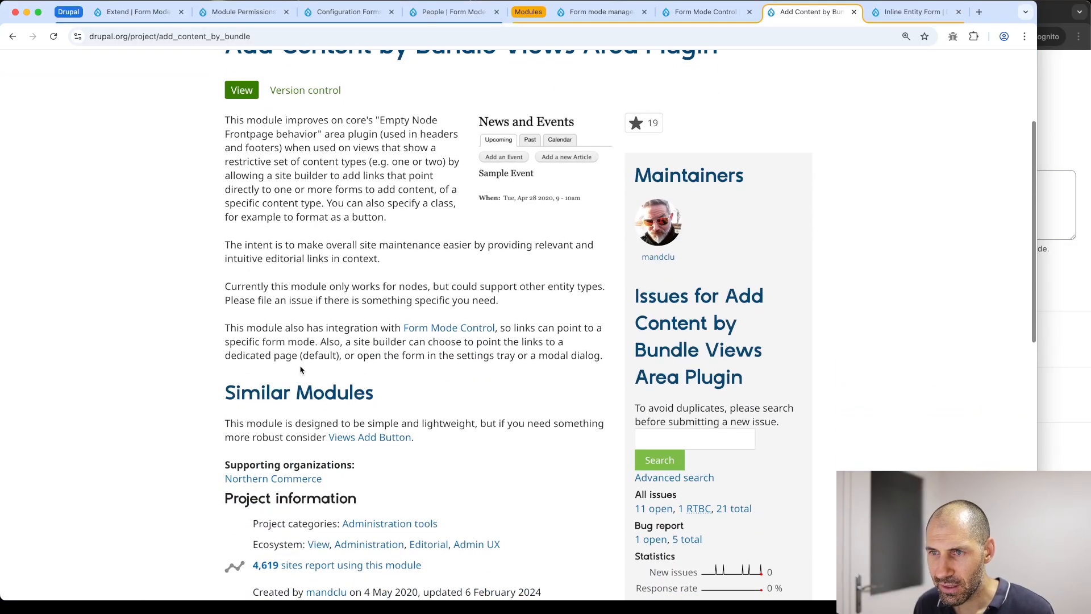
left_click_drag(224, 328, 602, 356)
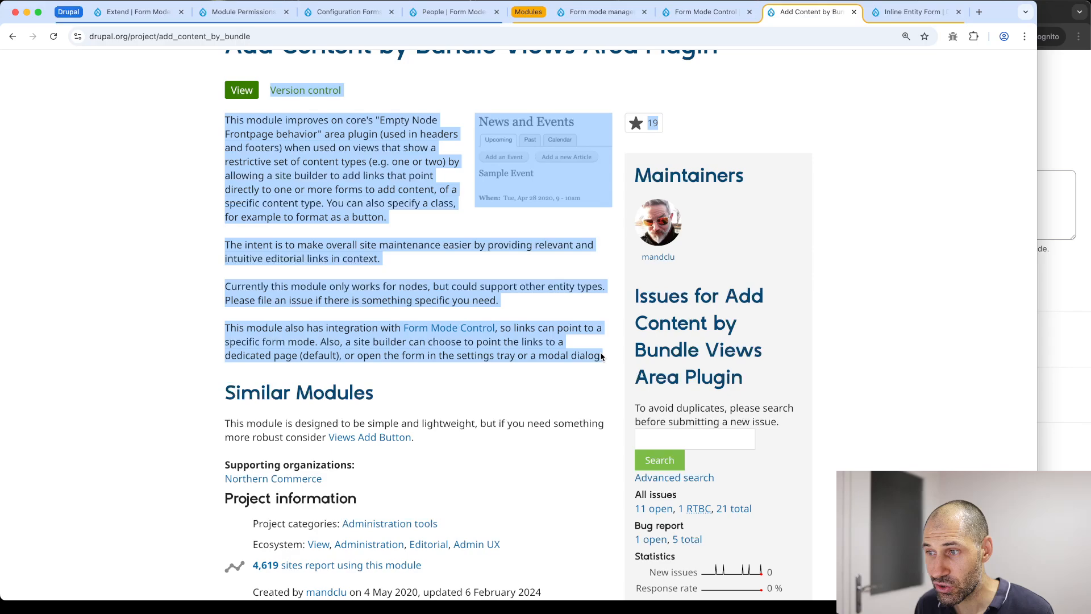
left_click(542, 349)
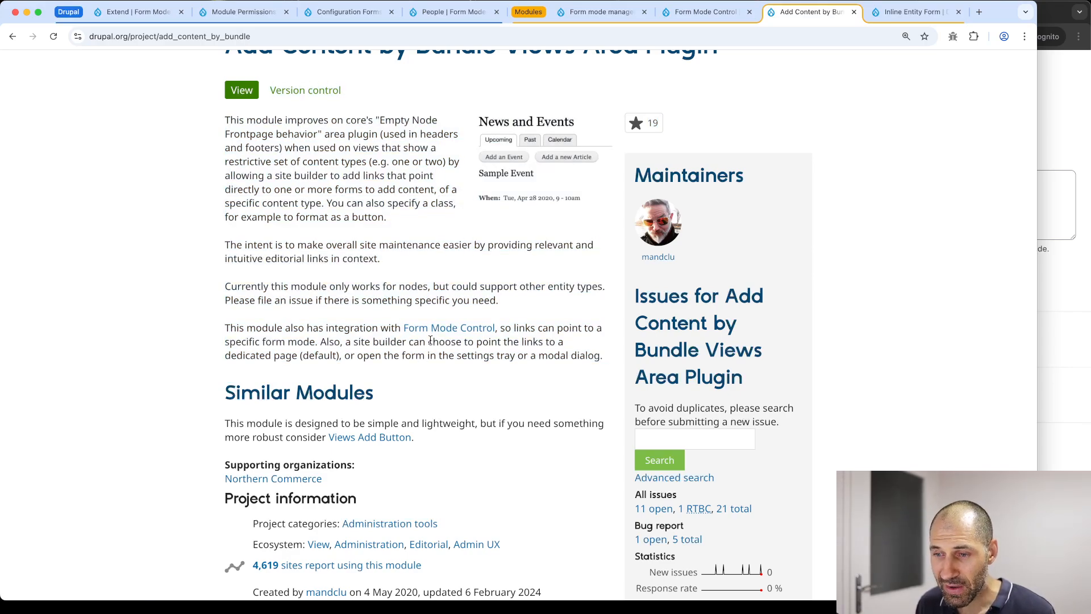
scroll(441, 354, "up", 1)
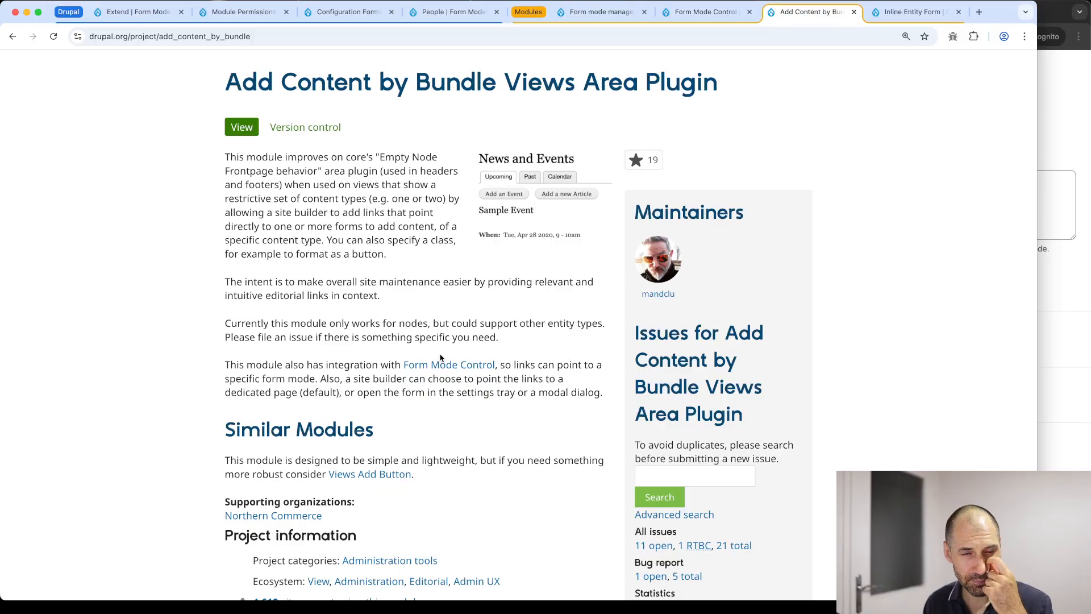
scroll(437, 358, "up", 3)
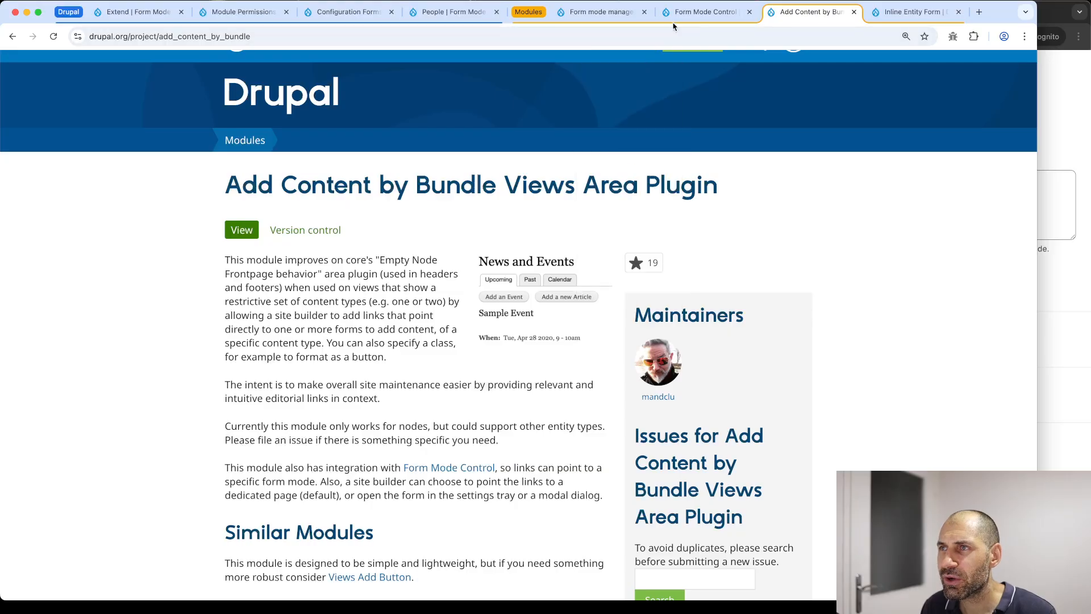
left_click(138, 11)
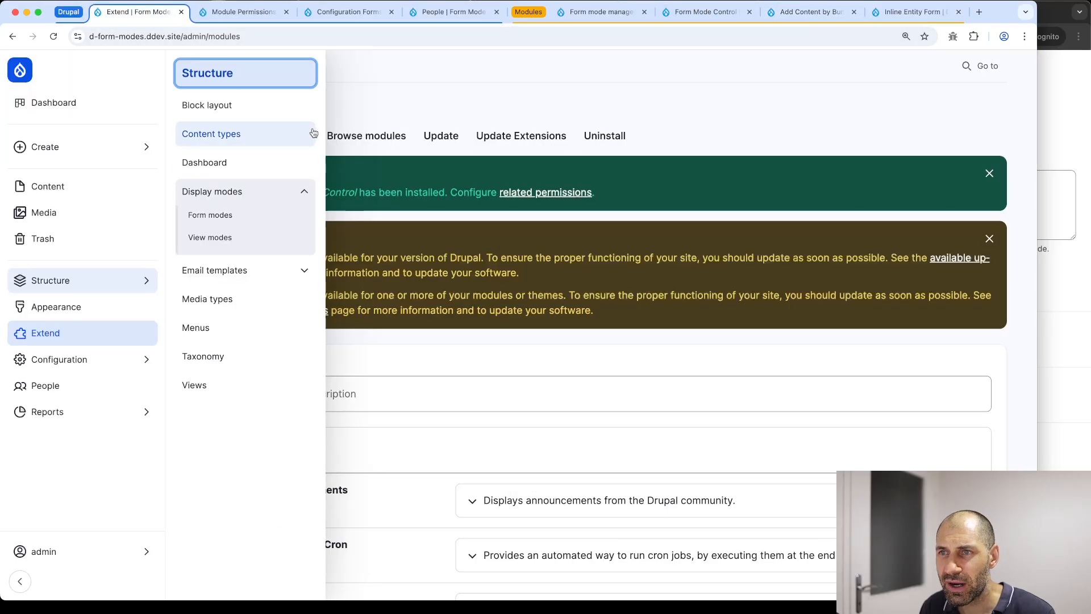
Filter Extend for Add Content by Bundle, install it, and open the Content overview
left_click(401, 397)
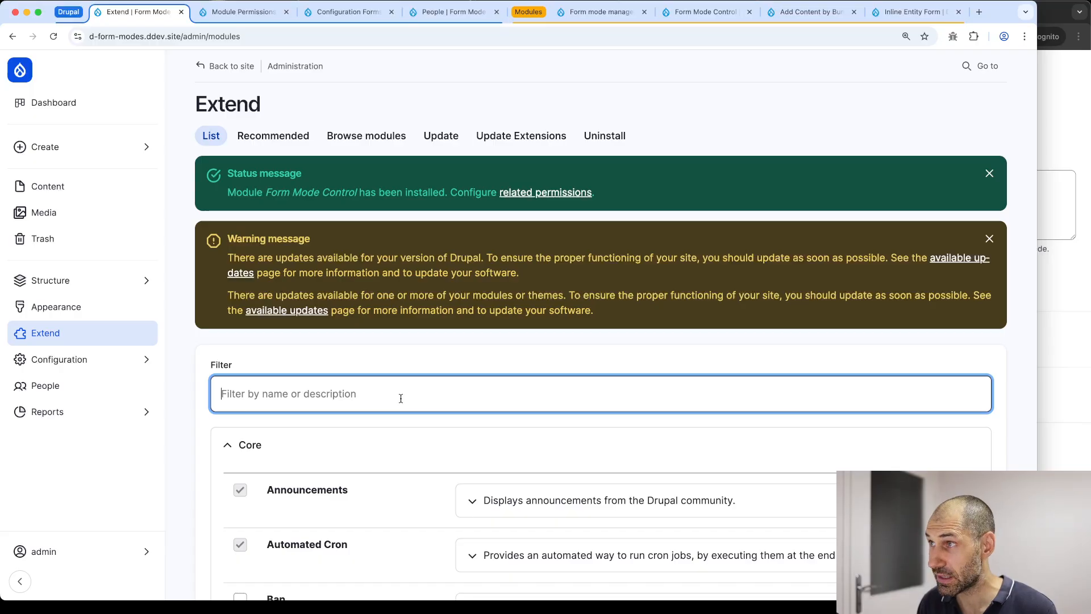
type("ad")
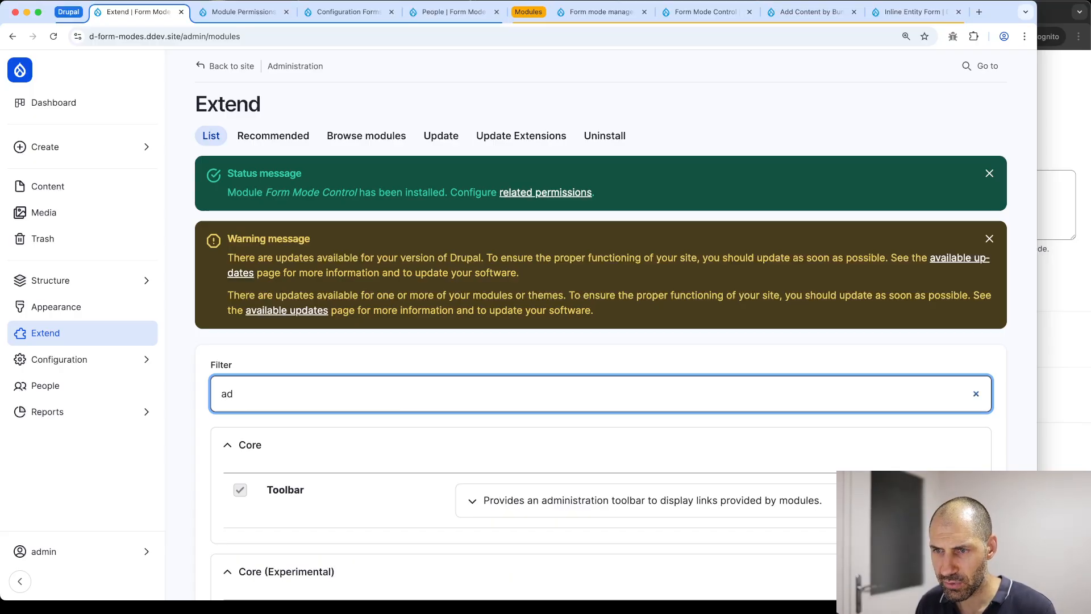
type("md con")
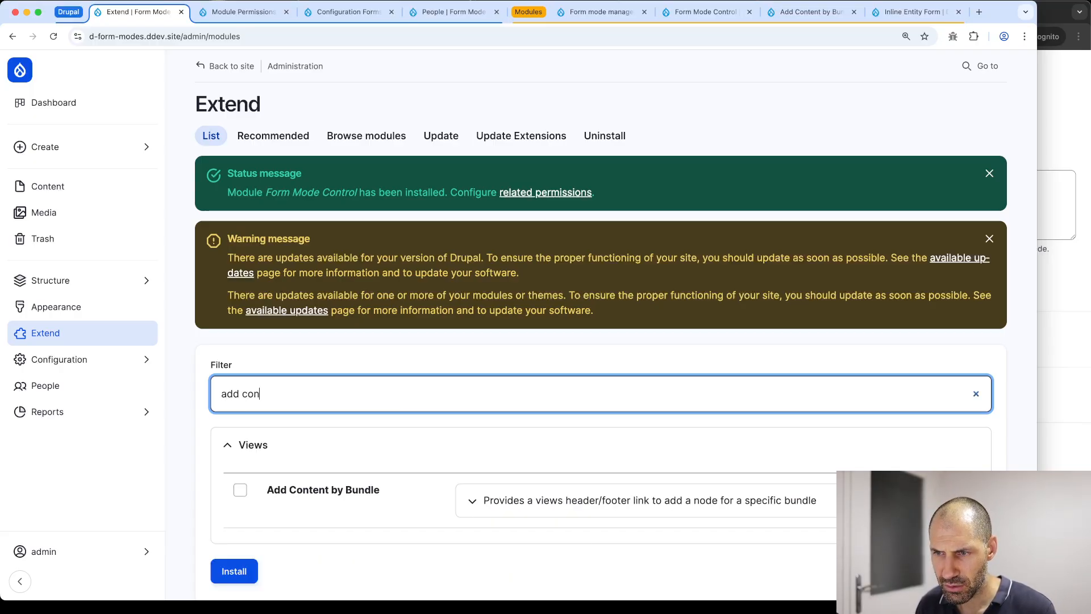
scroll(401, 400, "down", 2)
left_click(298, 439)
left_click(240, 526)
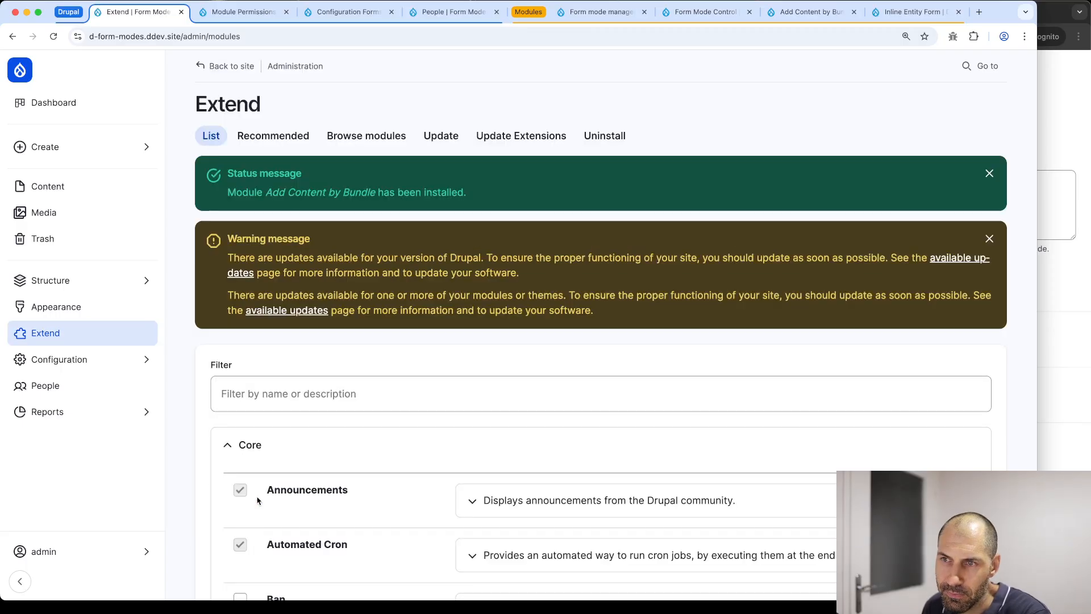
left_click(71, 185)
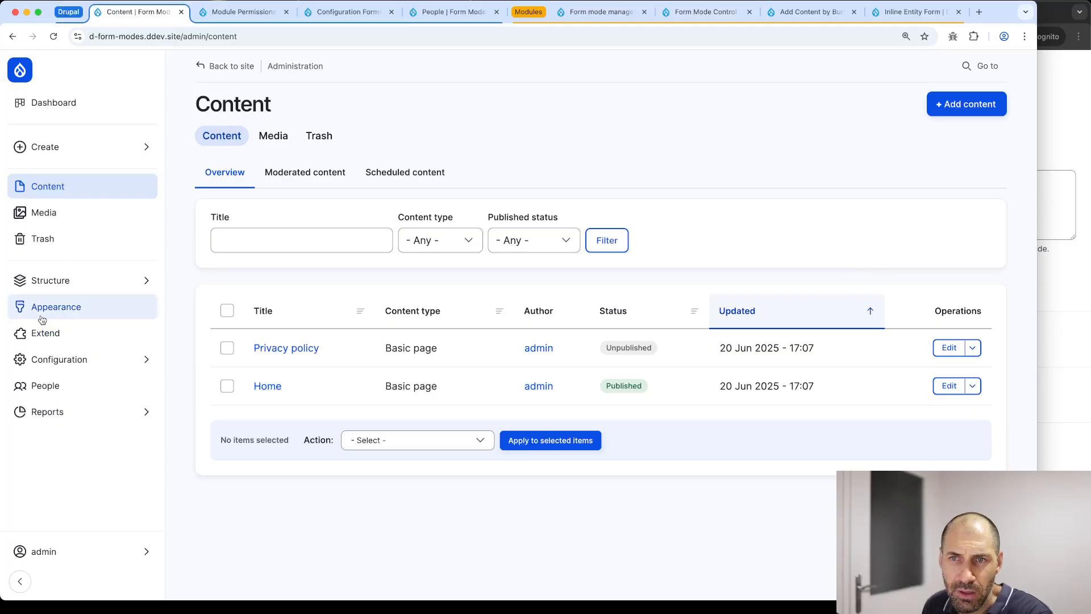
Open the Content view for editing under Structure > Views
left_click(23, 281)
left_click(238, 325)
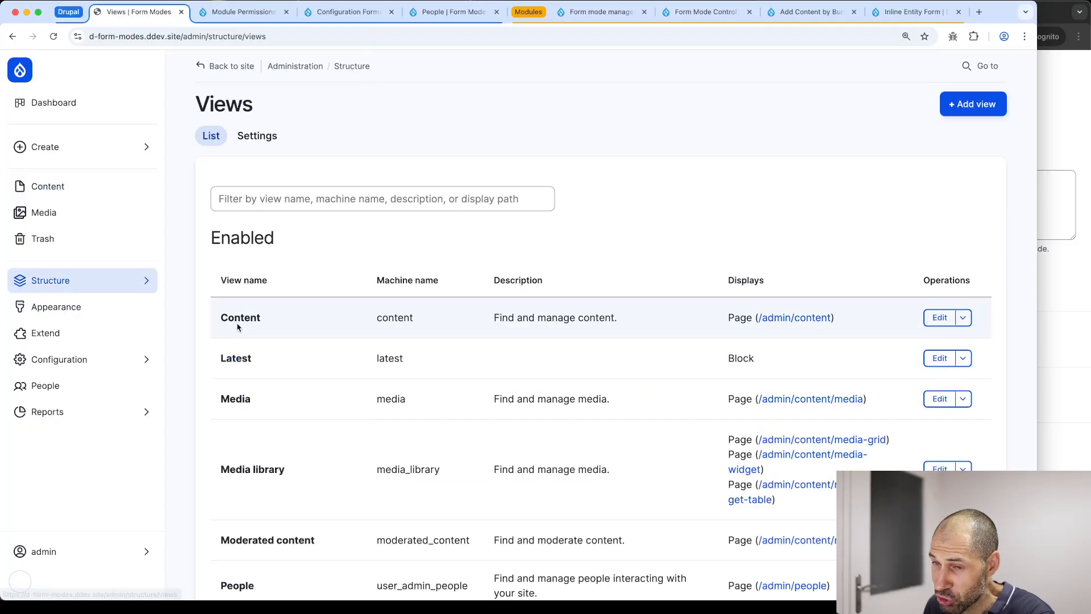
left_click(939, 317)
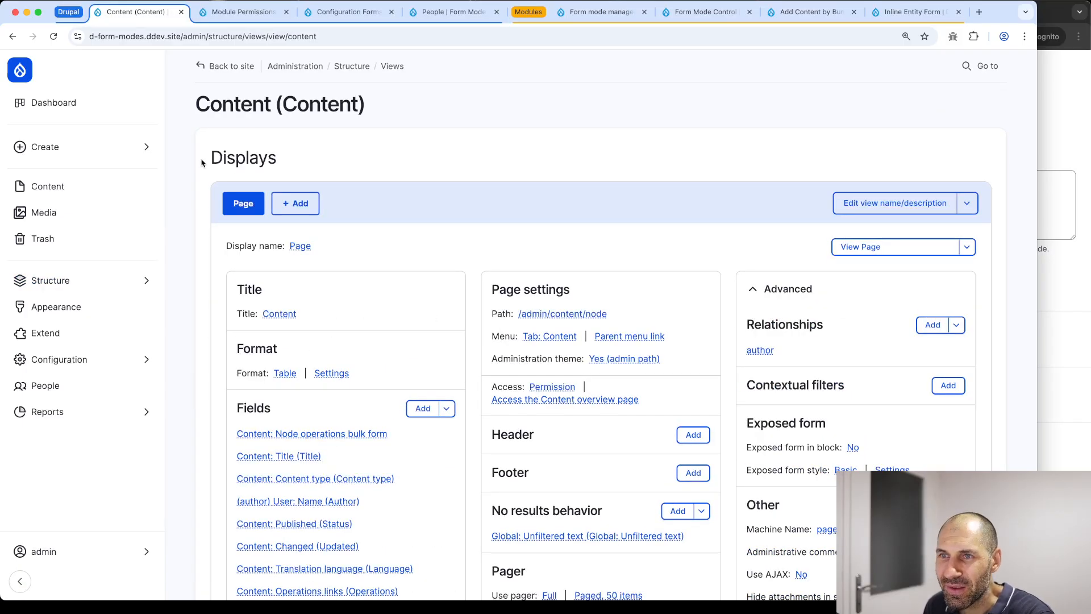
left_click_drag(203, 102, 384, 103)
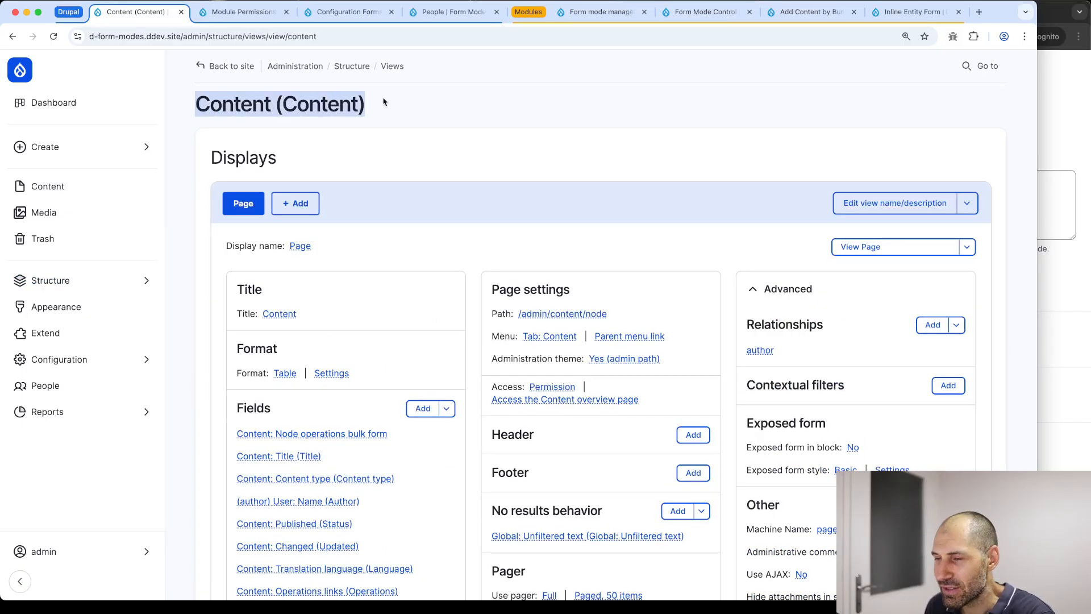
scroll(431, 166, "down", 5)
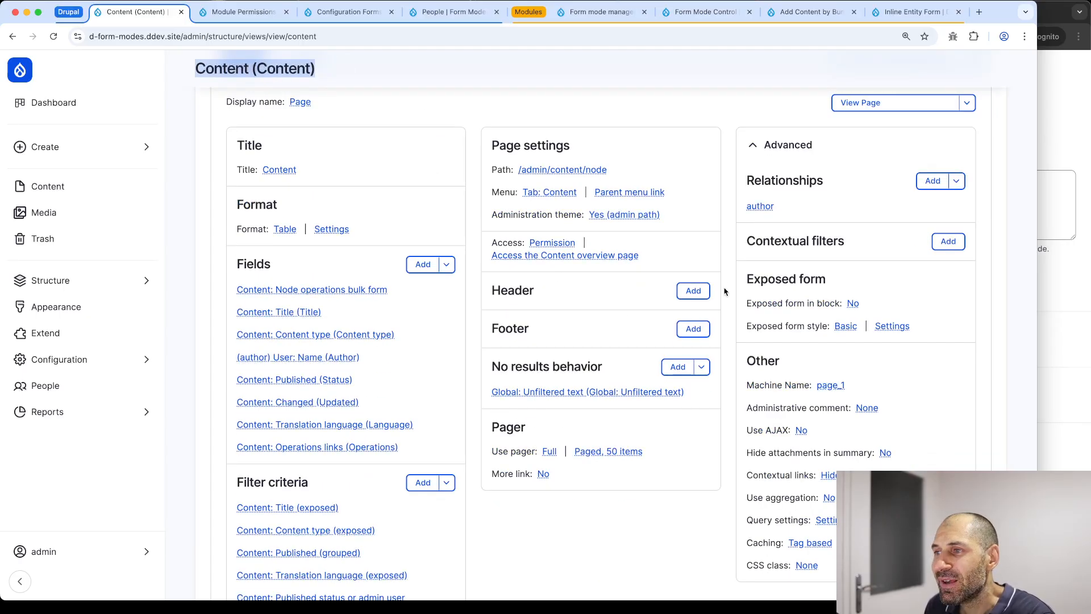
Add an Add Content by Bundle header: Basic page, Simple form mode, label 'Create page'
left_click(693, 291)
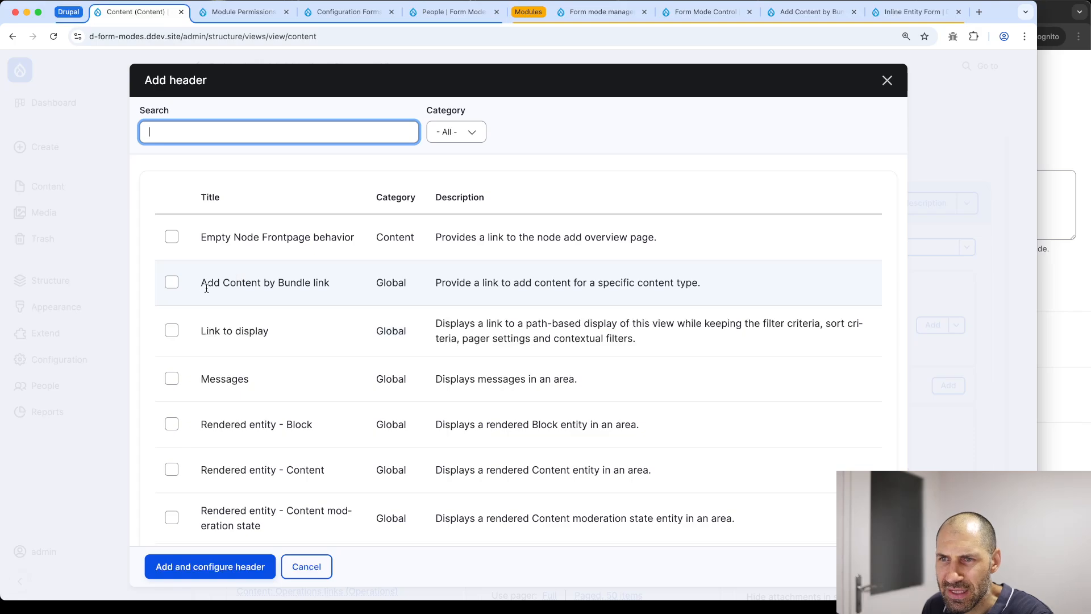
left_click(307, 287)
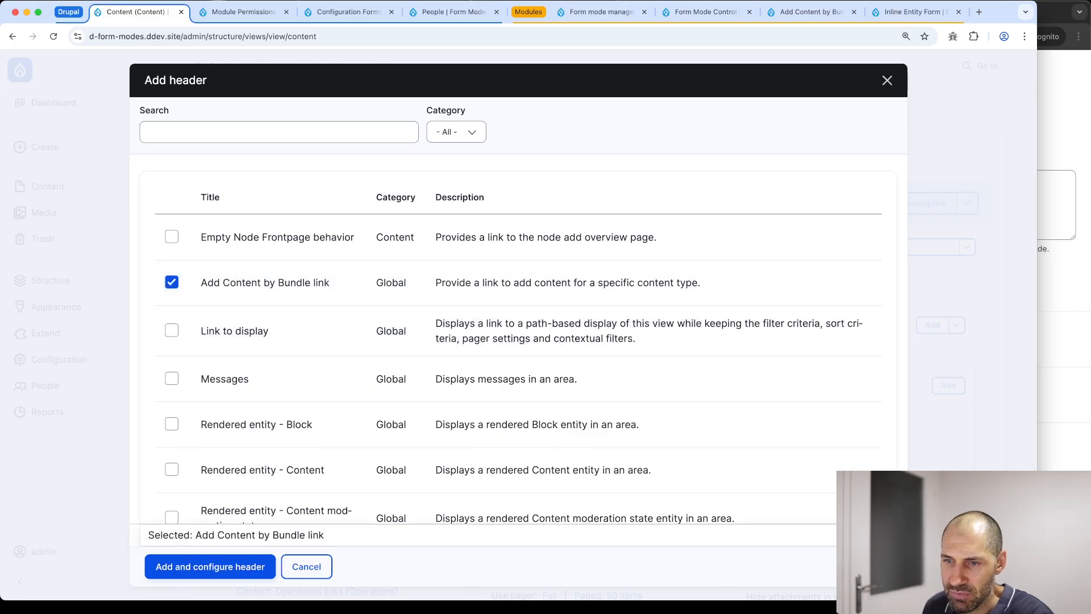
left_click(201, 574)
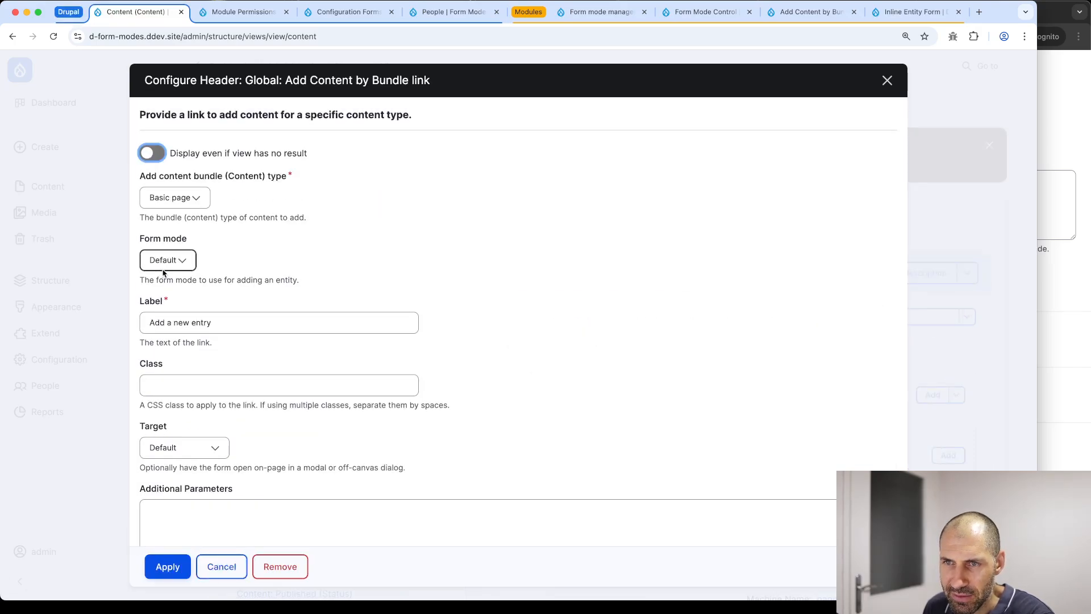
left_click(173, 196)
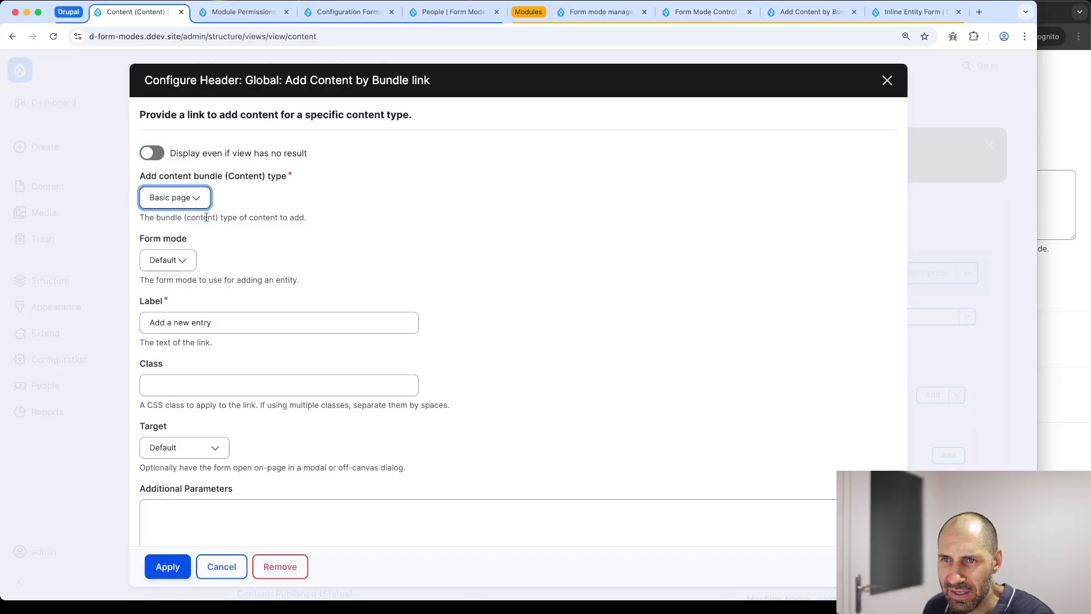
left_click(196, 261)
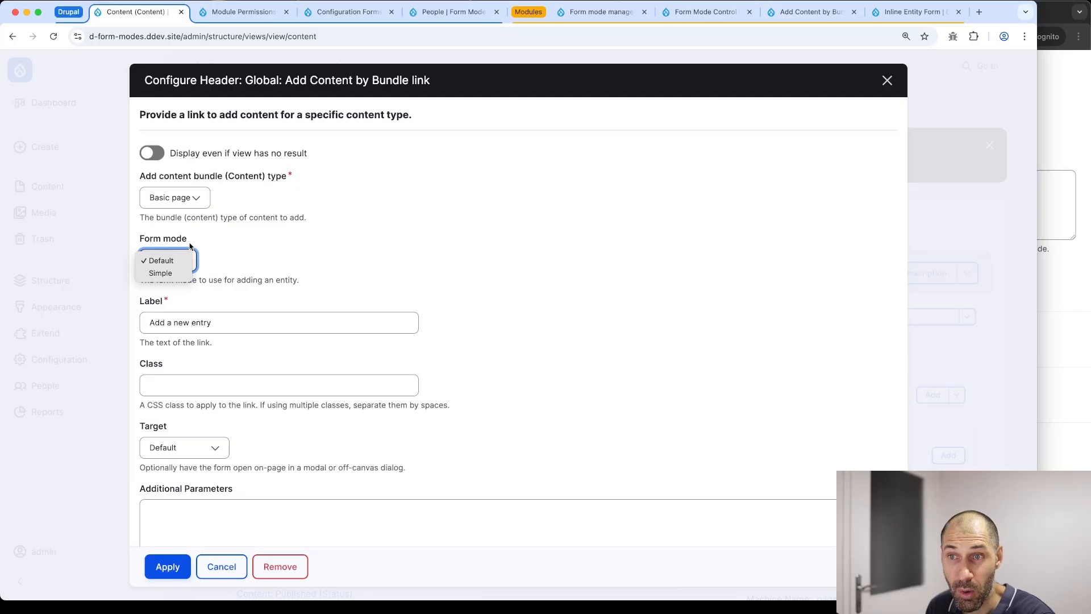
left_click(168, 275)
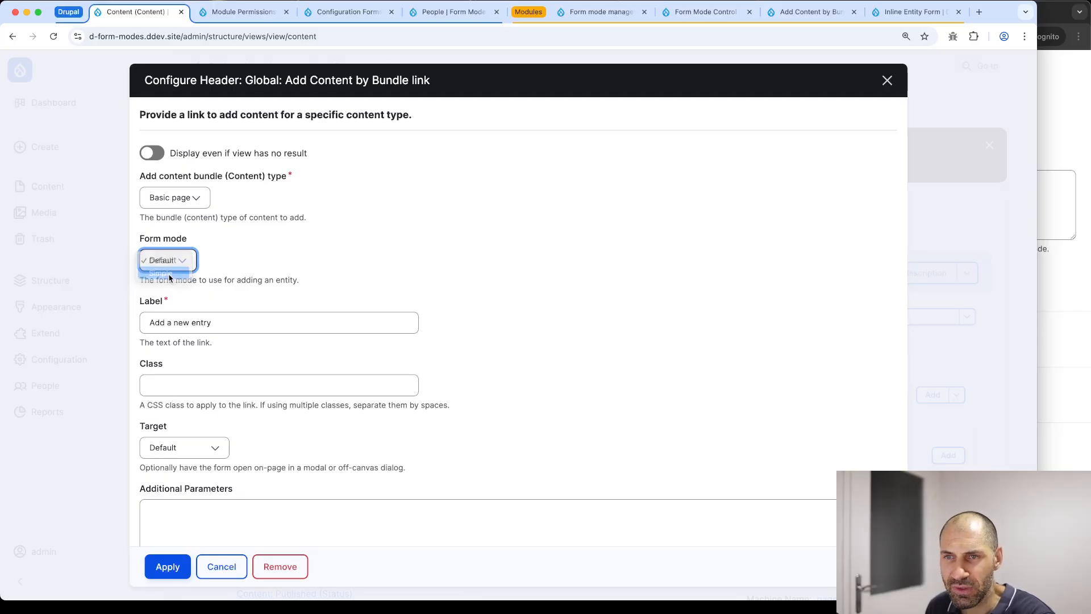
triple_click(231, 319)
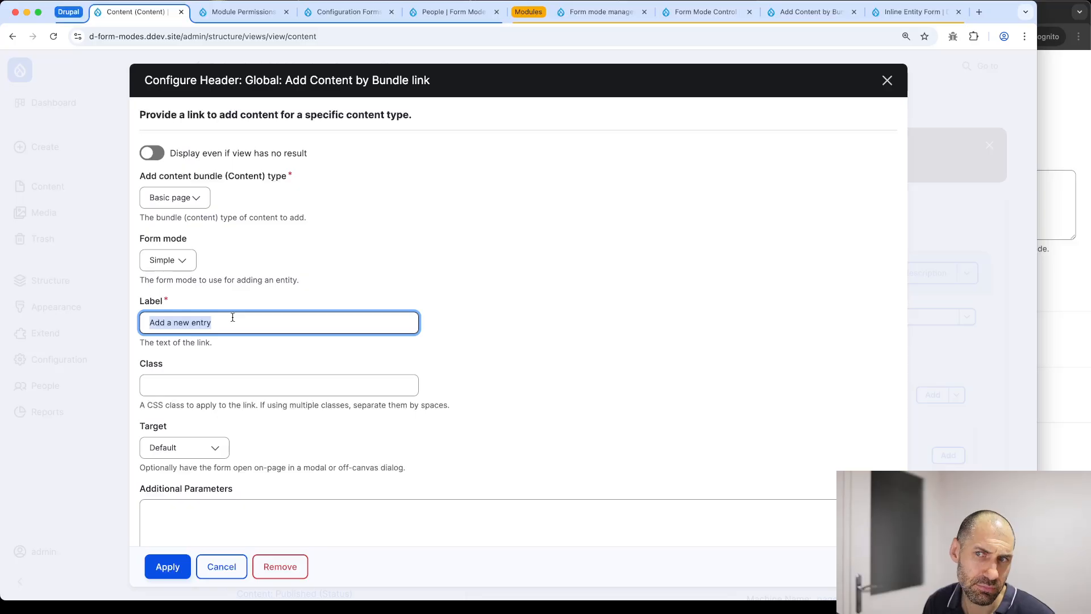
type("Create page")
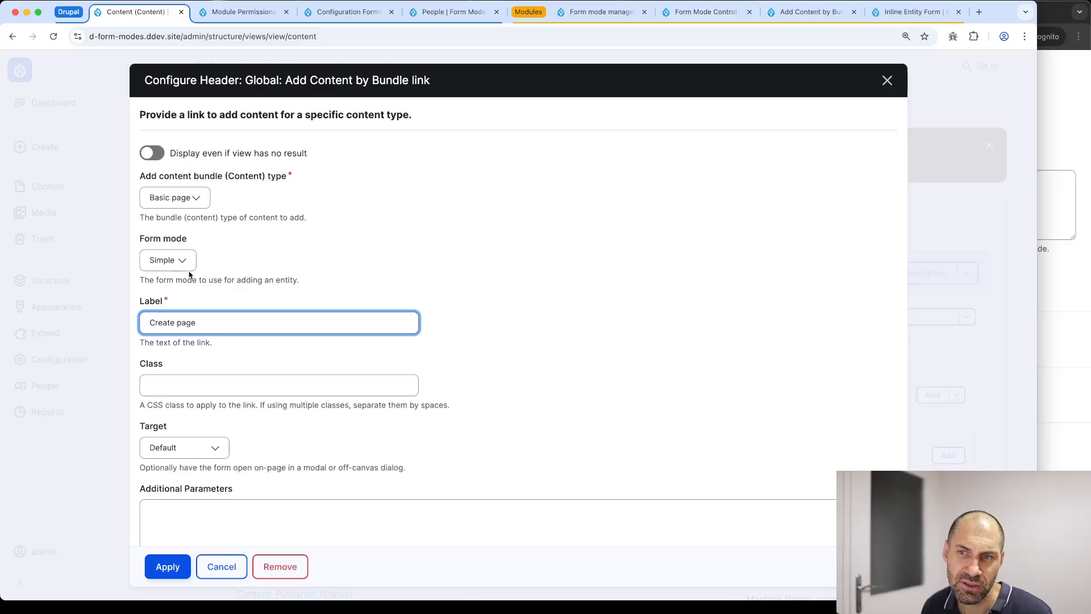
left_click(159, 572)
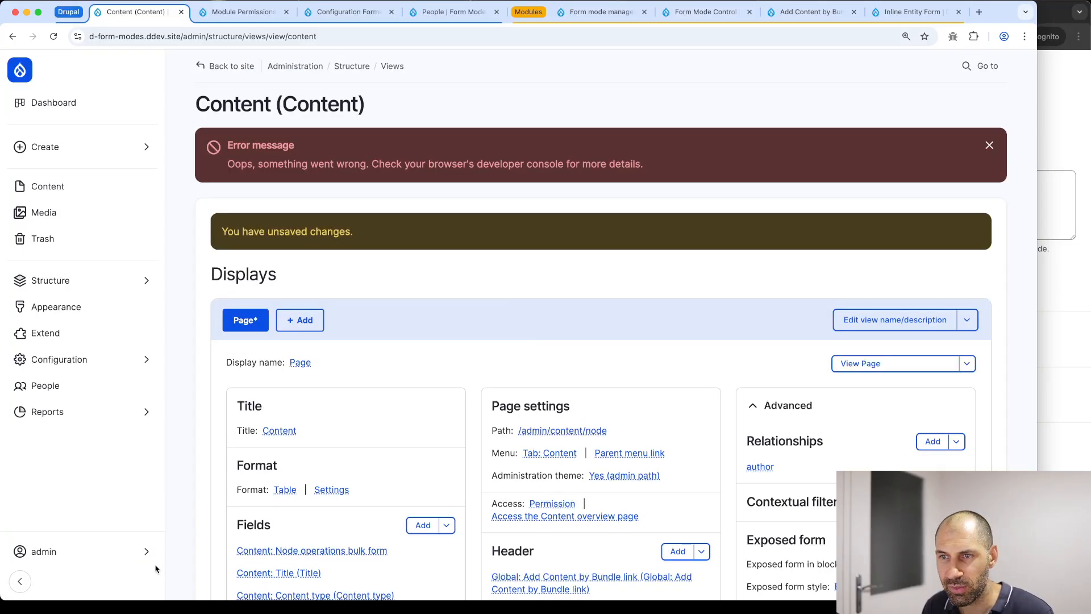
Save the Content view and open the Content overview
scroll(377, 390, "down", 15)
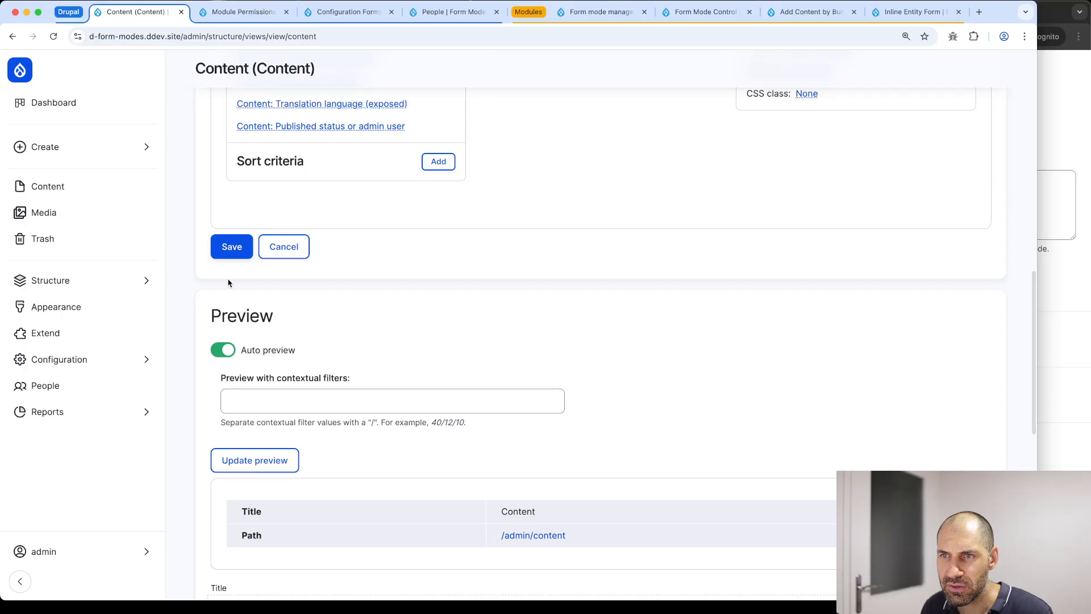
left_click(230, 247)
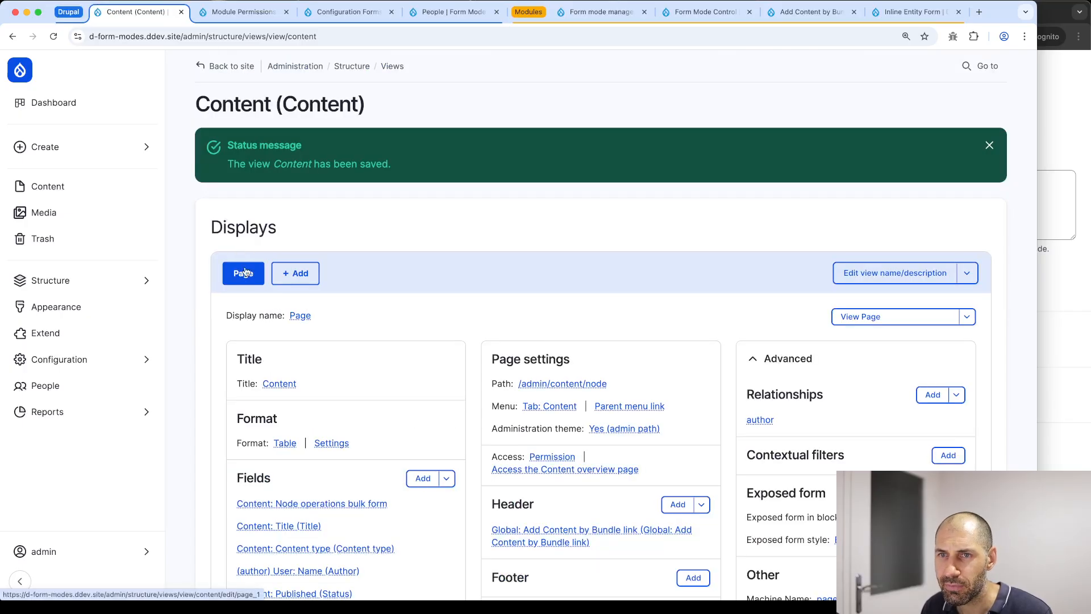
left_click(244, 12)
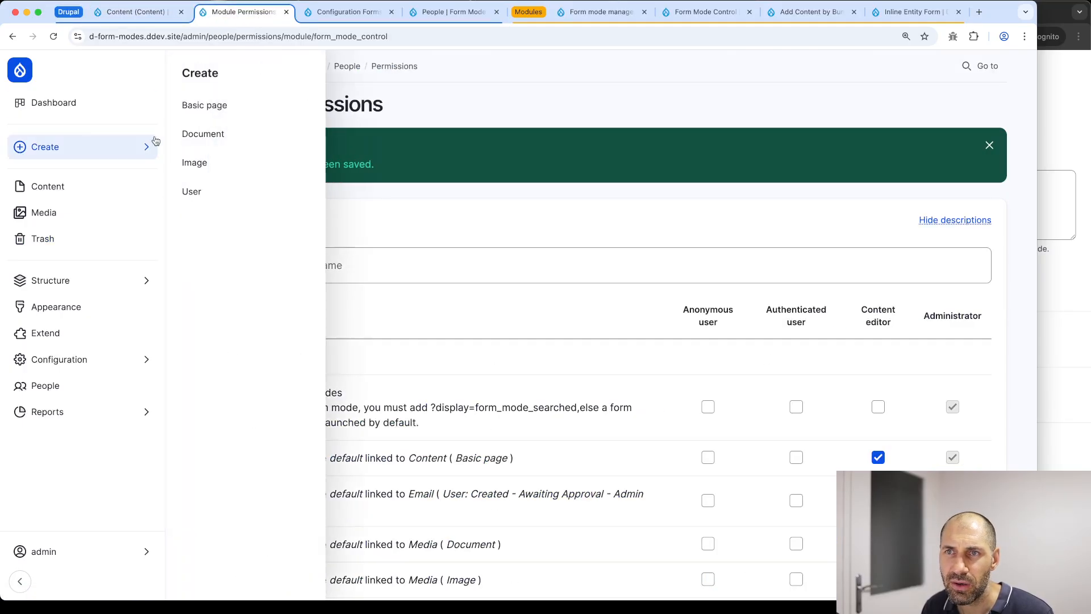
left_click(81, 194)
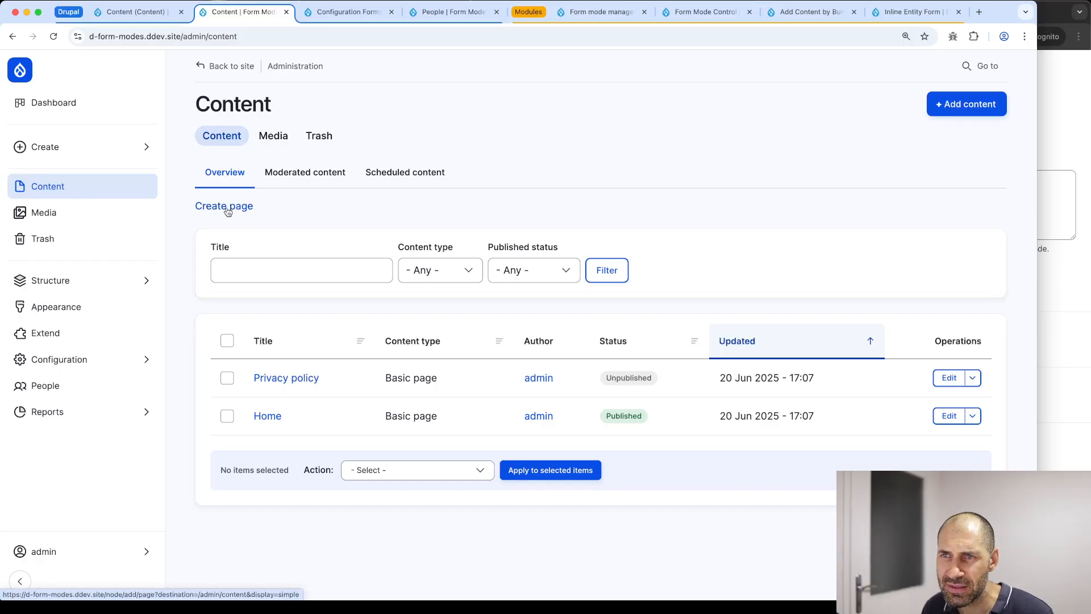
Inspect the + Add content link and copy its CSS class value
right_click(967, 107)
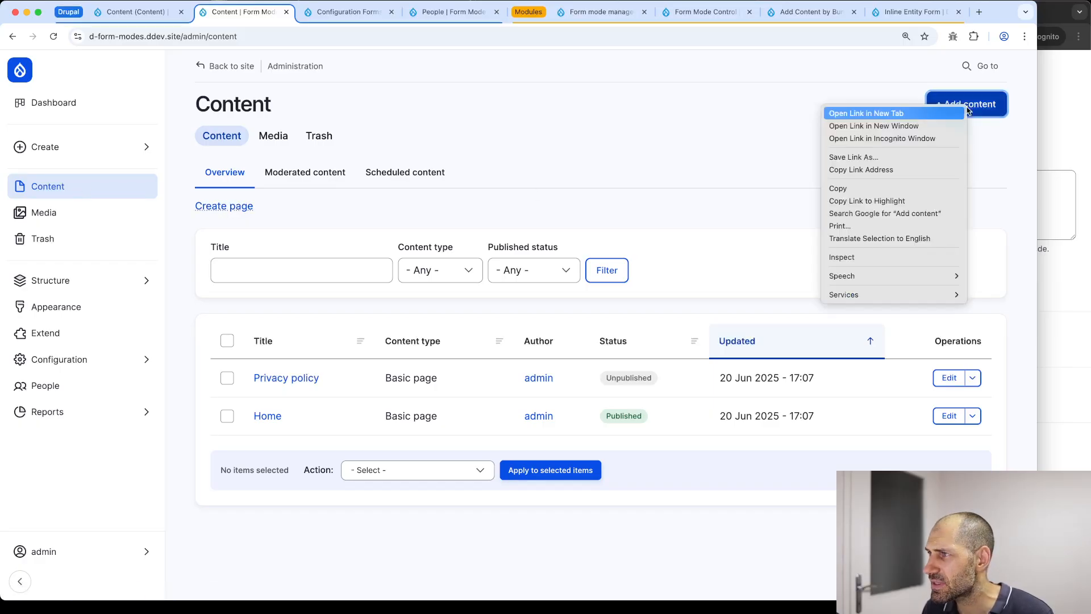
left_click(839, 257)
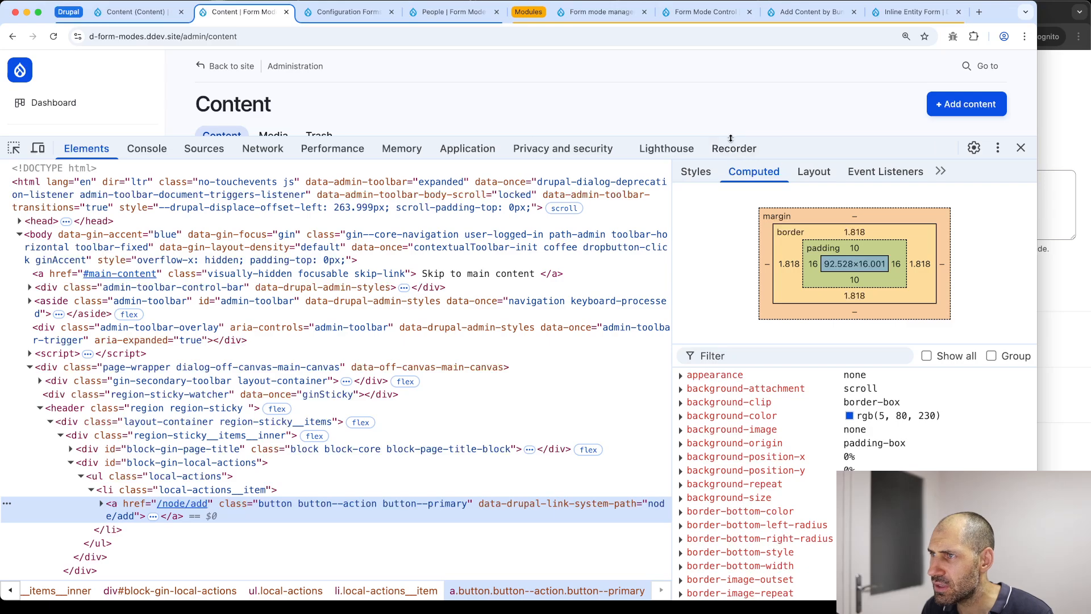
left_click_drag(731, 138, 731, 189)
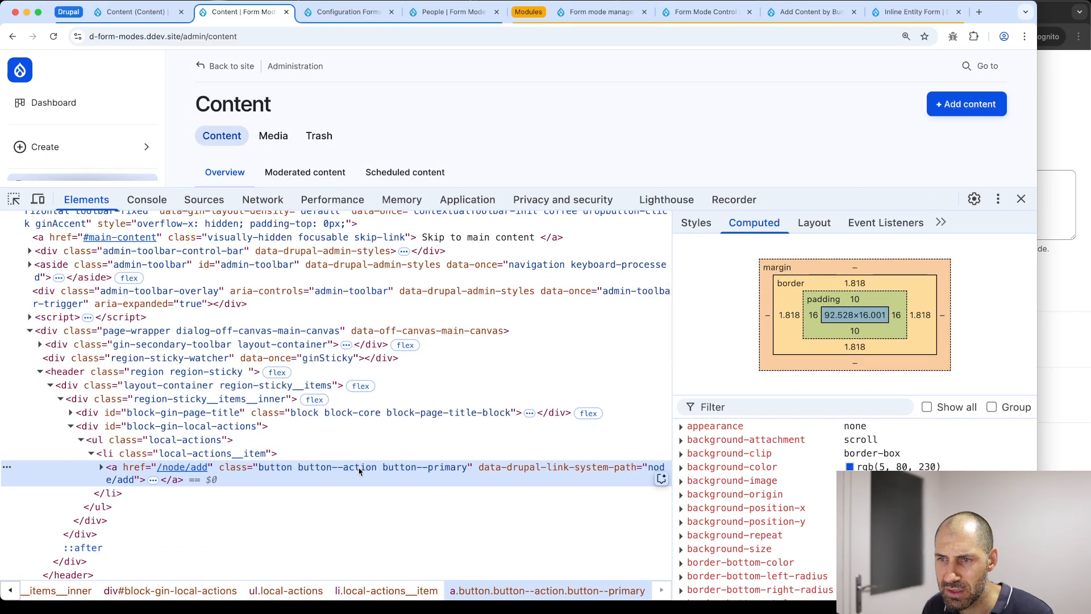
double_click(359, 468)
key("super+c")
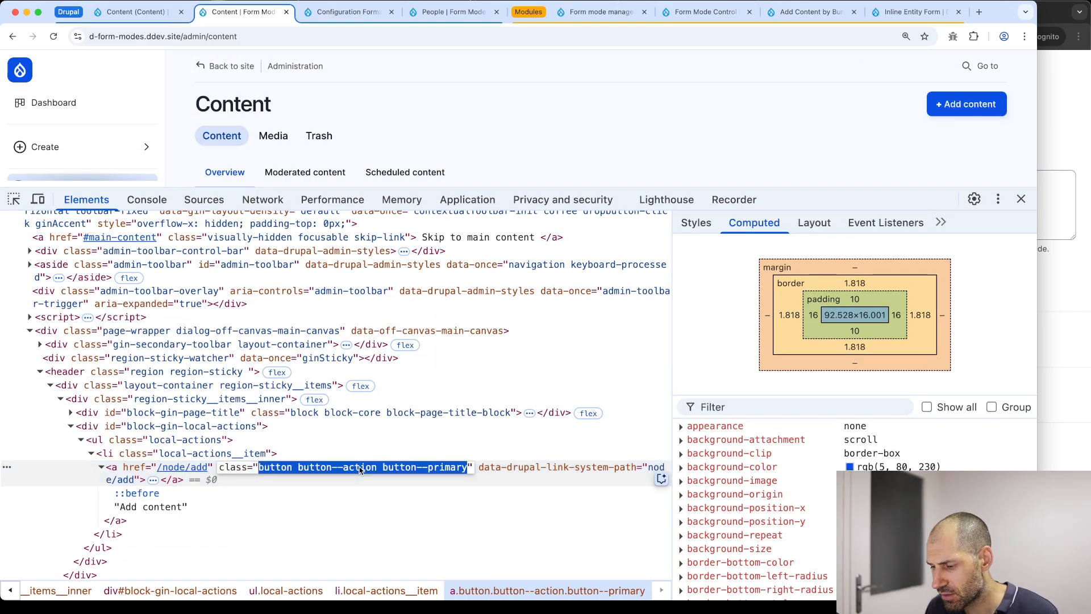
left_click(1021, 199)
Paste the copied primary button classes into the header link's Class field
key("ctrl+shift+Tab")
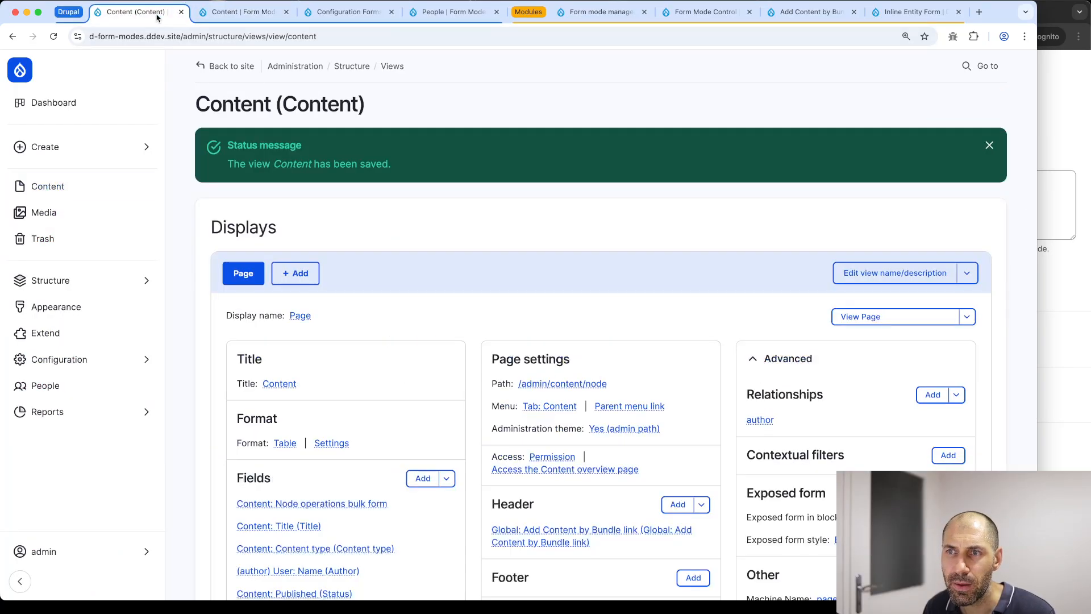
scroll(570, 445, "down", 2)
left_click(571, 444)
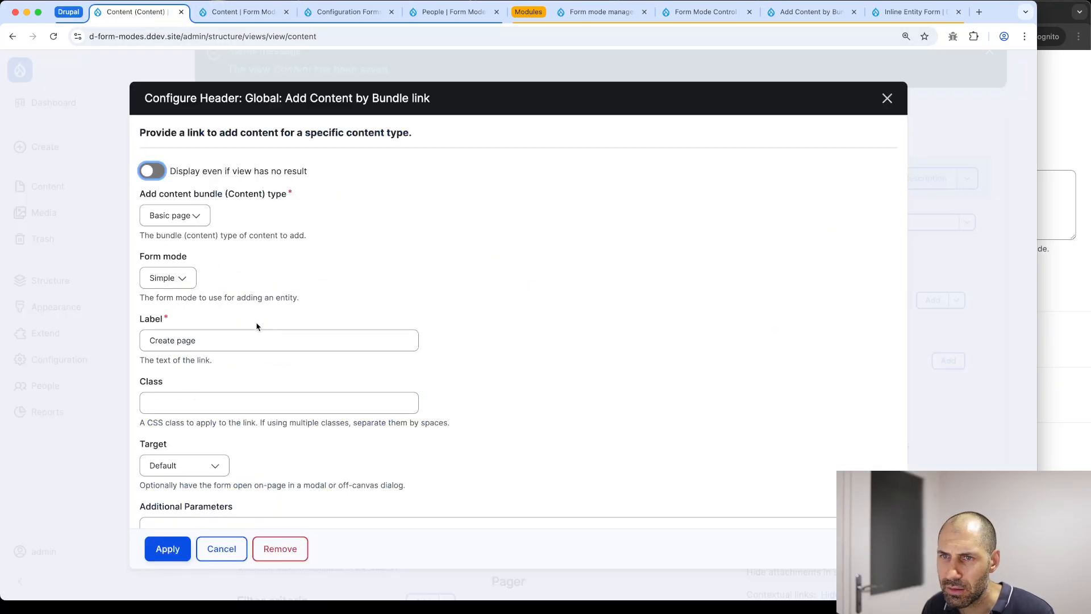
left_click(196, 408)
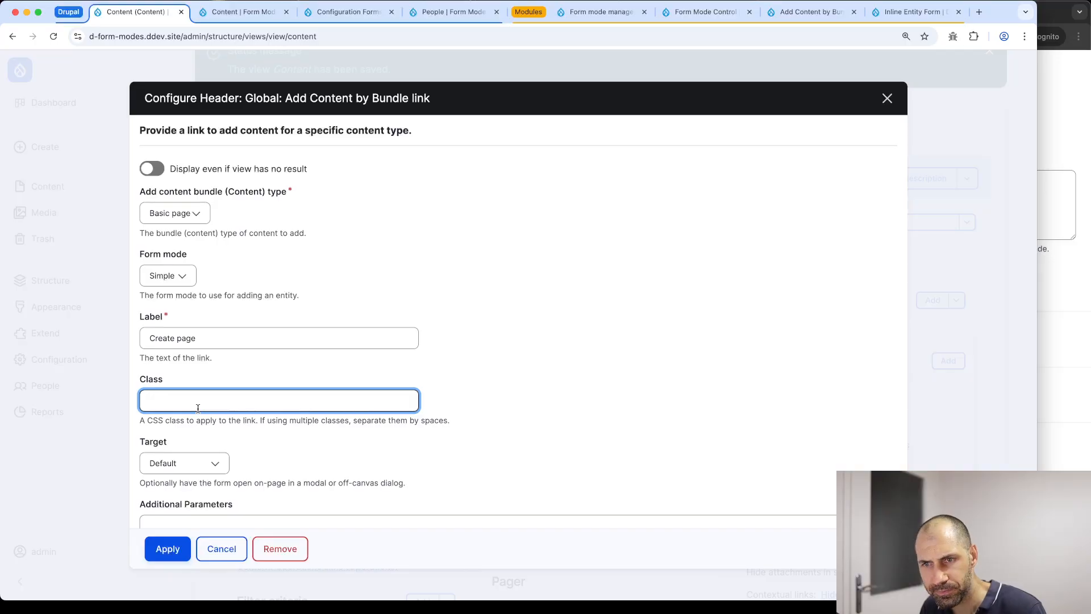
key("super+v")
left_click(151, 399)
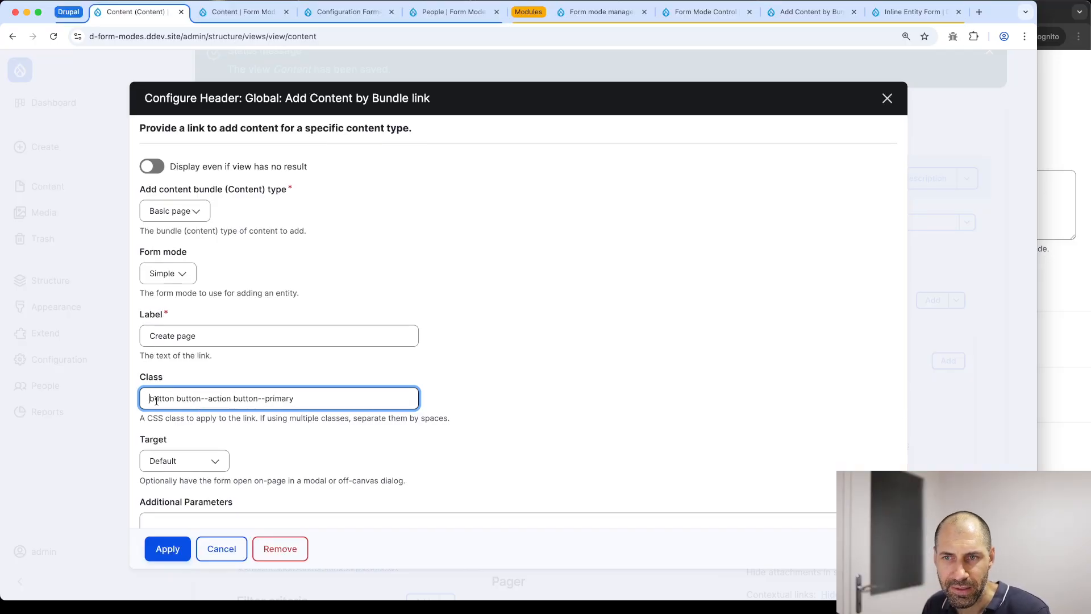
Set the link Target to Modal Dialog, apply, and save the Content view
scroll(174, 398, "down", 3)
left_click(178, 312)
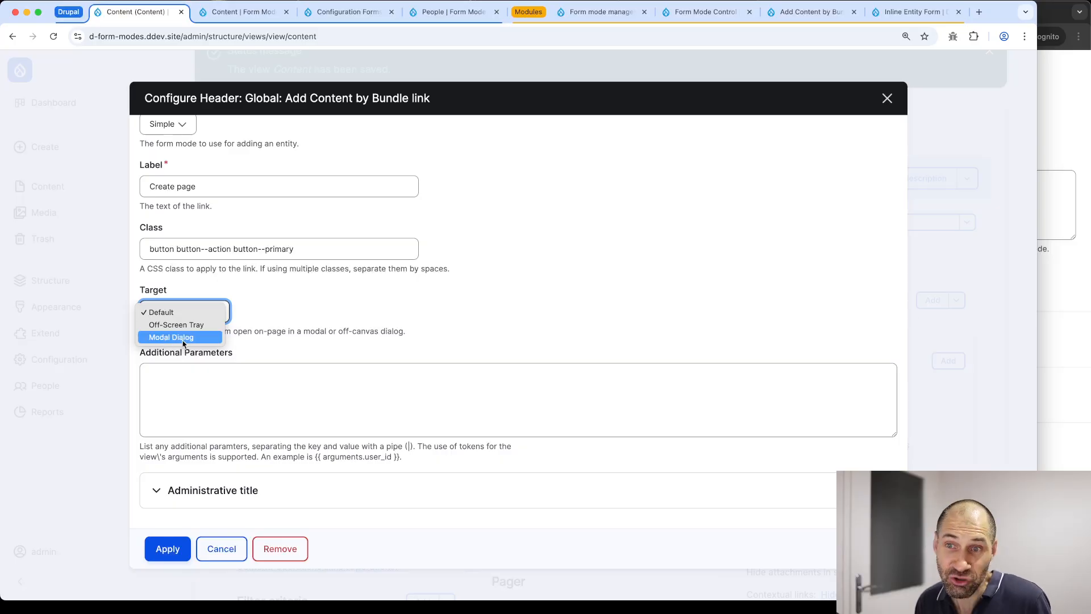
left_click(184, 338)
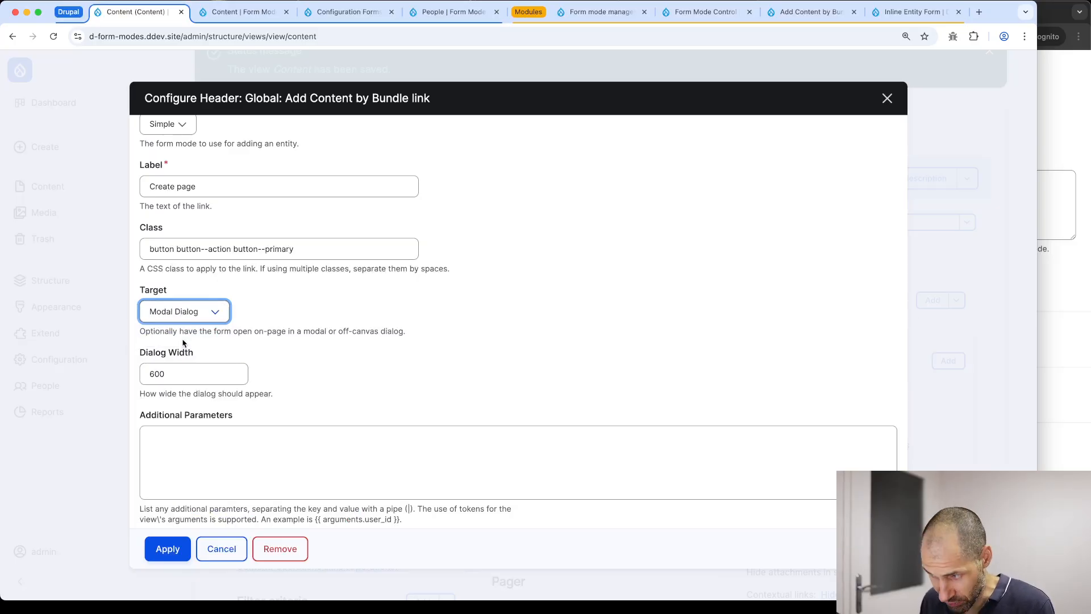
left_click(170, 550)
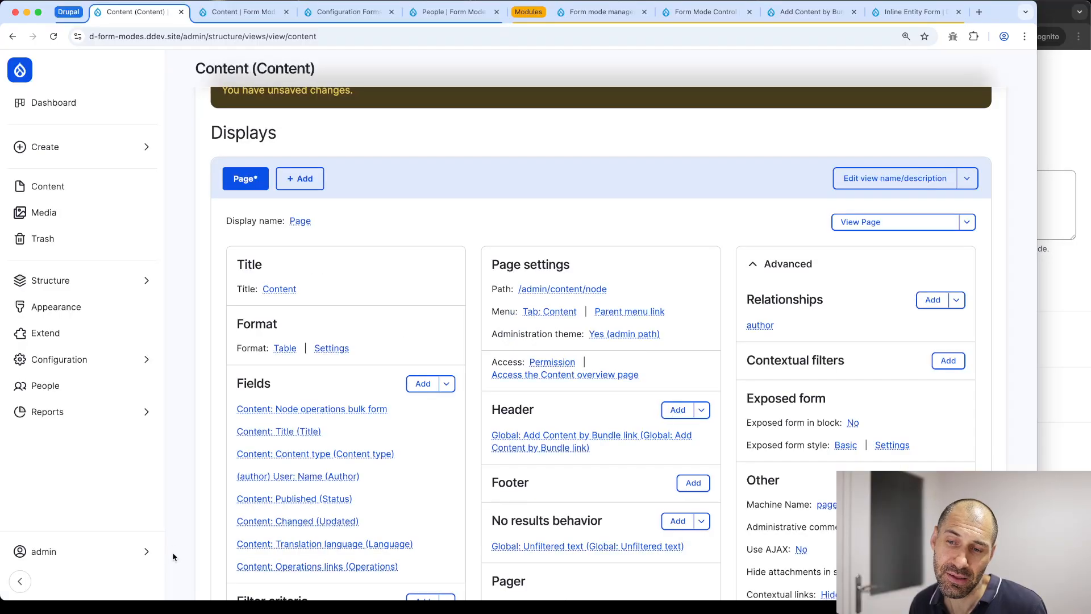
scroll(500, 362, "down", 6)
left_click(233, 477)
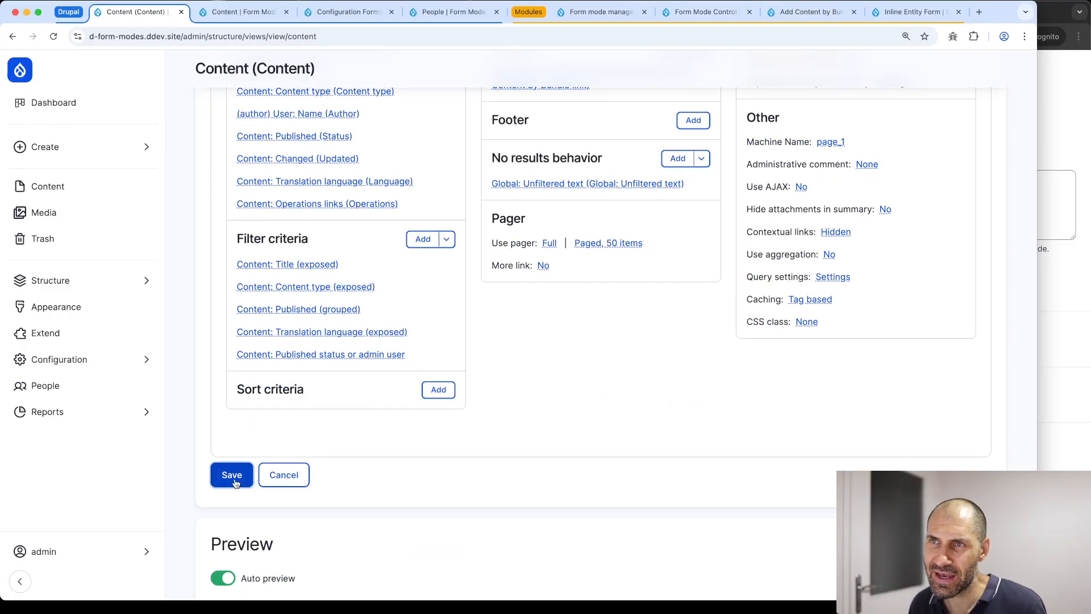
left_click(244, 11)
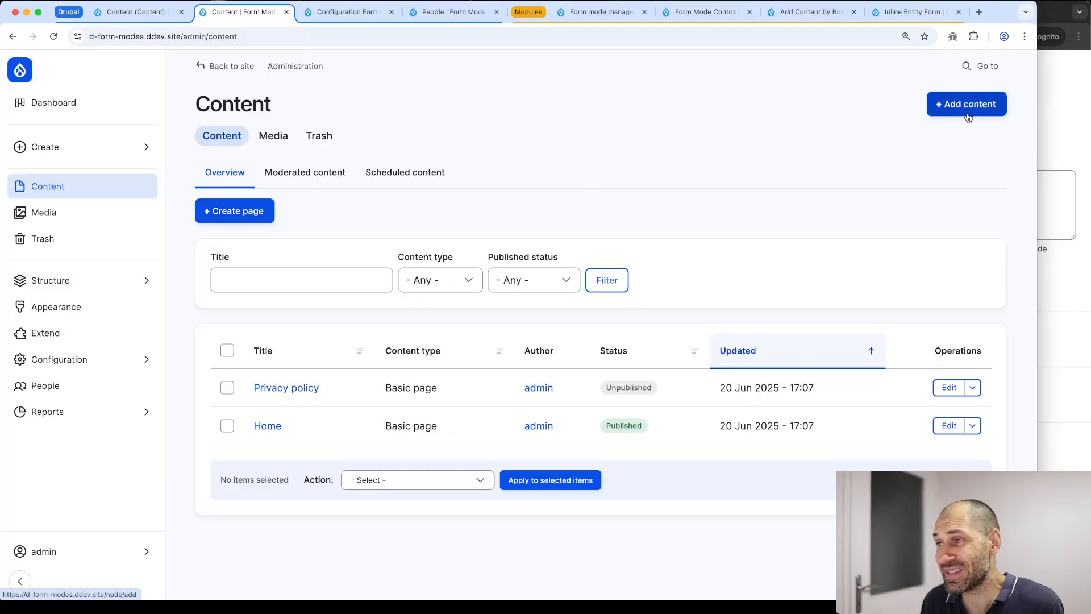
Open Create page and enter title 'Test' with a placeholder description
left_click(238, 214)
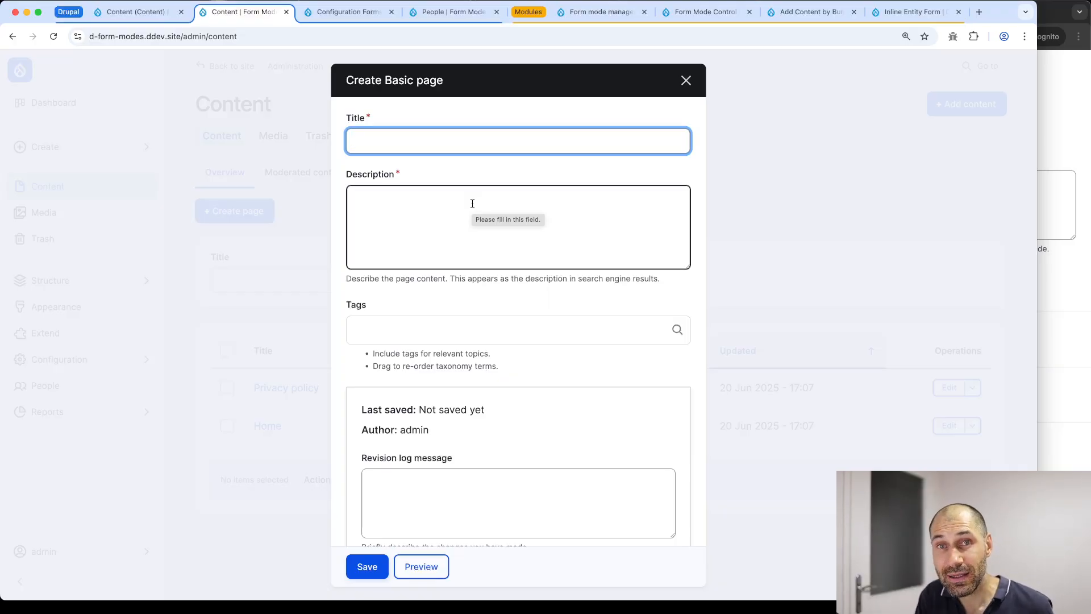
scroll(474, 207, "down", 3)
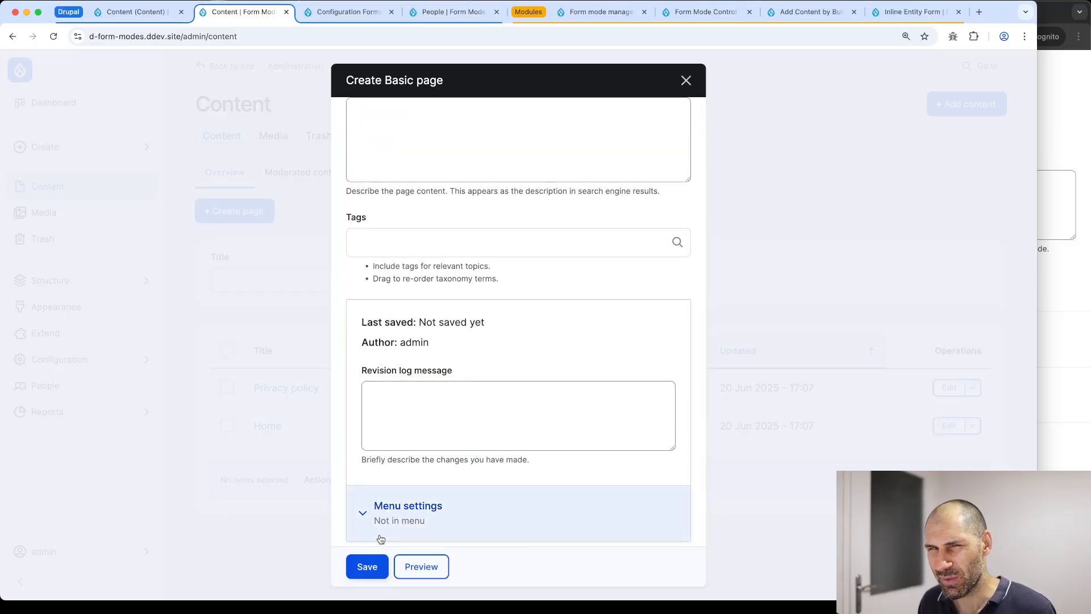
scroll(398, 455, "up", 3)
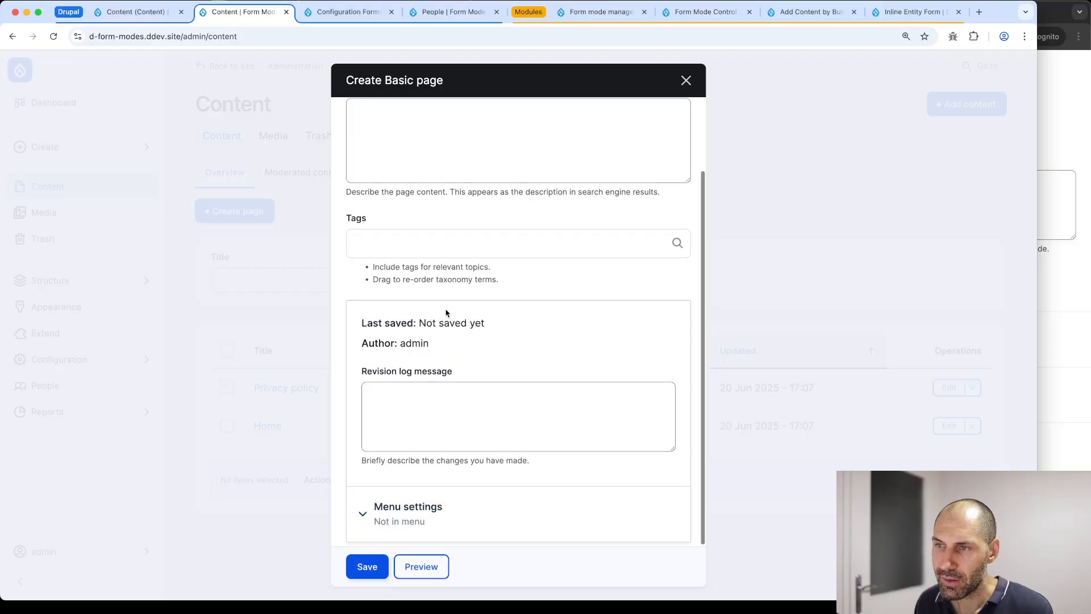
key("Tab")
key("Tab")
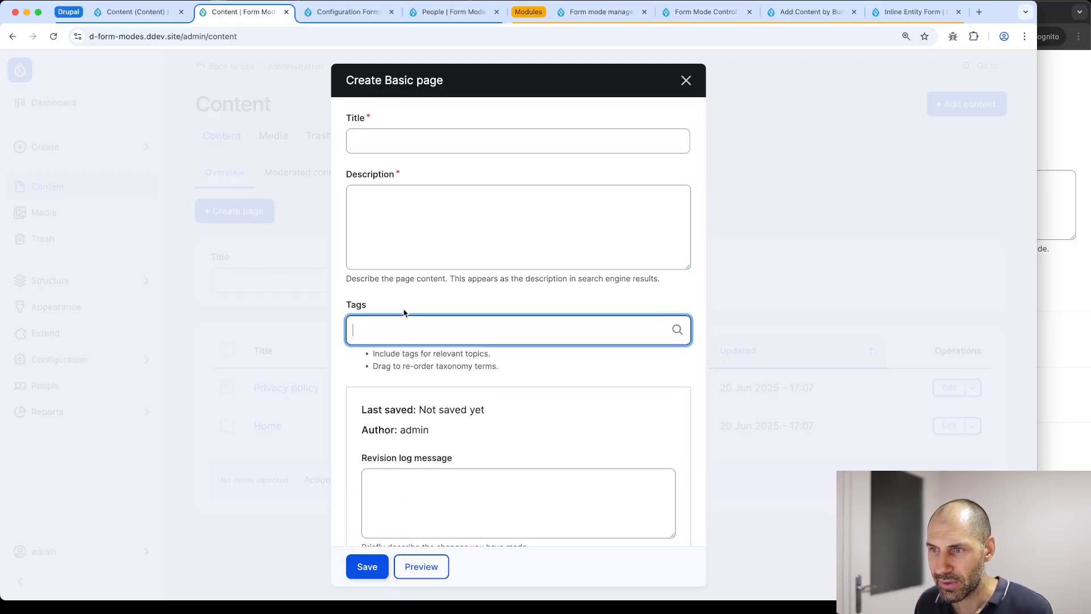
key("shift+Tab")
key("shift+Tab")
type("Test")
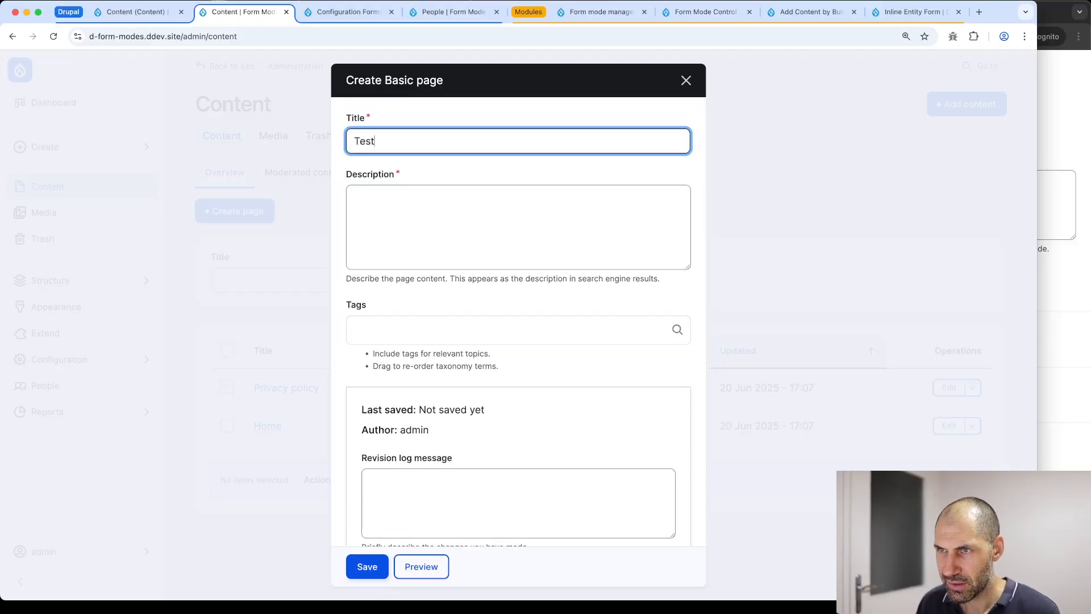
key("Tab")
type("aoeoaeu")
Add the tag 'test' and save the new page from the modal
left_click(392, 321)
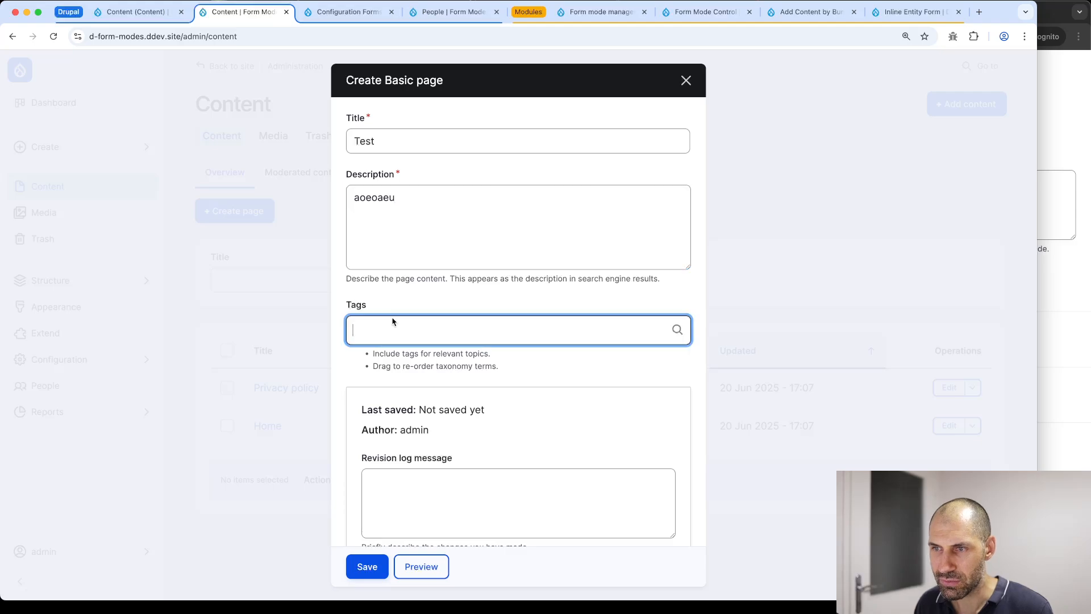
type("test")
key("Return")
key("Tab")
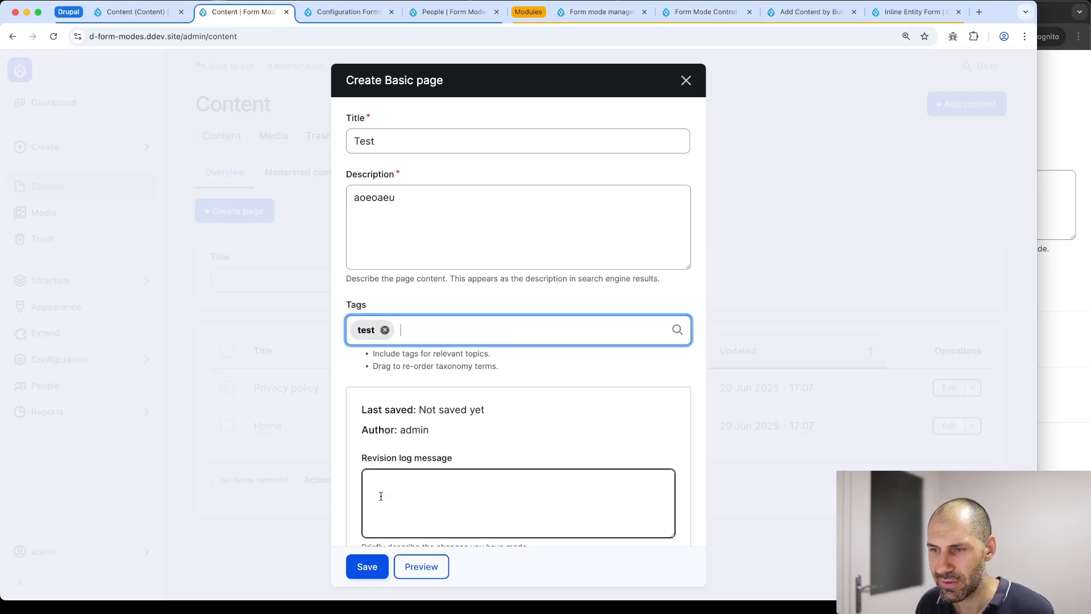
left_click(379, 566)
scroll(386, 458, "down", 2)
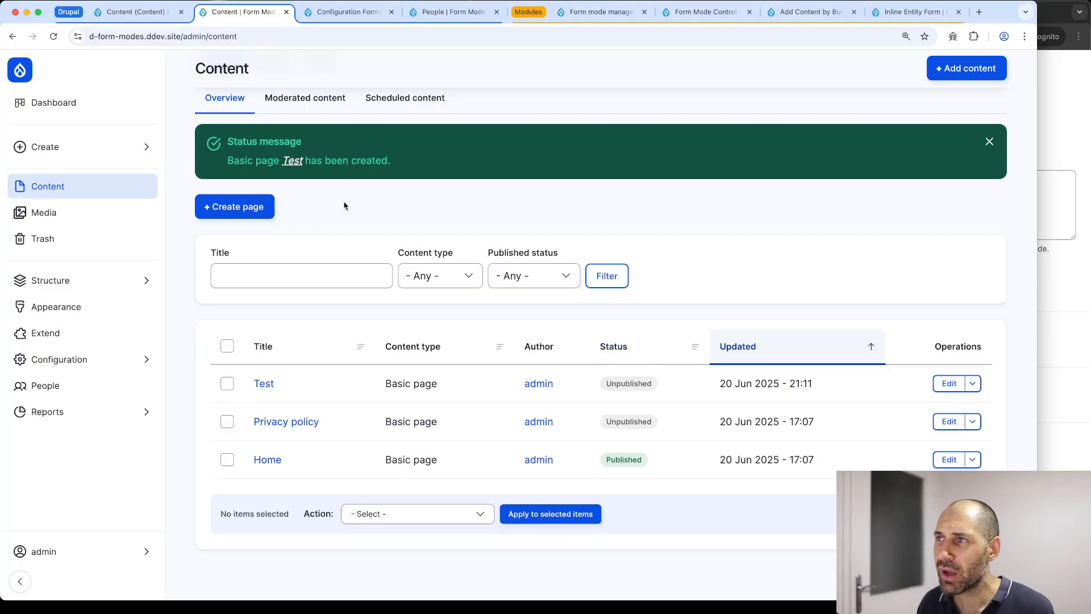
Switch to the drupal.org Add Content by Bundle Views Area Plugin tab
left_click(804, 12)
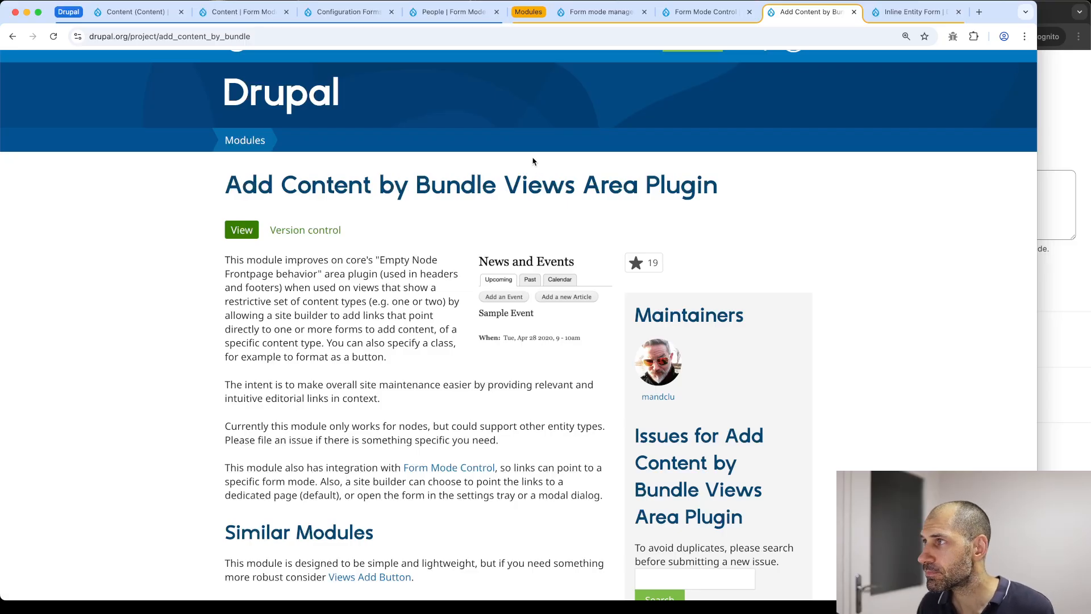
Switch to the Inline Entity Form project tab to review its recommended versions
left_click(897, 15)
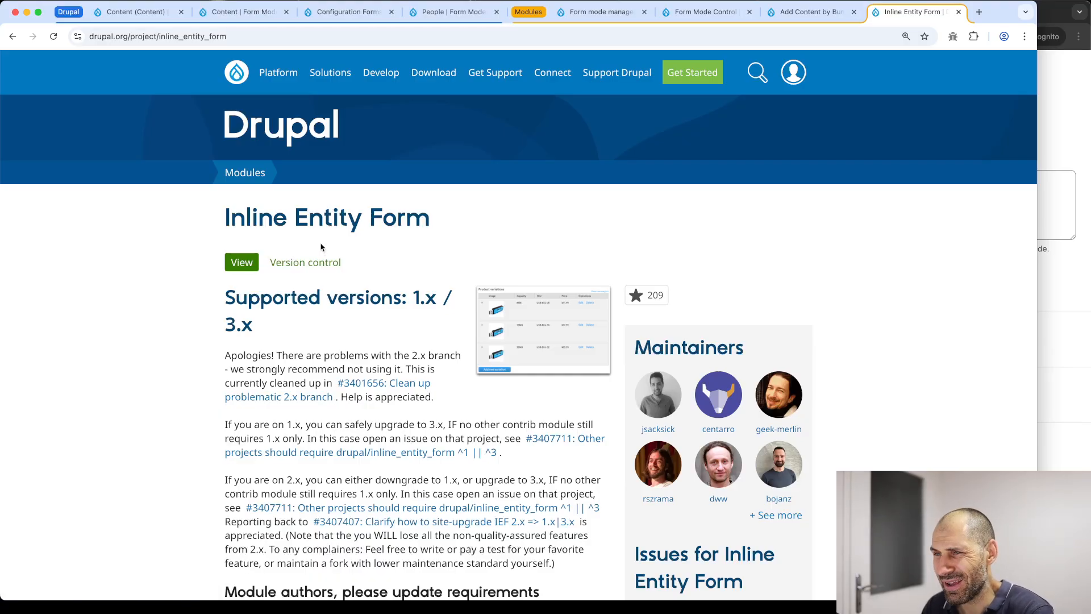
Note Inline Entity Form's 7 June 2011 creation date and view its weekly usage statistics (~151k sites)
scroll(403, 233, "down", 15)
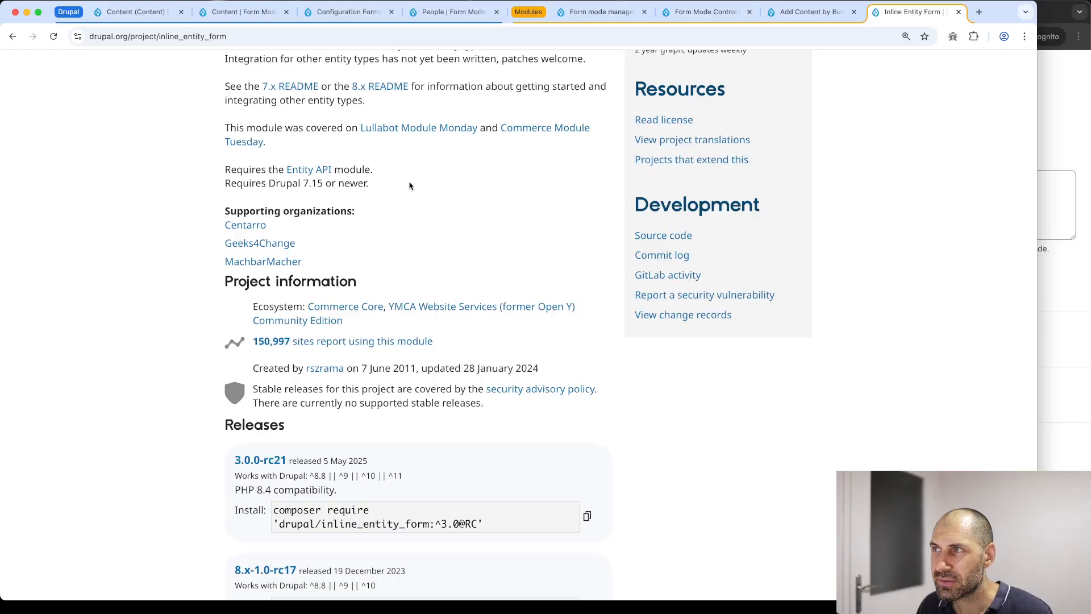
scroll(372, 118, "down", 2)
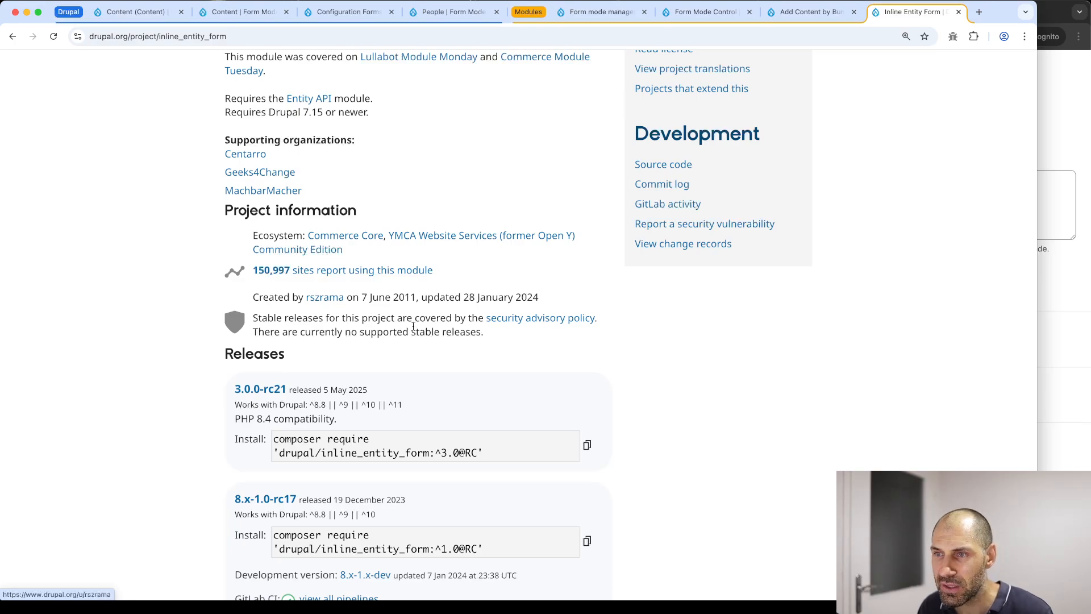
left_click_drag(362, 297, 417, 299)
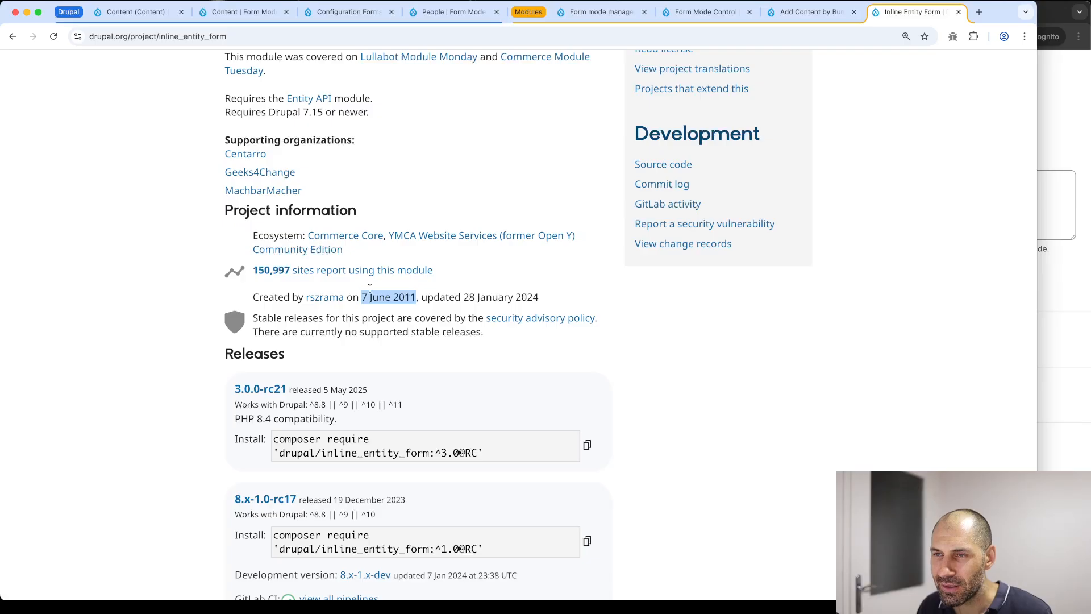
left_click(341, 271, "super")
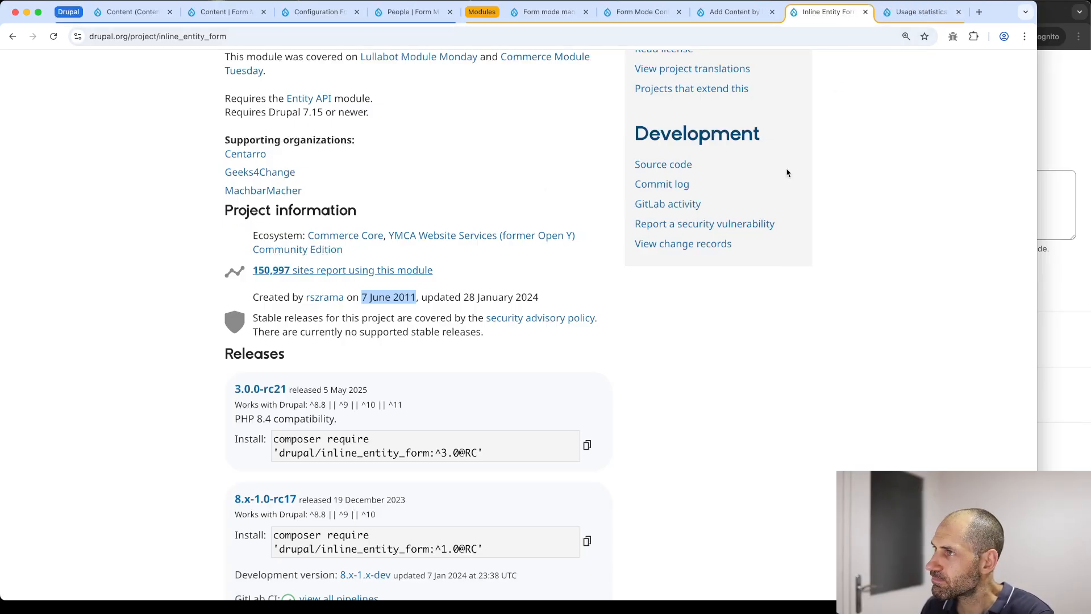
left_click(916, 13)
scroll(338, 482, "down", 3)
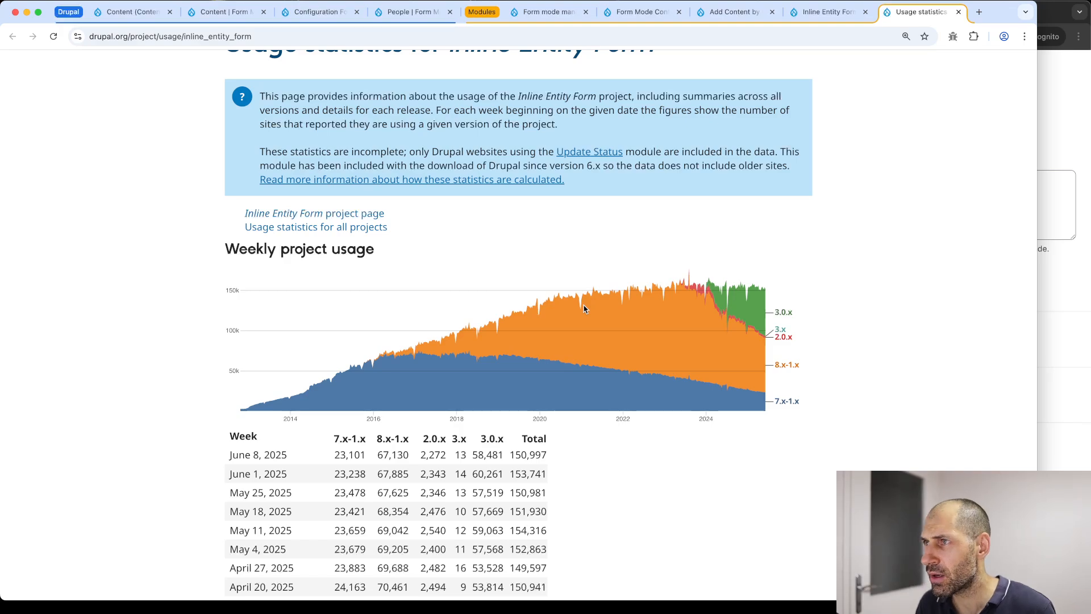
In a new tab, search Google for 'drupal ctools'
key("super+t")
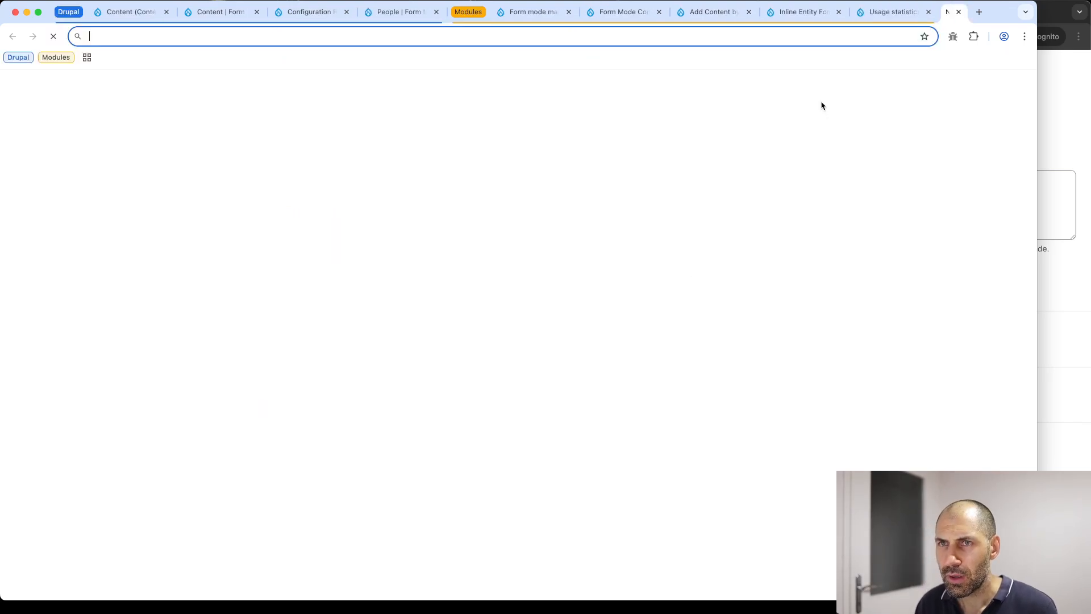
type("drupal cto")
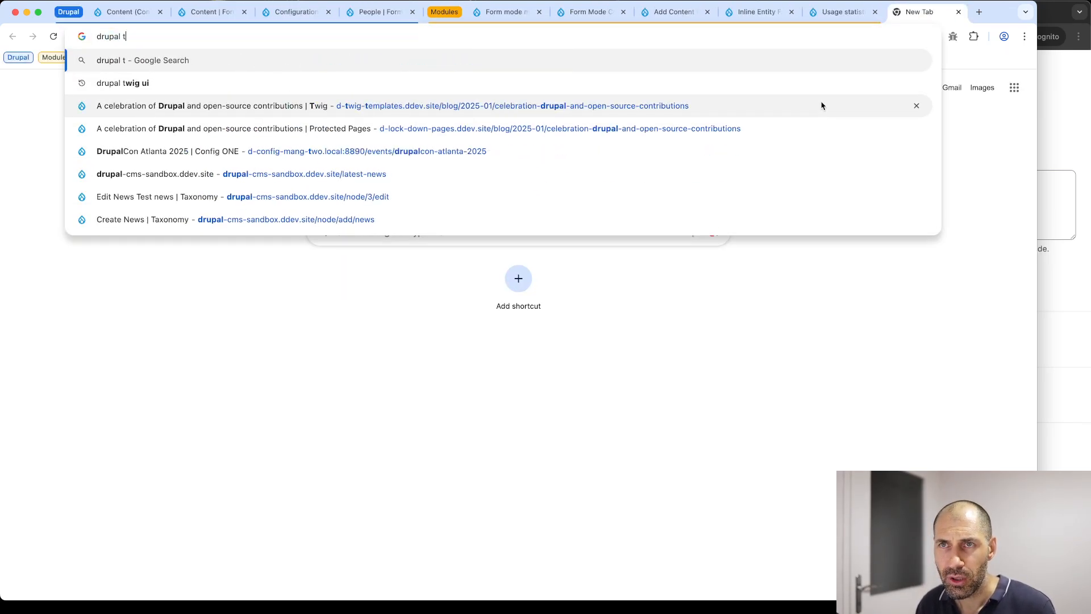
type("ols")
key("Return")
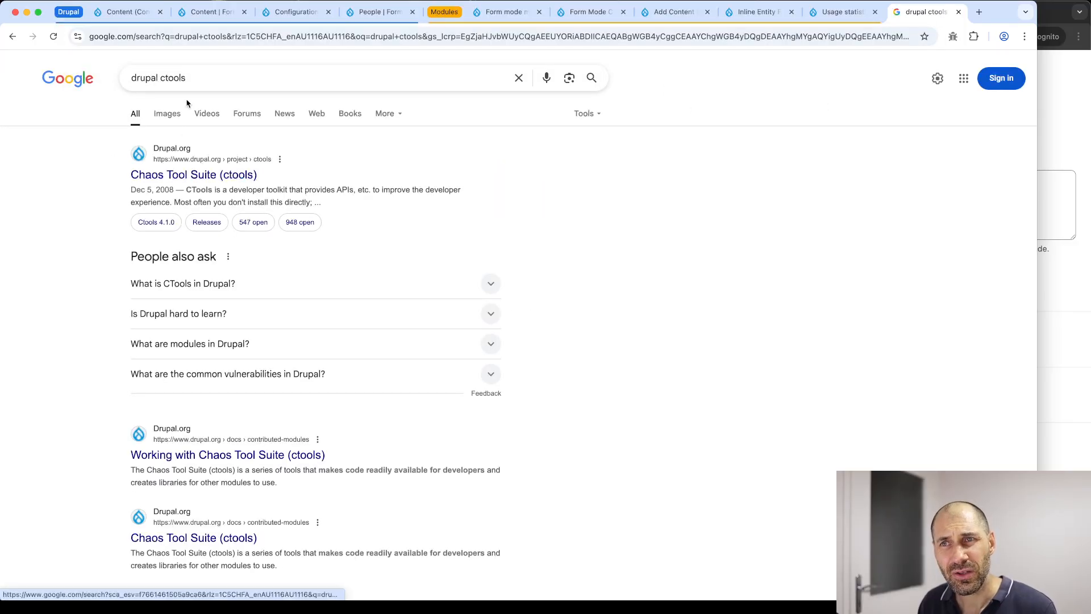
Change the search to 'drupal token' and open the Token project page on drupal.org
double_click(191, 81)
type("token")
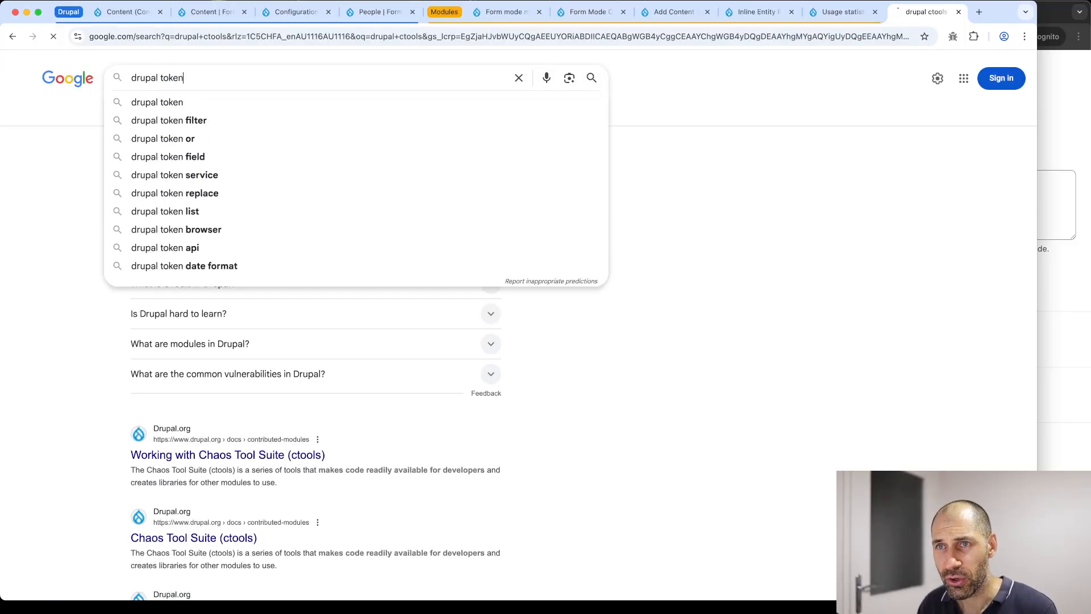
key("Return")
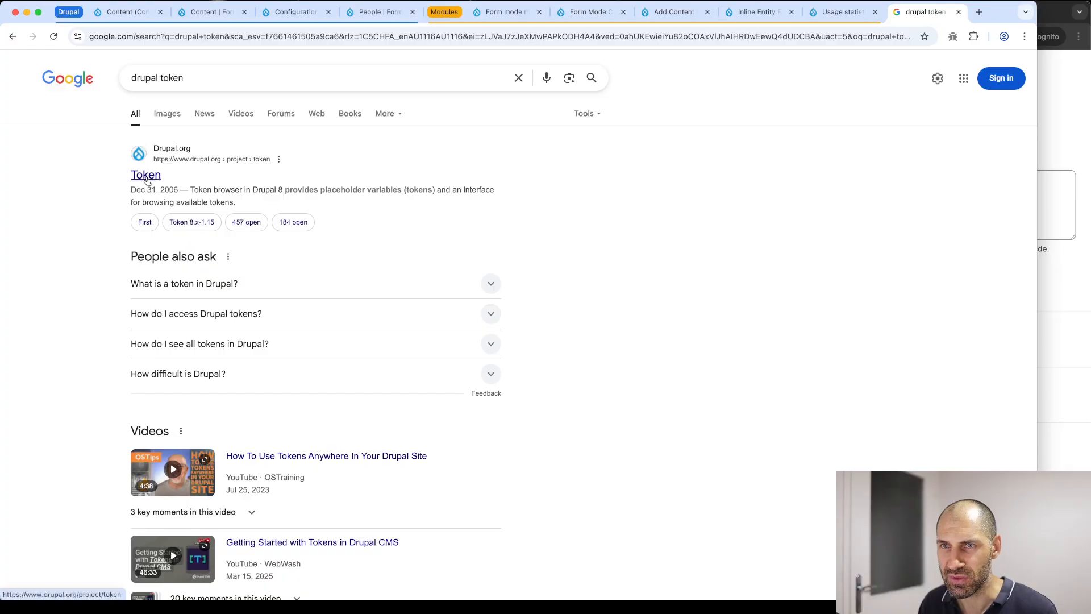
left_click(147, 177)
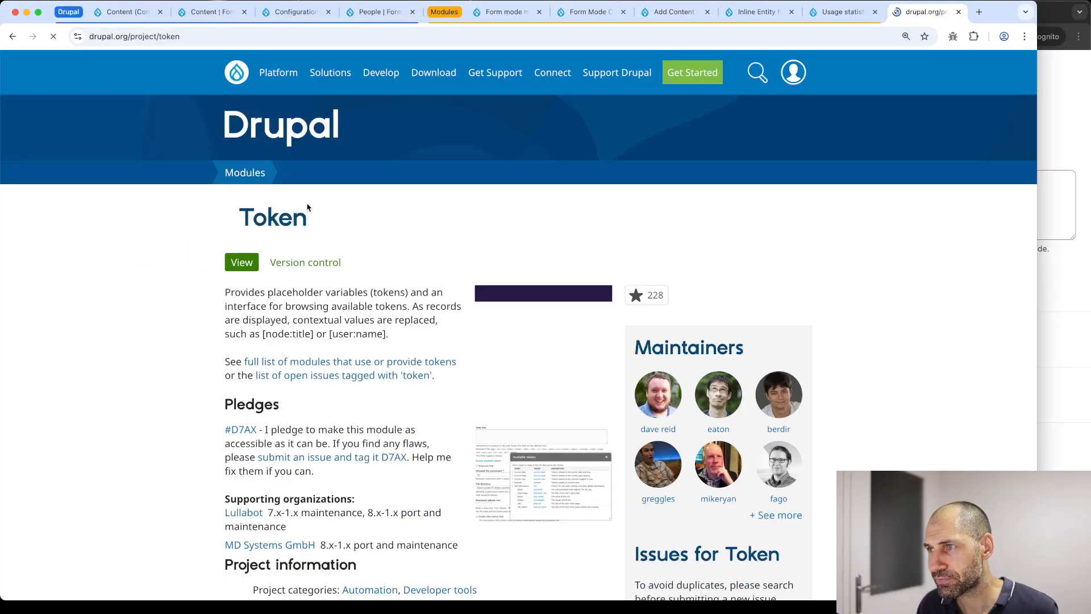
Compare Token's usage statistics (553,625 sites) with Inline Entity Form's
scroll(290, 250, "down", 7)
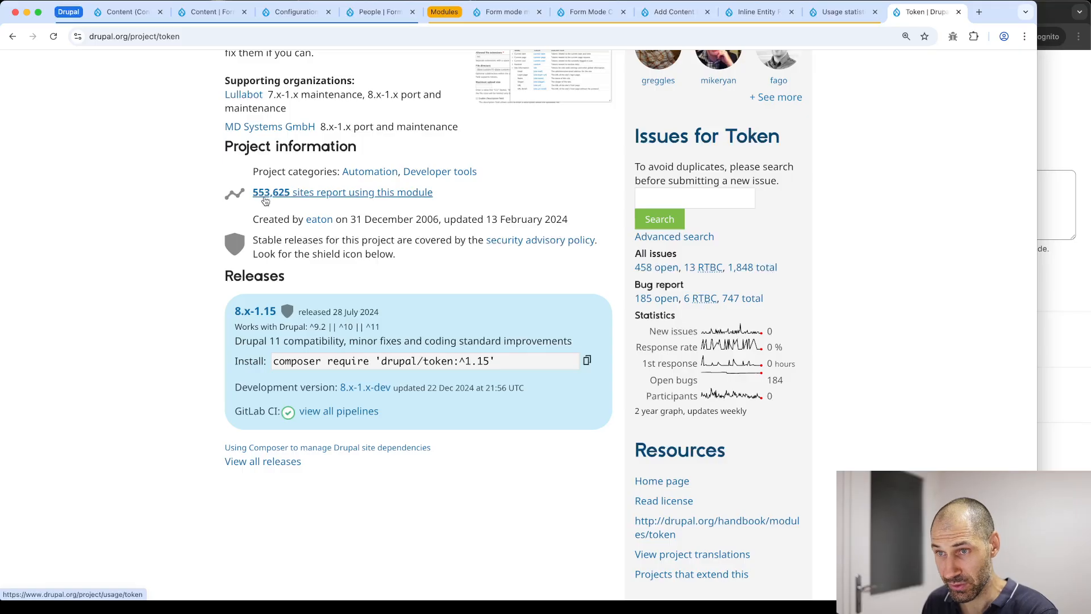
left_click(266, 200)
scroll(375, 267, "down", 5)
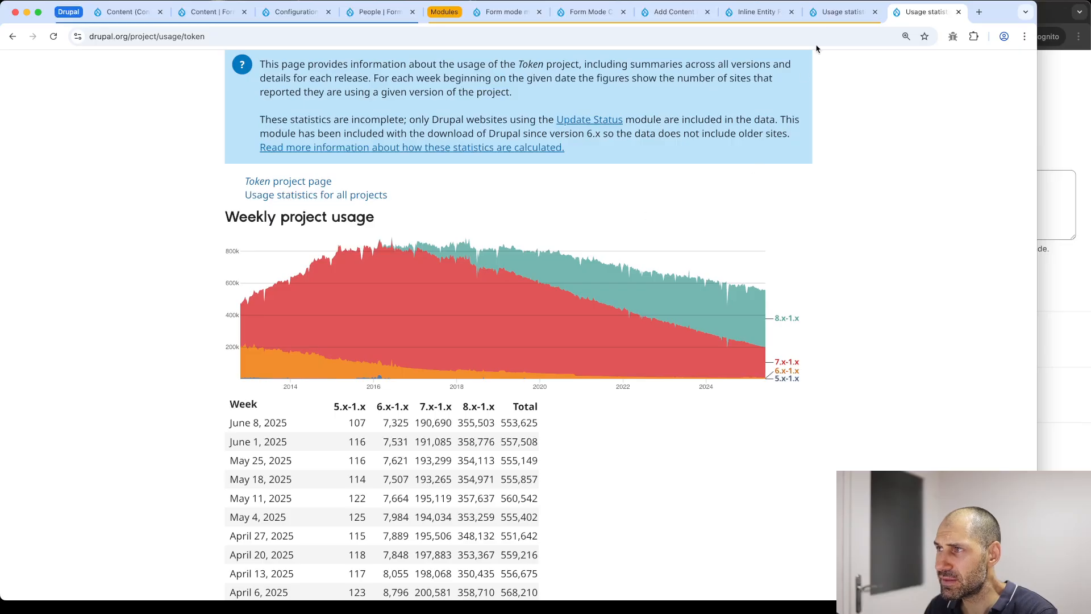
left_click(828, 16)
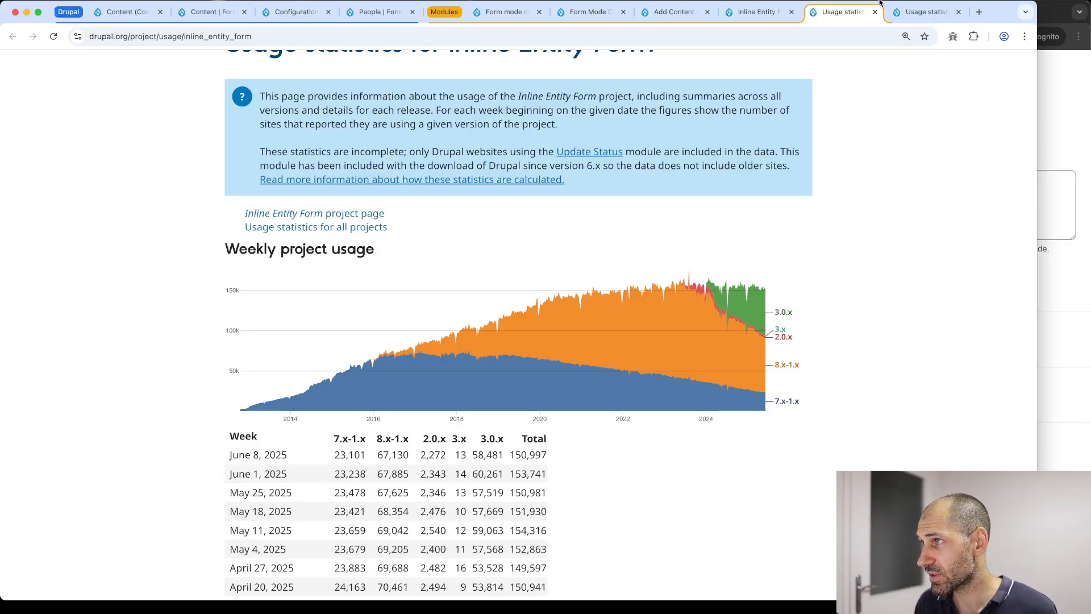
Close both usage tabs and review Inline Entity Form releases 3.0.0-rc21 and 8.x-1.0-rc17
left_click(959, 12)
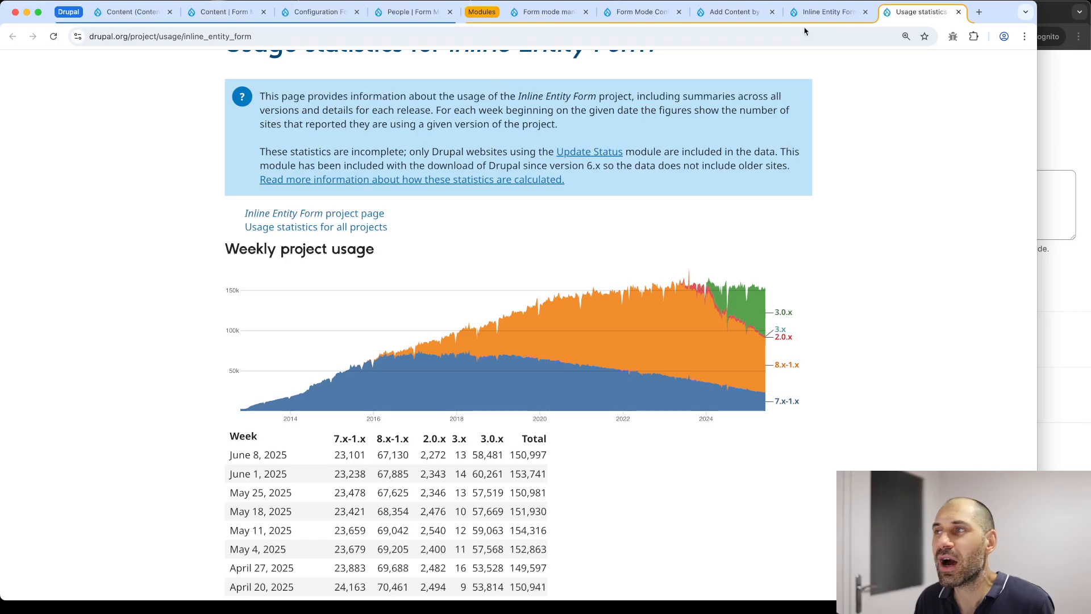
left_click(959, 12)
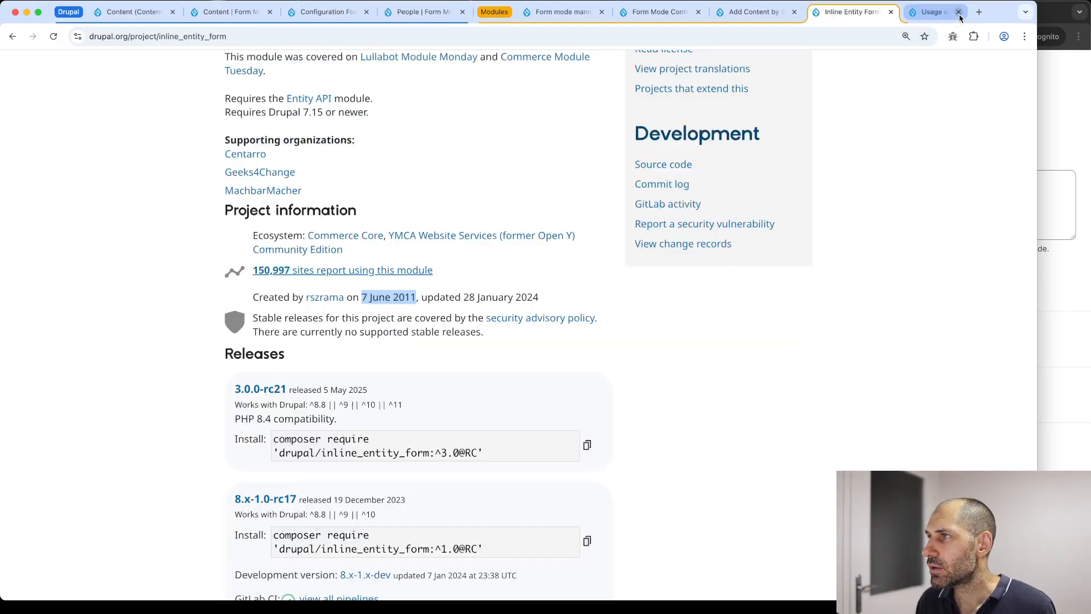
scroll(516, 274, "up", 8)
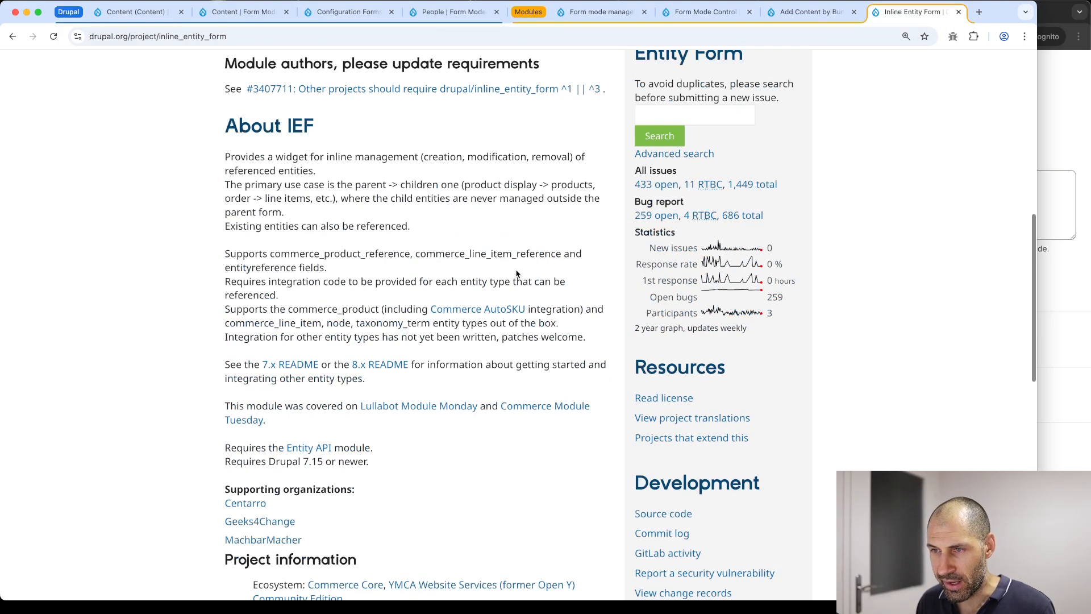
scroll(516, 274, "up", 4)
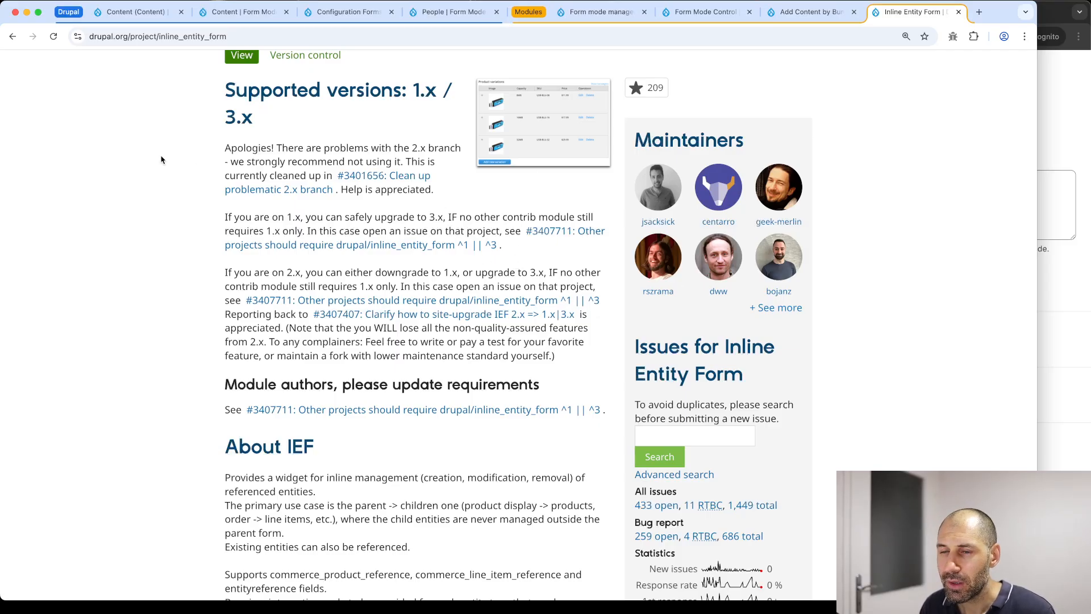
scroll(299, 313, "down", 15)
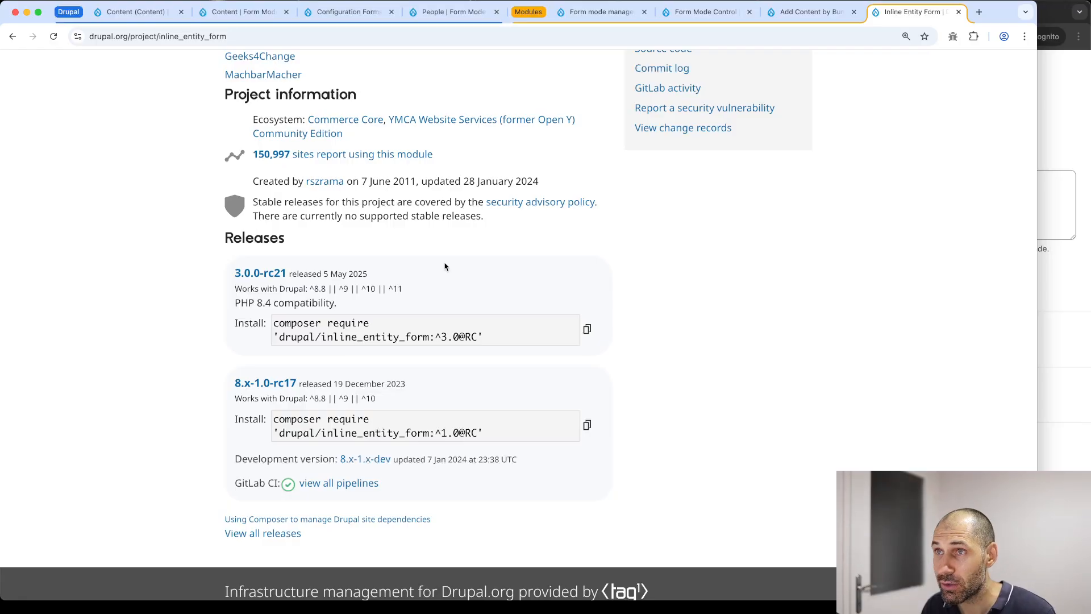
Close the three leftover form mode admin tabs and return to the Content admin page
left_click(287, 12)
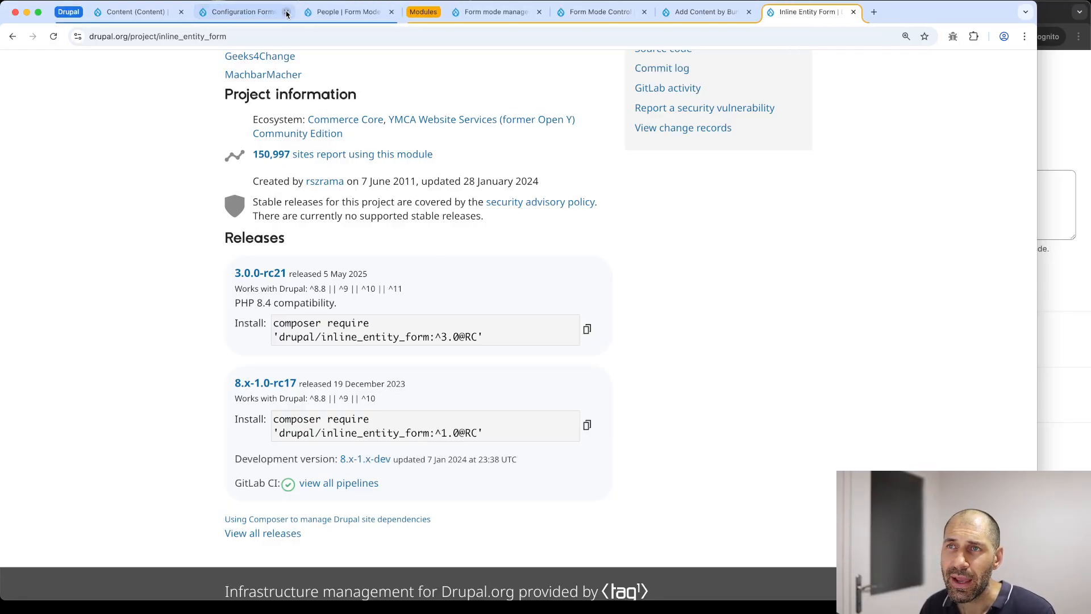
left_click(287, 12)
left_click(286, 12)
left_click(137, 12)
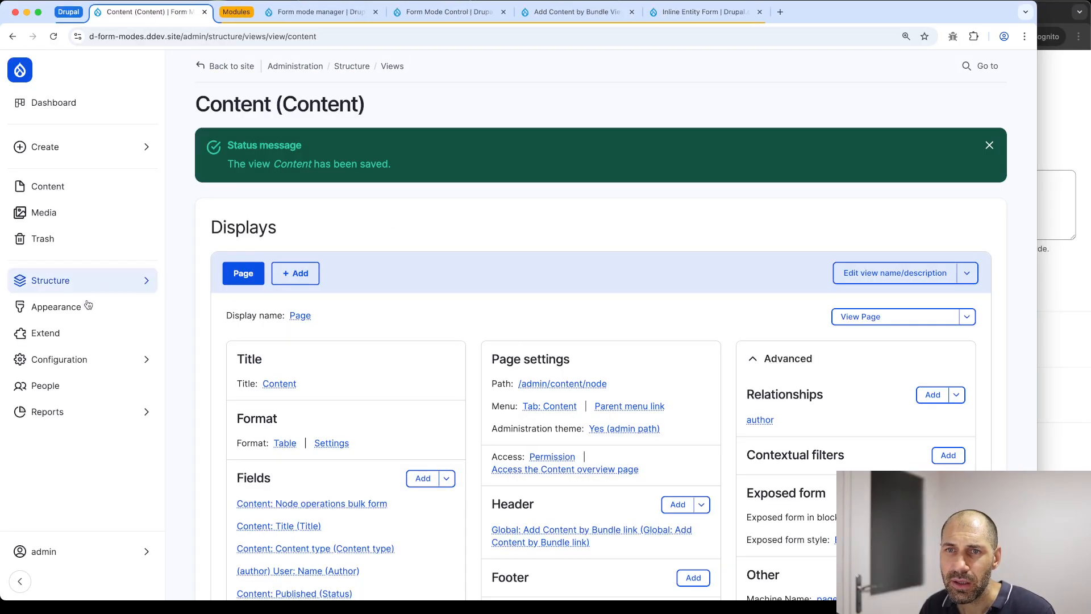
On the Extend page, filter for 'inli' and install the Inline Entity Form module
left_click(92, 337)
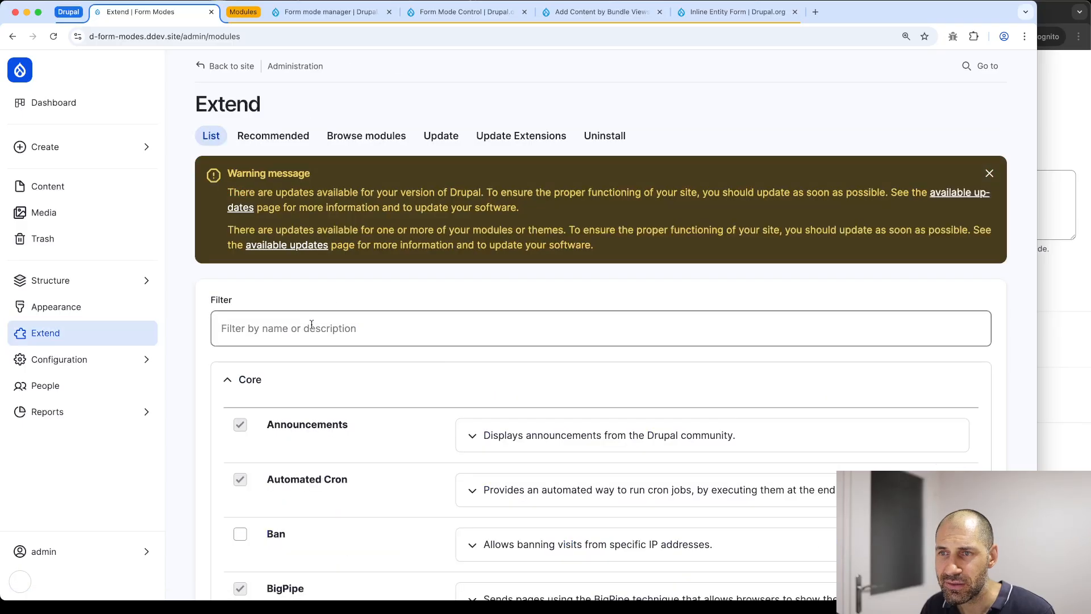
left_click(310, 339)
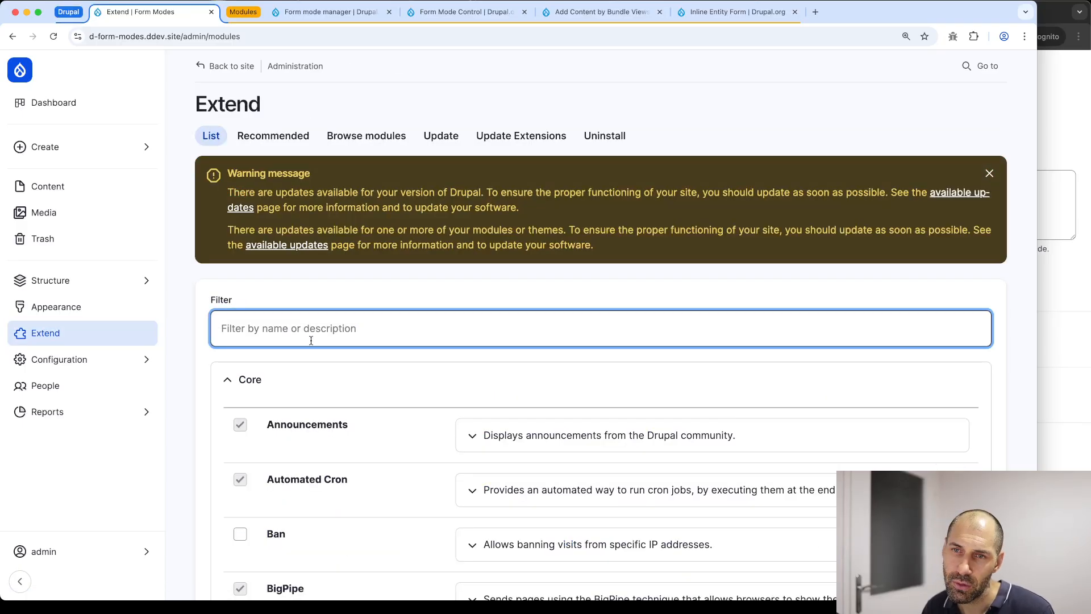
type("inline")
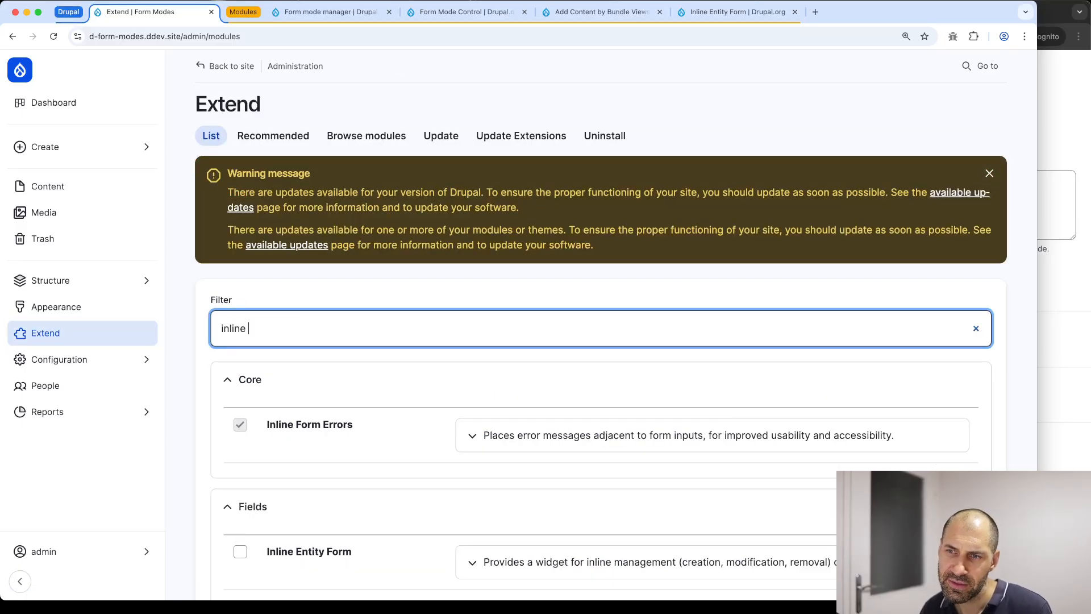
scroll(321, 343, "down", 3)
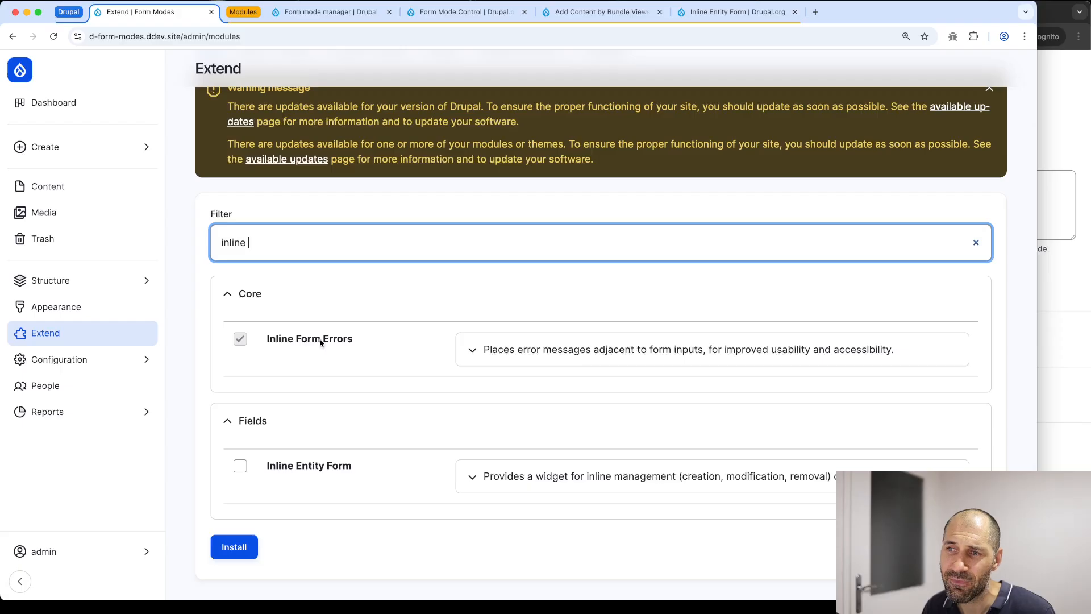
left_click(369, 233)
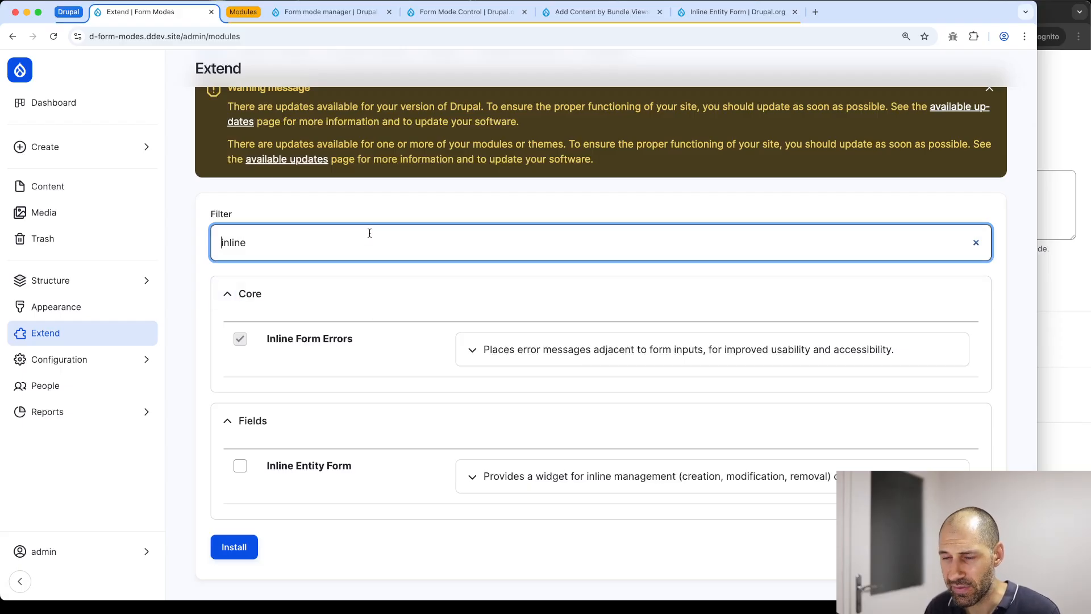
left_click(346, 468)
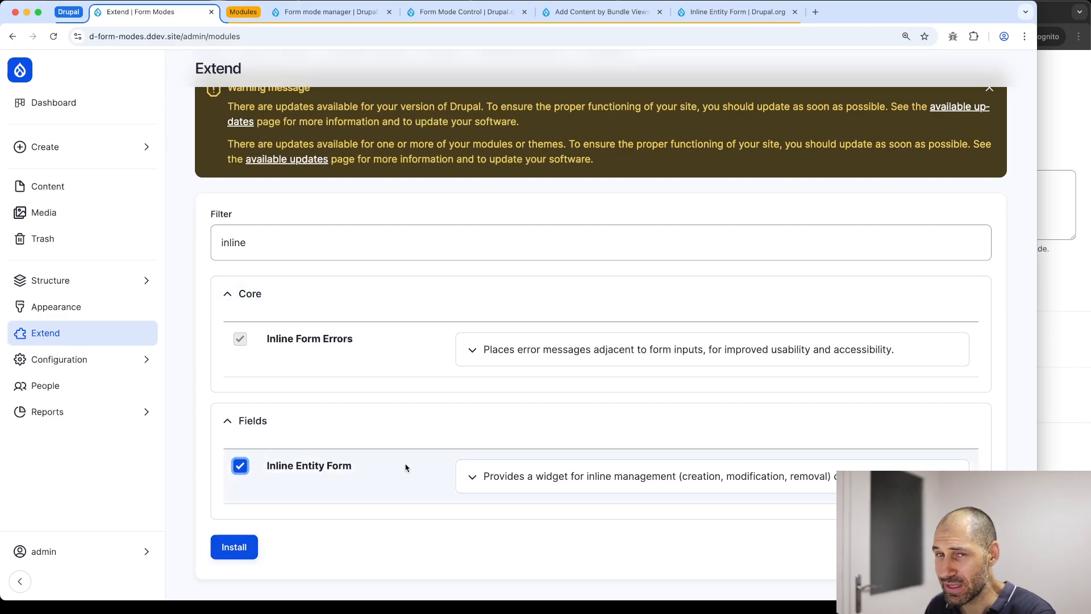
left_click(235, 554)
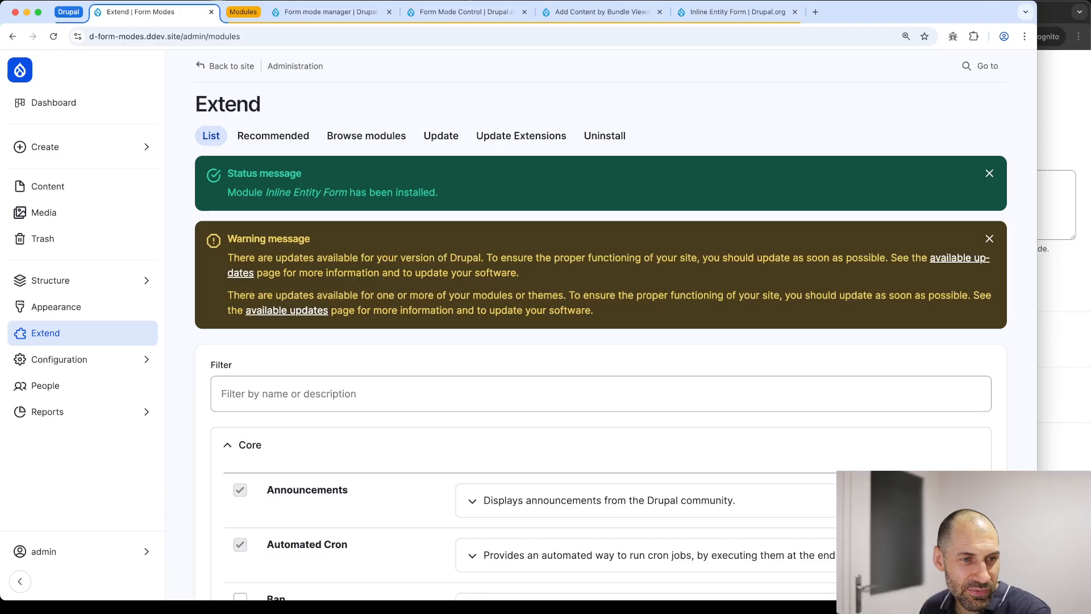
left_click(80, 284)
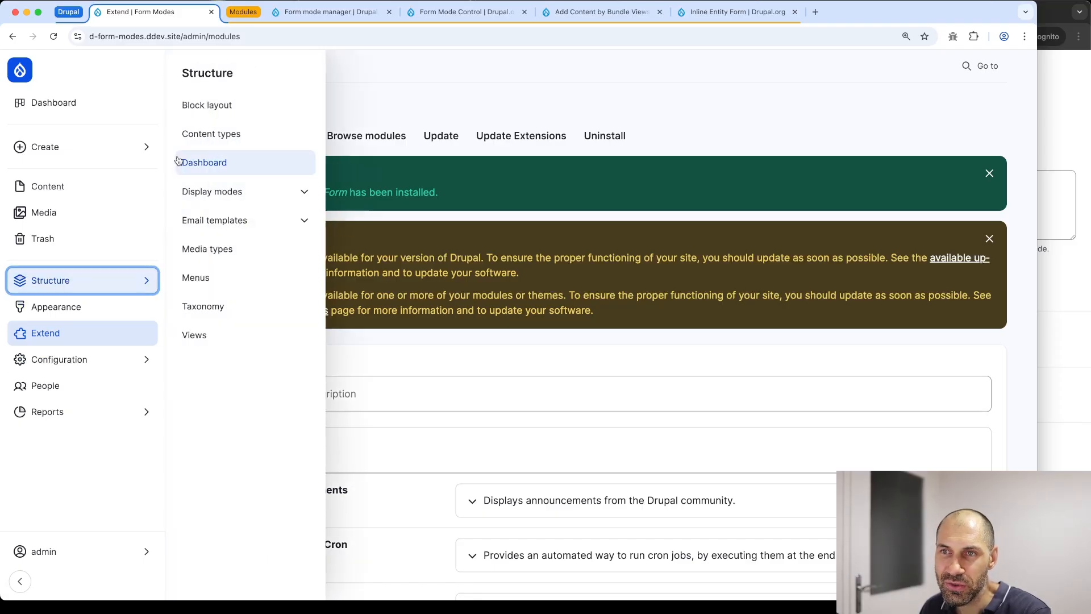
Create a Reference field labelled 'Related' on Basic page that references Content
left_click(211, 138)
left_click(860, 193)
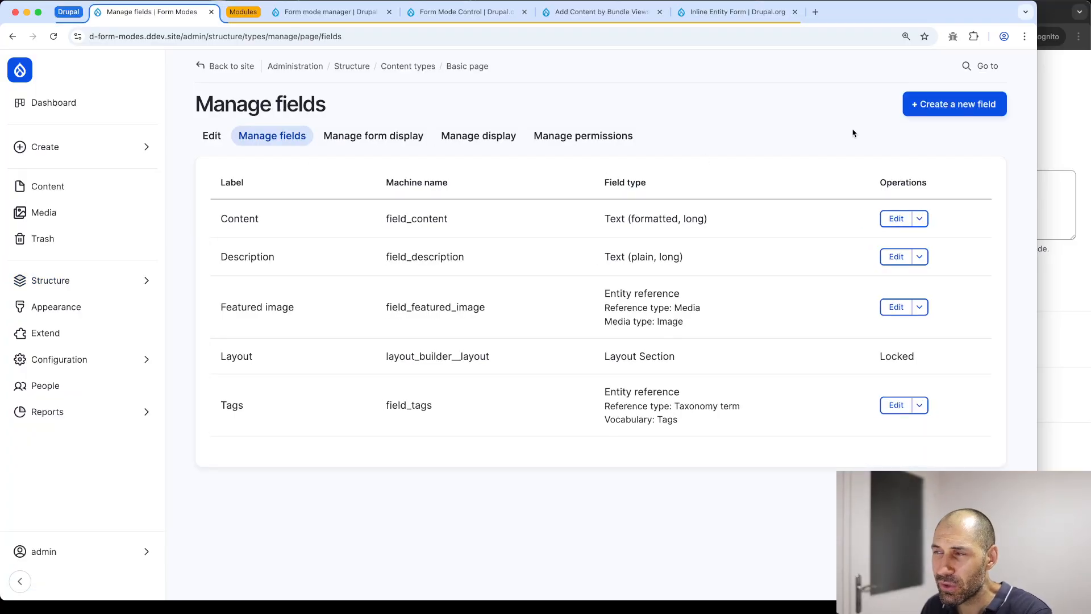
left_click(943, 104)
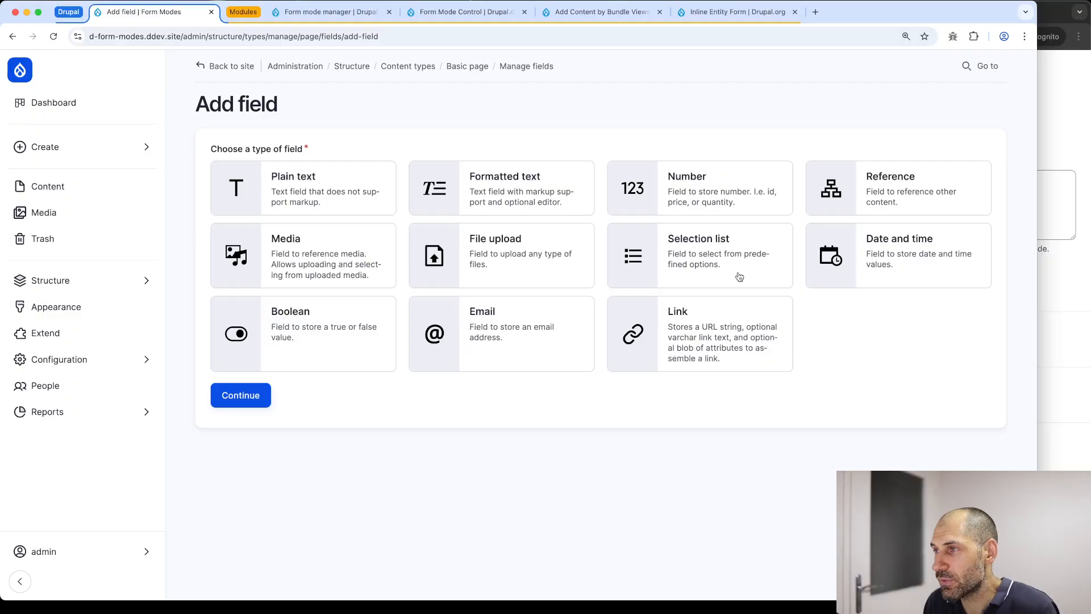
left_click(858, 188)
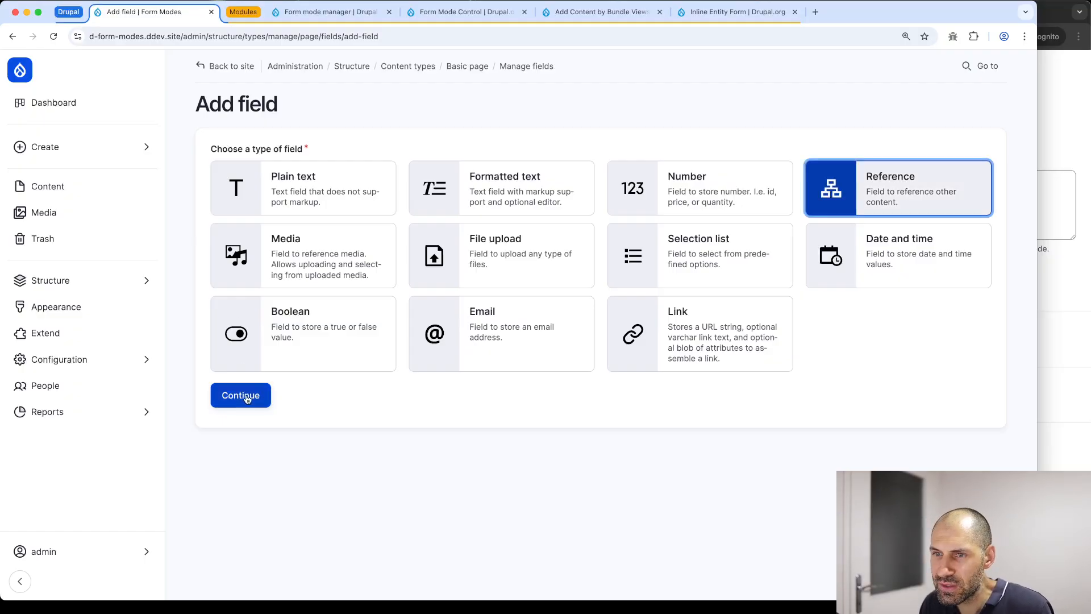
left_click(241, 395)
left_click(251, 179)
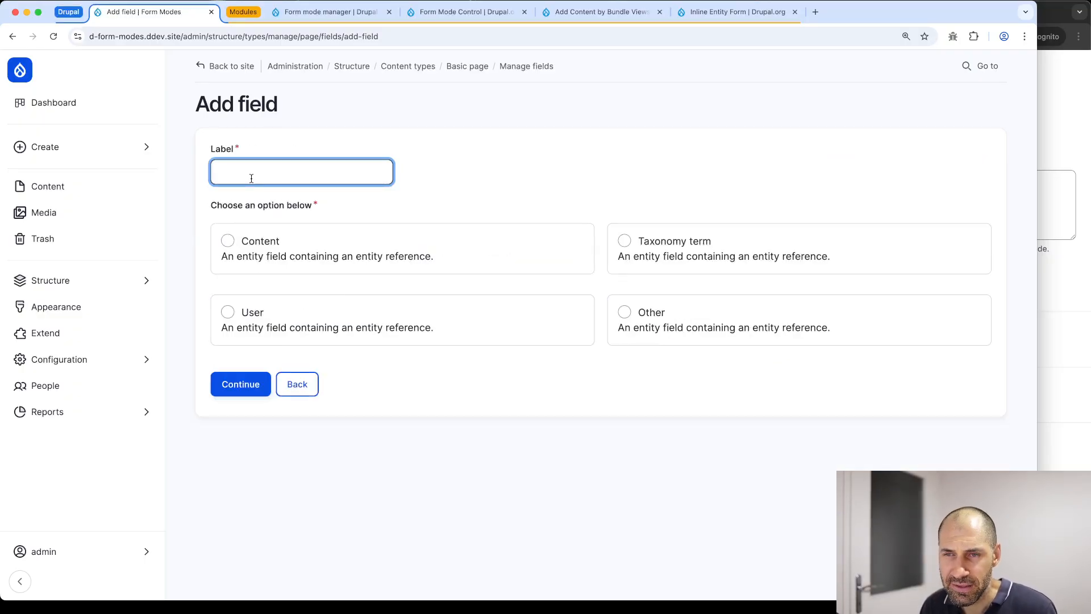
type("Related")
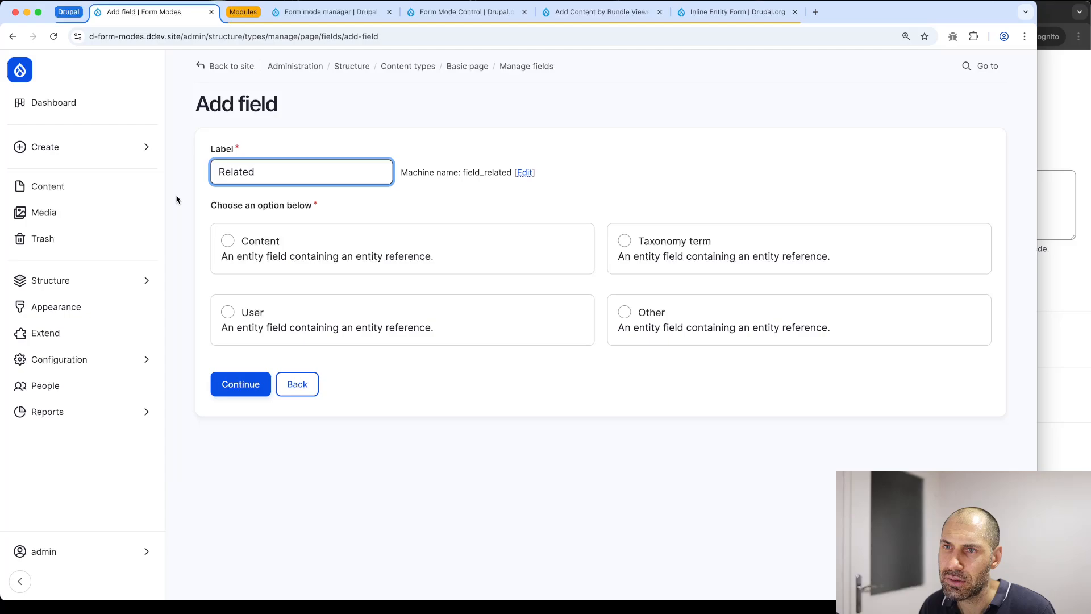
left_click(227, 241)
left_click(237, 384)
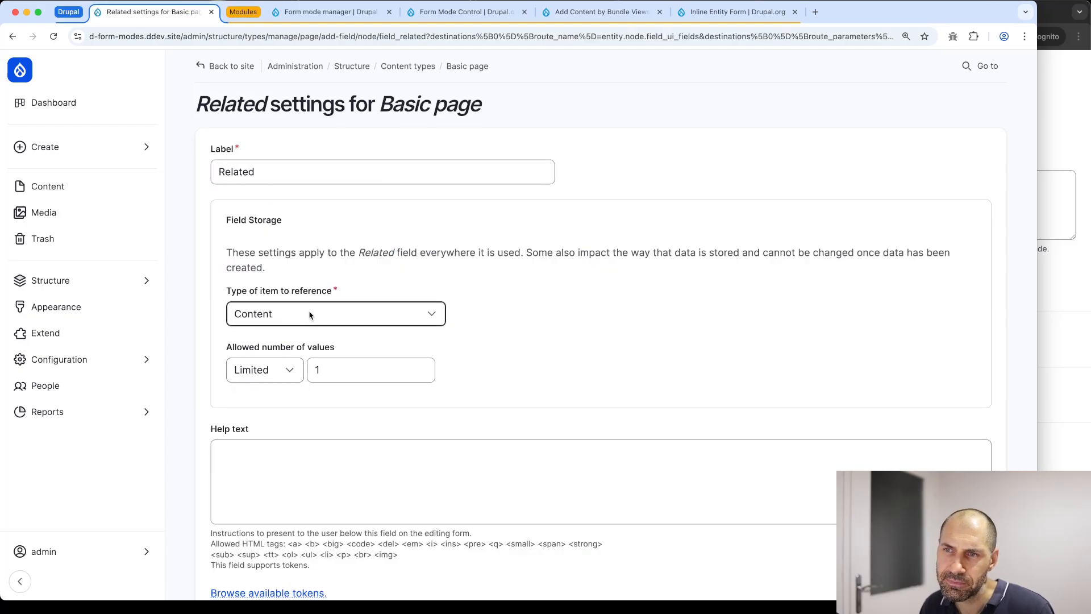
Limit Related's reference type to Basic page content and save the field settings
scroll(309, 312, "down", 6)
left_click(263, 446)
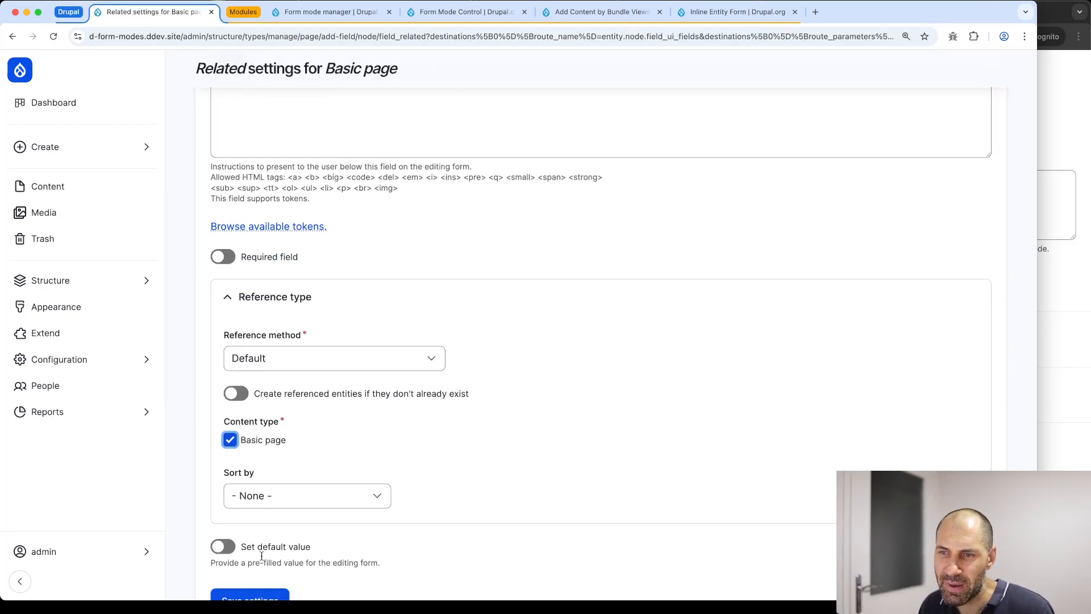
scroll(264, 455, "down", 1)
left_click(265, 518)
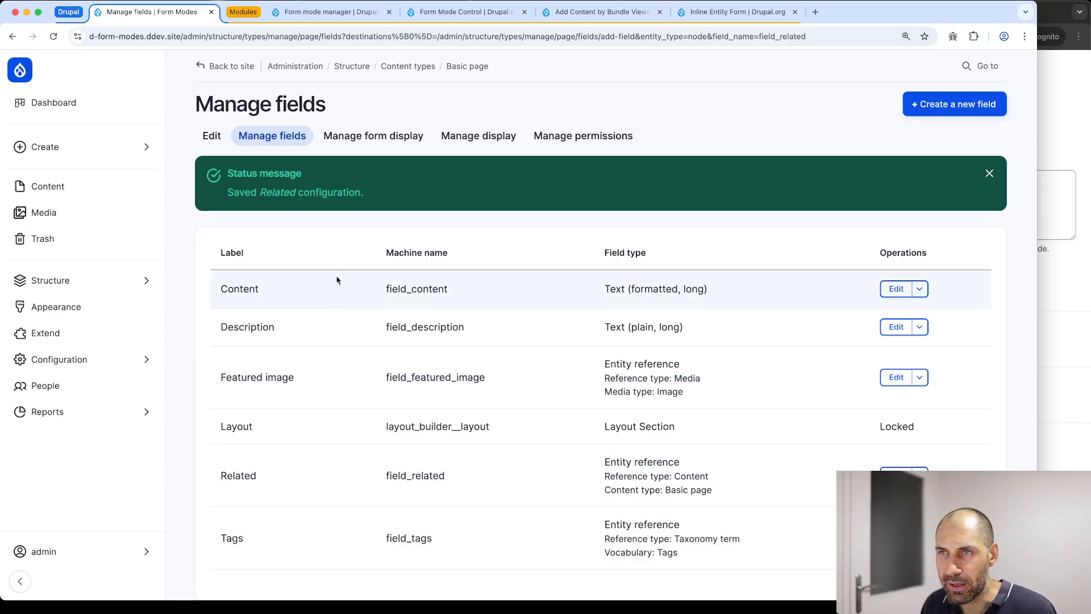
In Basic page's form display, place the Related field between Content and Tags and save
left_click(387, 144)
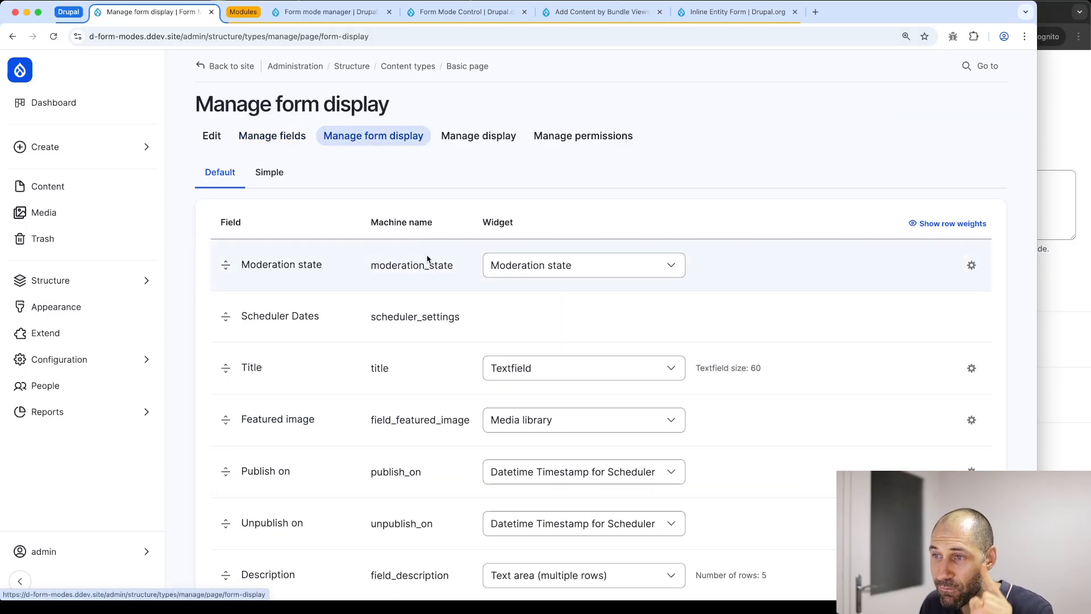
scroll(425, 280, "down", 1)
scroll(426, 280, "down", 15)
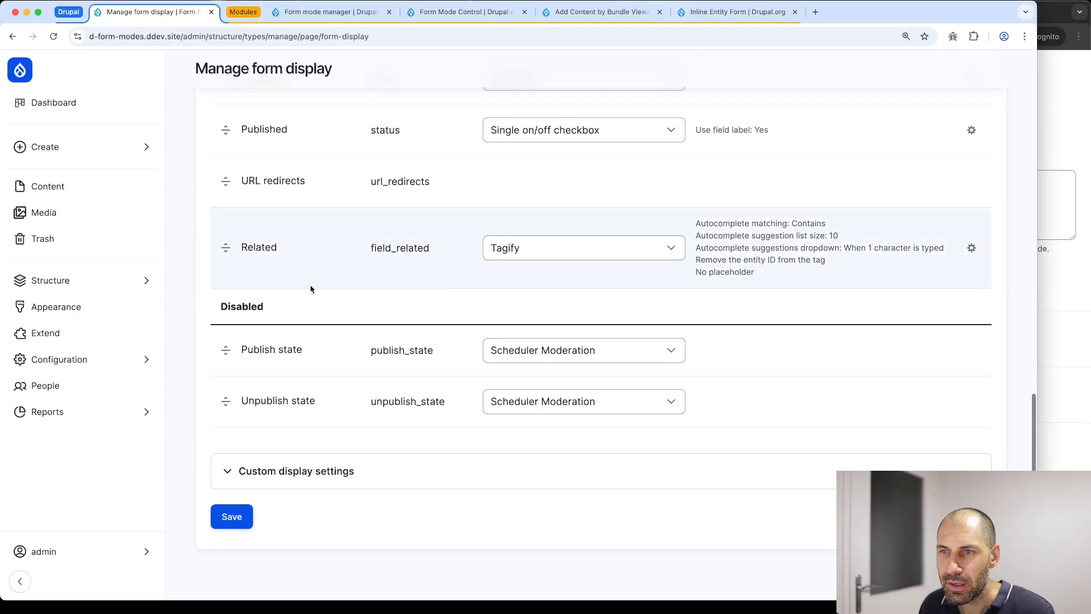
left_click_drag(220, 253, 226, 207)
scroll(224, 208, "up", 7)
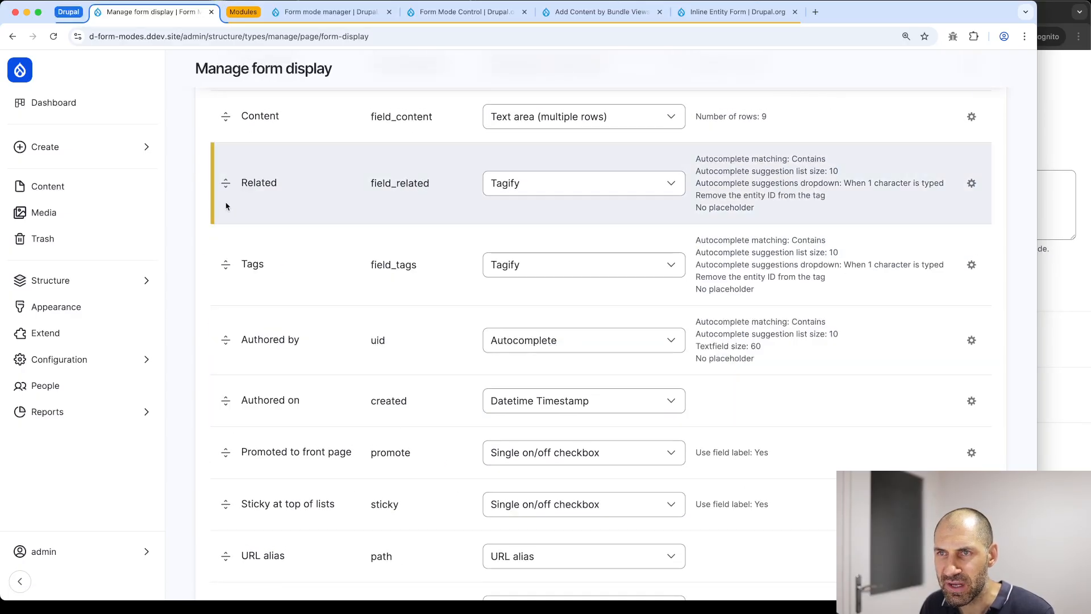
scroll(236, 253, "down", 10)
left_click(238, 523)
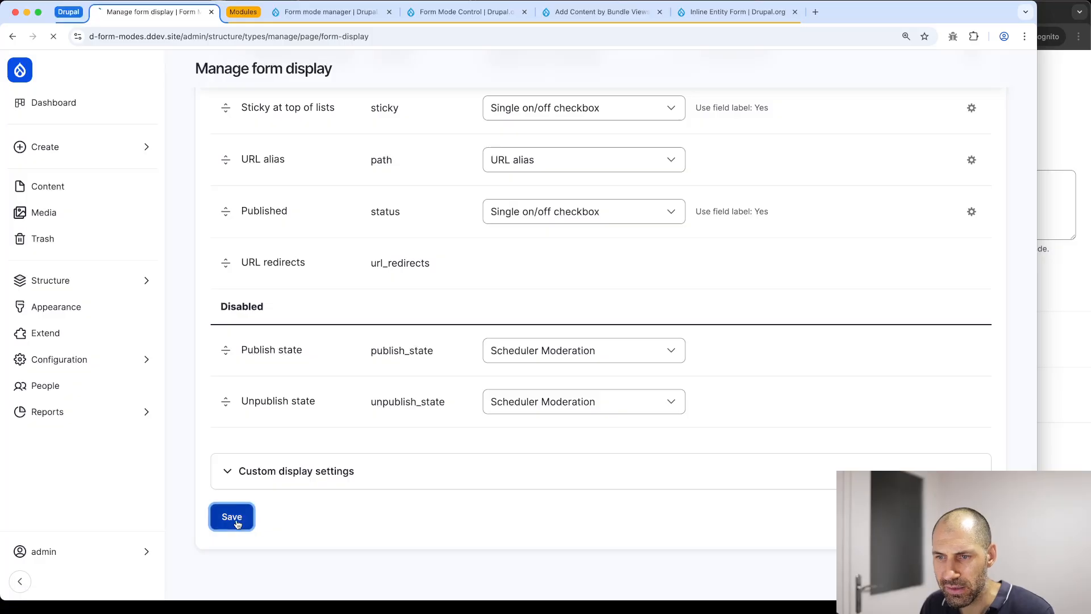
scroll(237, 524, "down", 7)
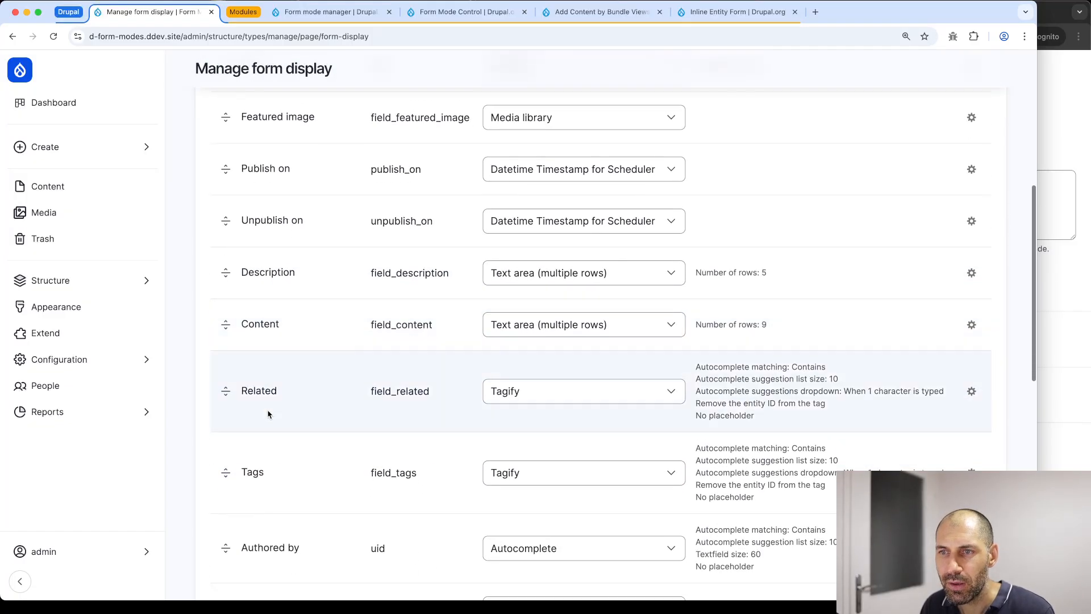
scroll(260, 343, "down", 2)
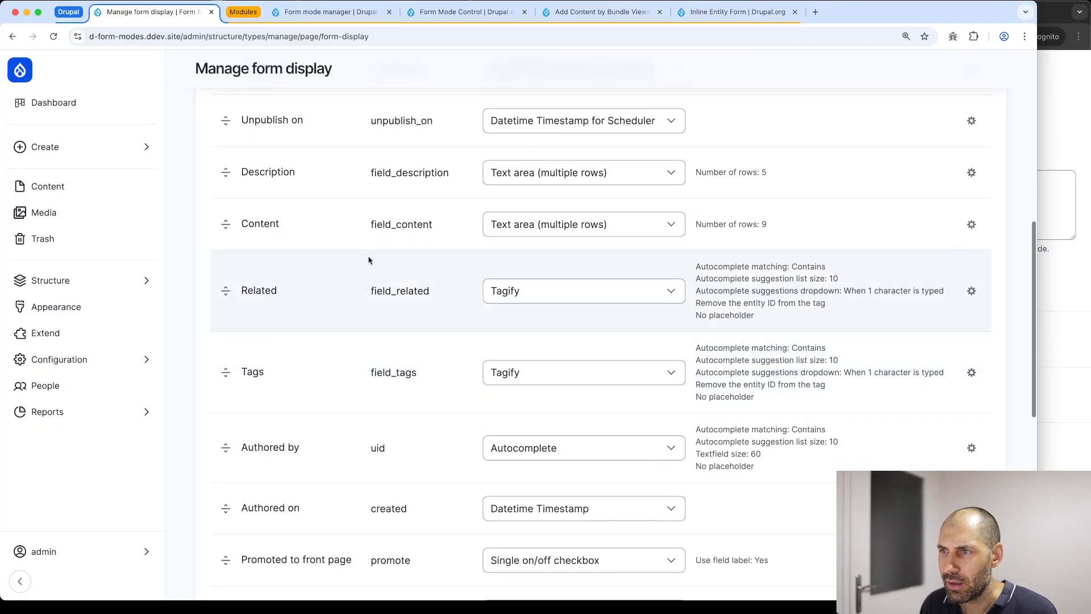
left_click(562, 291)
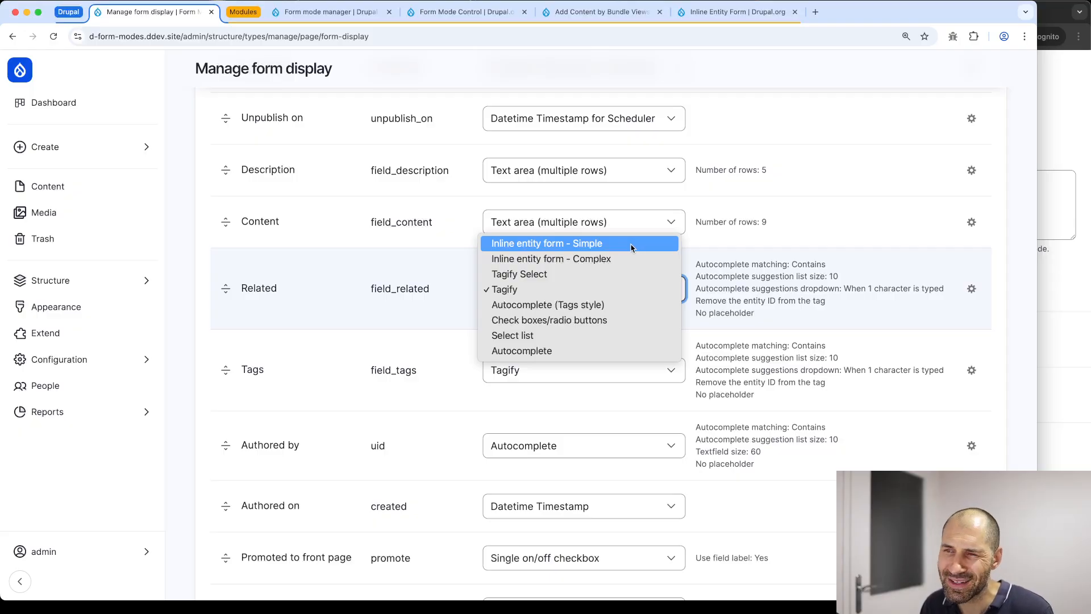
After trying and discarding the Simple widget, set Related's widget to Inline entity form - Complex
left_click(587, 249)
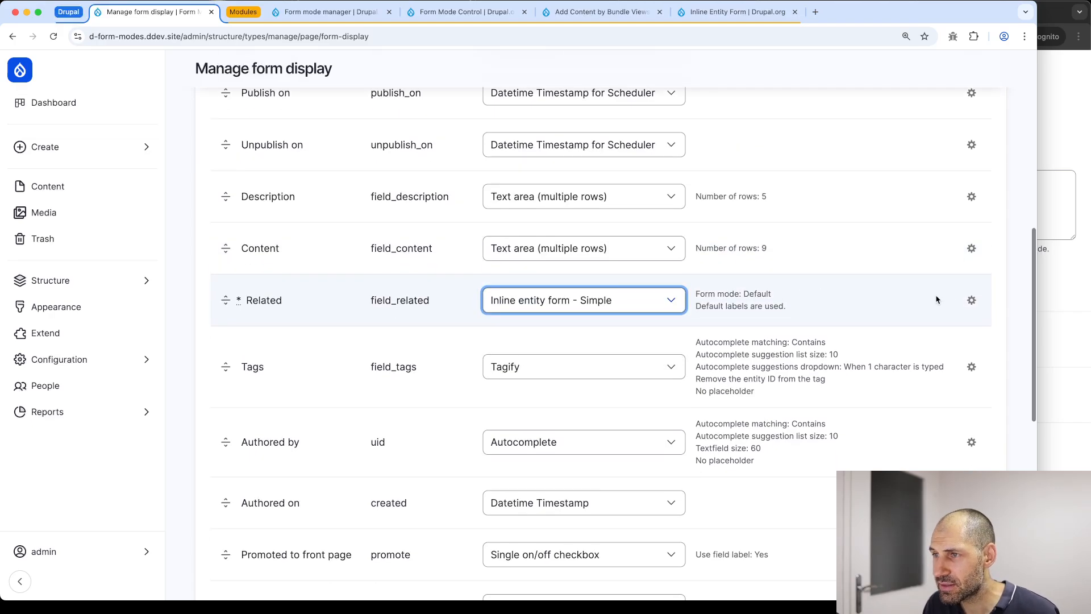
left_click(972, 300)
left_click(515, 307)
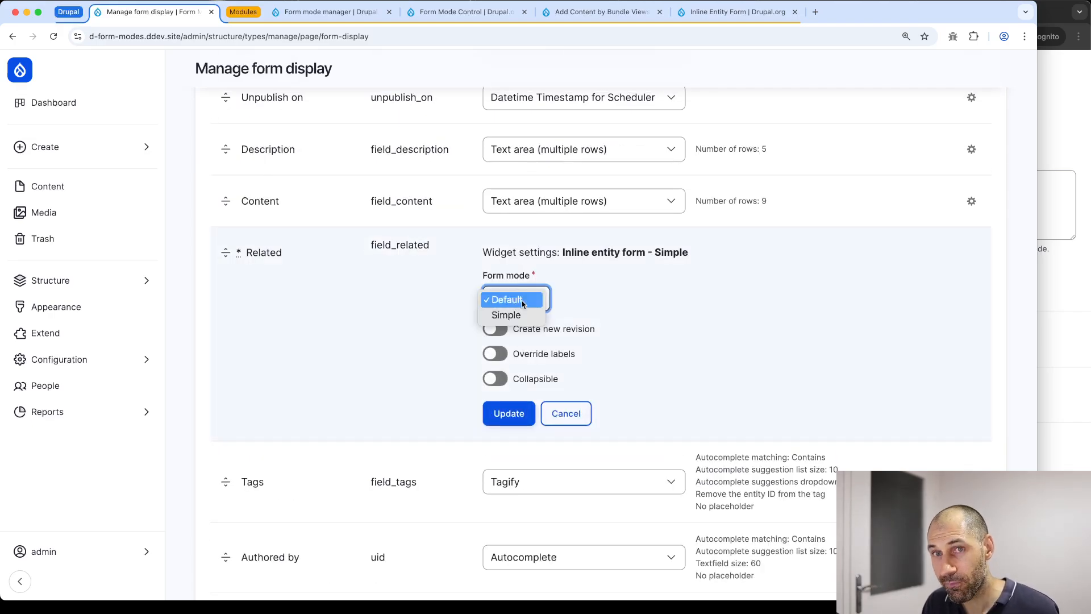
left_click(722, 346)
left_click(568, 414)
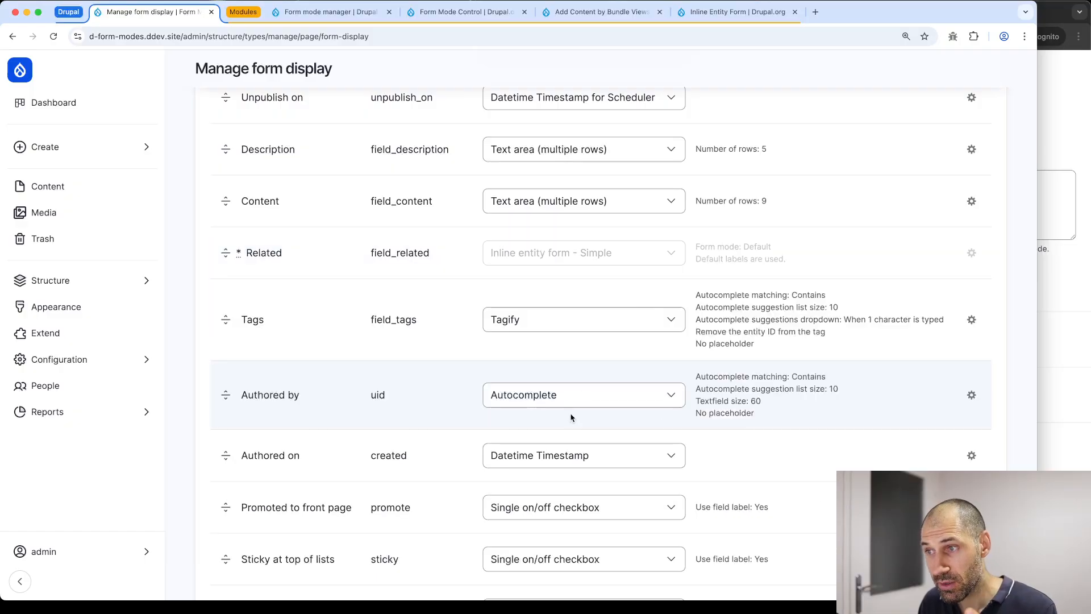
left_click(638, 253)
left_click(637, 269)
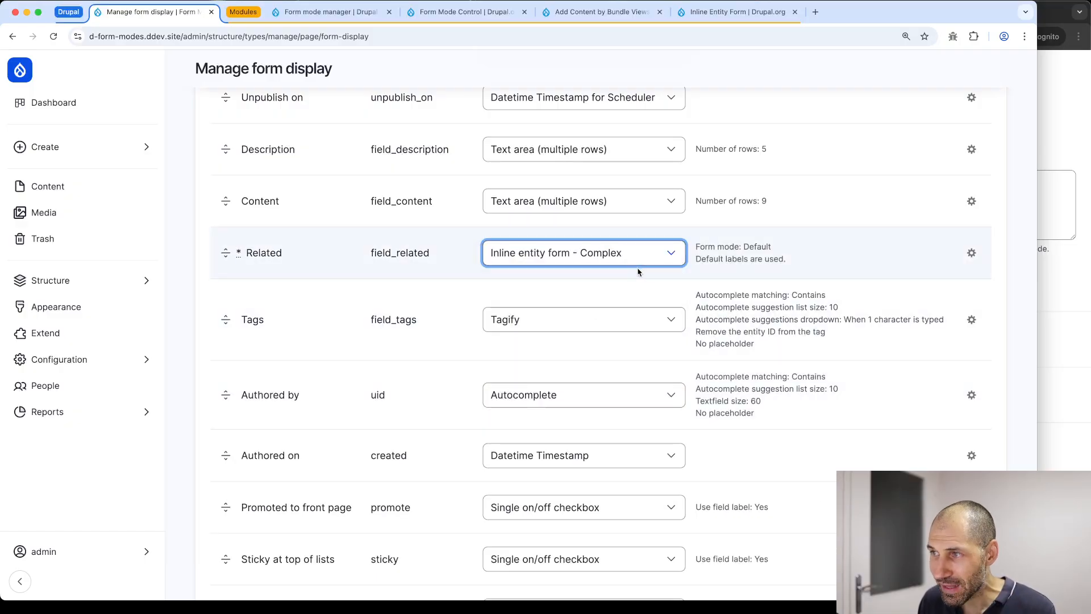
Set Related's Complex widget to Simple form mode, collapsible, allowing existing nodes, then save the display
left_click(972, 254)
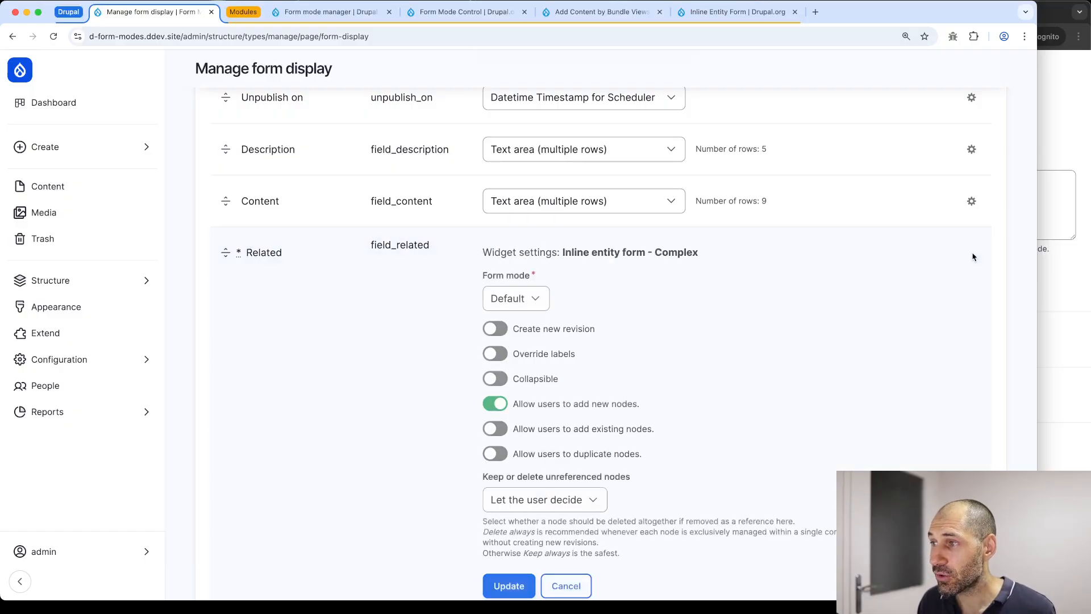
scroll(735, 287, "down", 3)
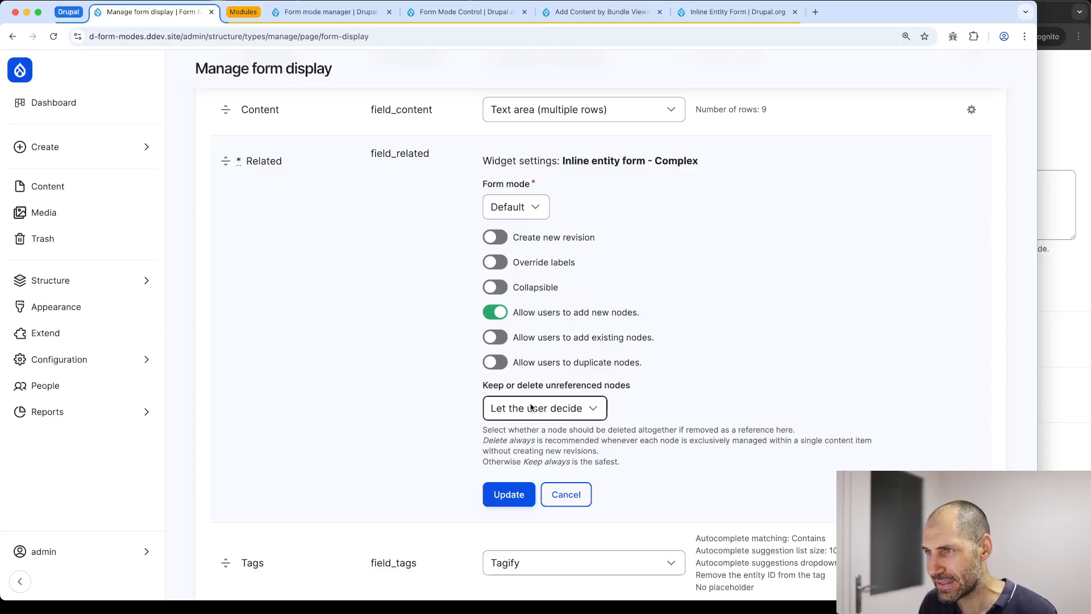
left_click(514, 210)
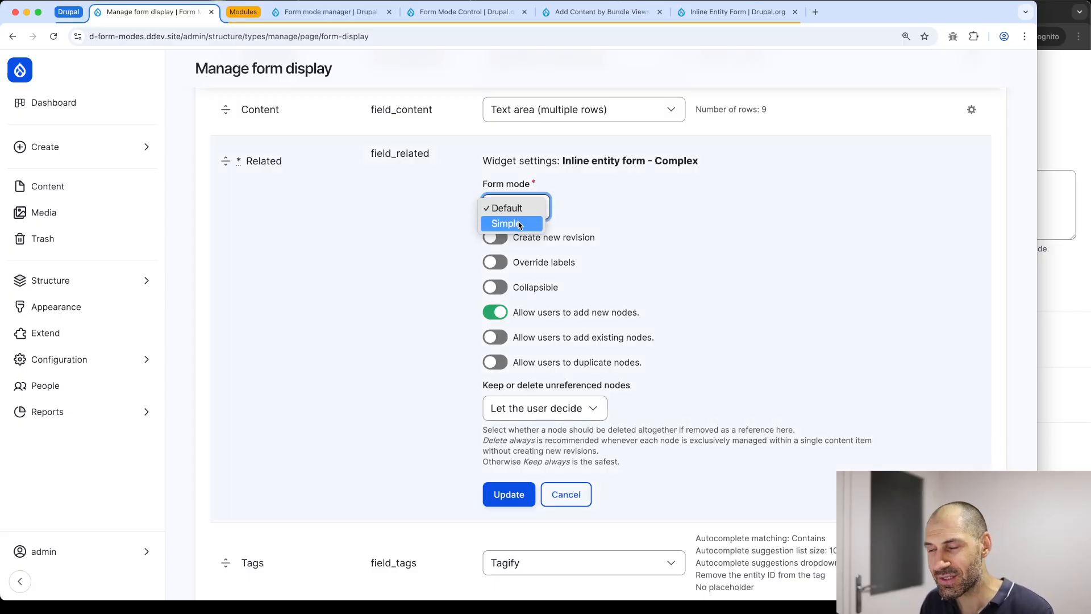
left_click(520, 226)
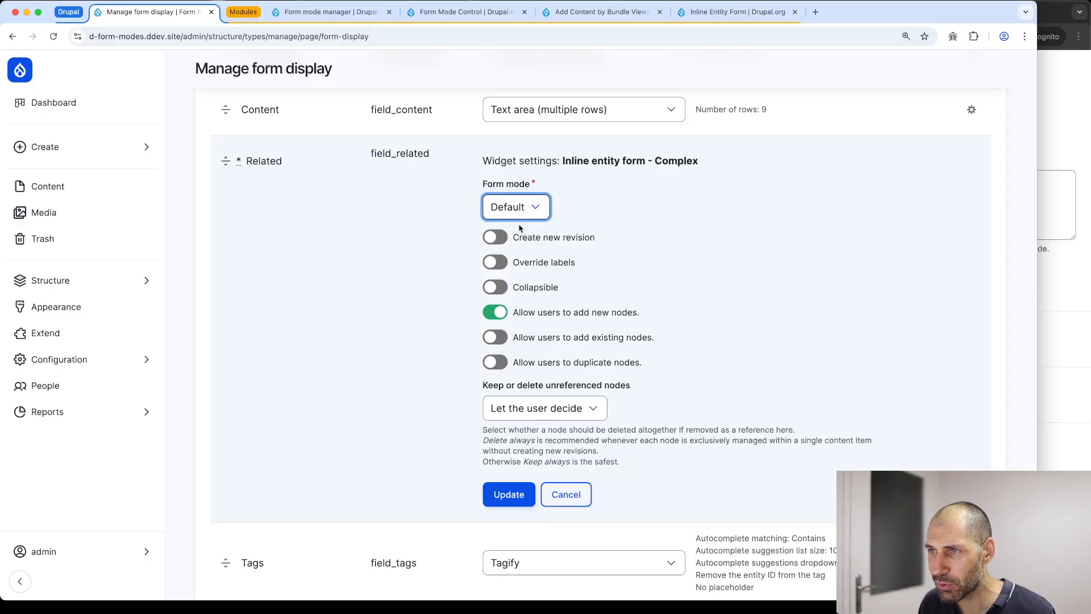
left_click(503, 287)
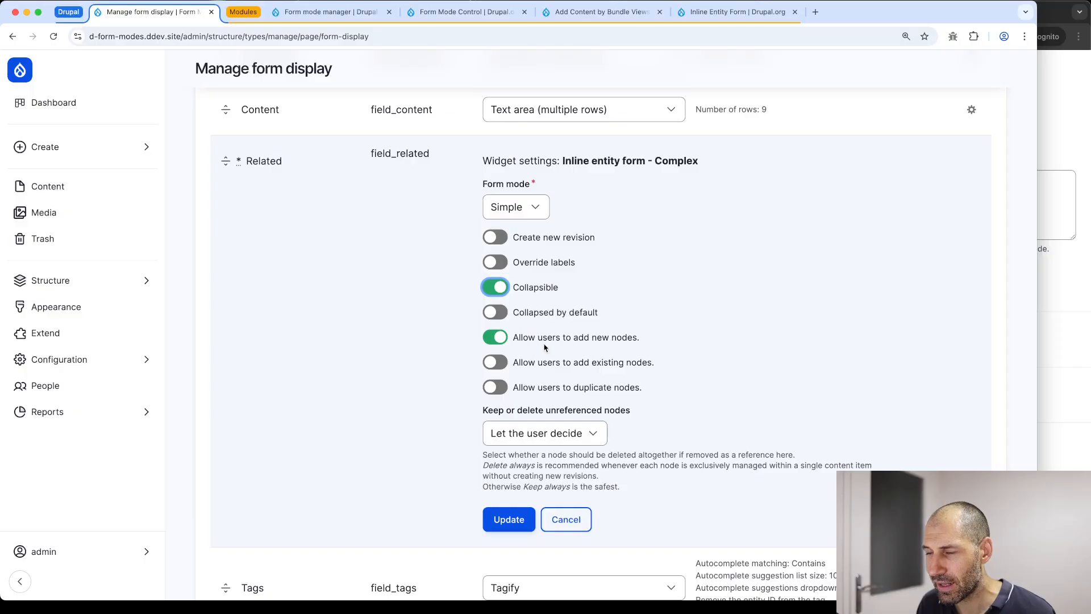
left_click(506, 365)
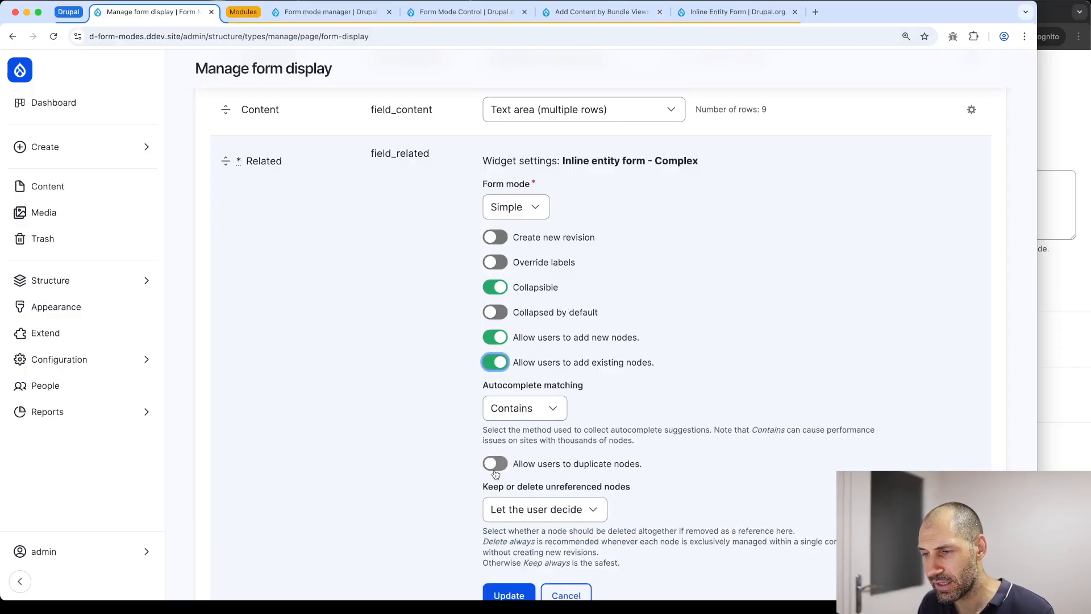
scroll(449, 292, "down", 3)
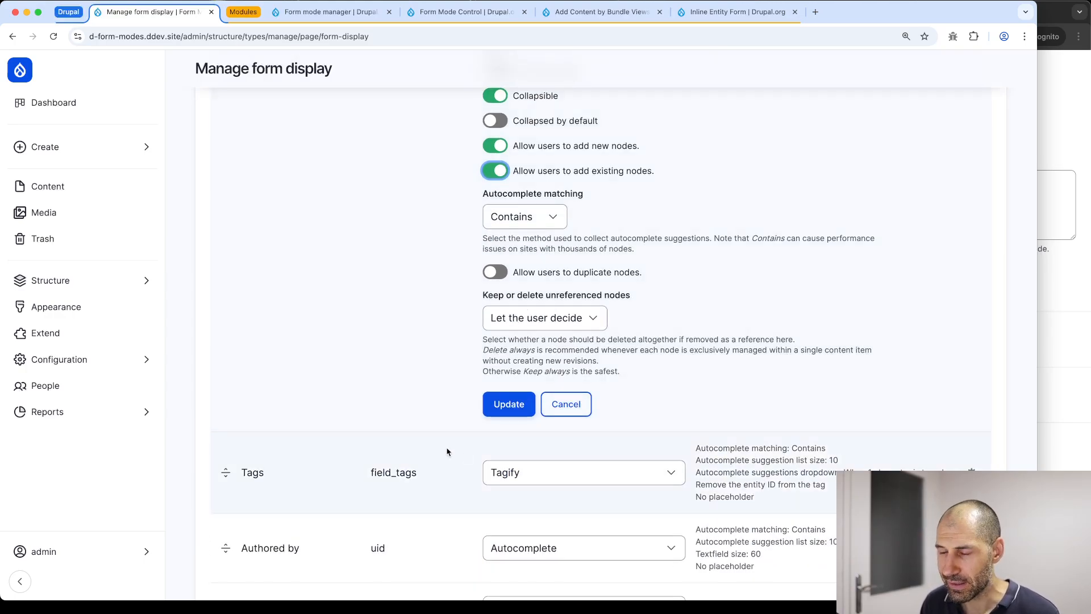
left_click(508, 404)
scroll(402, 409, "down", 5)
left_click(225, 511)
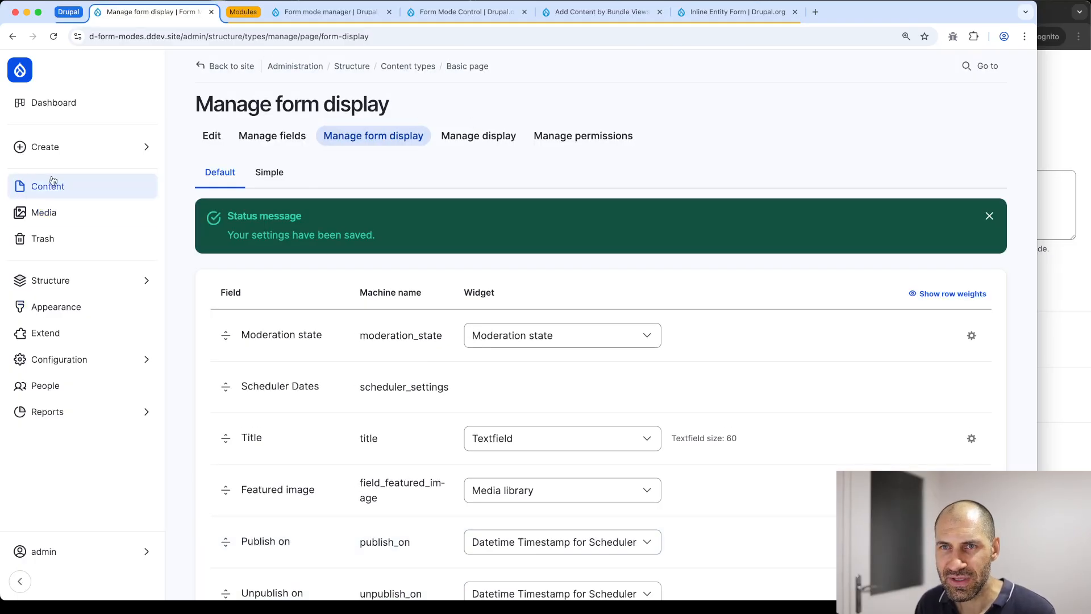
Start a new Basic page in a separate tab
left_click(73, 148)
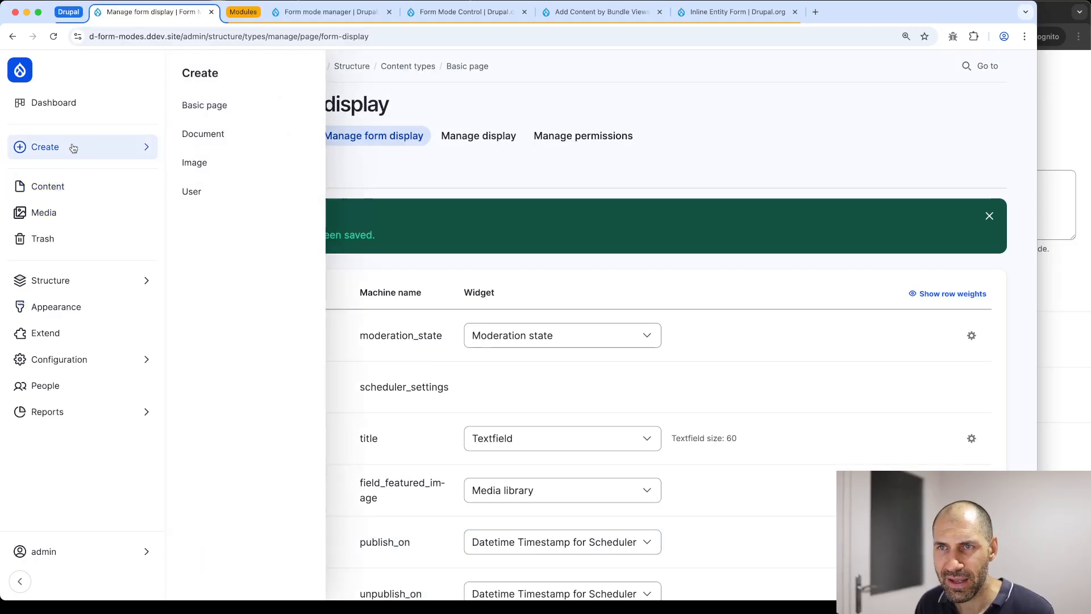
left_click(258, 107, "super")
left_click(299, 12)
scroll(336, 188, "down", 10)
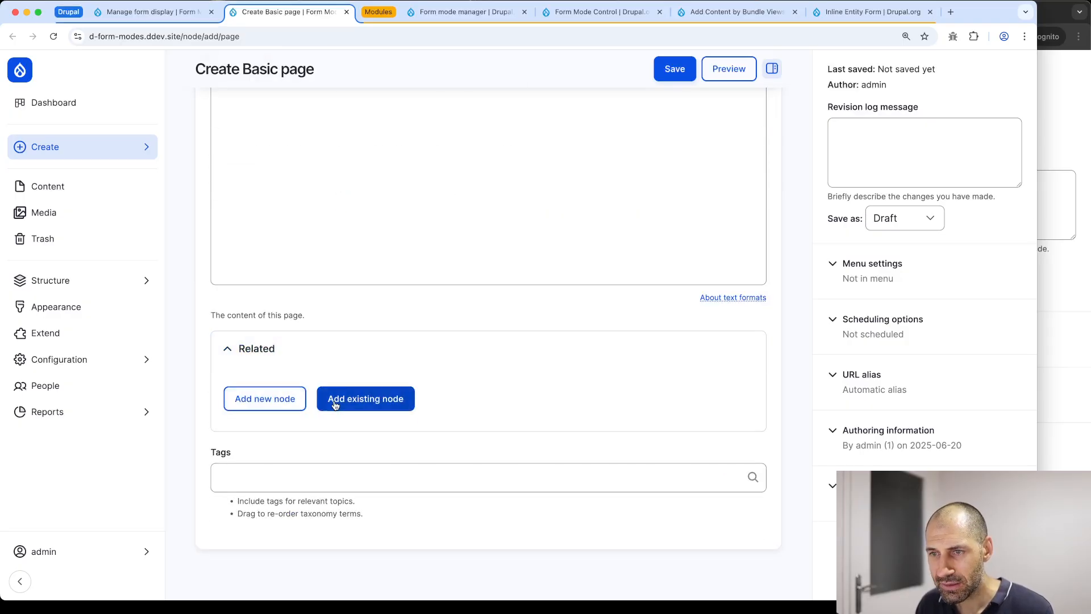
Try adding an existing node to Related, then cancel it
left_click(365, 398)
scroll(360, 391, "down", 2)
left_click(269, 344)
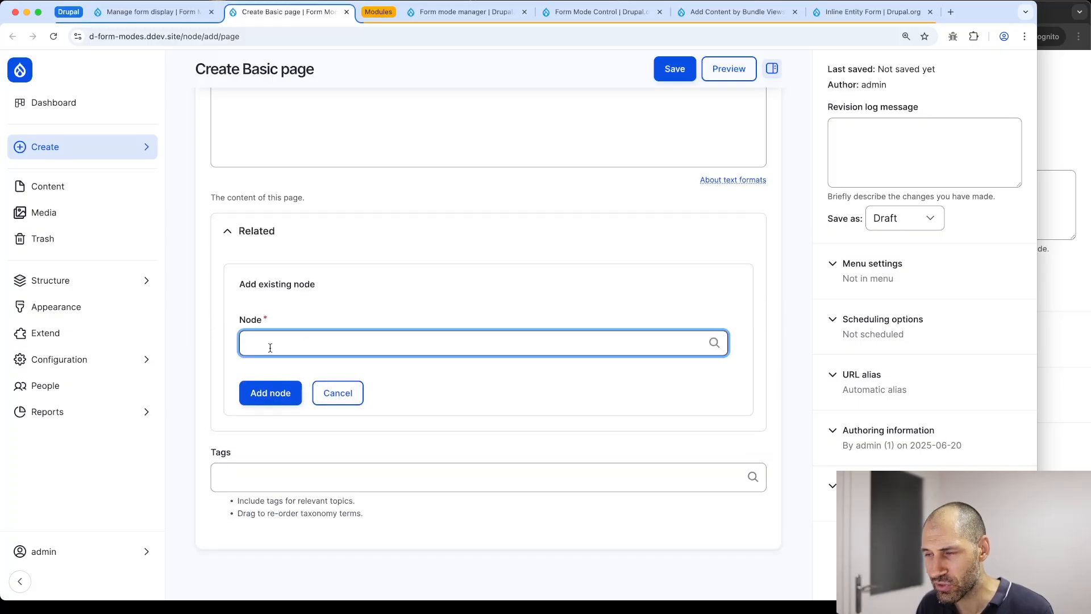
left_click(338, 392)
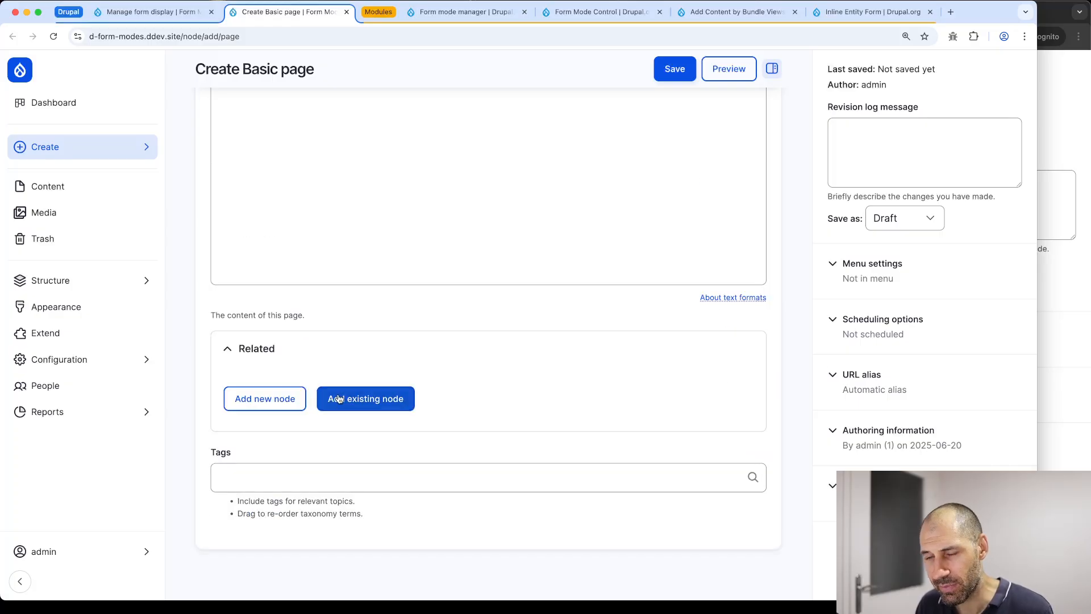
Begin a new inline related node, showing its Title, Description and Tags fields
left_click(287, 401)
scroll(285, 397, "down", 4)
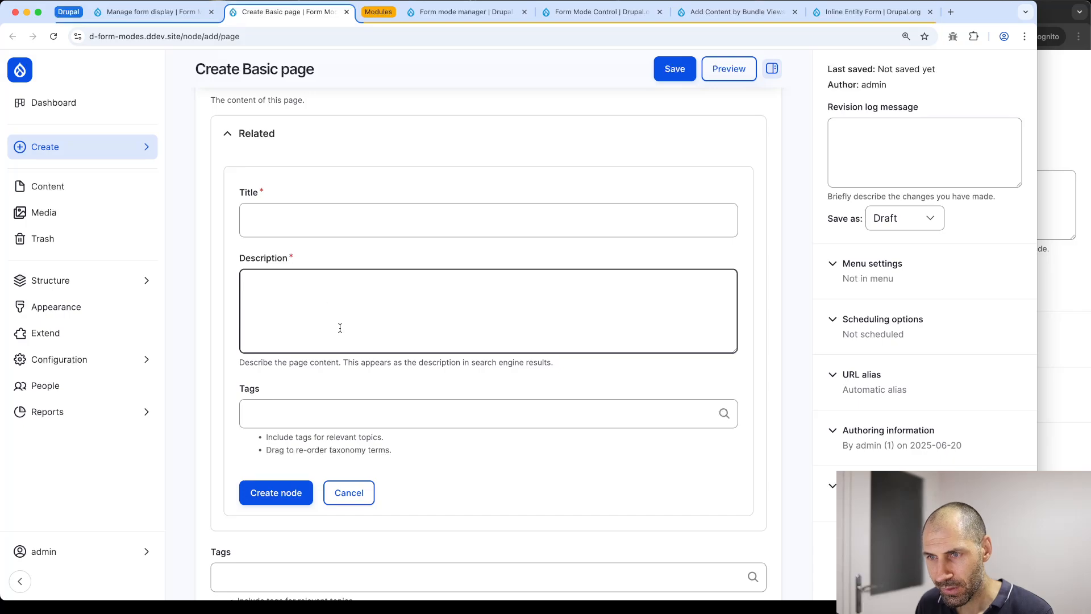
left_click(290, 255)
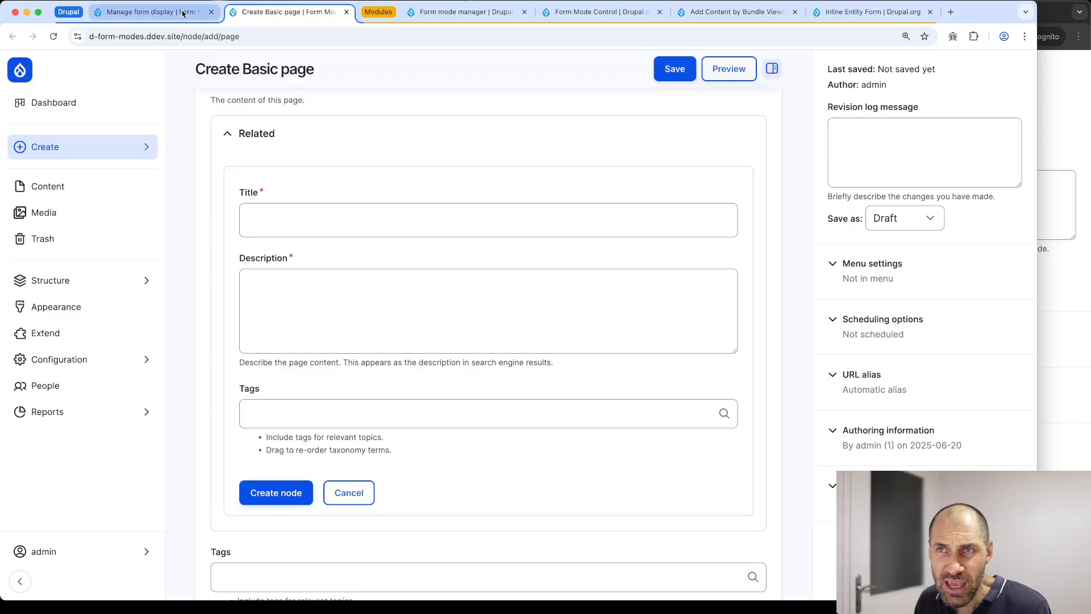
left_click(151, 12)
Switch the Related field's inline entity form to the Default form mode
left_click(366, 261)
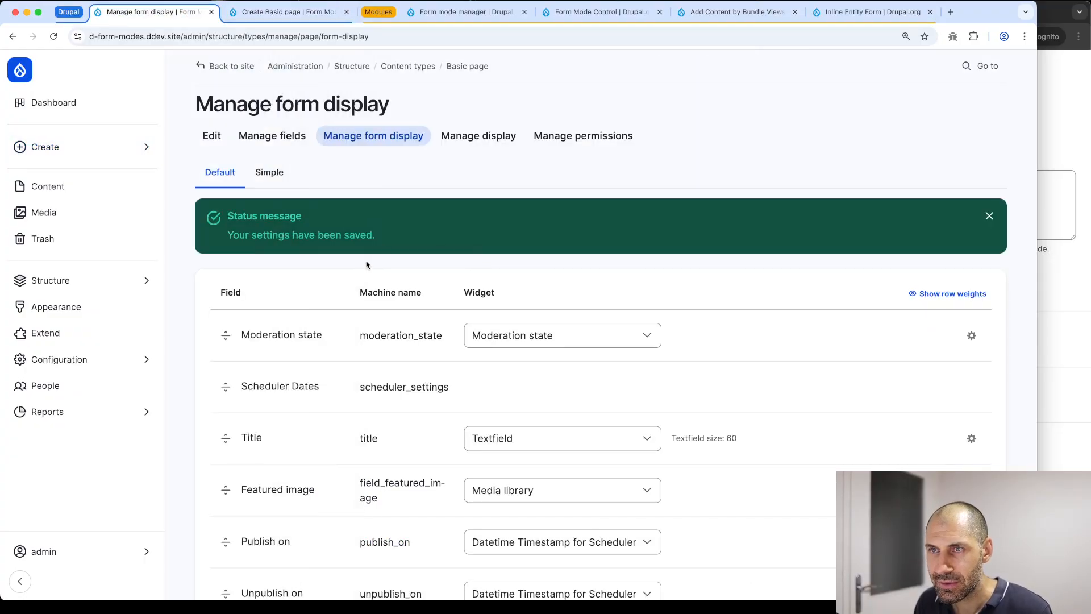
scroll(368, 260, "down", 5)
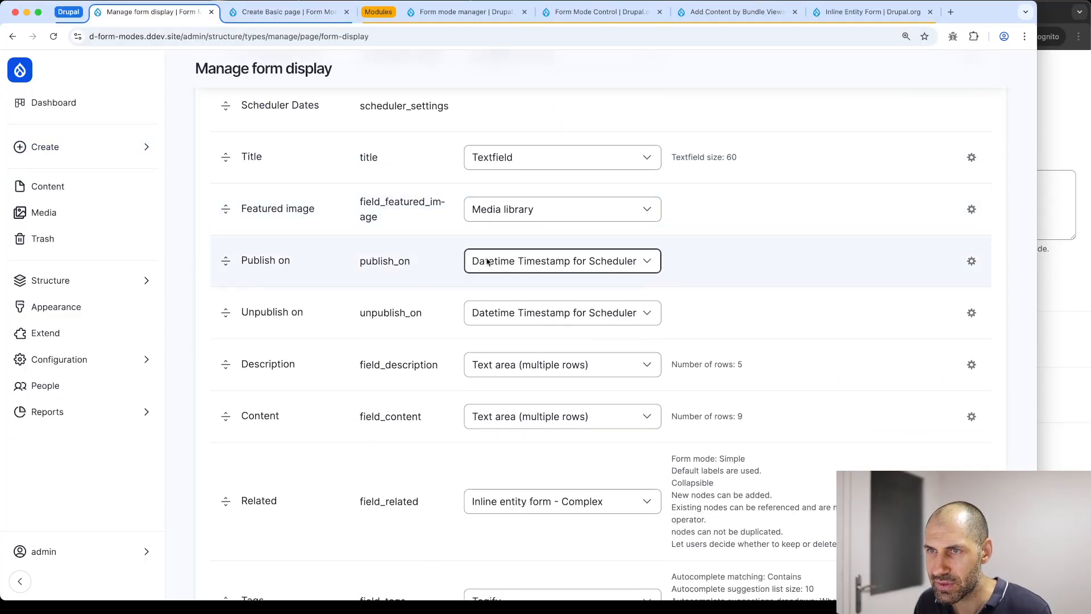
scroll(487, 261, "down", 2)
scroll(486, 265, "down", 5)
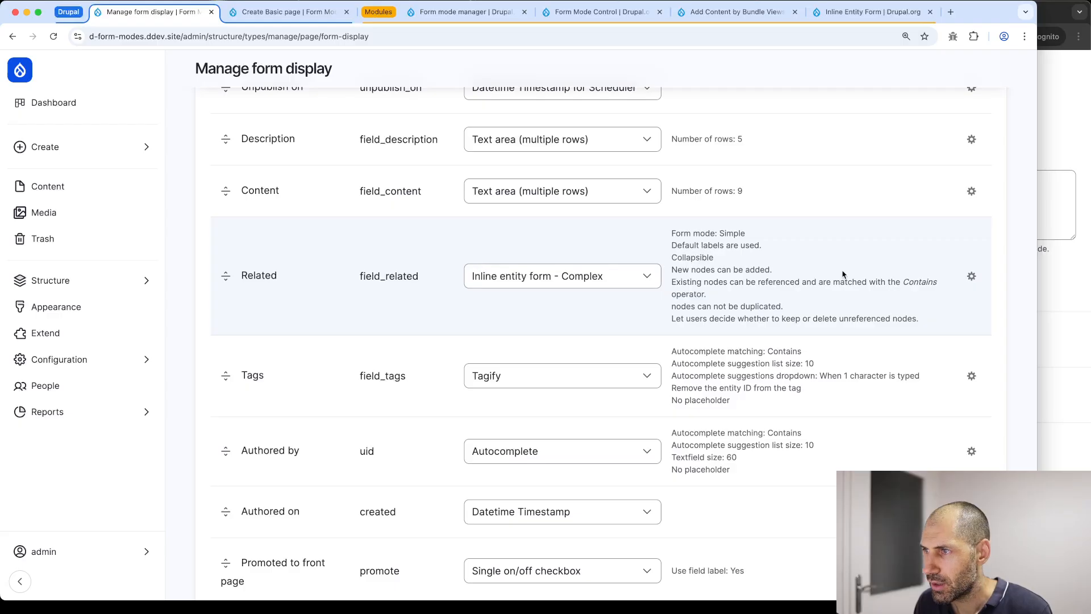
left_click(972, 276)
left_click(514, 289)
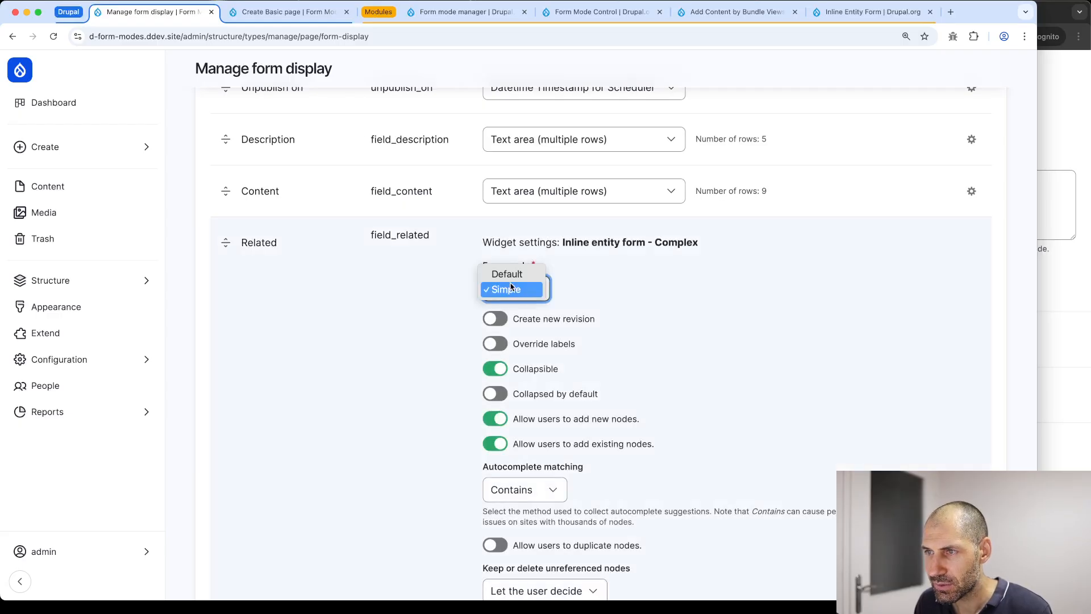
left_click(504, 275)
scroll(385, 426, "down", 10)
left_click(507, 320)
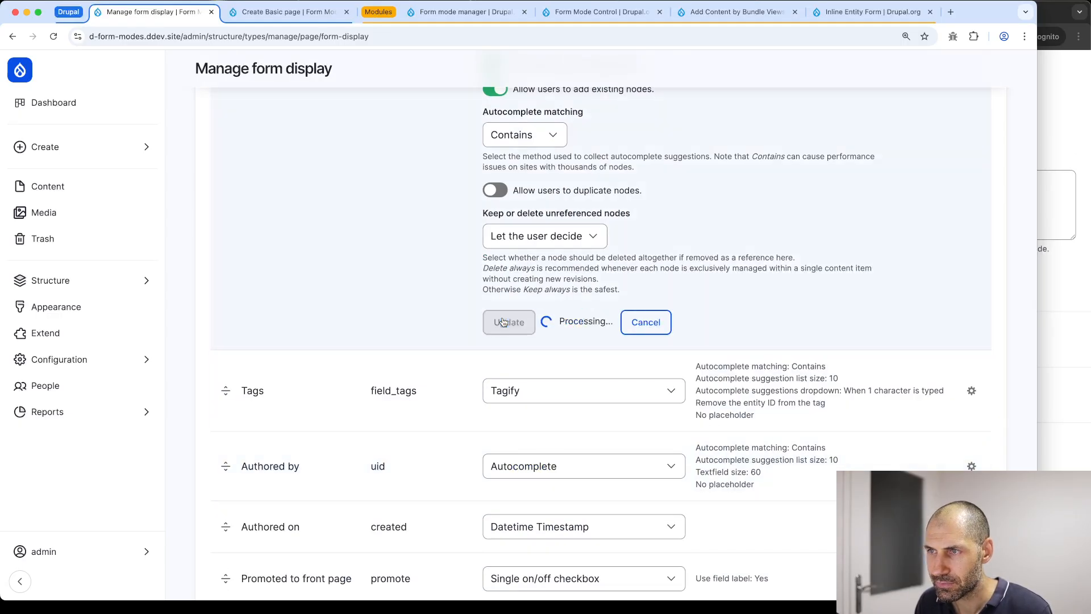
Save the form display and reload the Create Basic page form
scroll(332, 350, "down", 4)
left_click(232, 516)
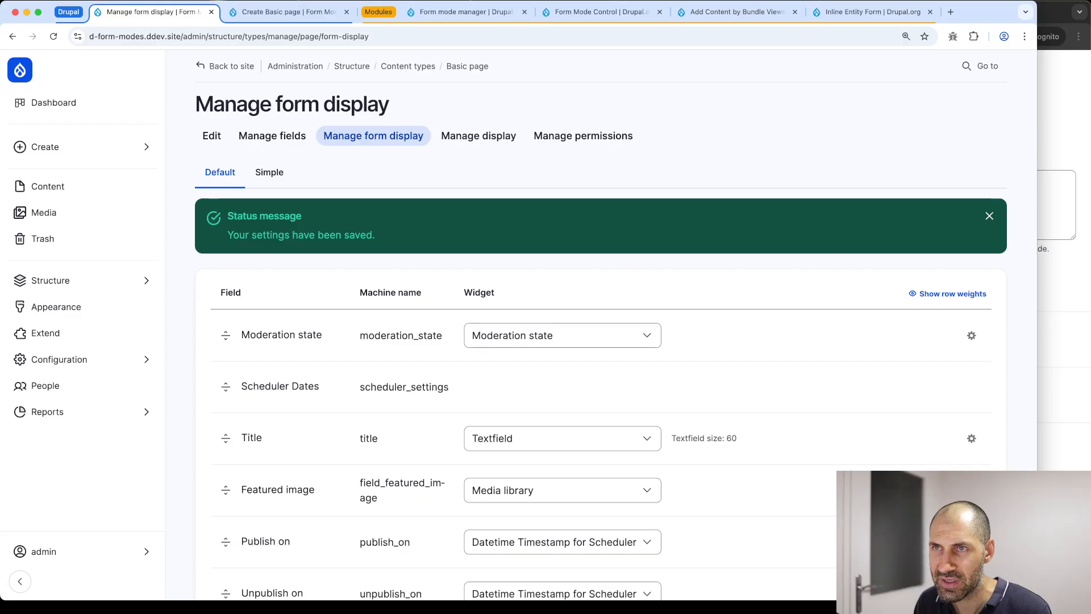
left_click(278, 13)
key("super+r")
Start a new related node inline under the Basic page's Related field
scroll(266, 176, "down", 10)
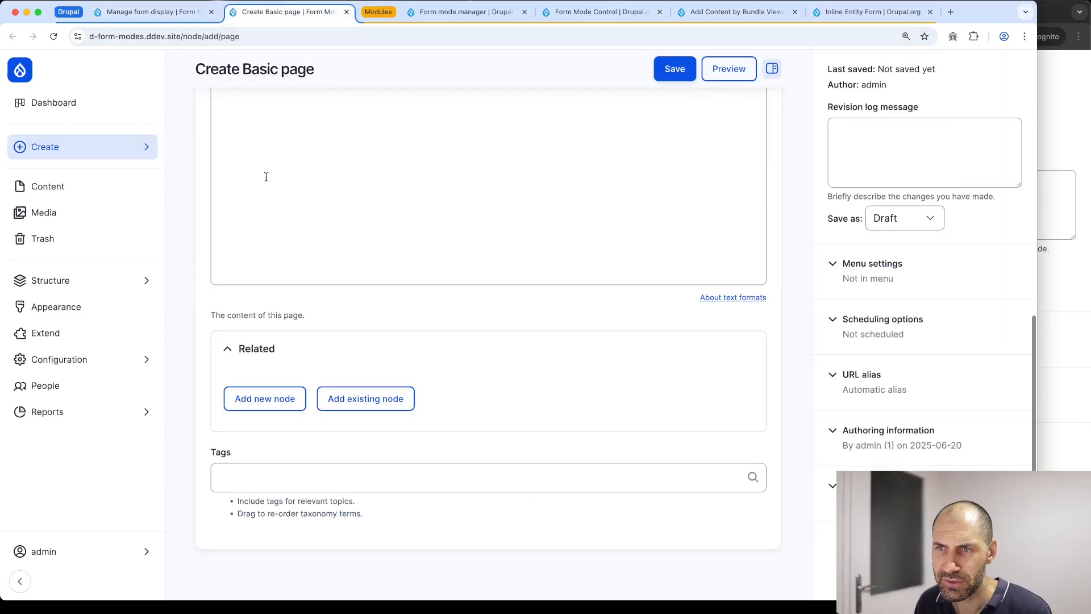
left_click(267, 398)
scroll(264, 313, "down", 7)
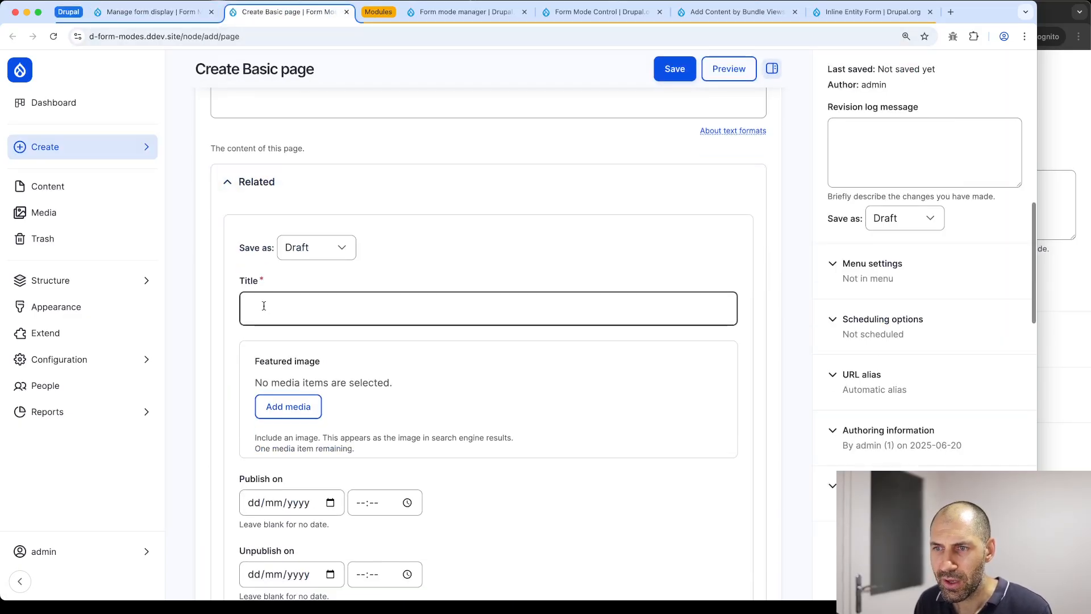
scroll(261, 307, "down", 15)
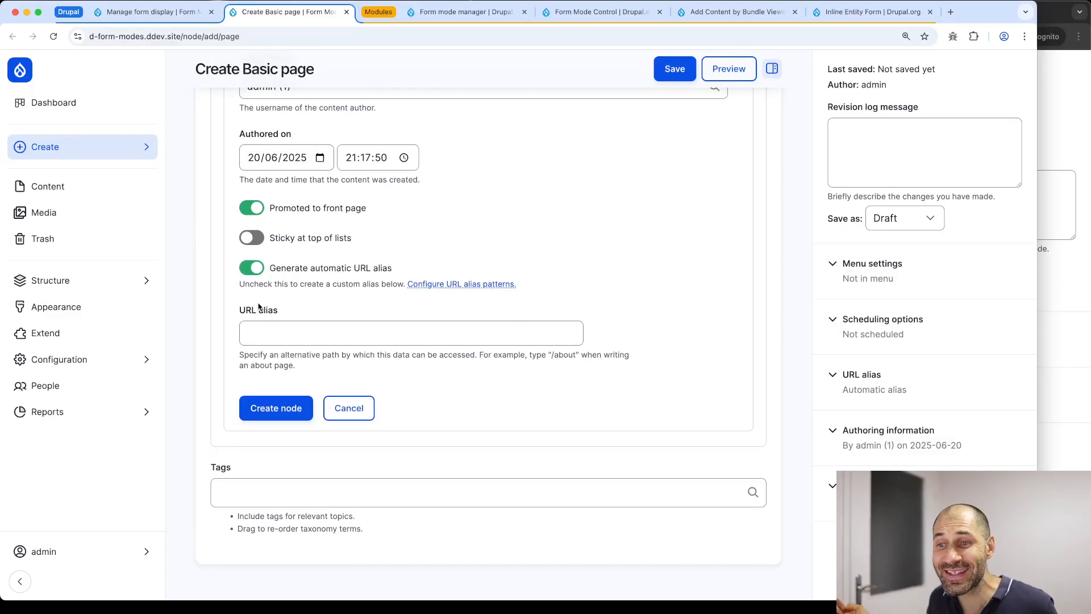
scroll(290, 314, "up", 4)
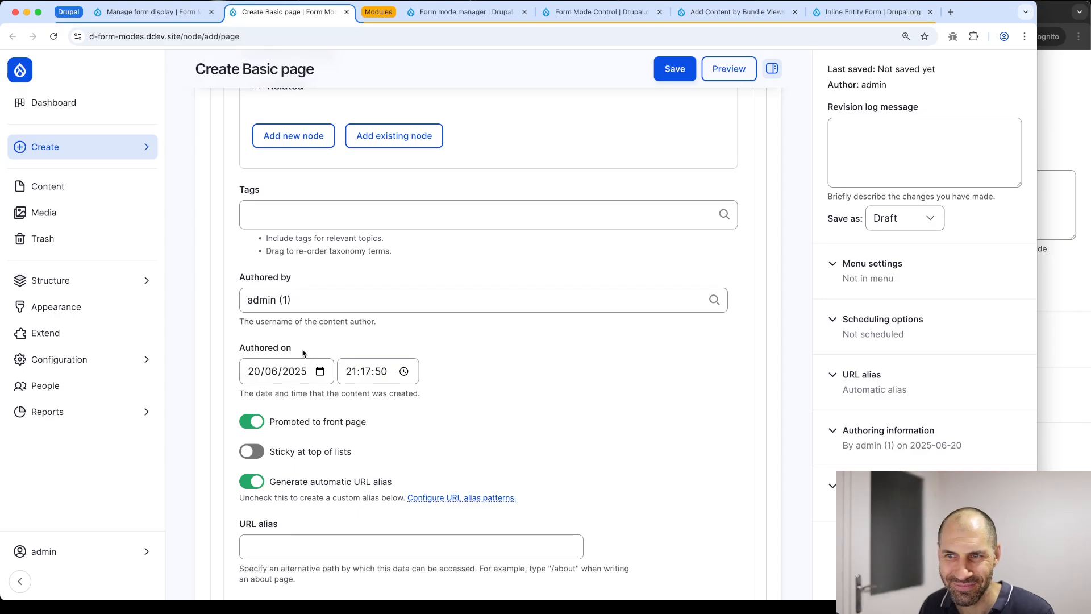
scroll(302, 357, "up", 2)
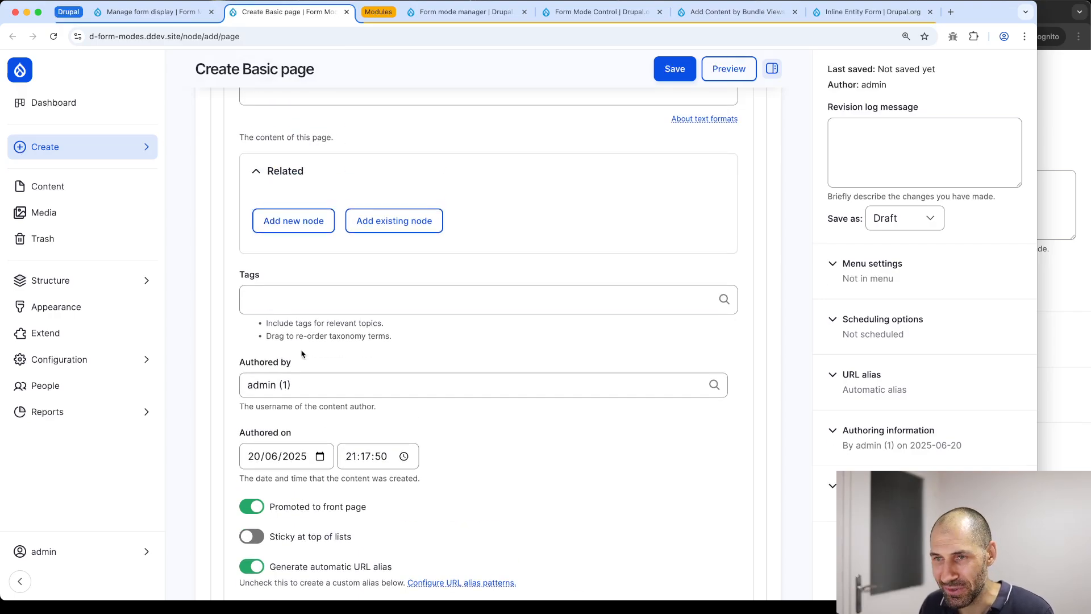
scroll(302, 354, "up", 4)
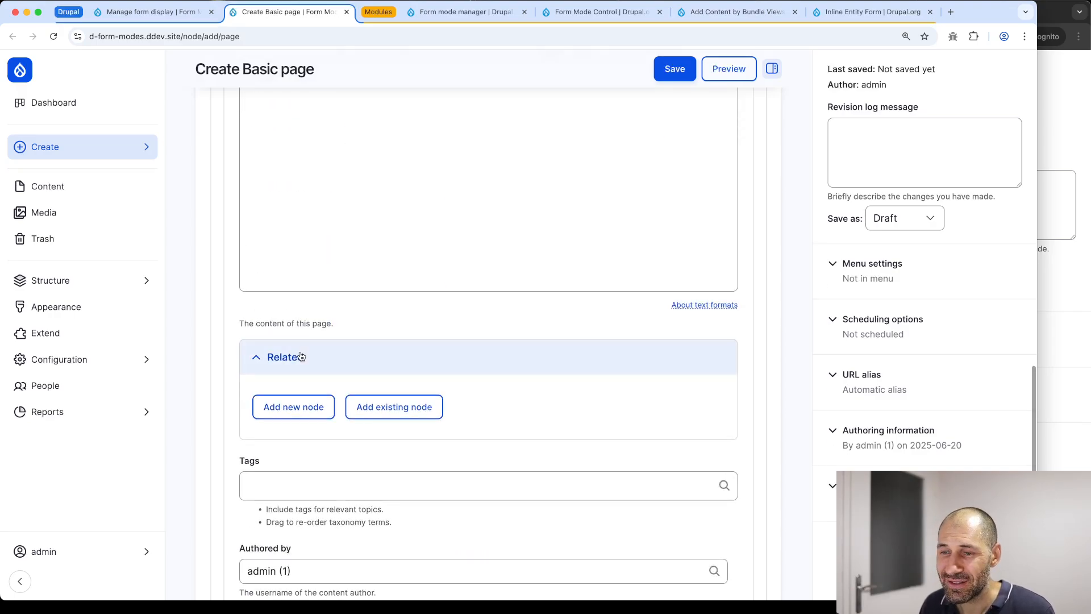
left_click(295, 411)
Open three more new-node forms, each nested inside the previous inline form's Related section
scroll(337, 363, "down", 20)
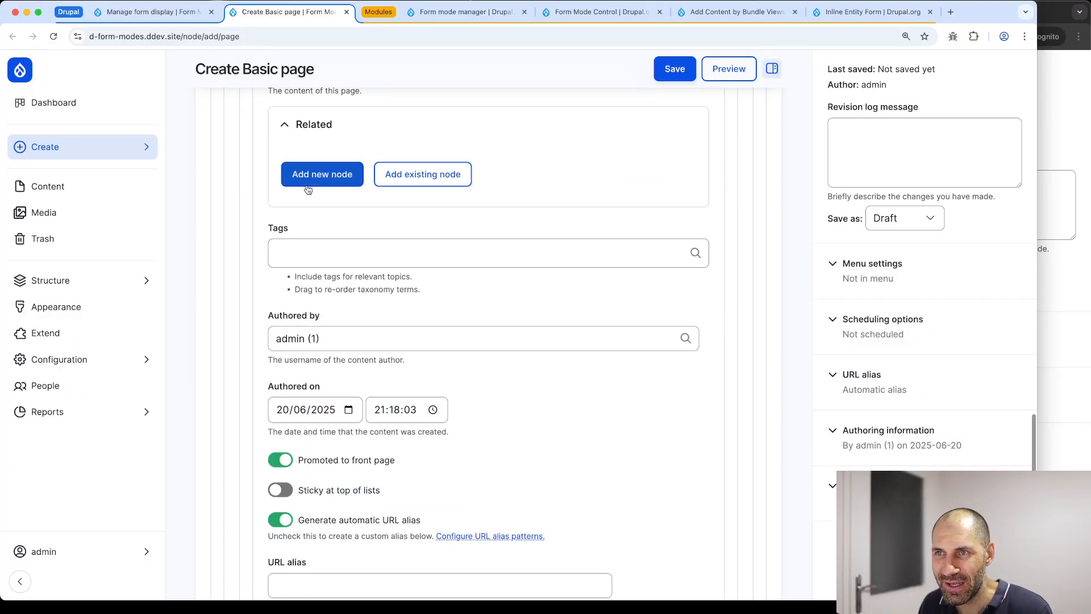
left_click(322, 174)
scroll(362, 343, "down", 15)
scroll(362, 343, "down", 3)
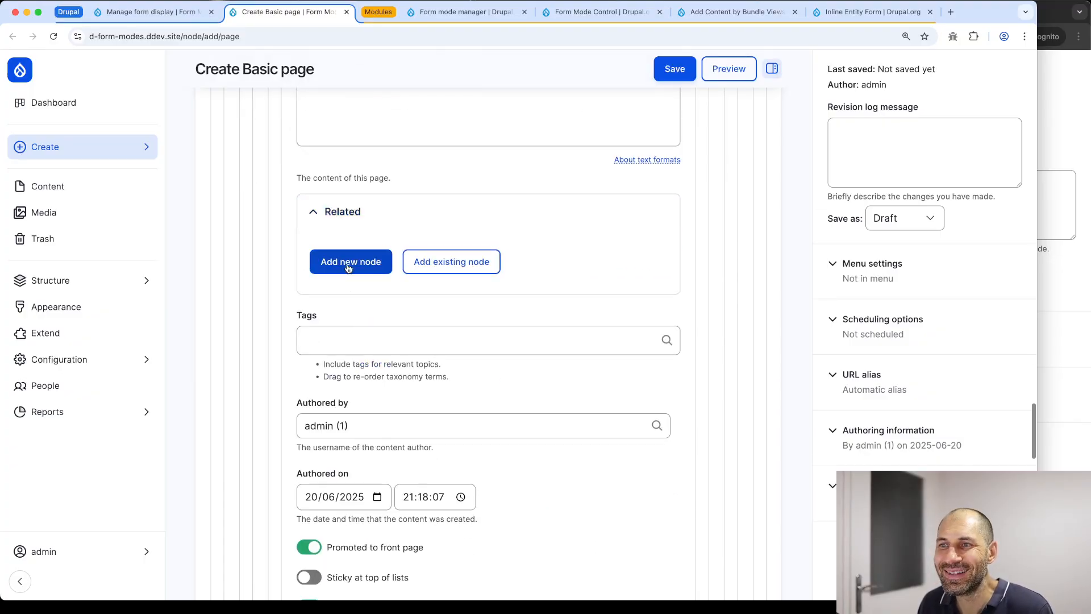
left_click(349, 262)
scroll(443, 357, "down", 2)
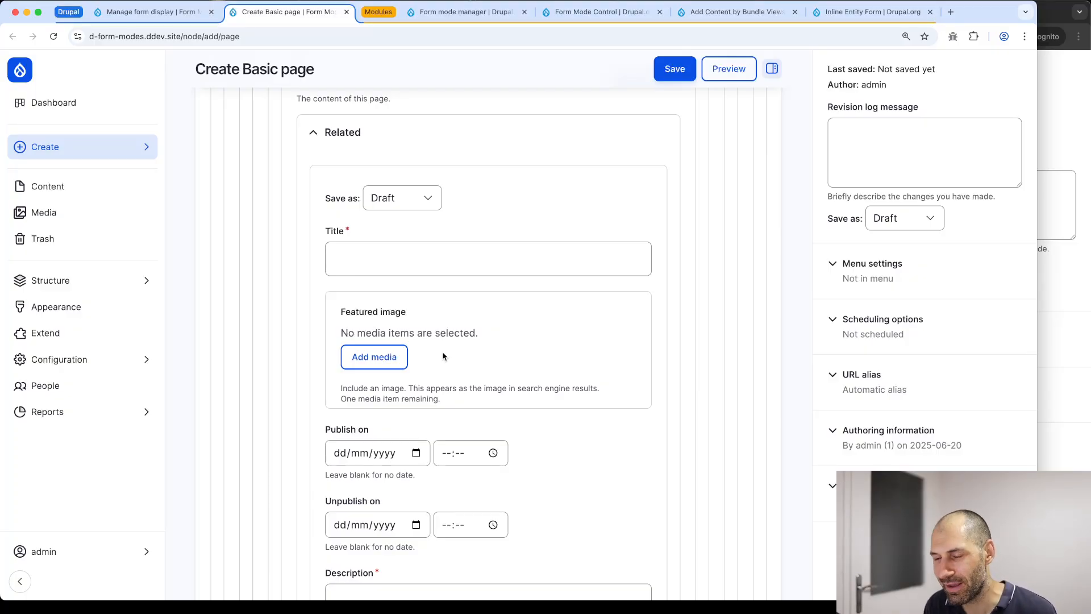
scroll(378, 305, "down", 10)
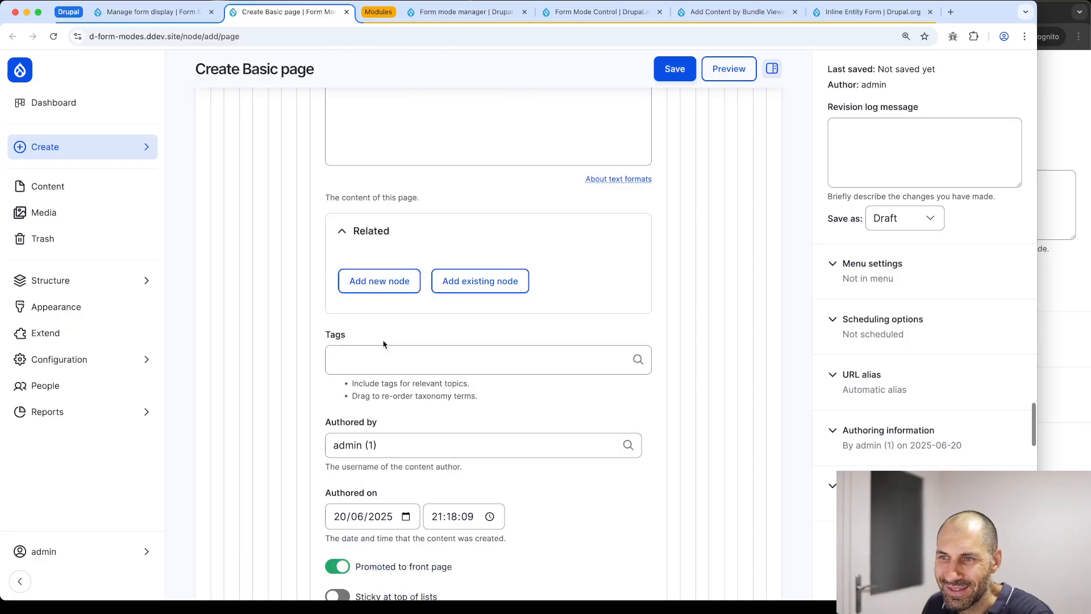
left_click(379, 281)
scroll(377, 284, "up", 6)
scroll(378, 281, "down", 9)
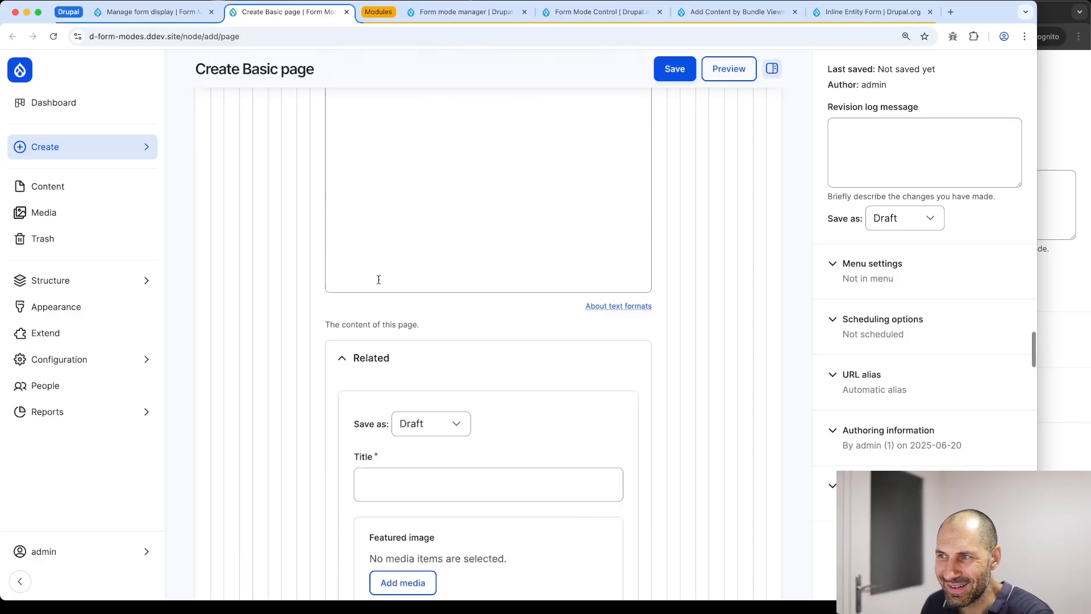
scroll(403, 347, "up", 2)
scroll(412, 321, "down", 4)
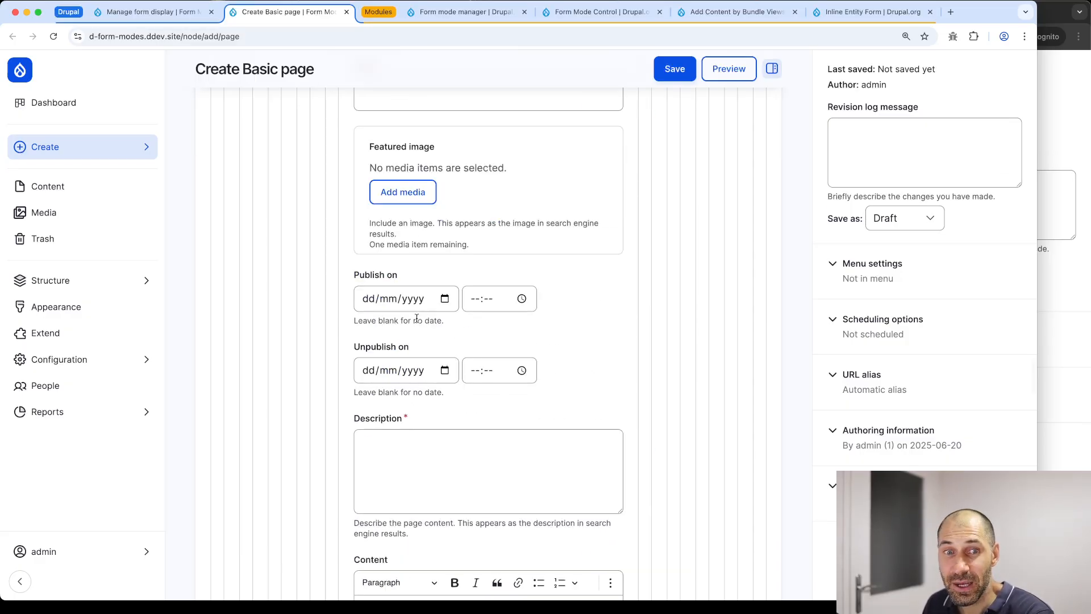
scroll(405, 332, "down", 3)
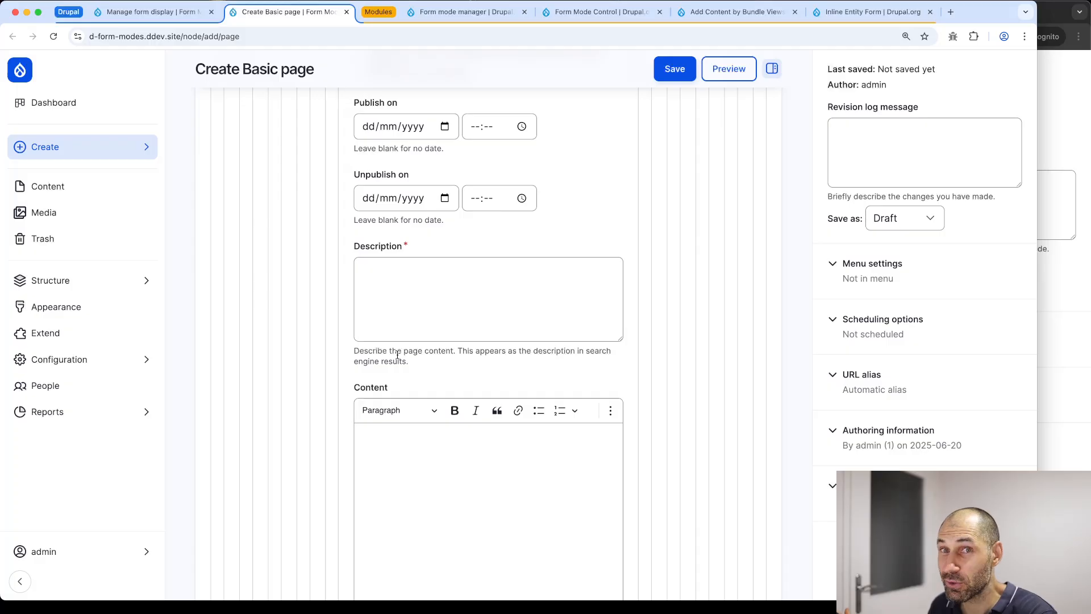
scroll(401, 341, "up", 10)
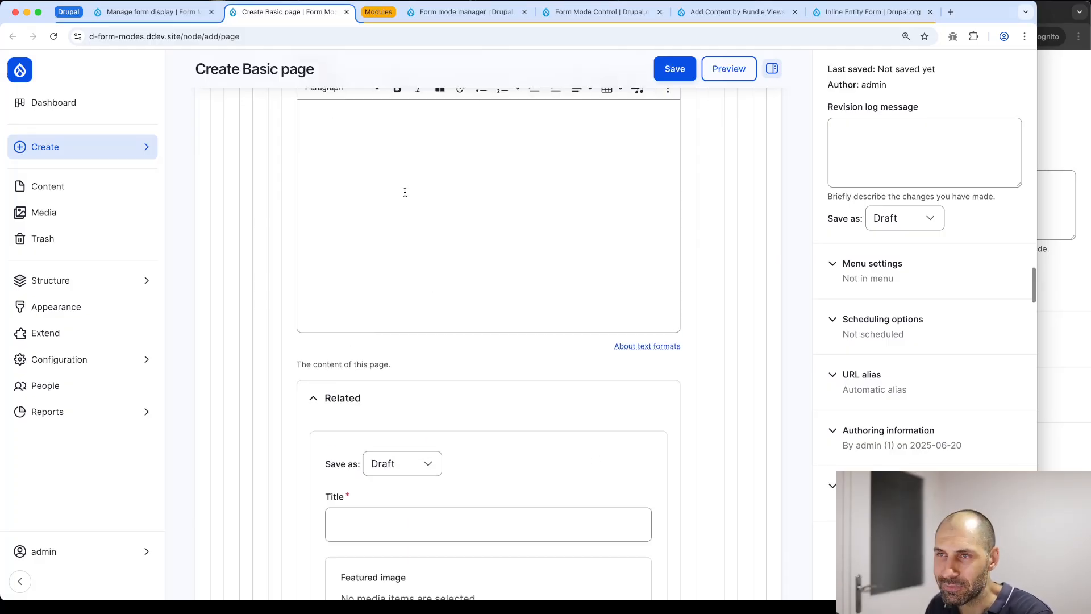
left_click(347, 38)
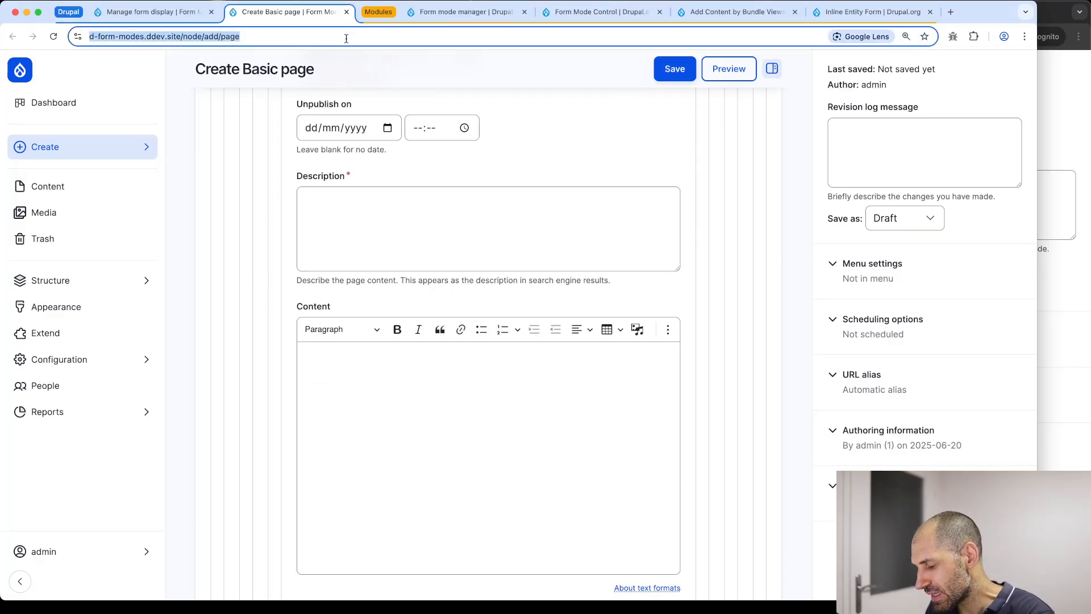
Reload the Create Basic page form to clear all inline node forms
key("Return")
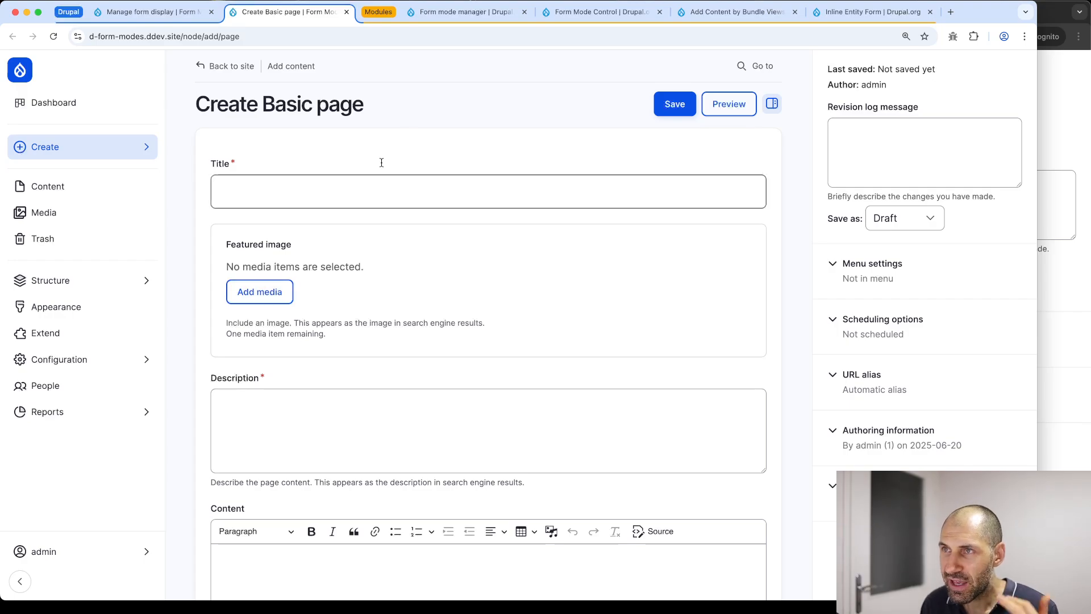
Switch to the Form mode manager project page
left_click(446, 21)
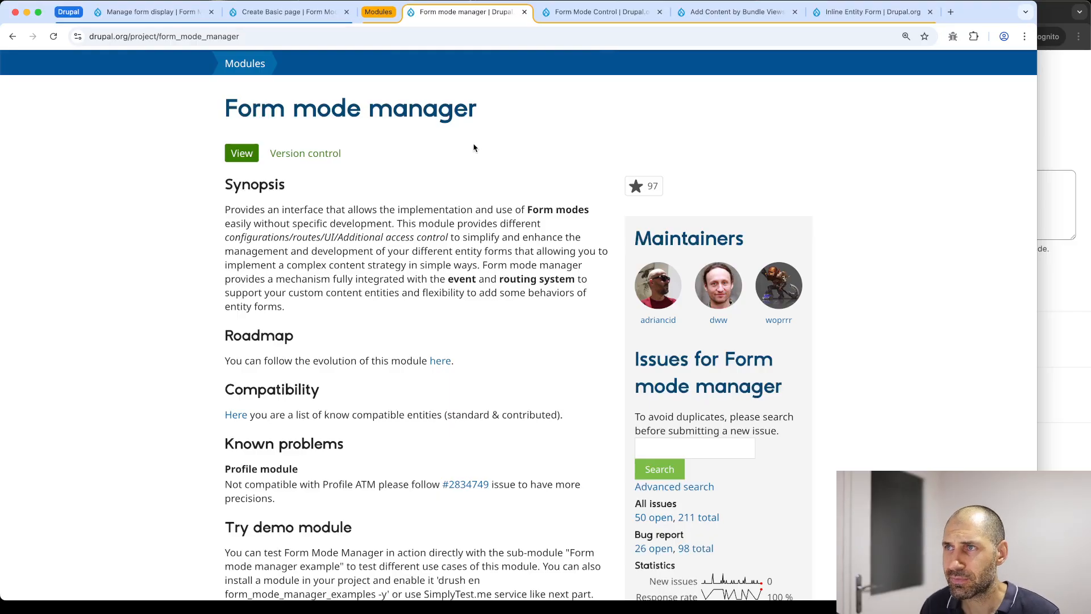
View the Form Mode Control and Add Content by Bundle Views pages, ending at the top of Inline Entity Form
left_click(551, 13)
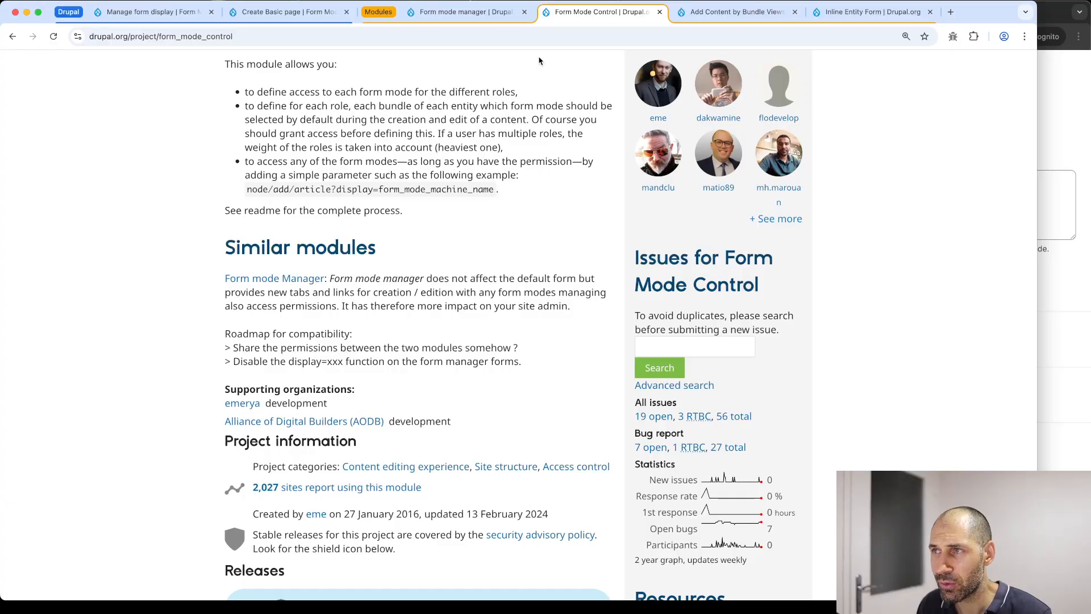
left_click(707, 14)
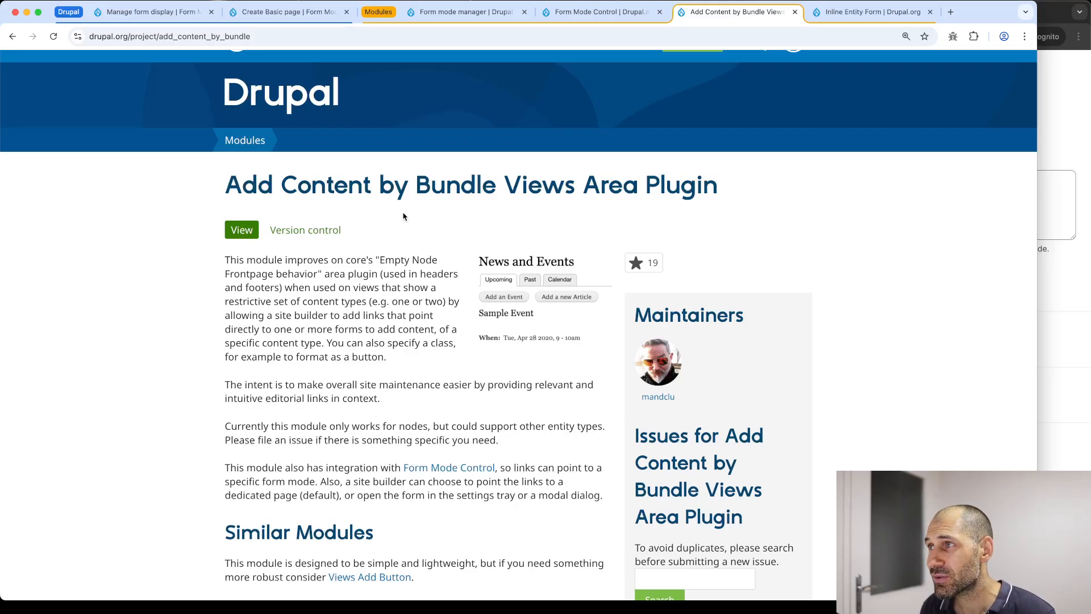
left_click(842, 12)
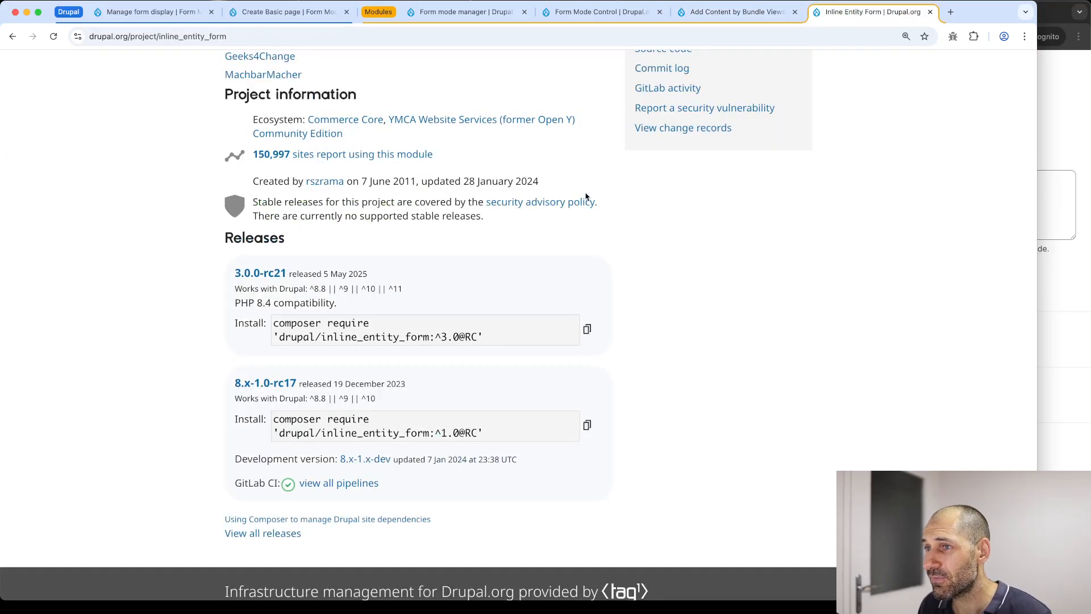
scroll(379, 275, "up", 10)
scroll(380, 274, "up", 7)
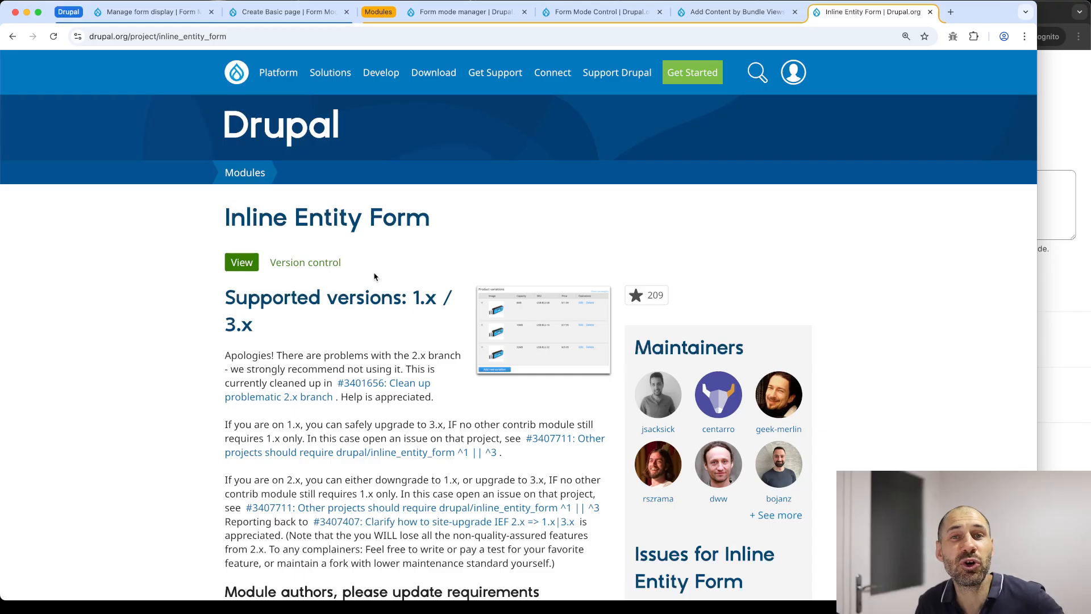